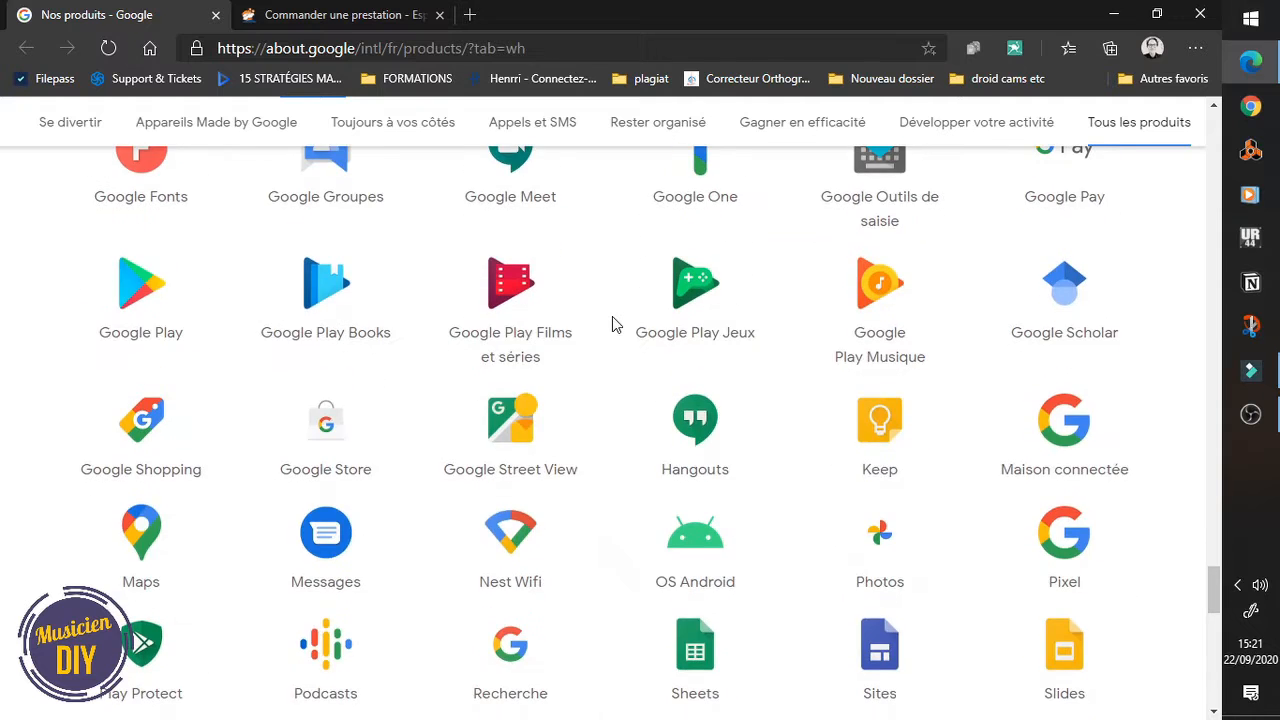
Step: Open Google Sites from the Google product list and bring up its full template gallery
scroll(613, 317, "down", 3)
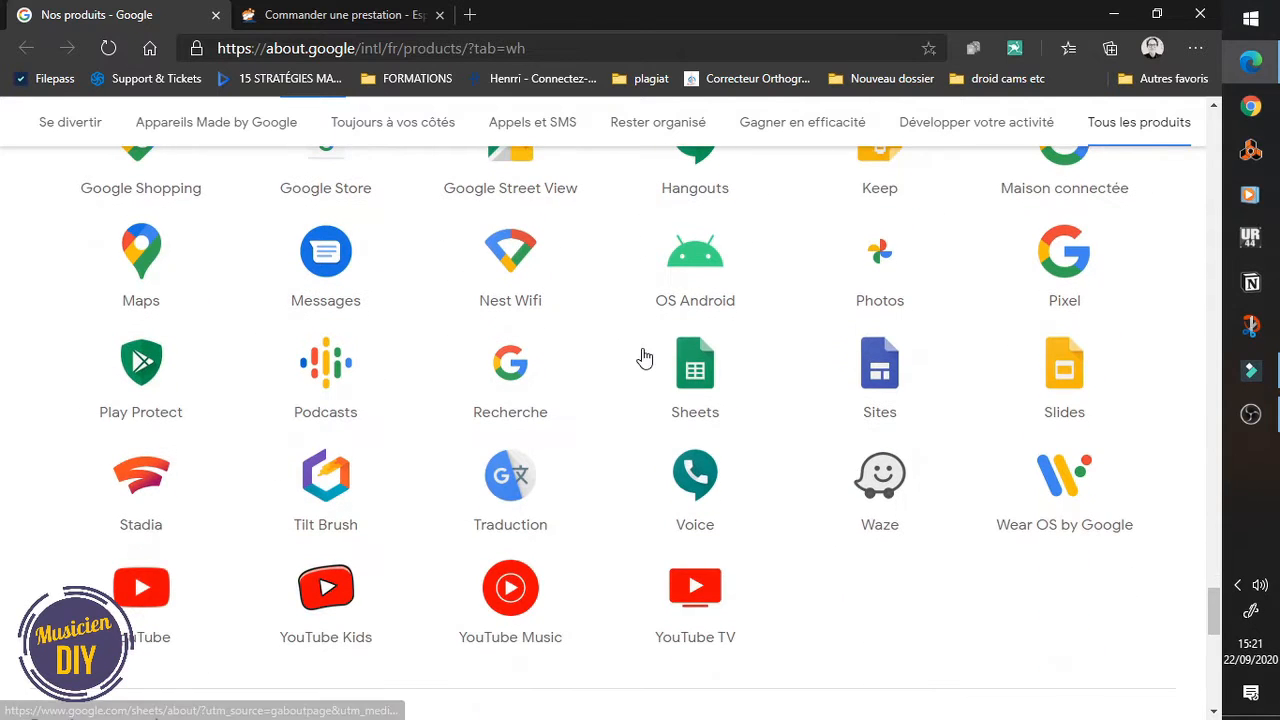
left_click(888, 392)
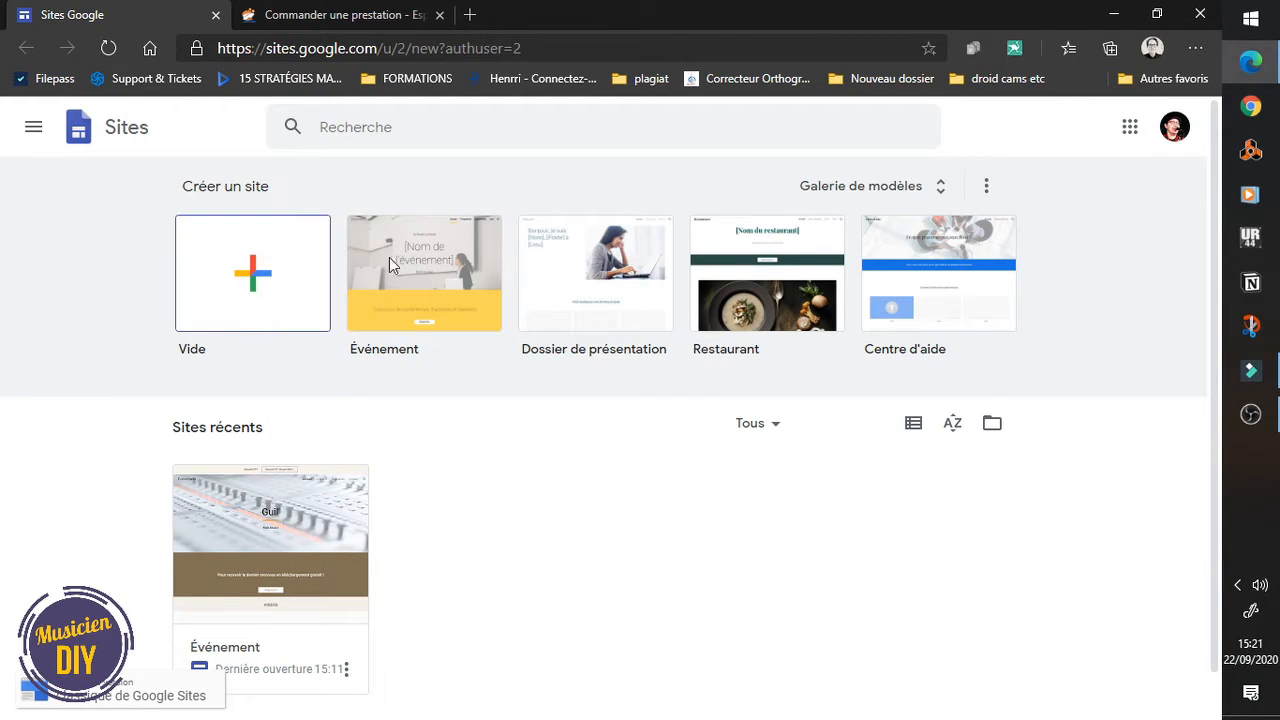
left_click(849, 186)
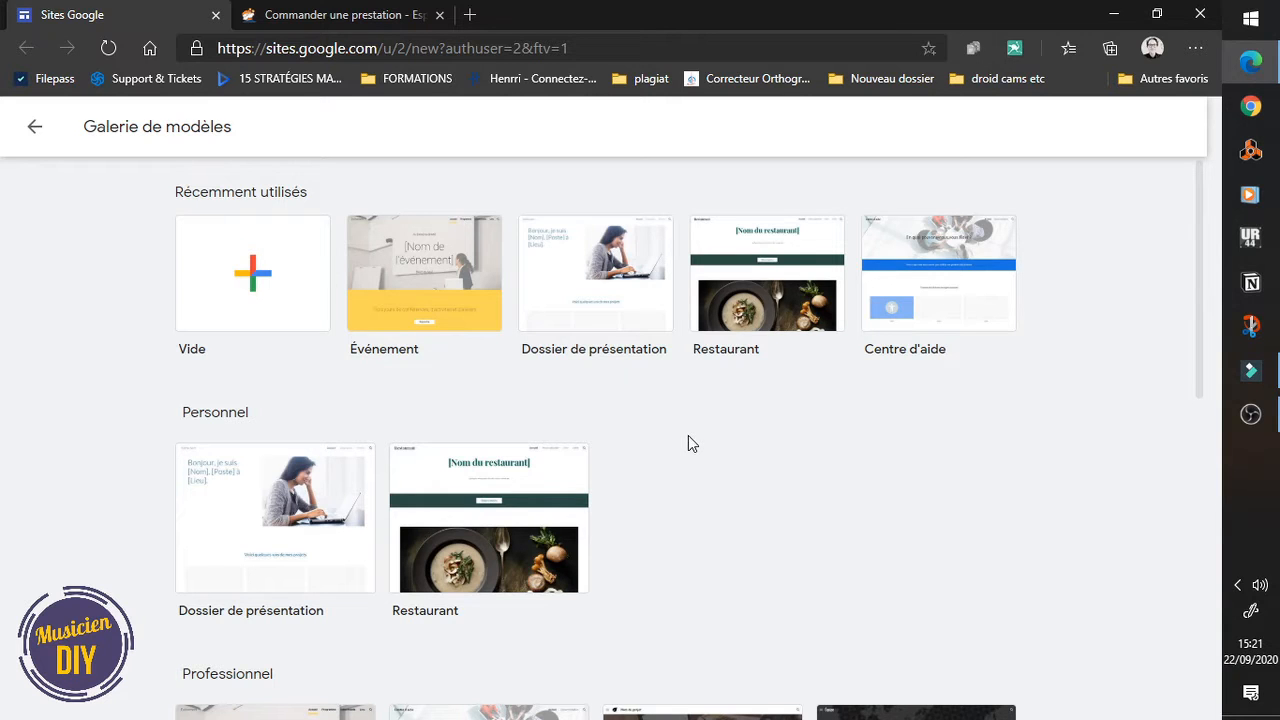
Step: Browse the site templates and create a new site from the Équipe template under Professionnel
scroll(688, 440, "down", 5)
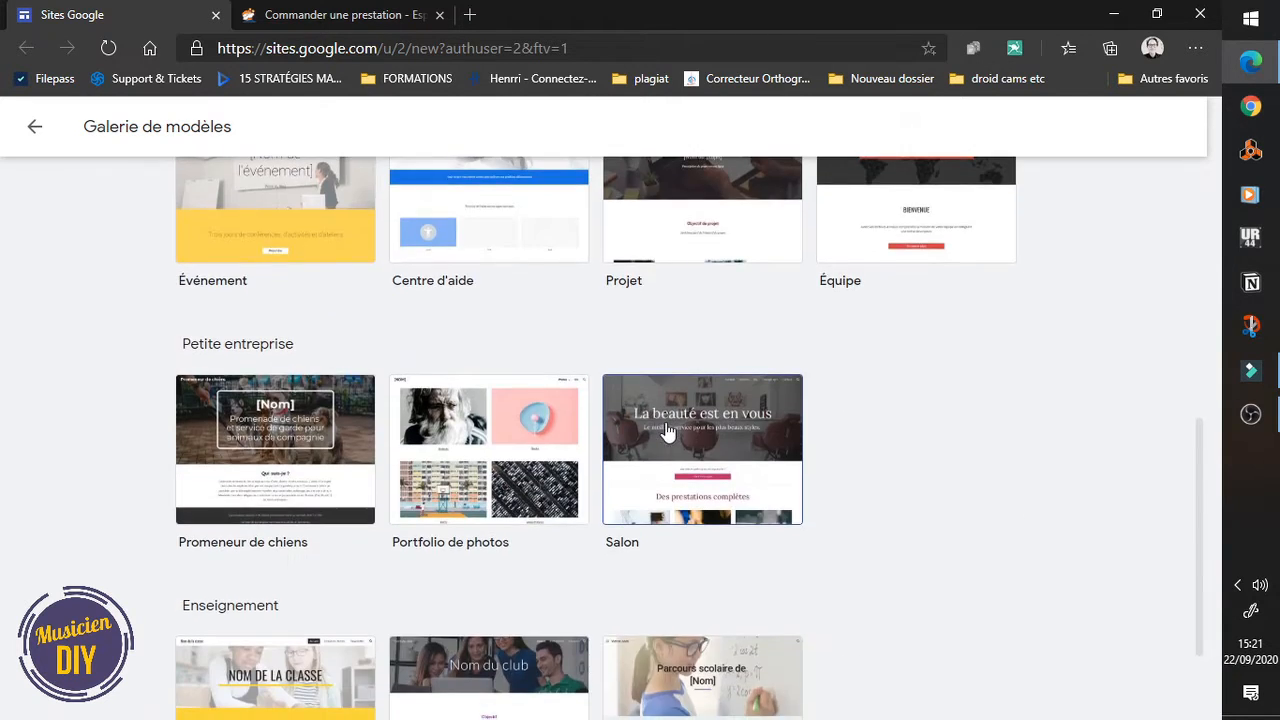
scroll(649, 494, "down", 3)
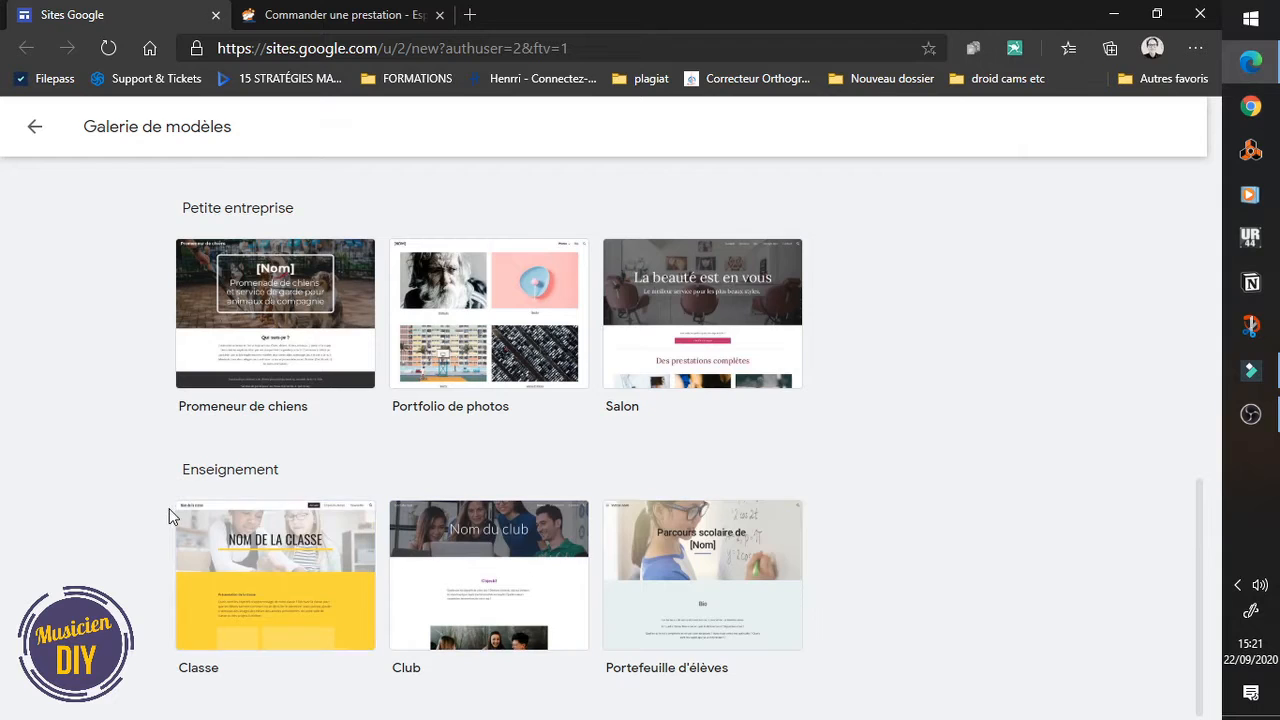
scroll(297, 583, "up", 5)
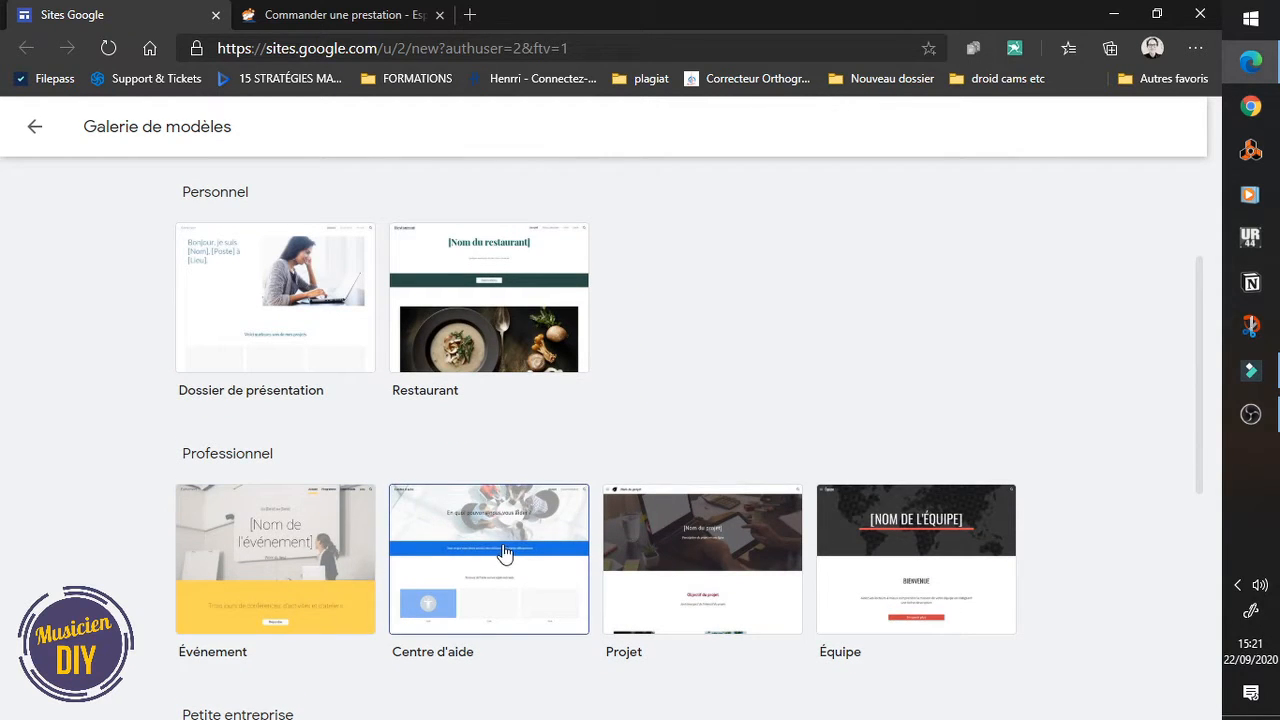
scroll(700, 388, "down", 1)
scroll(650, 341, "down", 3)
scroll(590, 310, "down", 1)
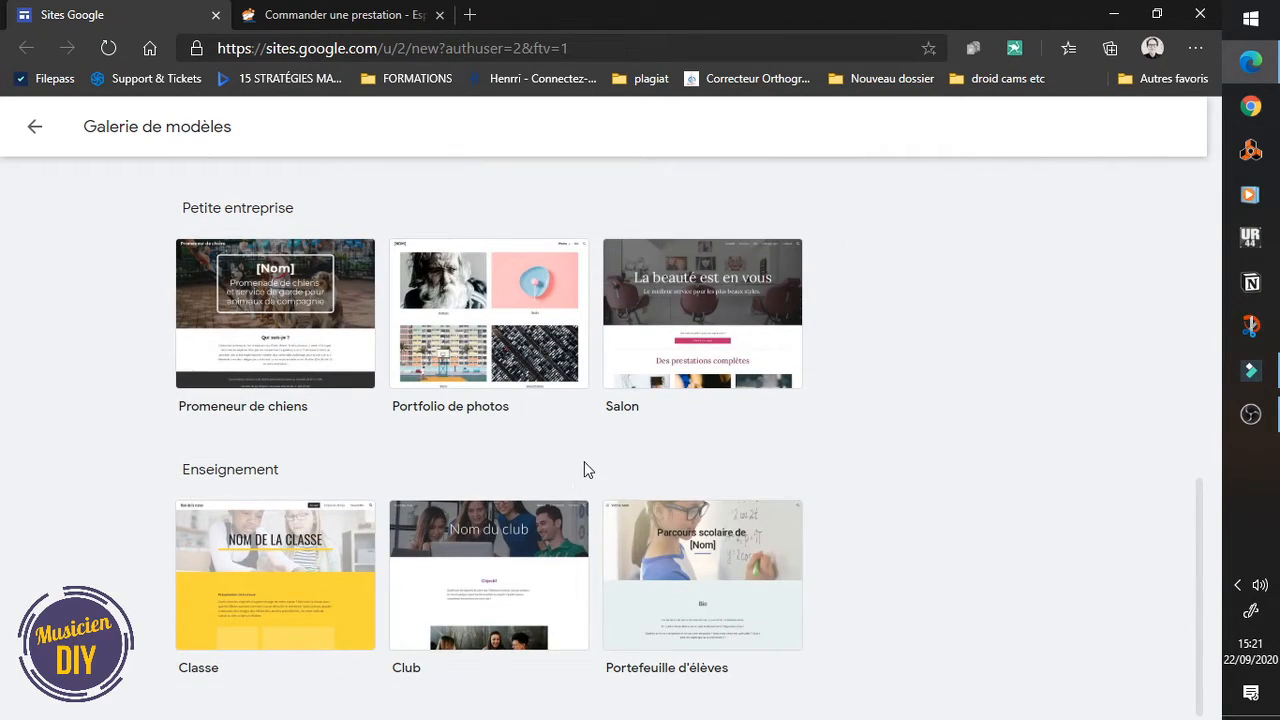
scroll(587, 470, "up", 5)
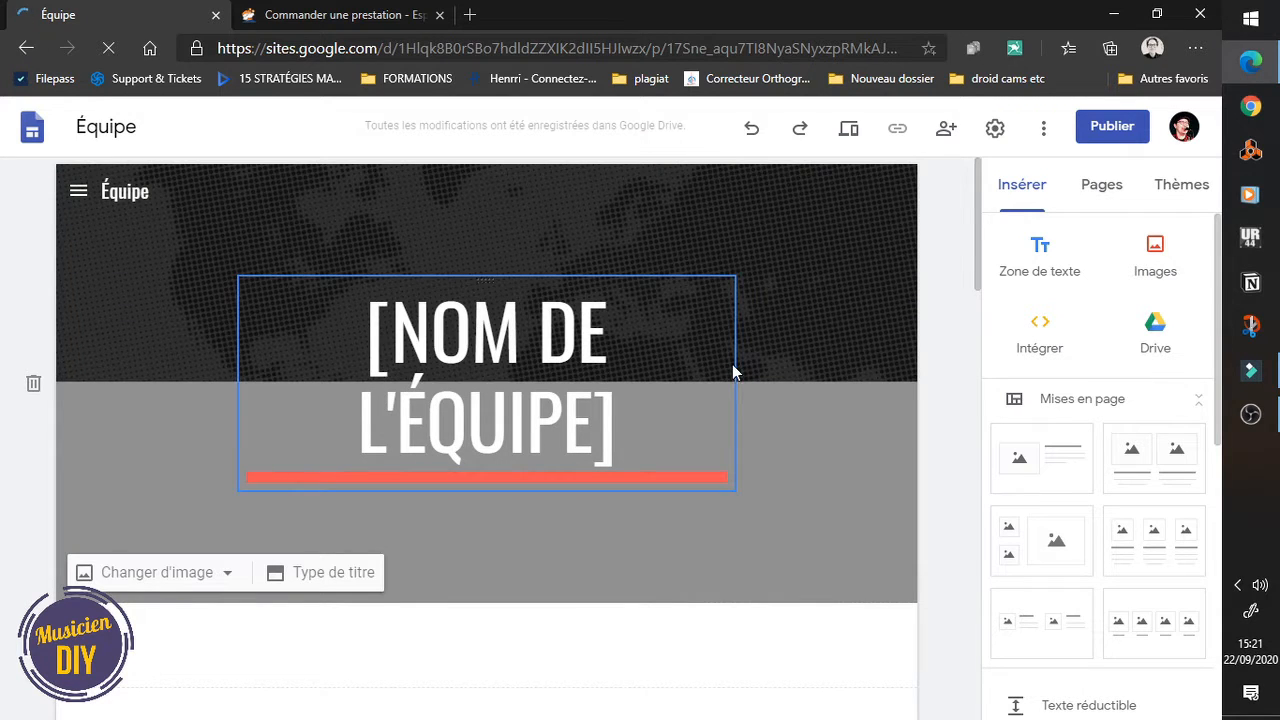
Step: Replace the placeholder title in the page header with "GUIL'"
left_click(546, 396)
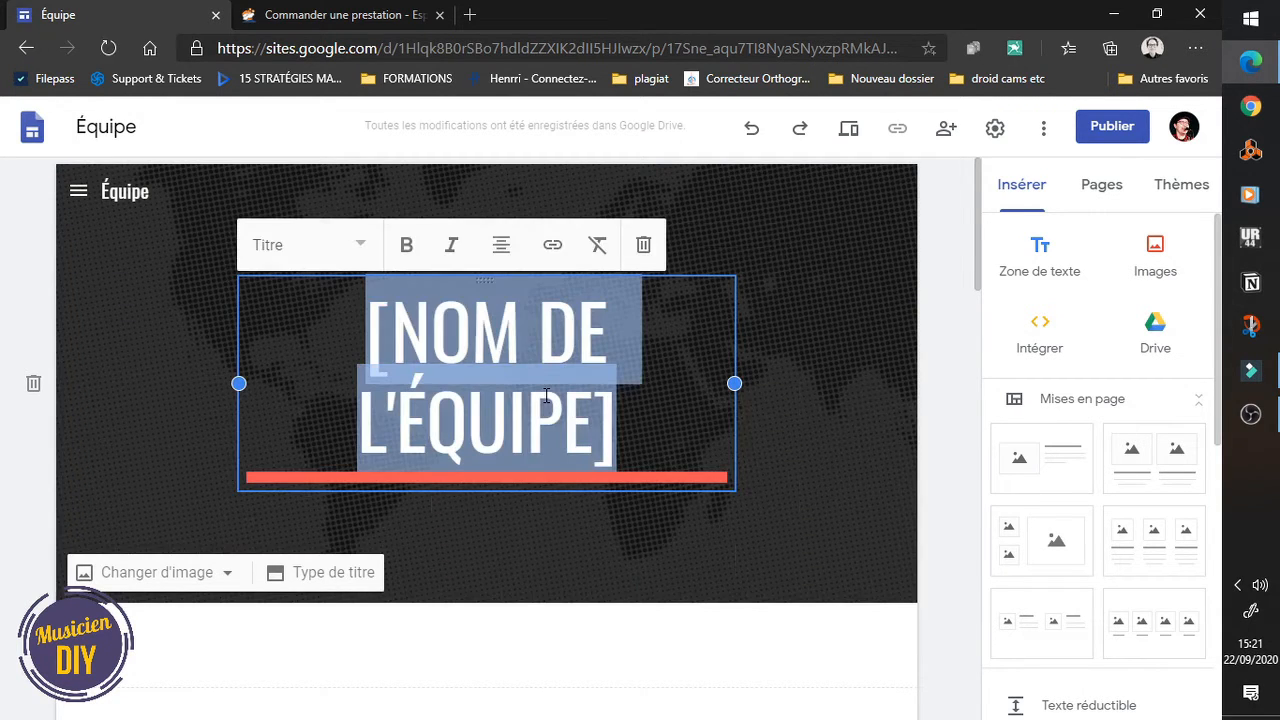
type("GUIL'")
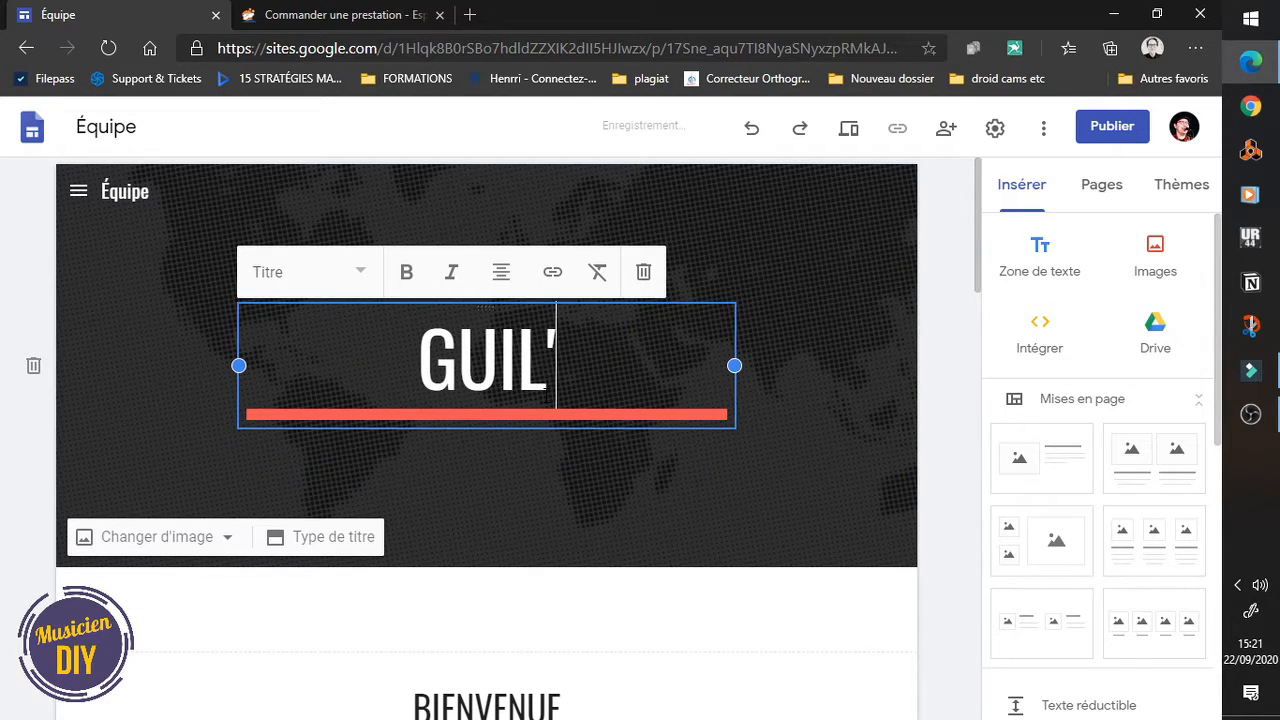
left_click(552, 456)
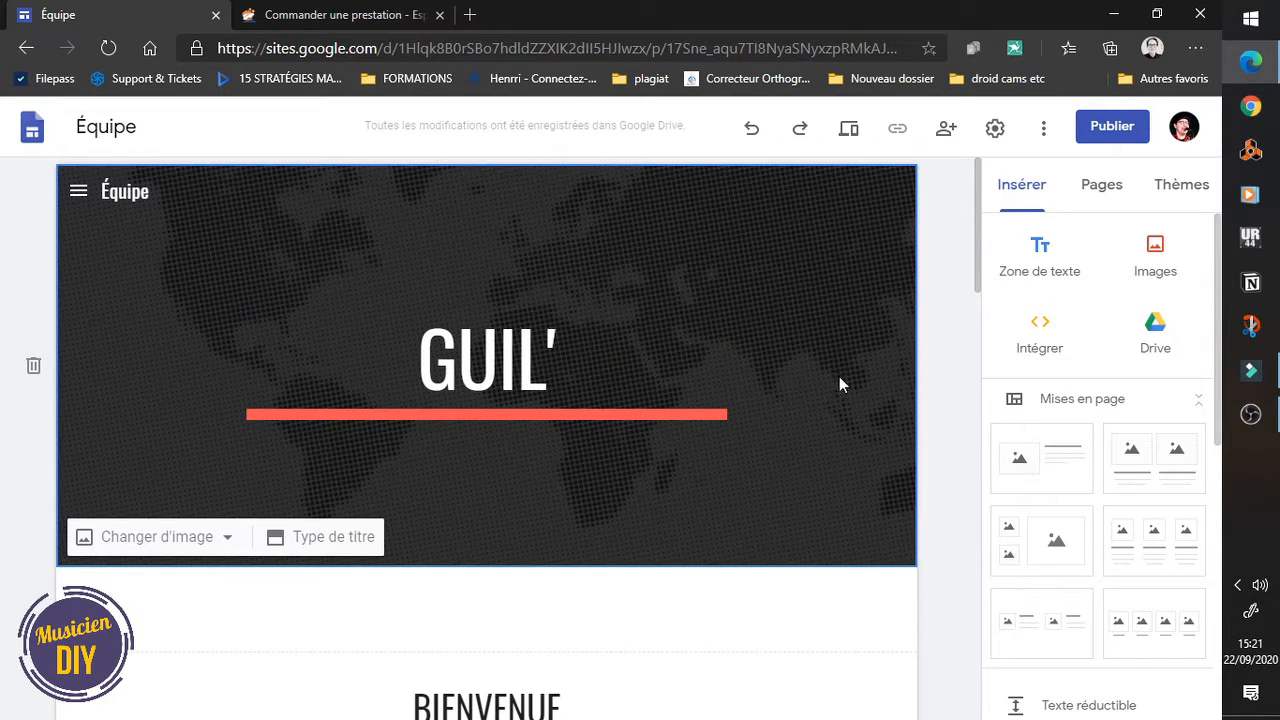
Step: Replace the header's background image with the mixing console photo from the image gallery
left_click(238, 544)
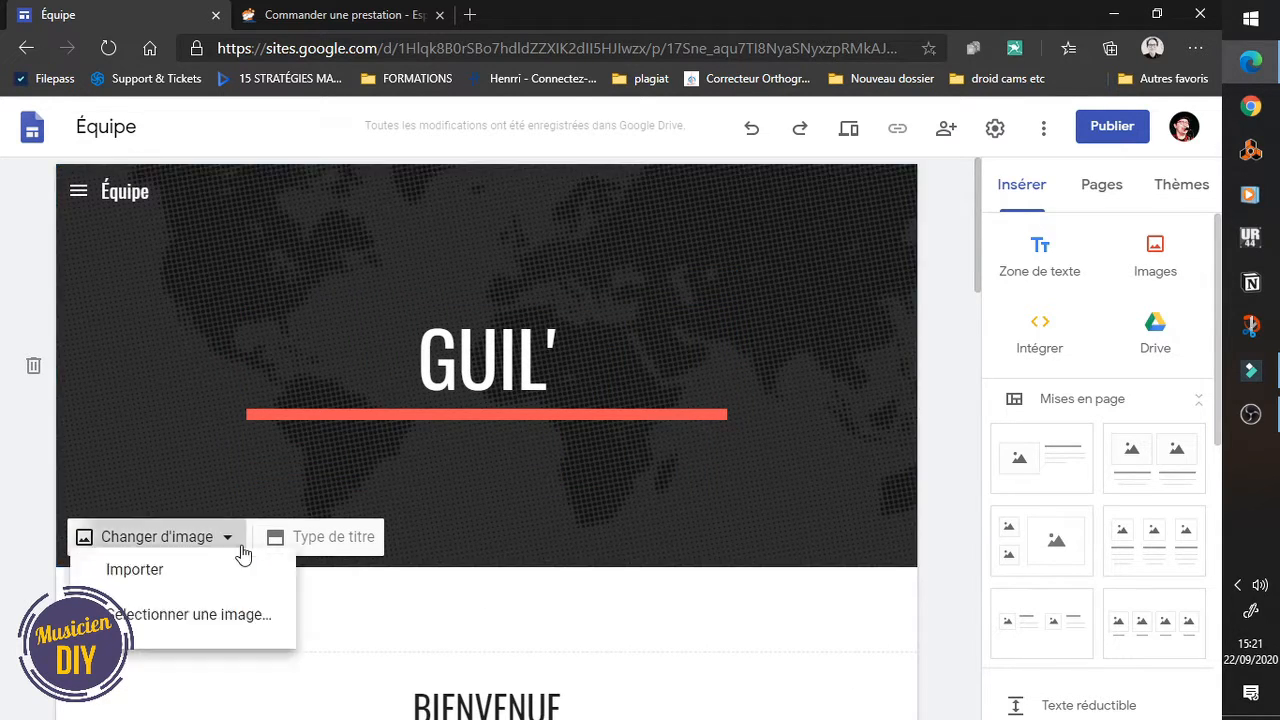
left_click(221, 647)
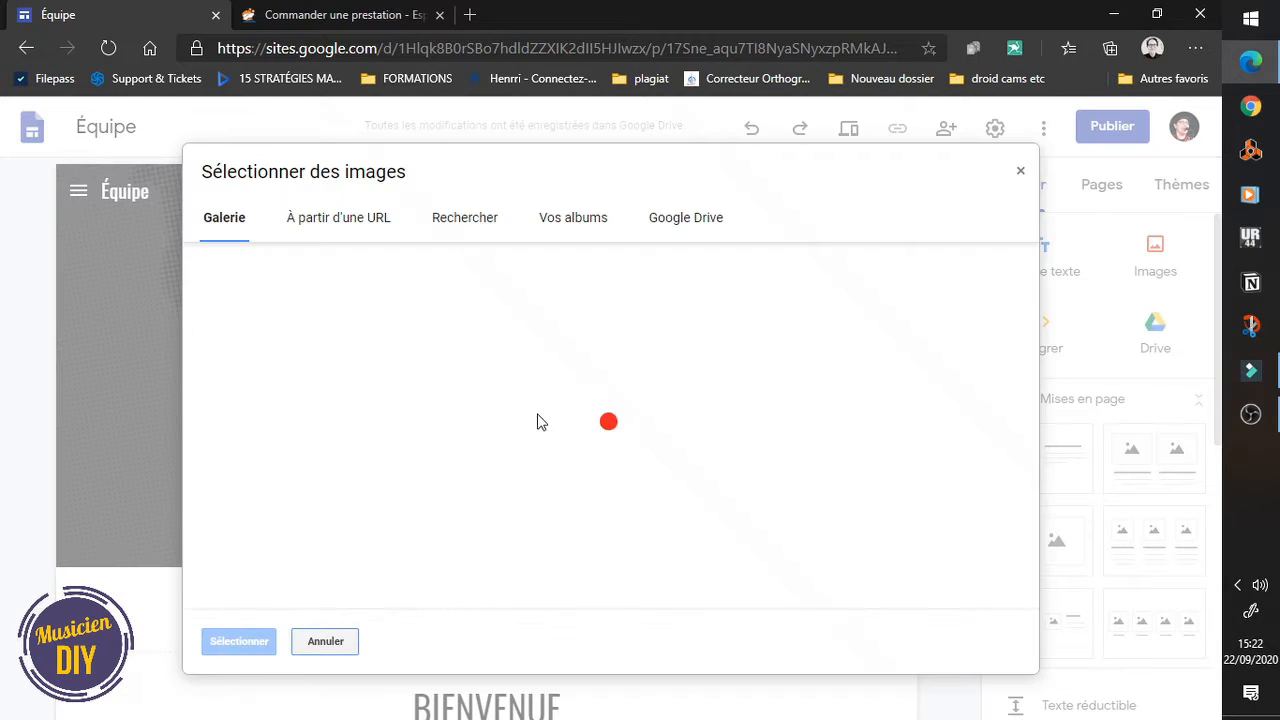
scroll(700, 420, "down", 10)
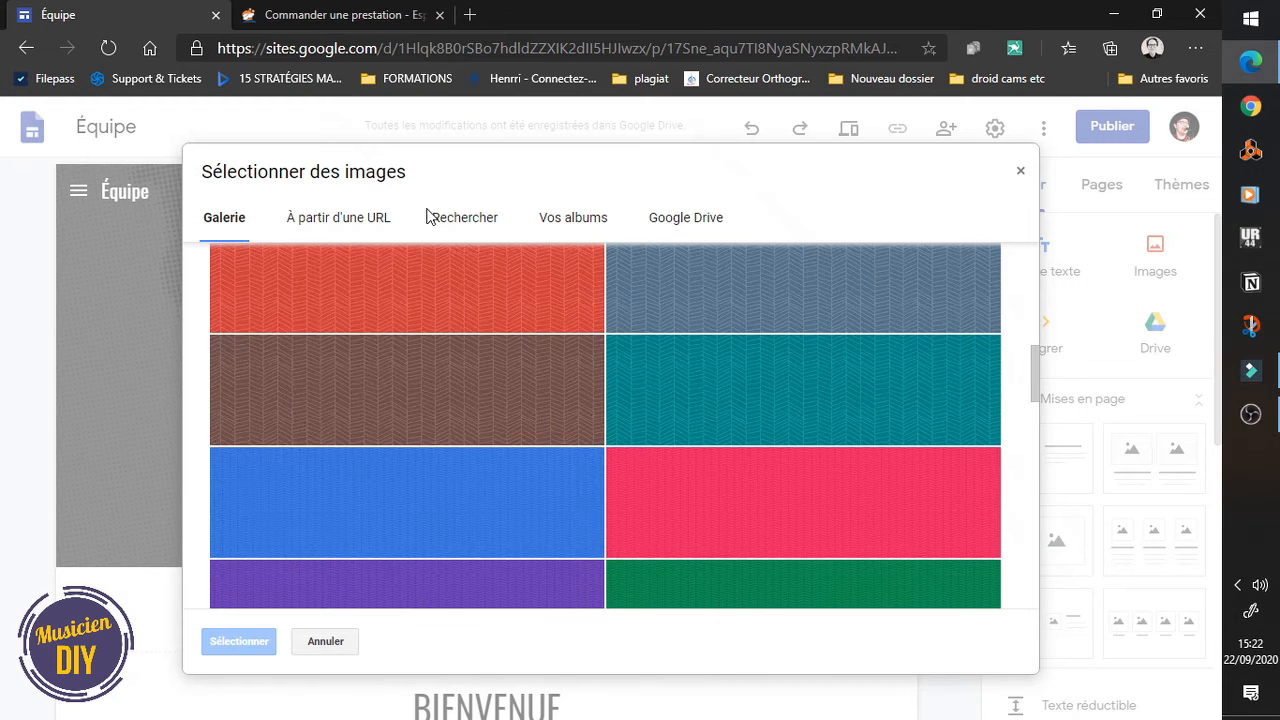
left_click(483, 233)
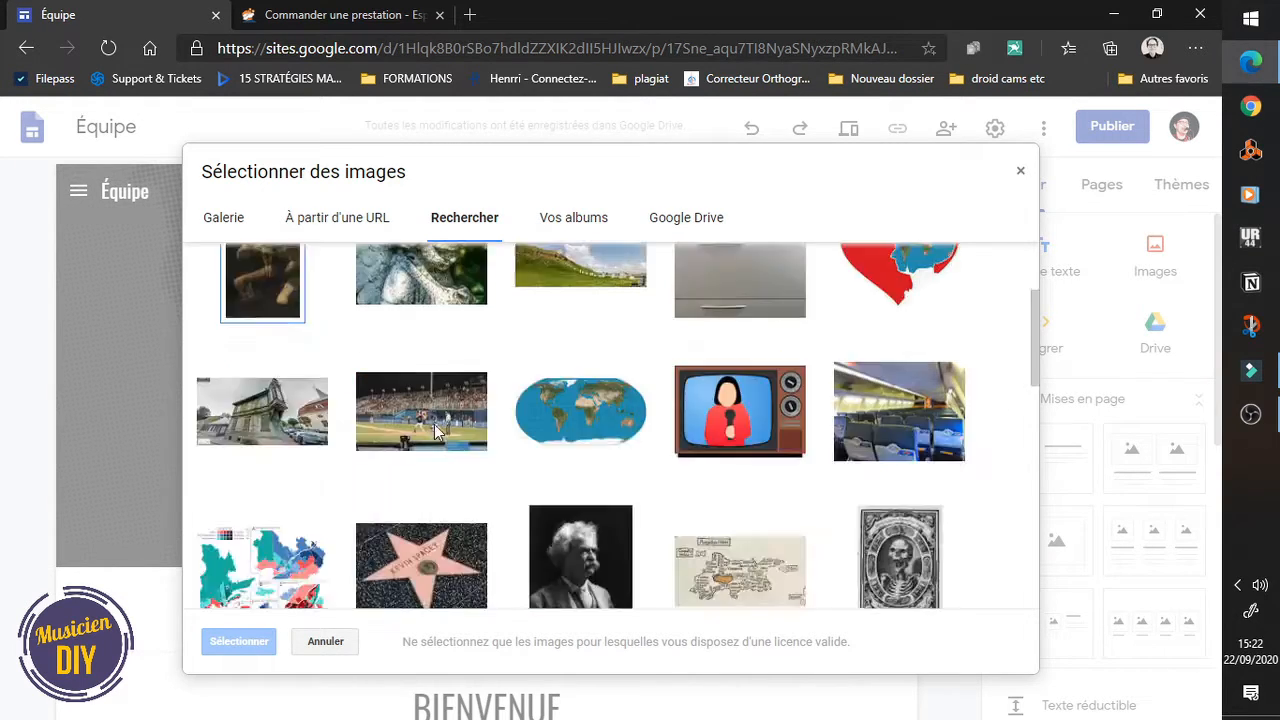
scroll(600, 420, "up", 3)
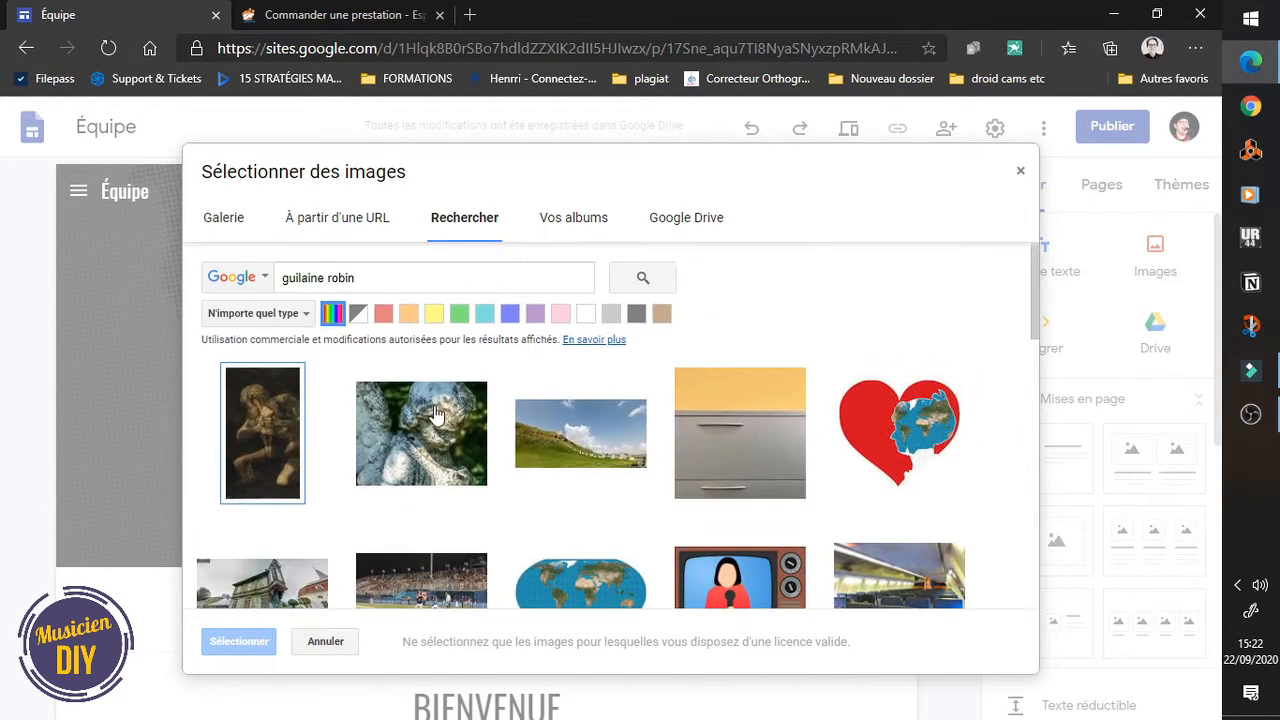
left_click(245, 222)
scroll(586, 457, "down", 3)
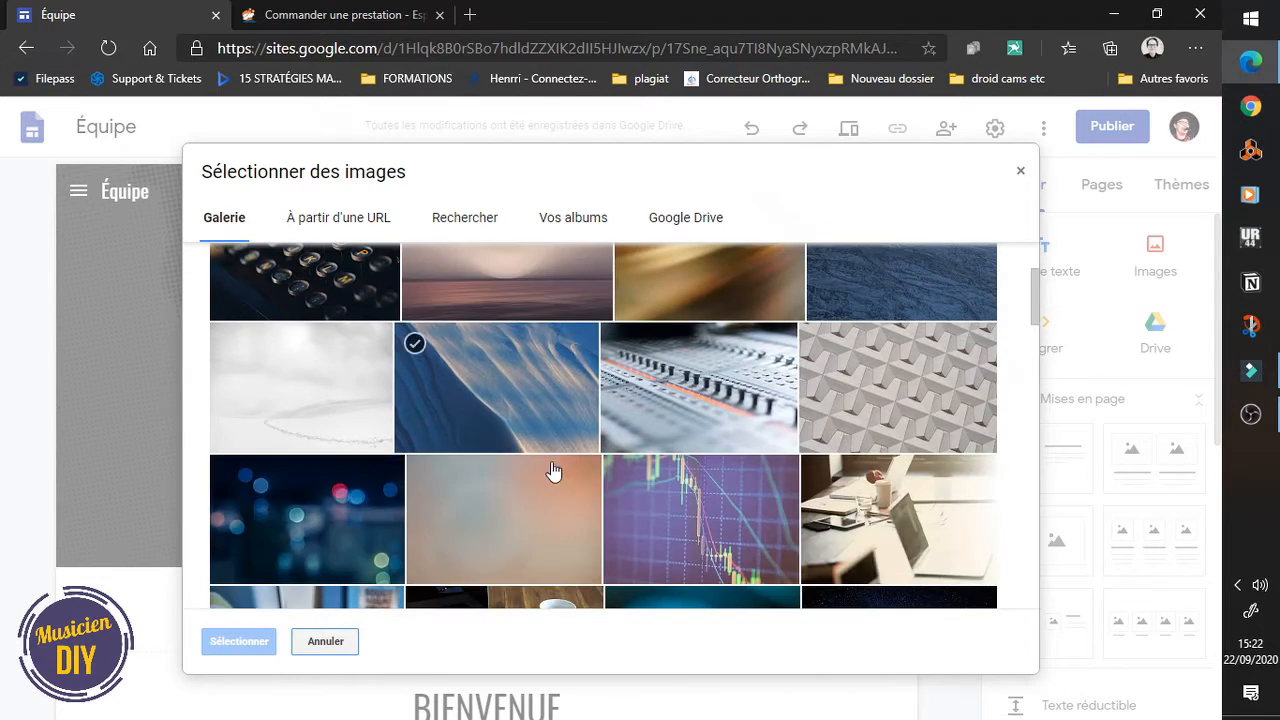
scroll(503, 430, "down", 10)
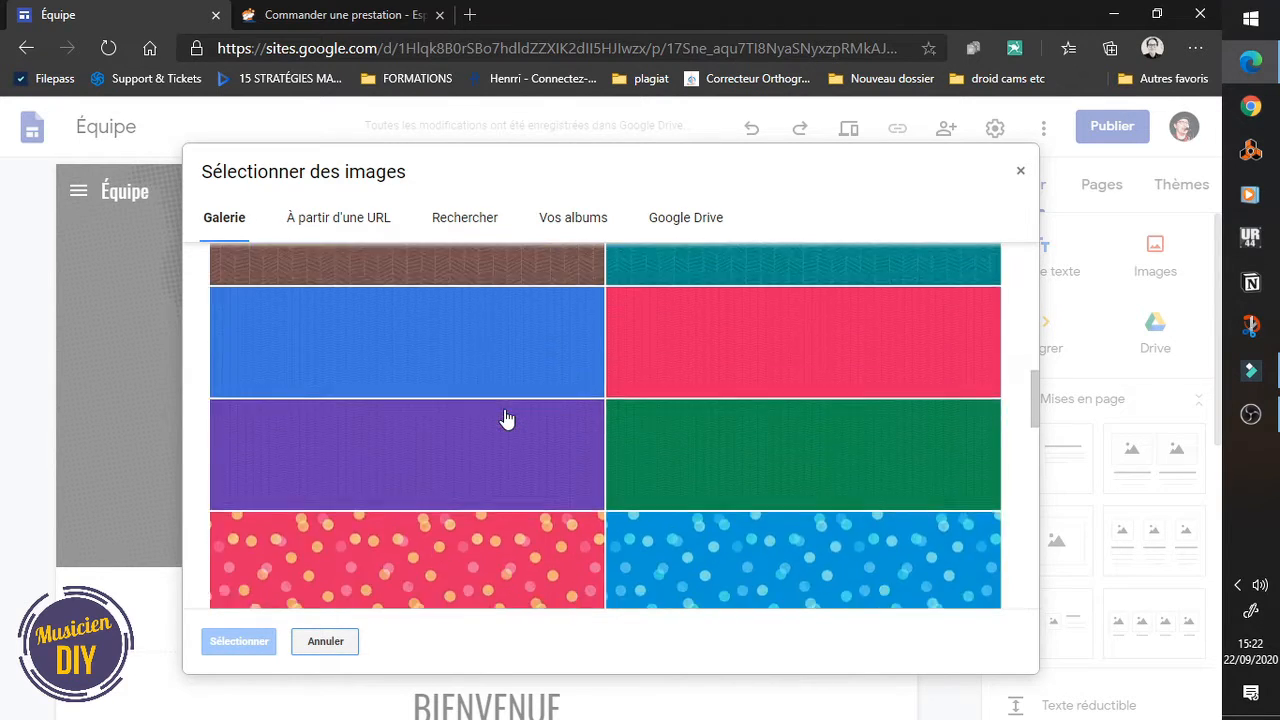
scroll(505, 418, "down", 3)
scroll(500, 430, "up", 10)
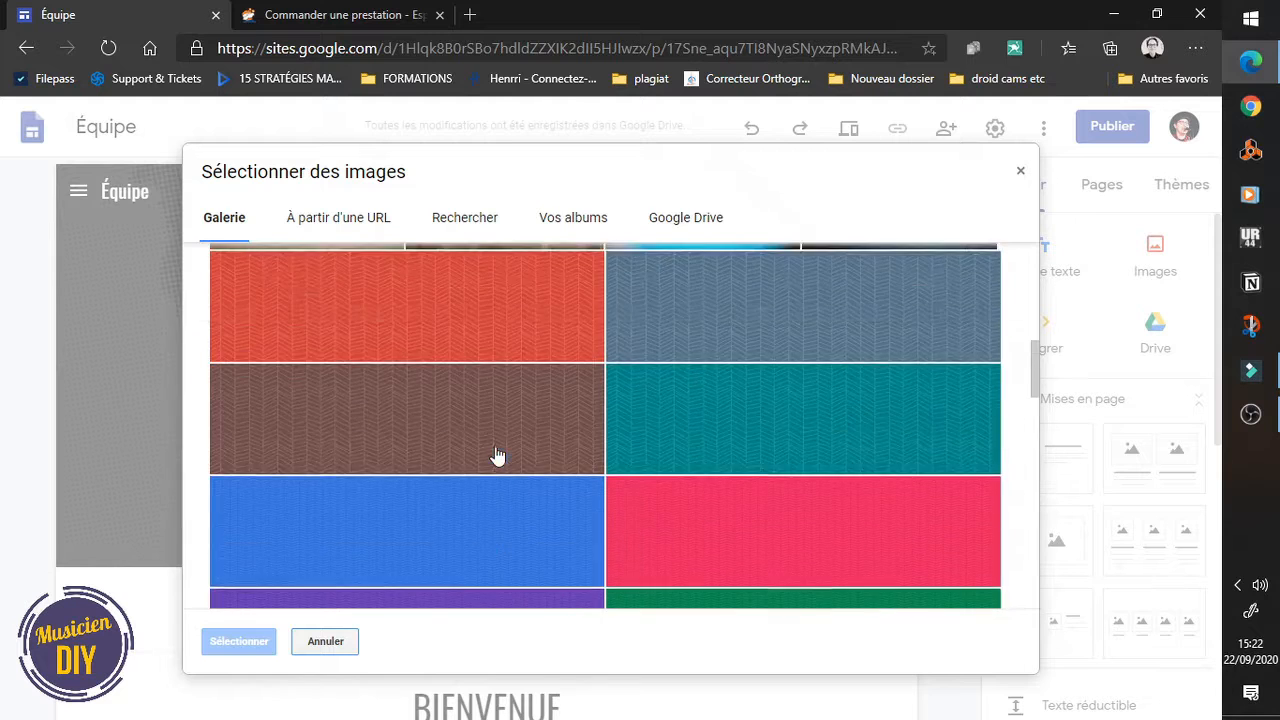
scroll(497, 455, "up", 2)
left_click(665, 510)
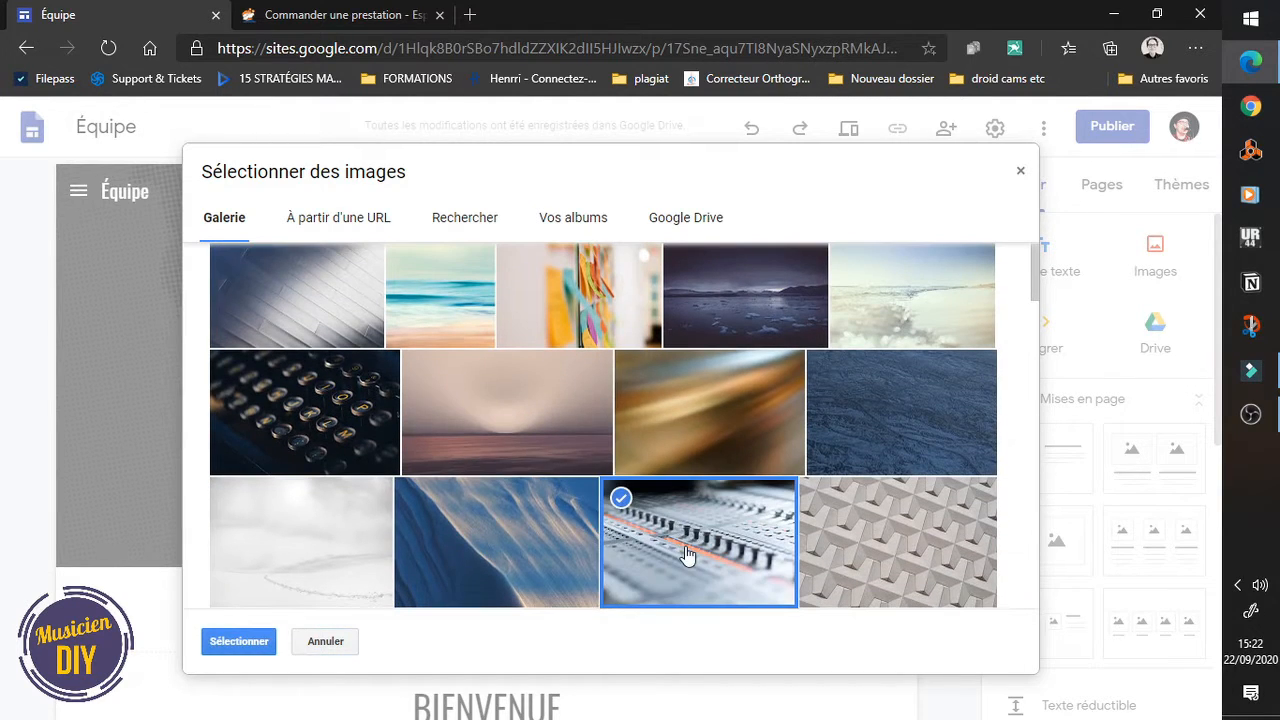
left_click(250, 645)
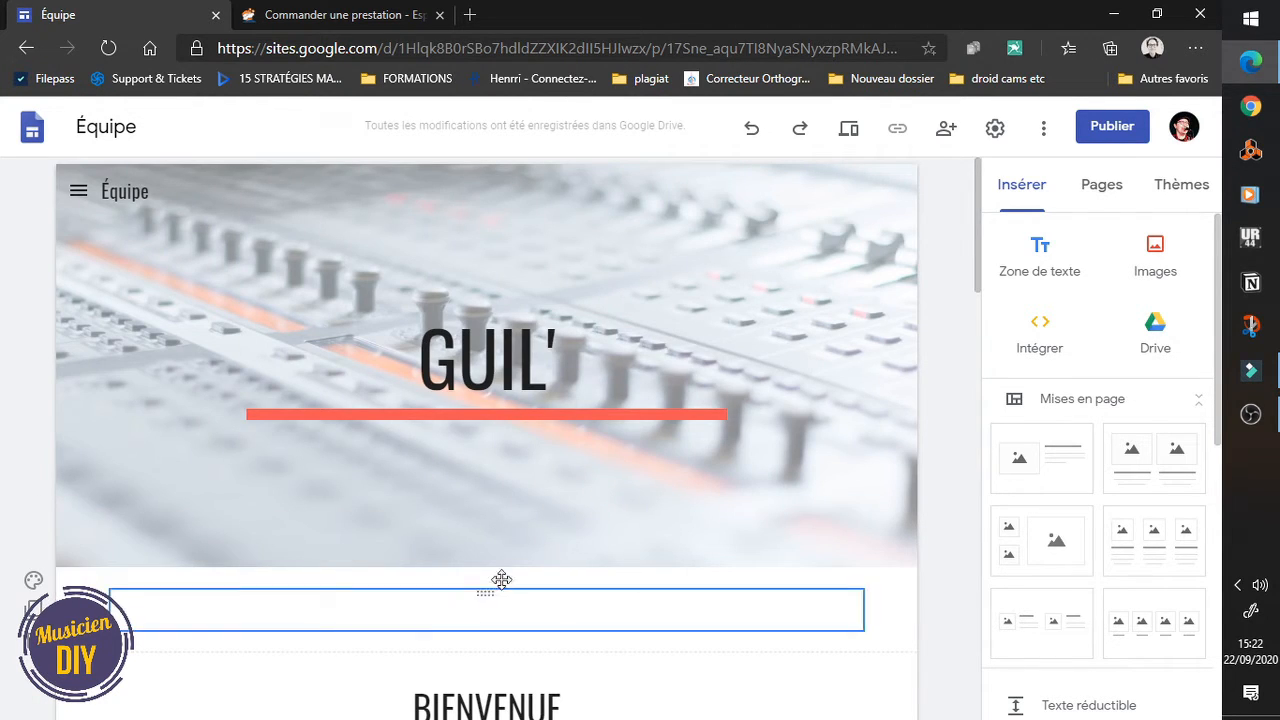
Step: Give the section below the header the Mise en valeur 1 background and enter "Pour recevoir gratuitement le dernier morceau en téléchargement !" in it
left_click(33, 580)
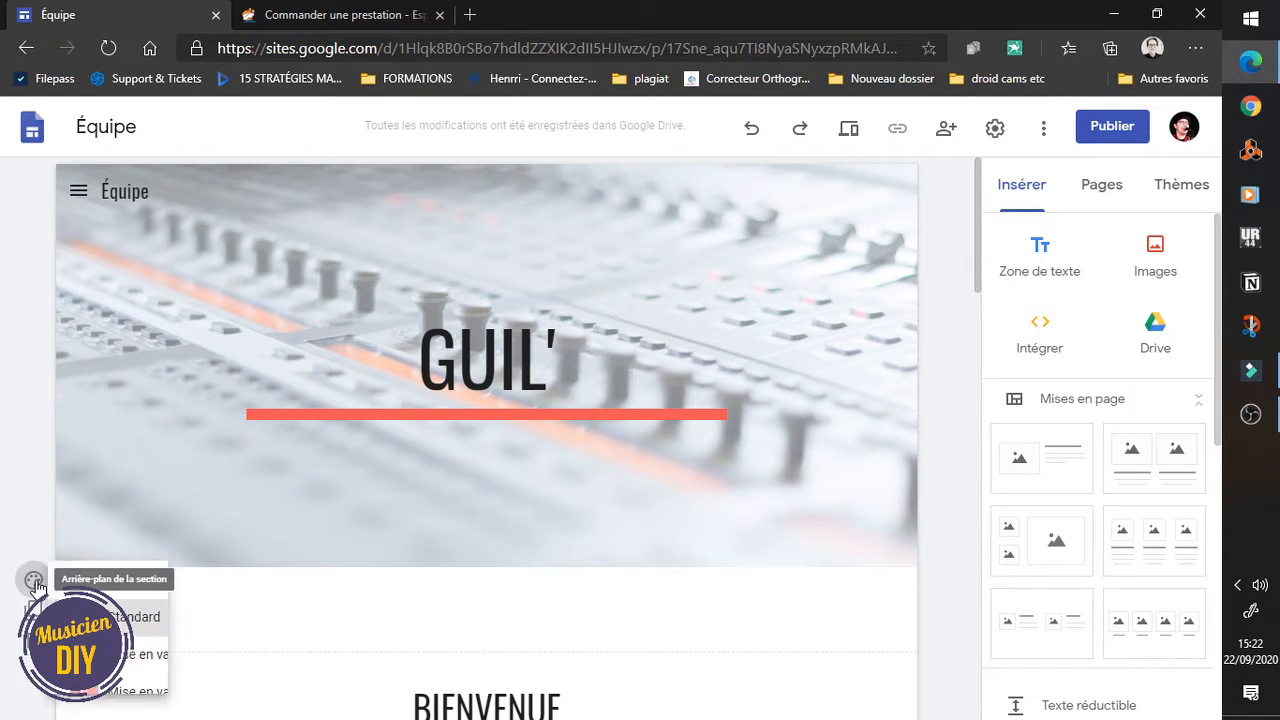
left_click(211, 654)
left_click(210, 603)
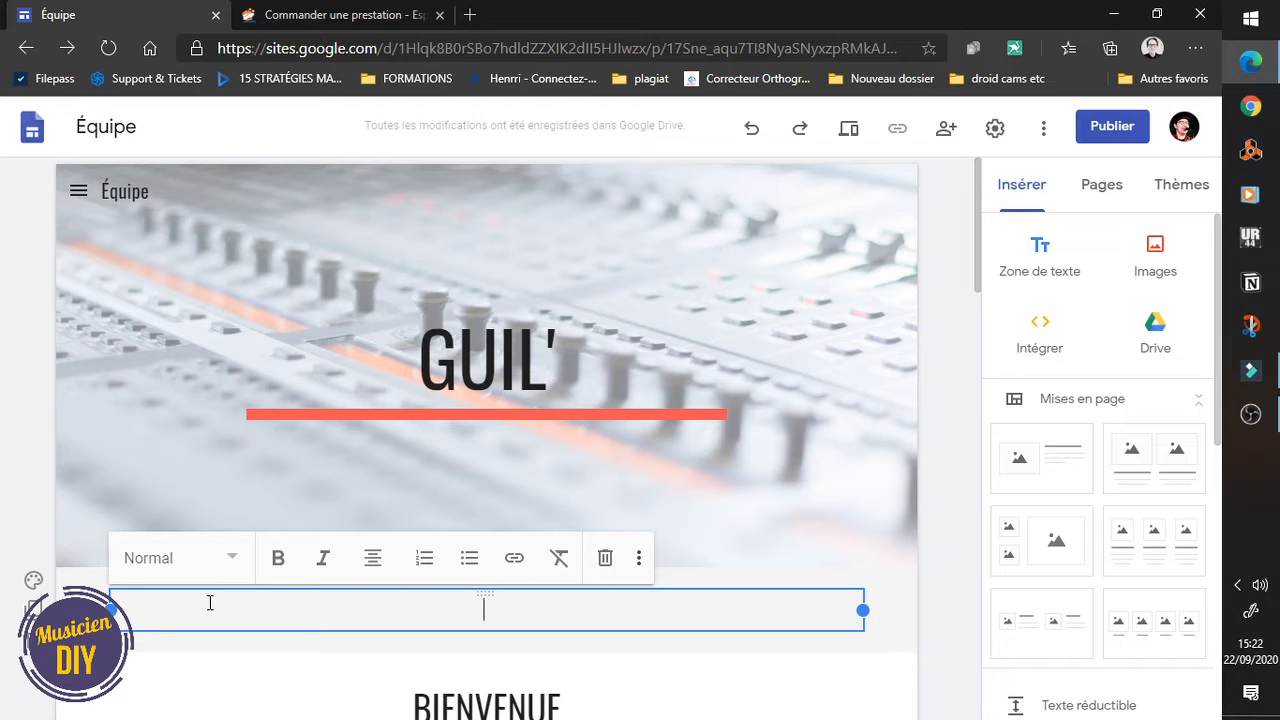
type("Pour recevoir gratuitement le dernier morceau en téléchargement !")
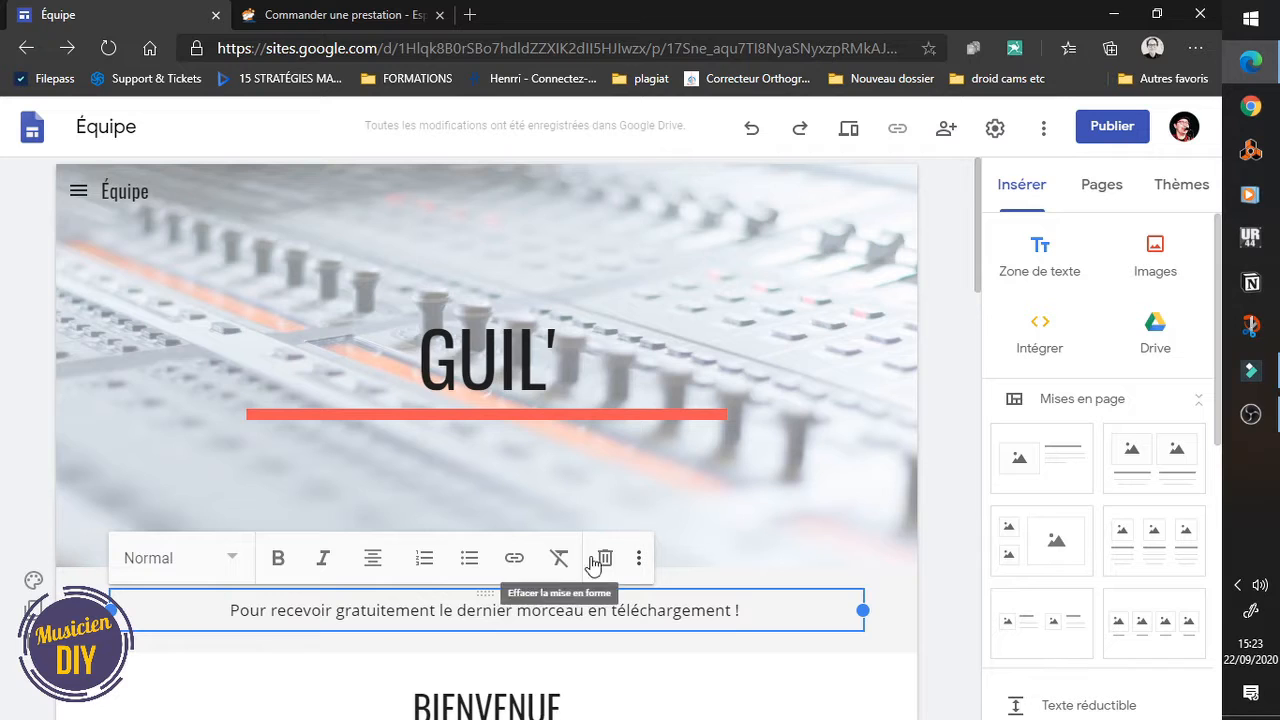
left_click(958, 488)
Step: Insert a button named "Recevoir la chanson" that links to the site's Contact page
scroll(958, 488, "down", 2)
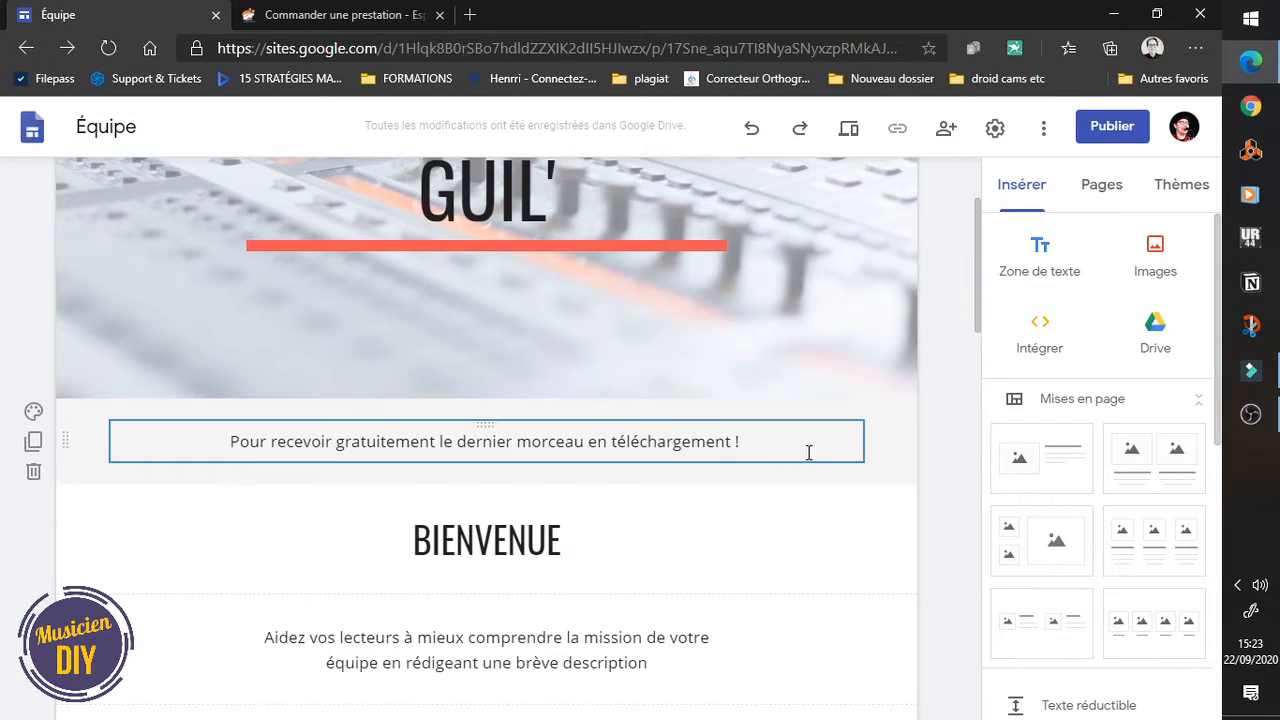
left_click(883, 432)
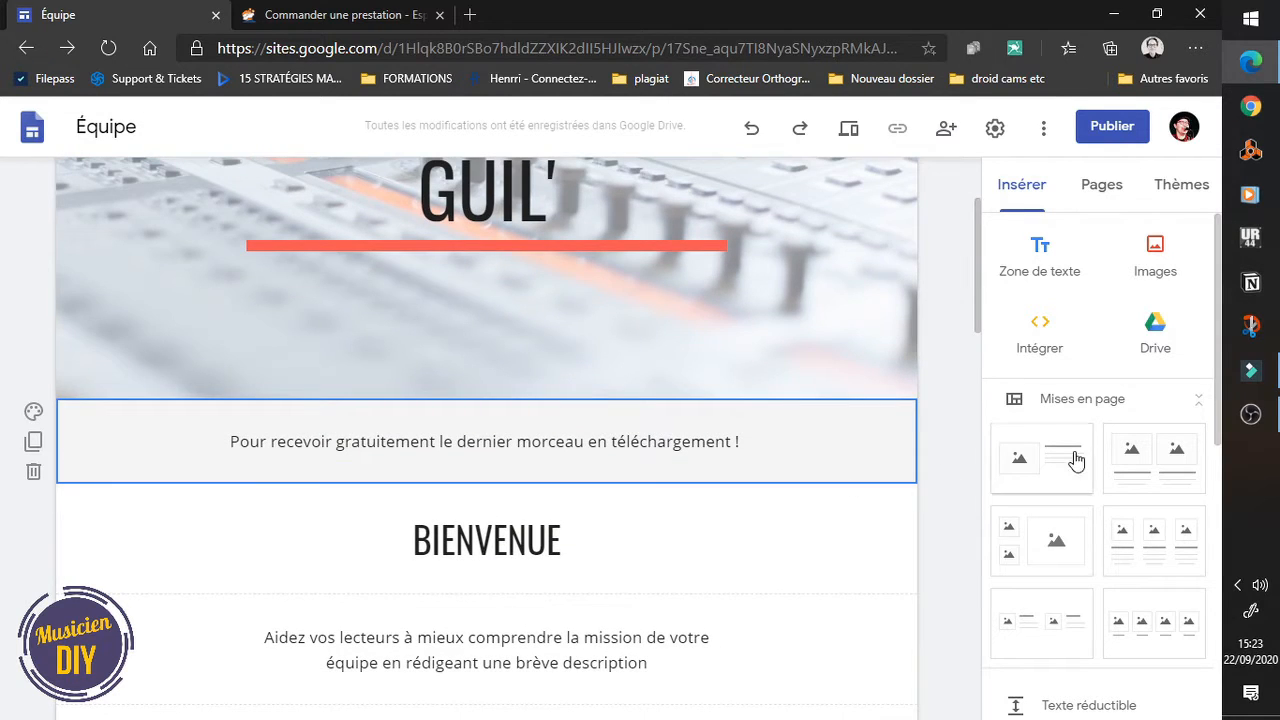
scroll(1077, 313, "down", 5)
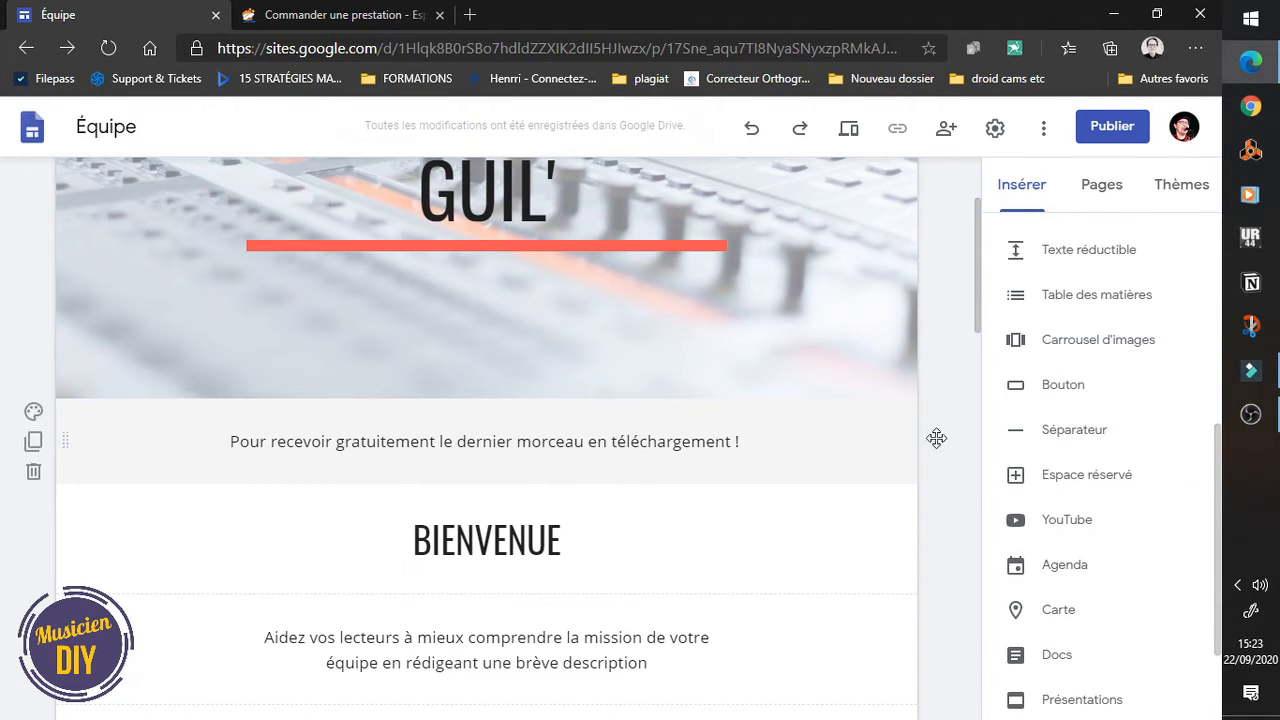
left_click(1093, 388)
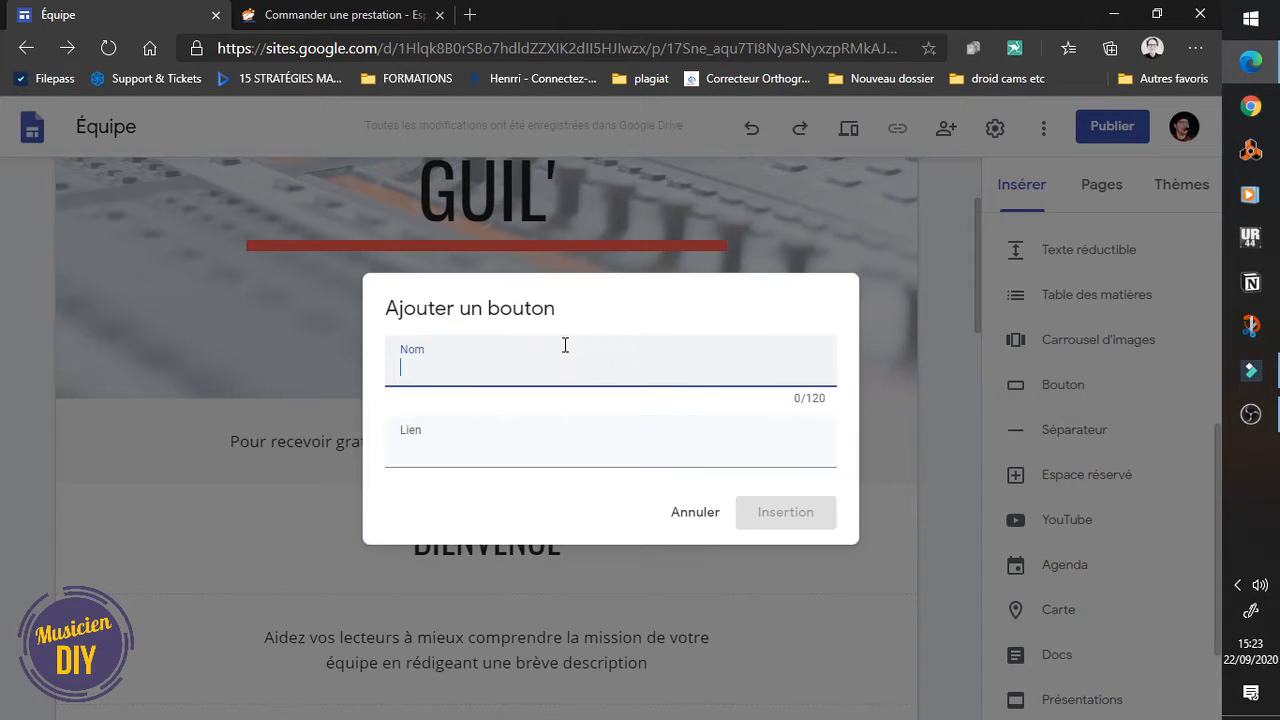
type("Recevoir la chanson")
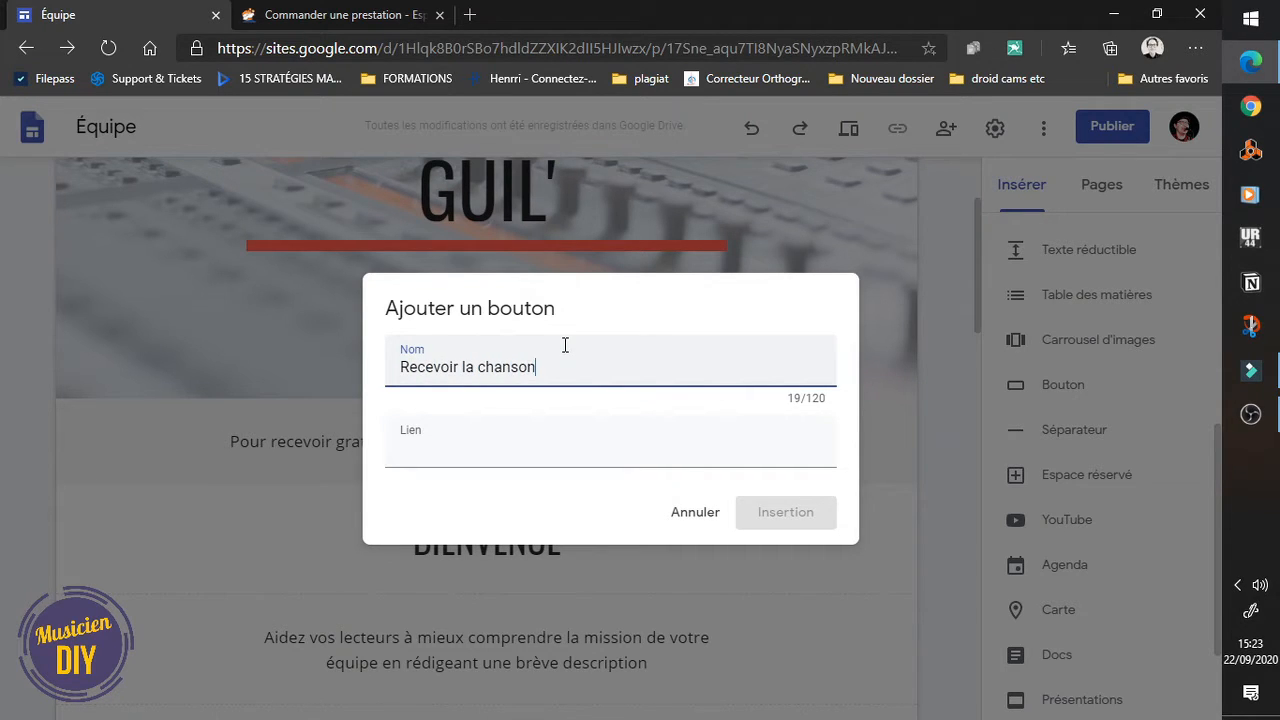
key("Tab")
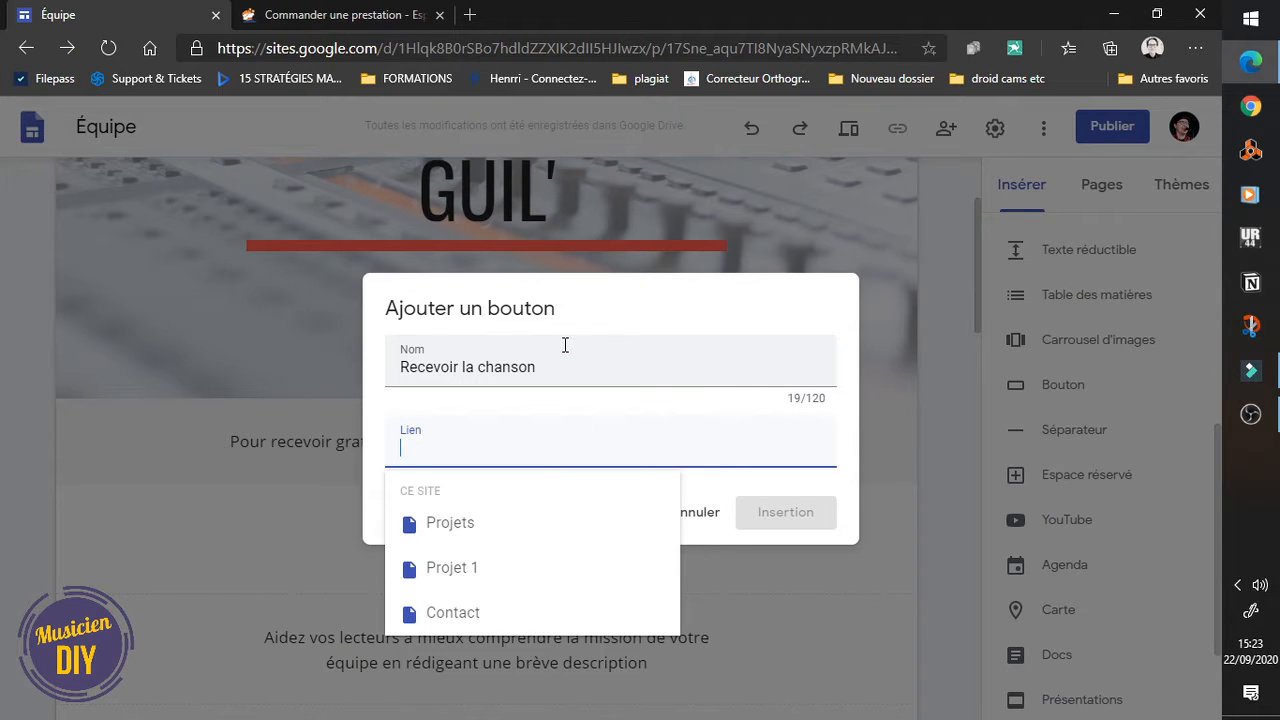
left_click(543, 622)
left_click(568, 500)
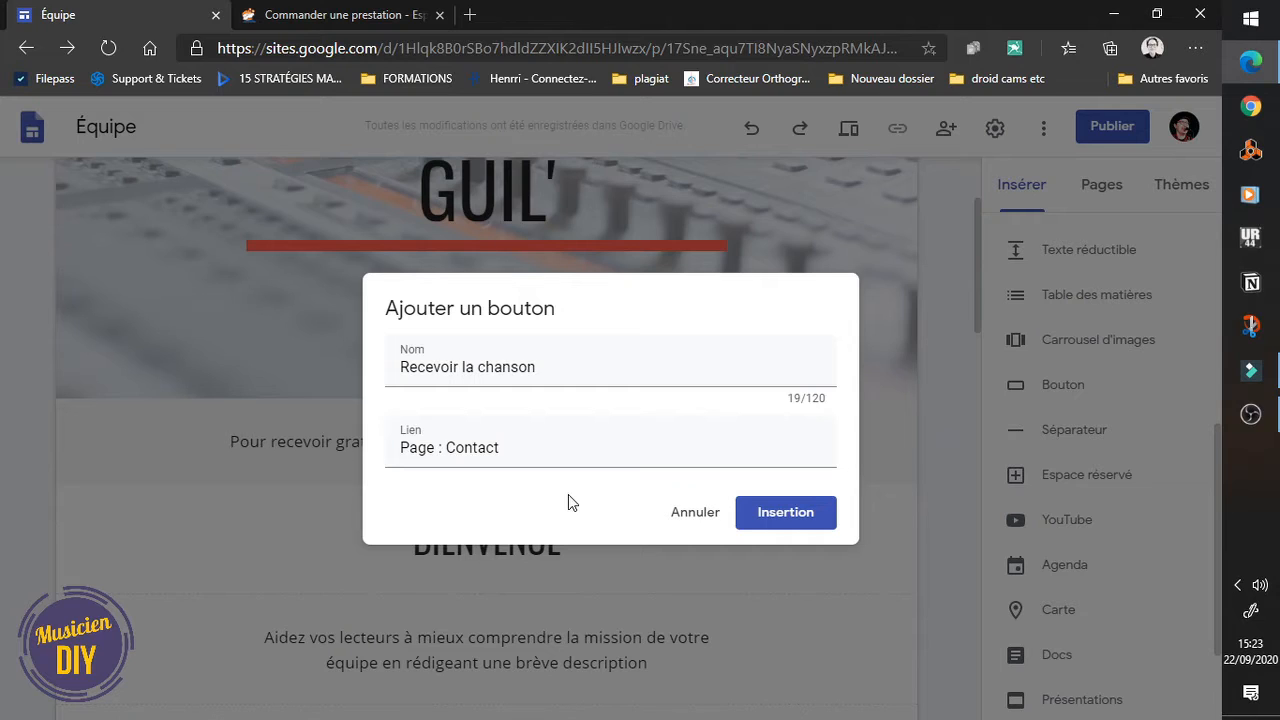
left_click(773, 508)
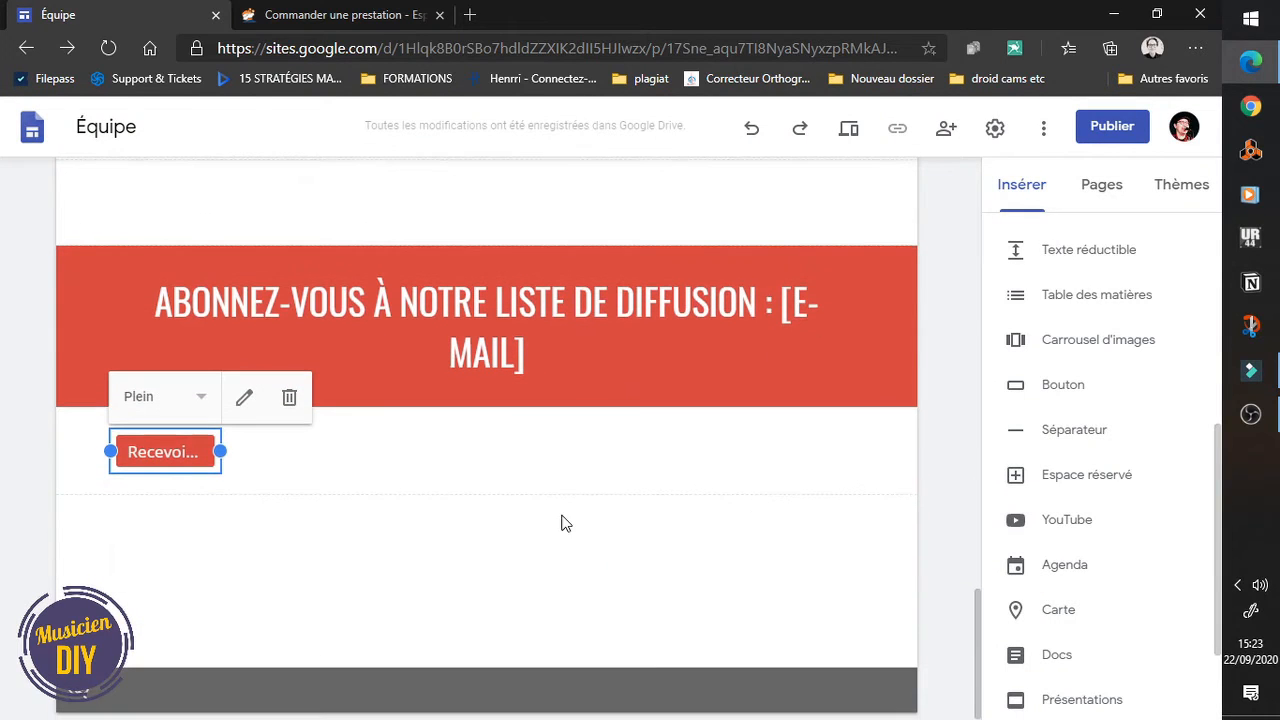
Step: Move the new button between the download text and the BIENVENUE heading, and give its section the Mise en valeur 1 background
left_click_drag(68, 450, 271, 237)
scroll(274, 263, "up", 2)
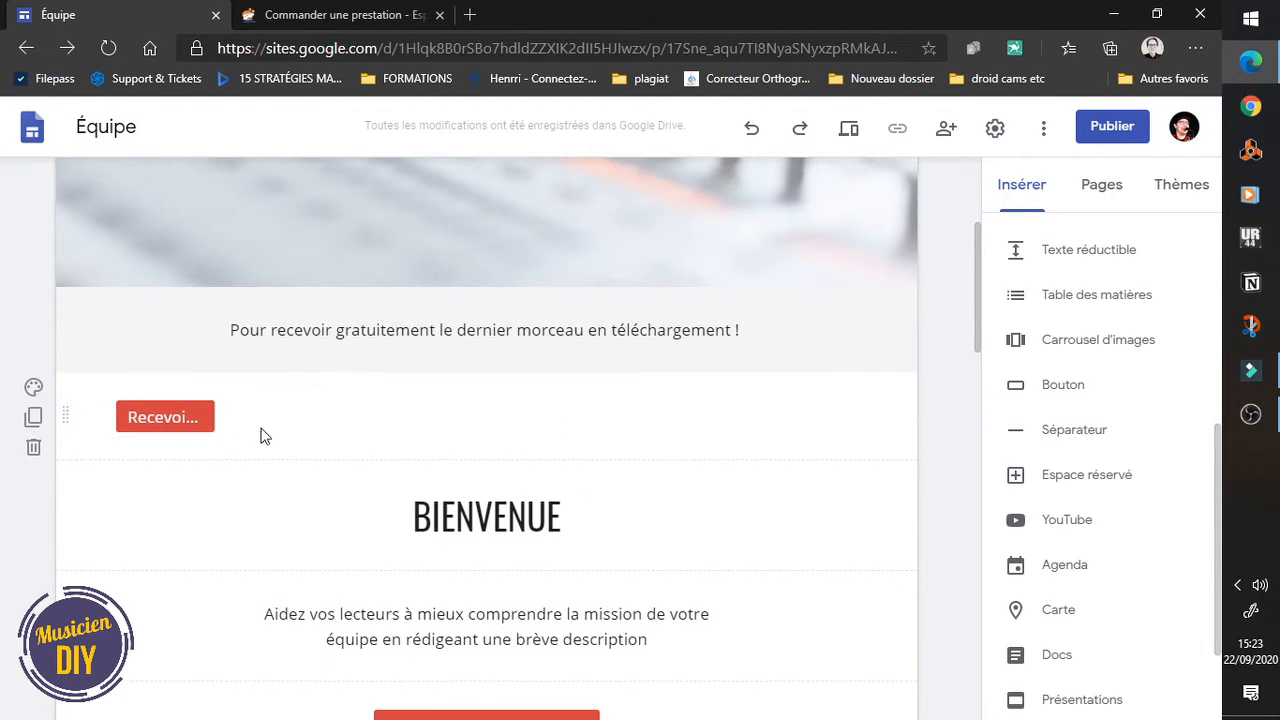
left_click(33, 387)
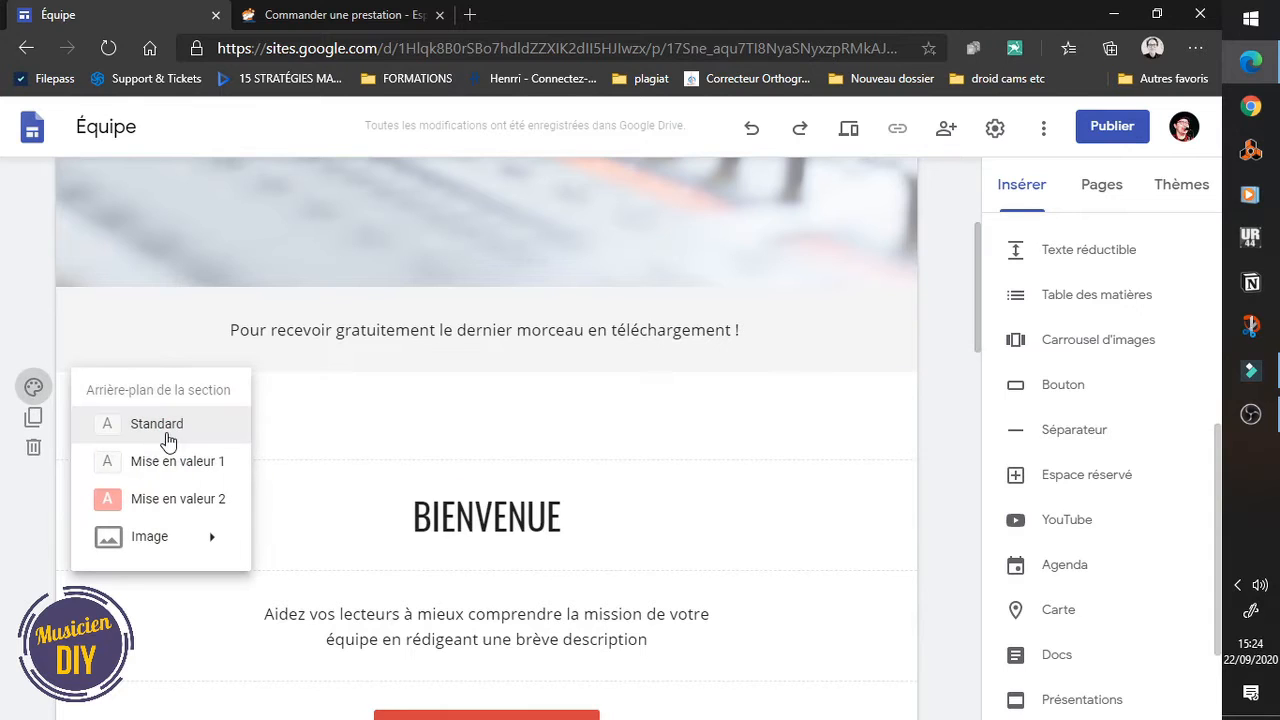
left_click(160, 461)
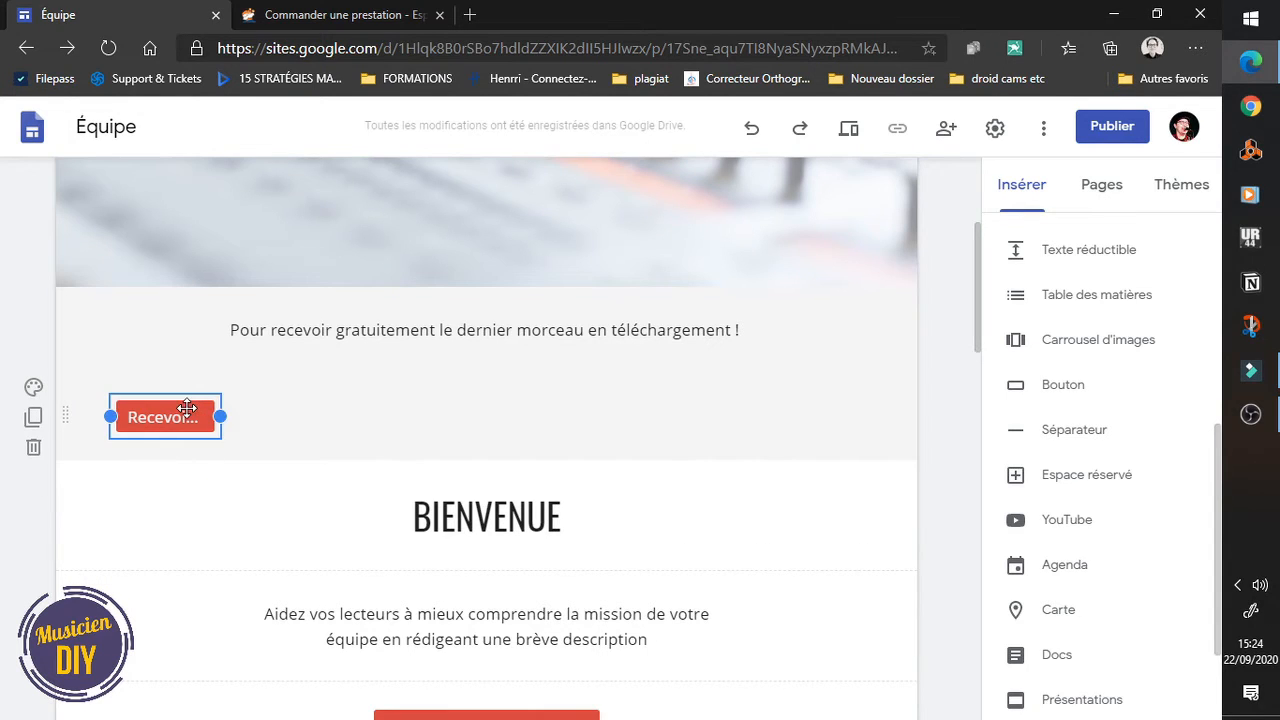
Step: Centre the Recevoir la chanson button under the download text and widen it until its whole label fits
left_click(187, 409)
left_click(194, 366)
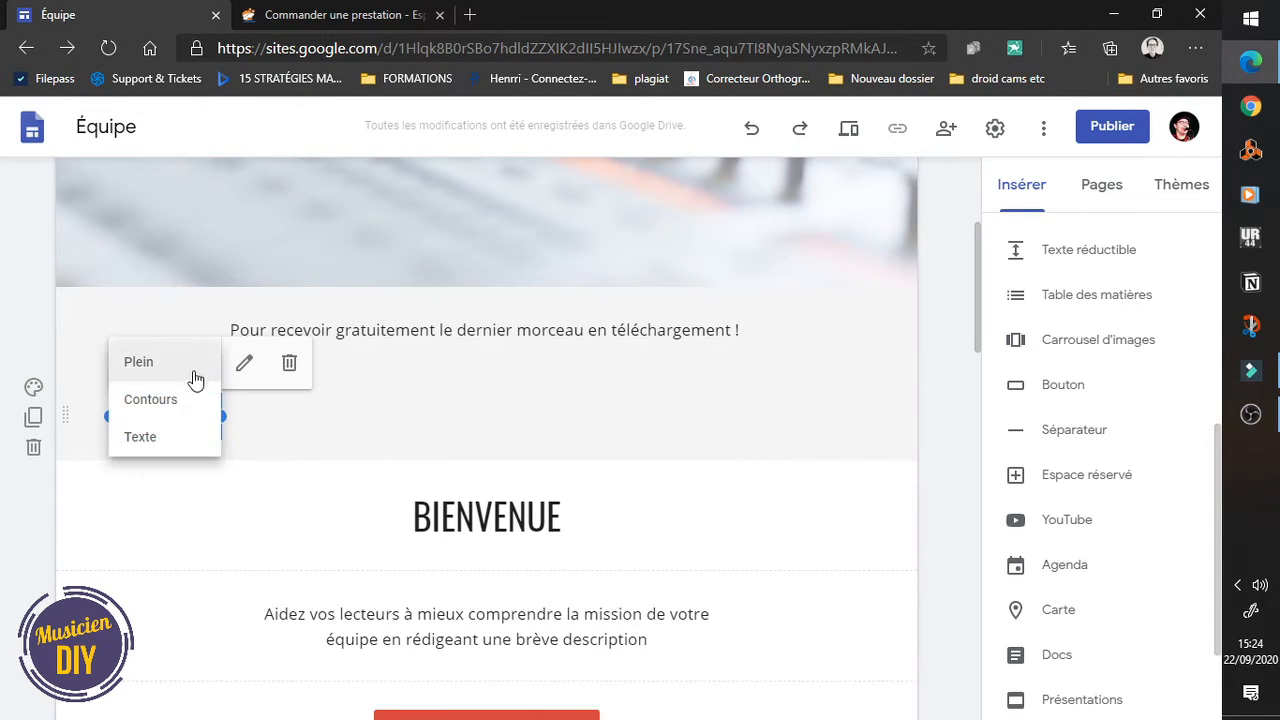
left_click(297, 431)
left_click_drag(177, 420, 494, 404)
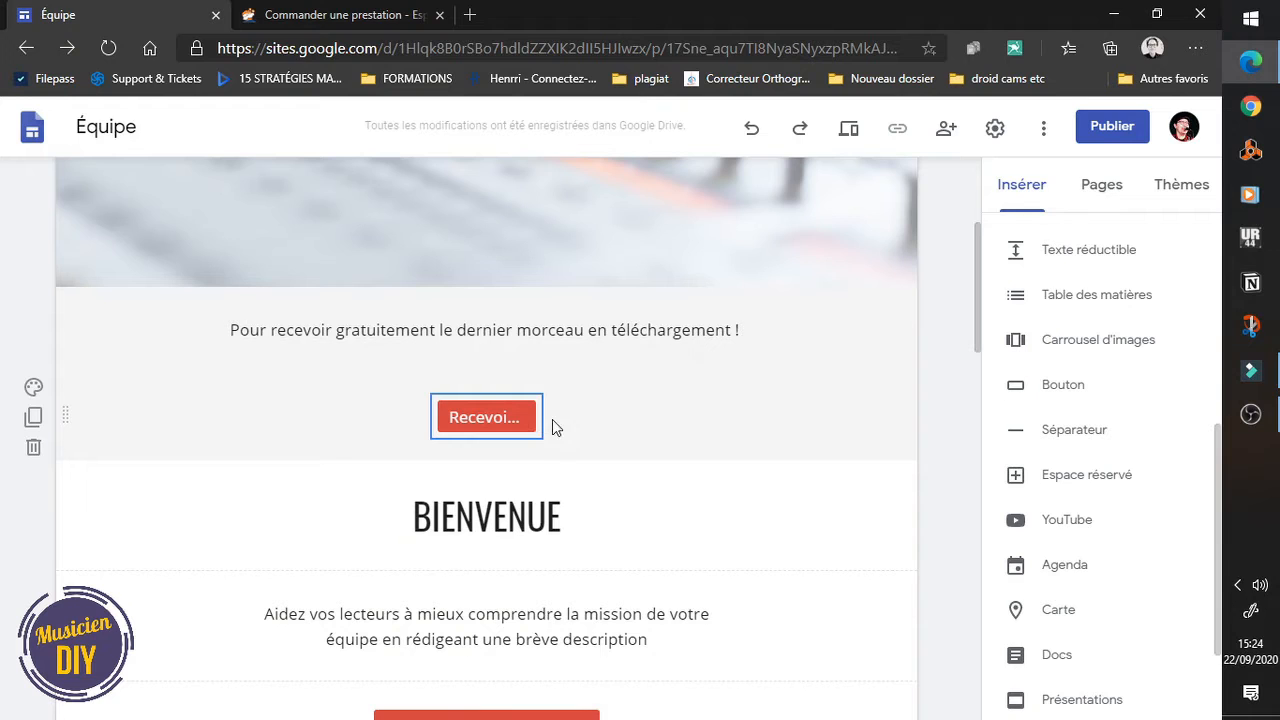
left_click(540, 416)
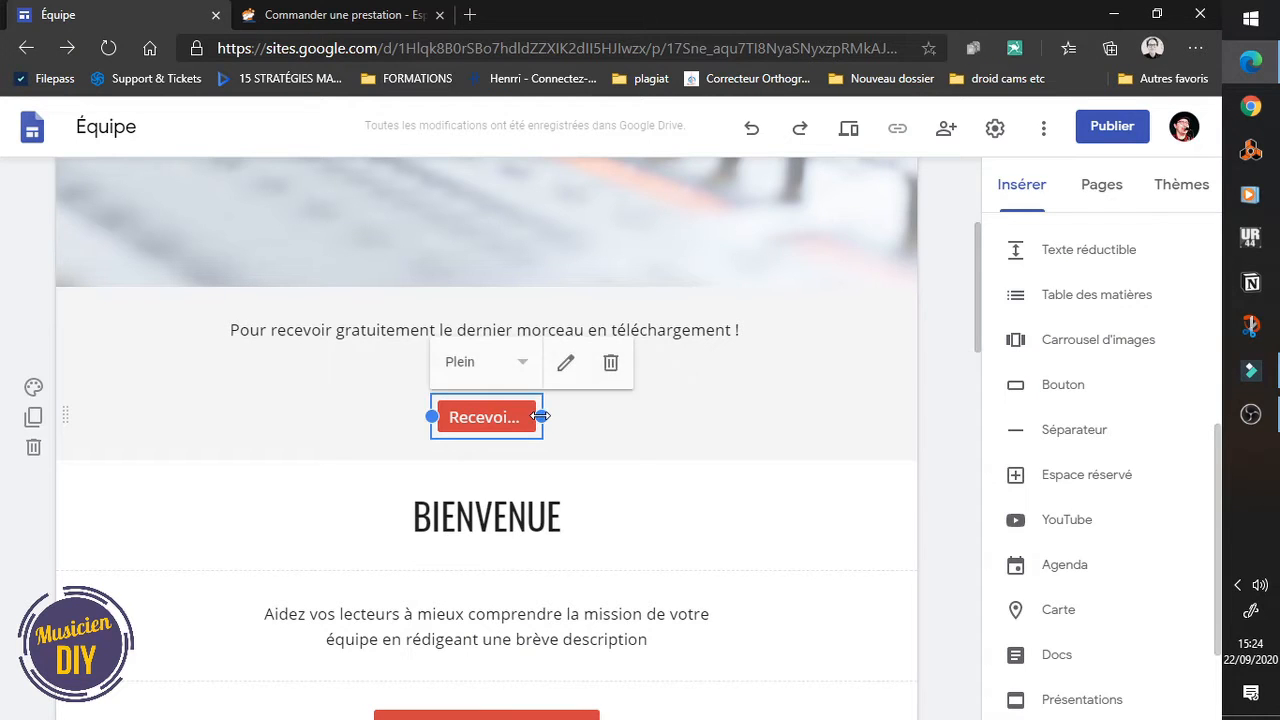
left_click_drag(540, 416, 517, 400)
Step: Make the sentence about receiving the latest song for free bold
left_click(630, 318)
triple_click(630, 318)
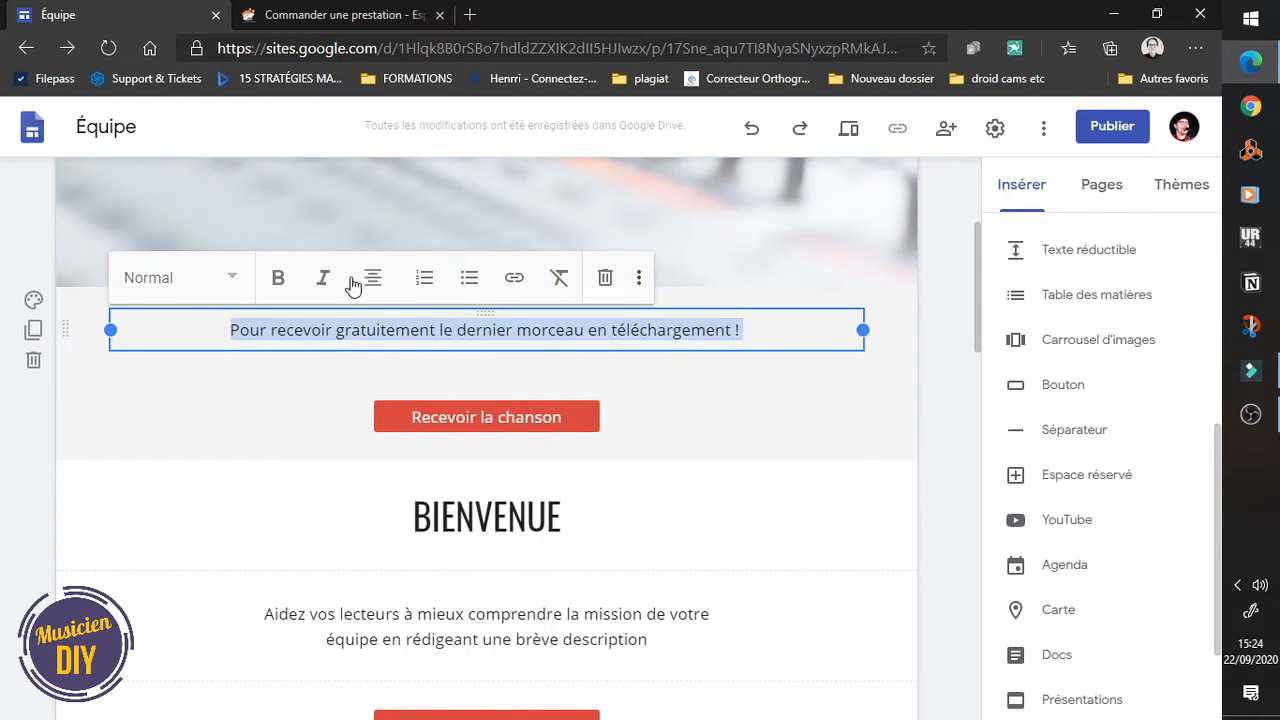
left_click(278, 277)
left_click(299, 426)
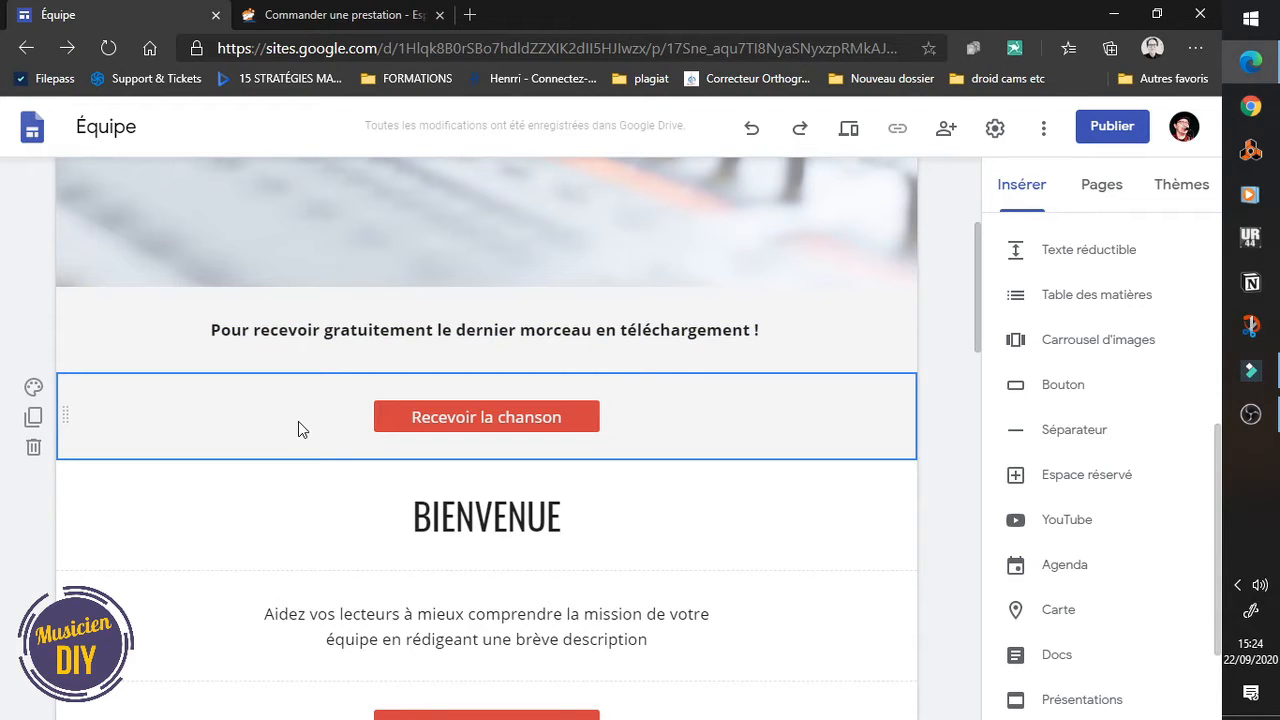
Step: Replace the BIENVENUE heading with "VIDEOS"
left_click(571, 514)
double_click(573, 511)
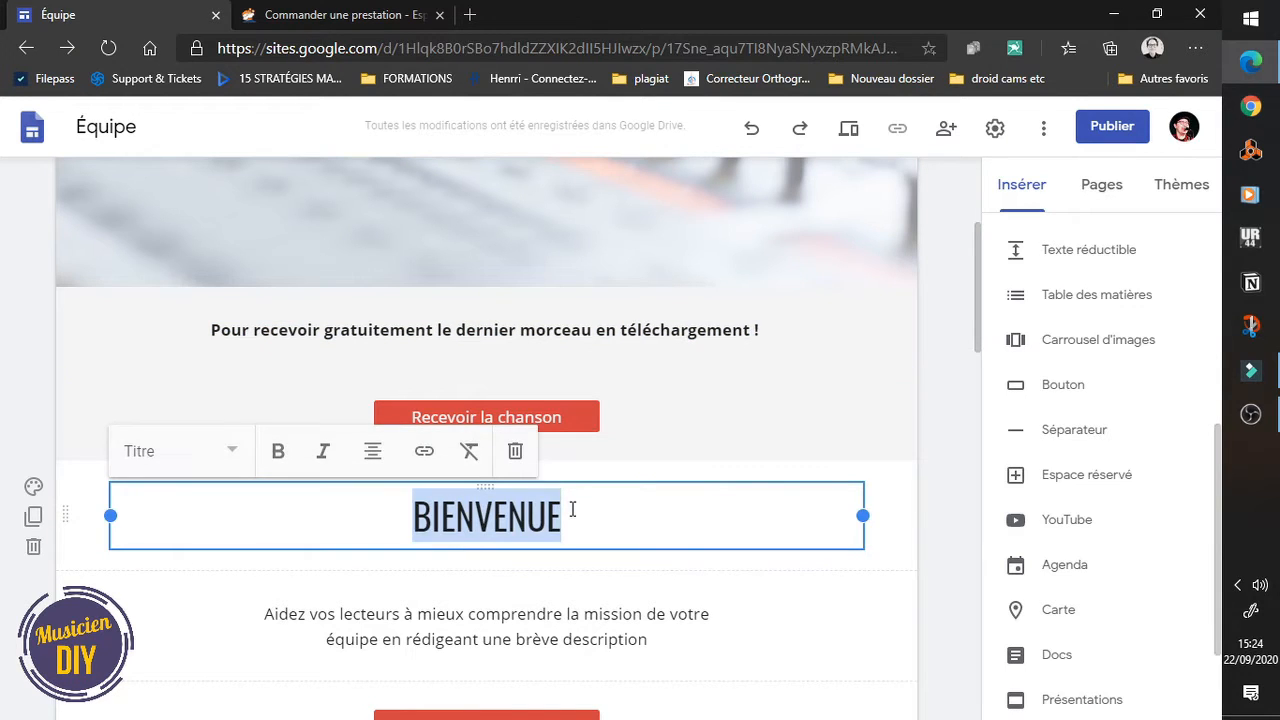
type("VIDEOS")
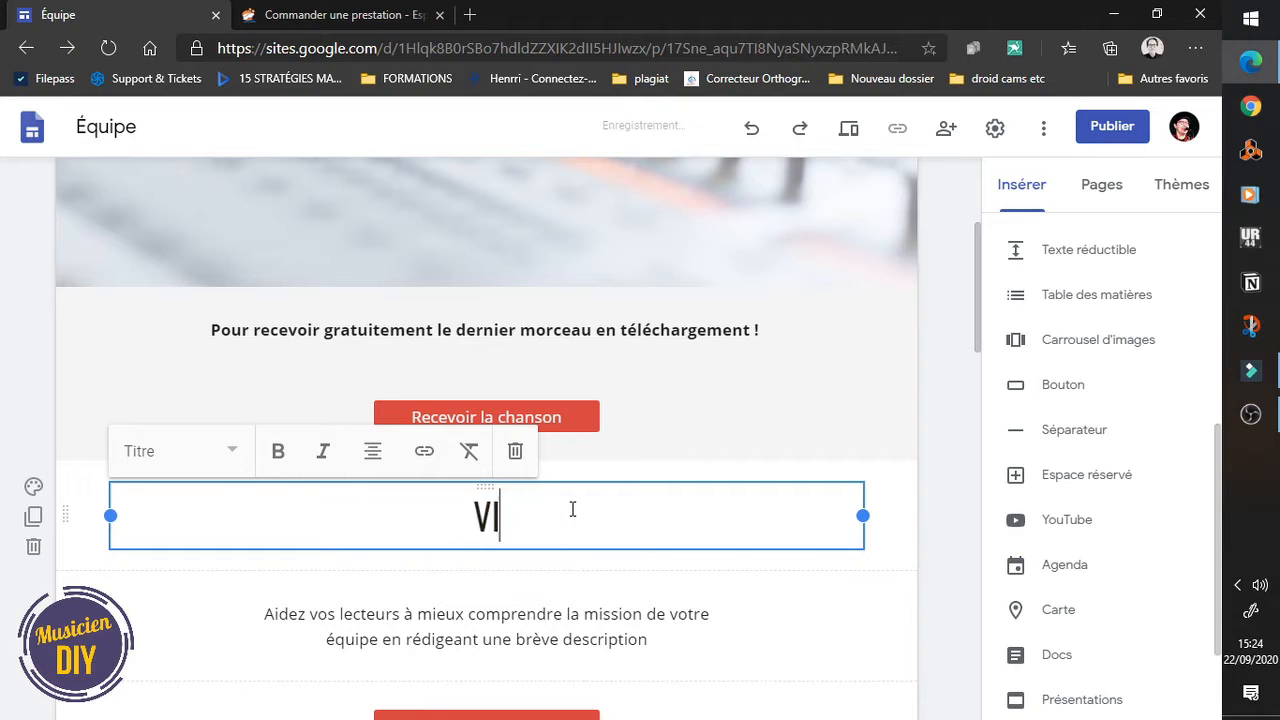
Step: Delete the team mission description and the En savoir plus button sections below the VIDEOS heading
scroll(572, 510, "down", 1)
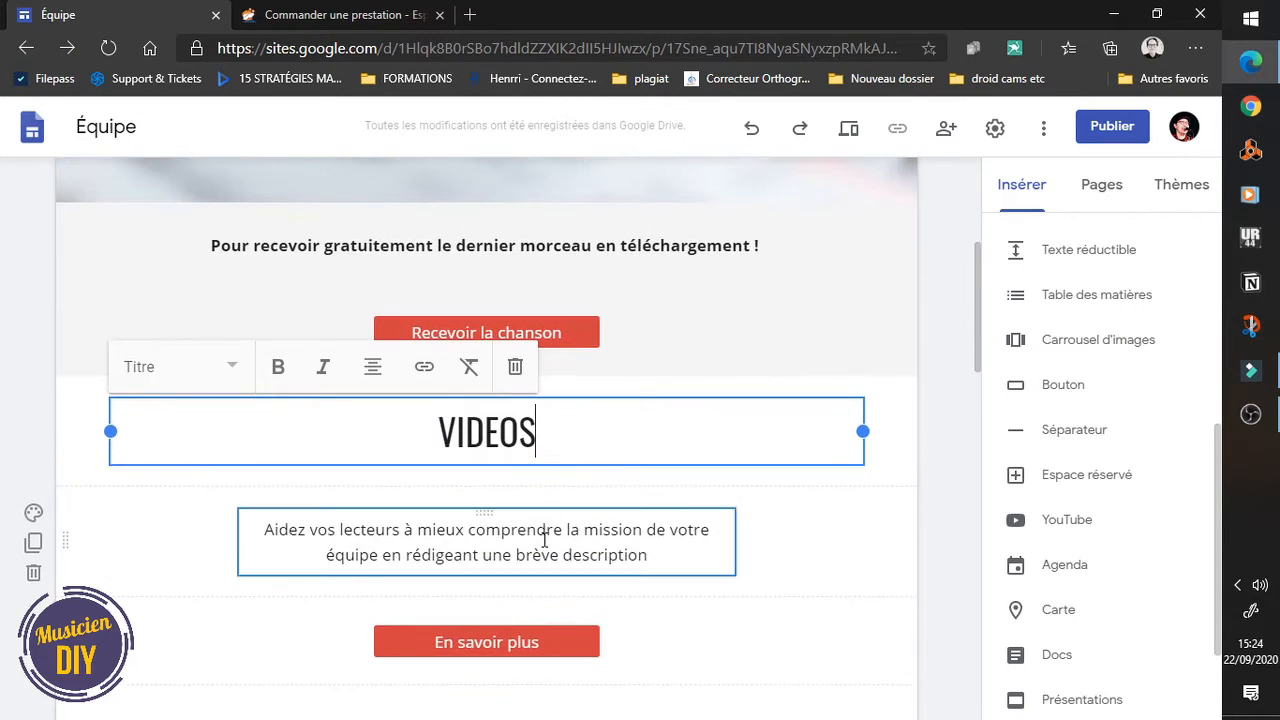
left_click(545, 530)
left_click(35, 574)
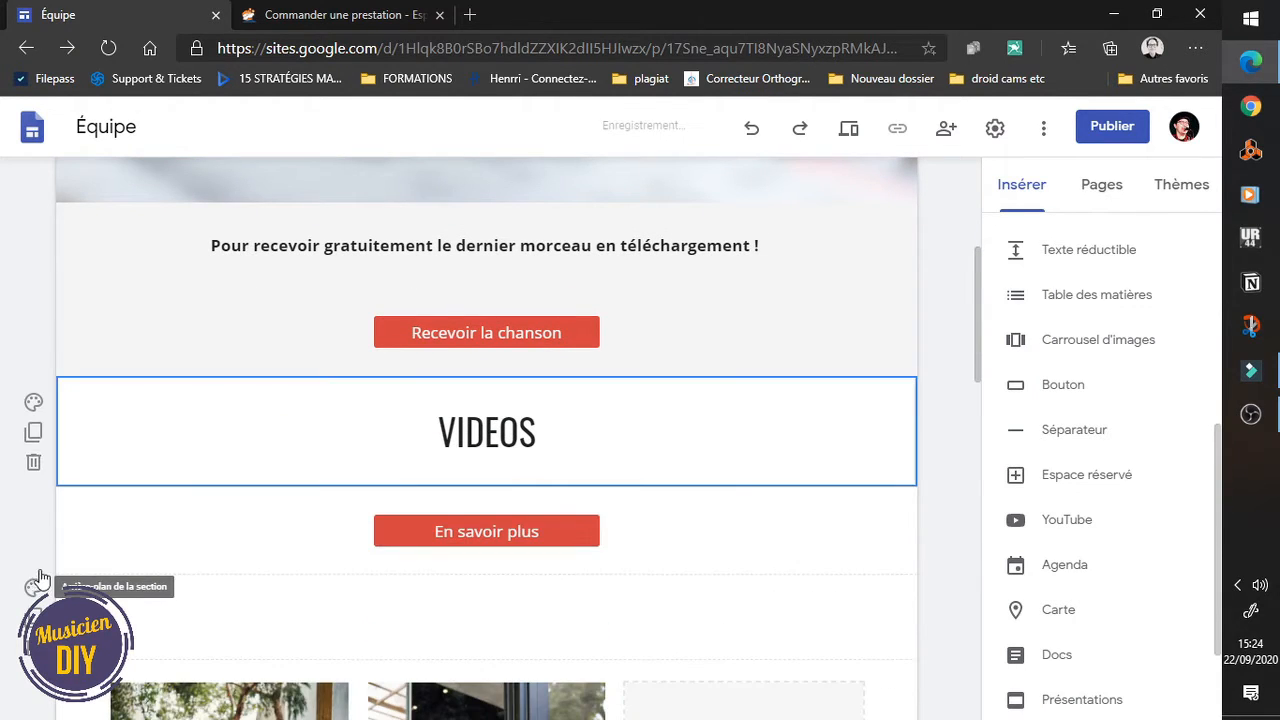
left_click(36, 565)
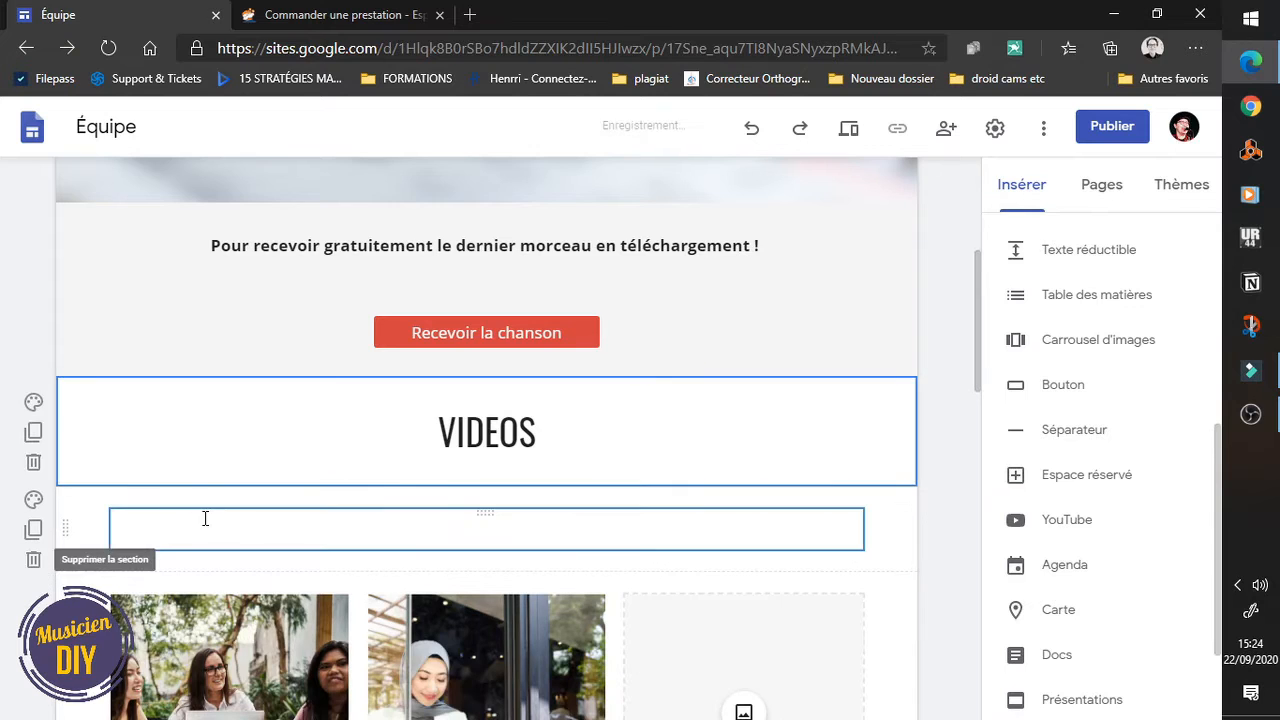
Step: Insert the YouTube video "I Still Believe (Official Music Video)", found by searching for "guil's i still believe"
left_click(205, 518)
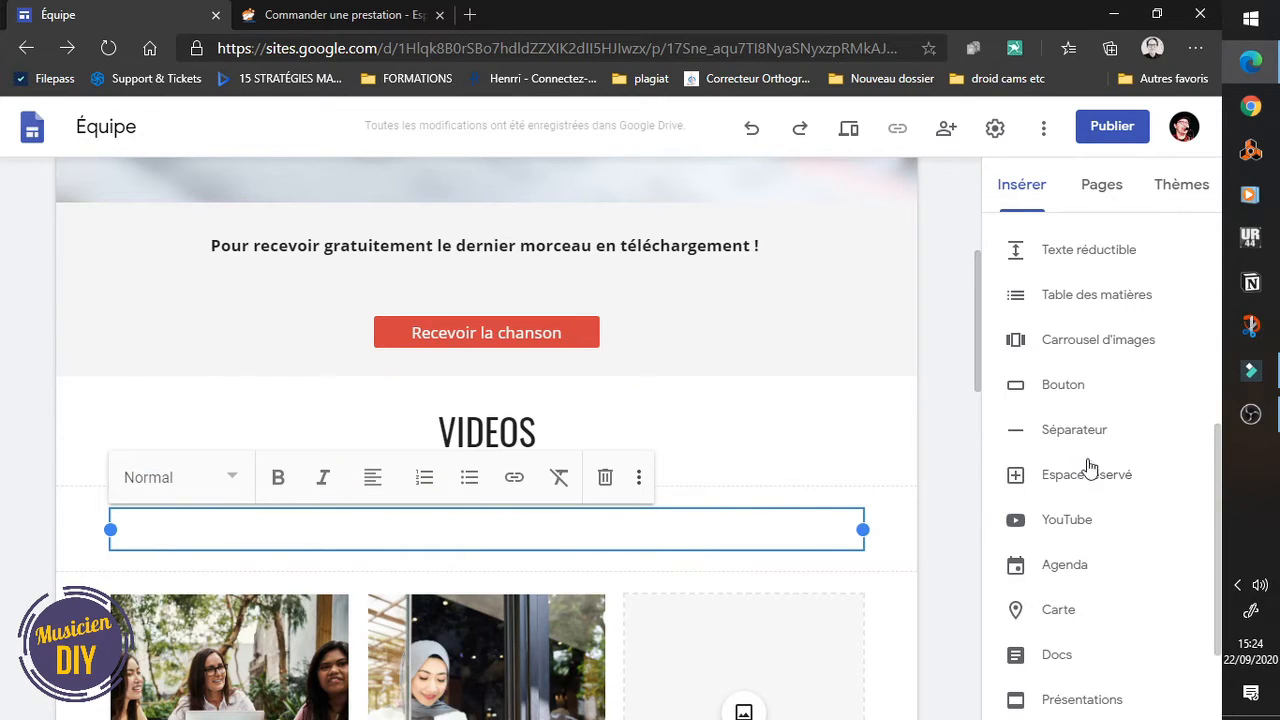
left_click(1064, 527)
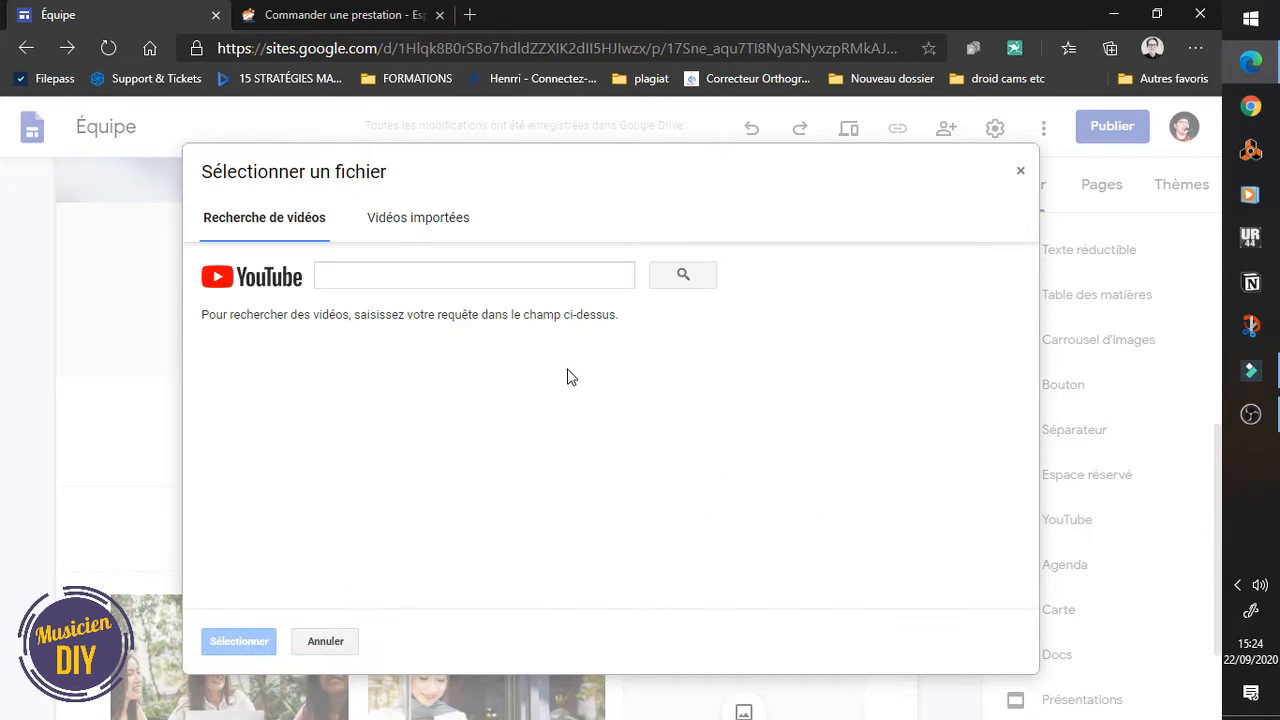
left_click(568, 275)
type("guil's i st")
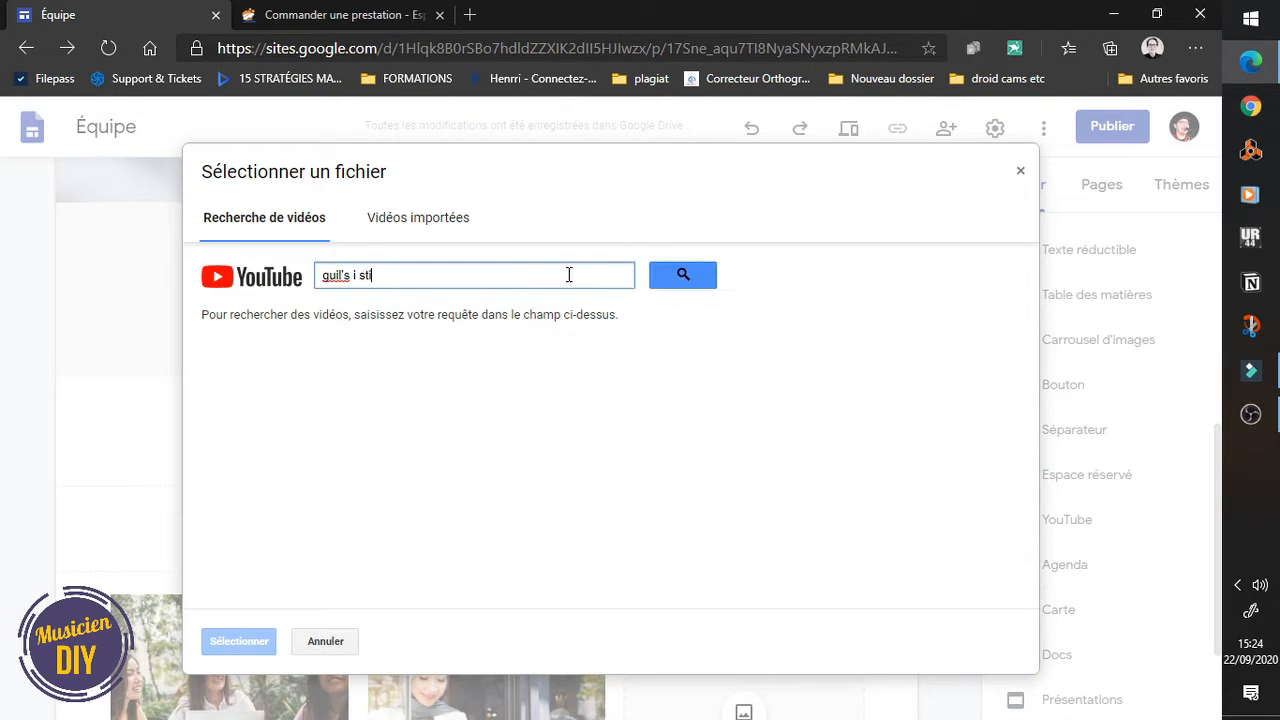
type("ill believe")
key("Return")
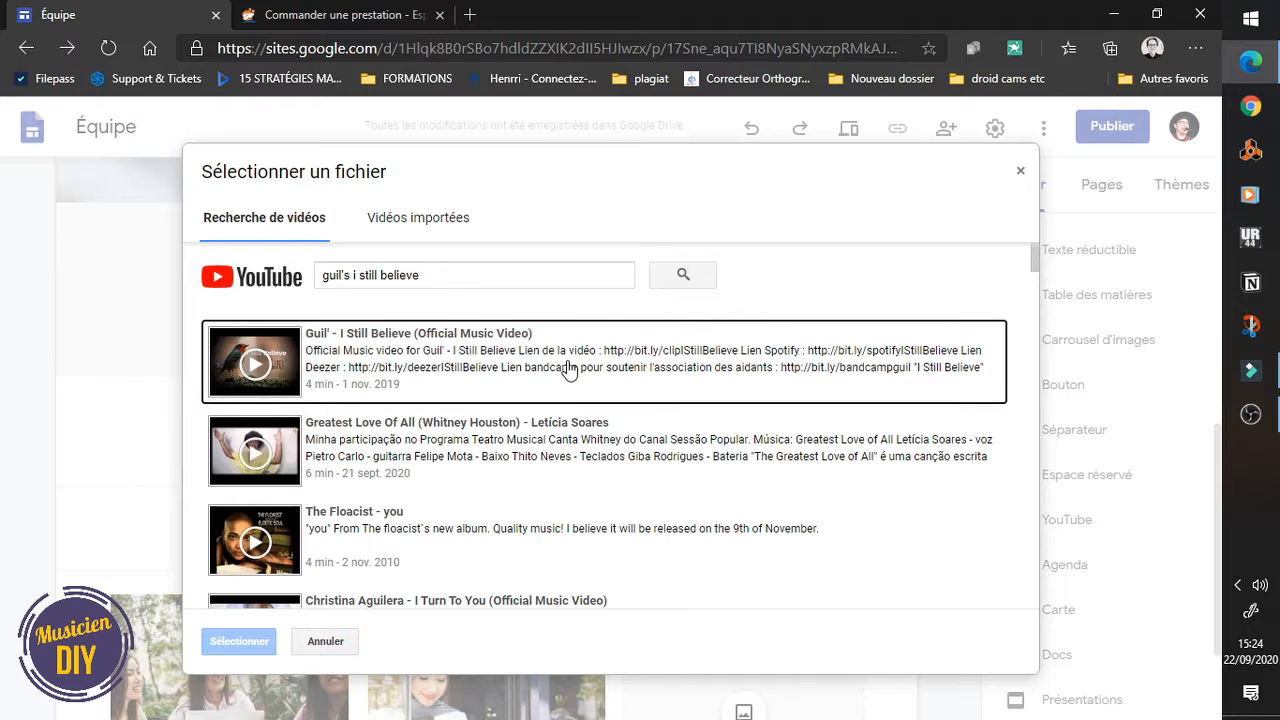
left_click(478, 377)
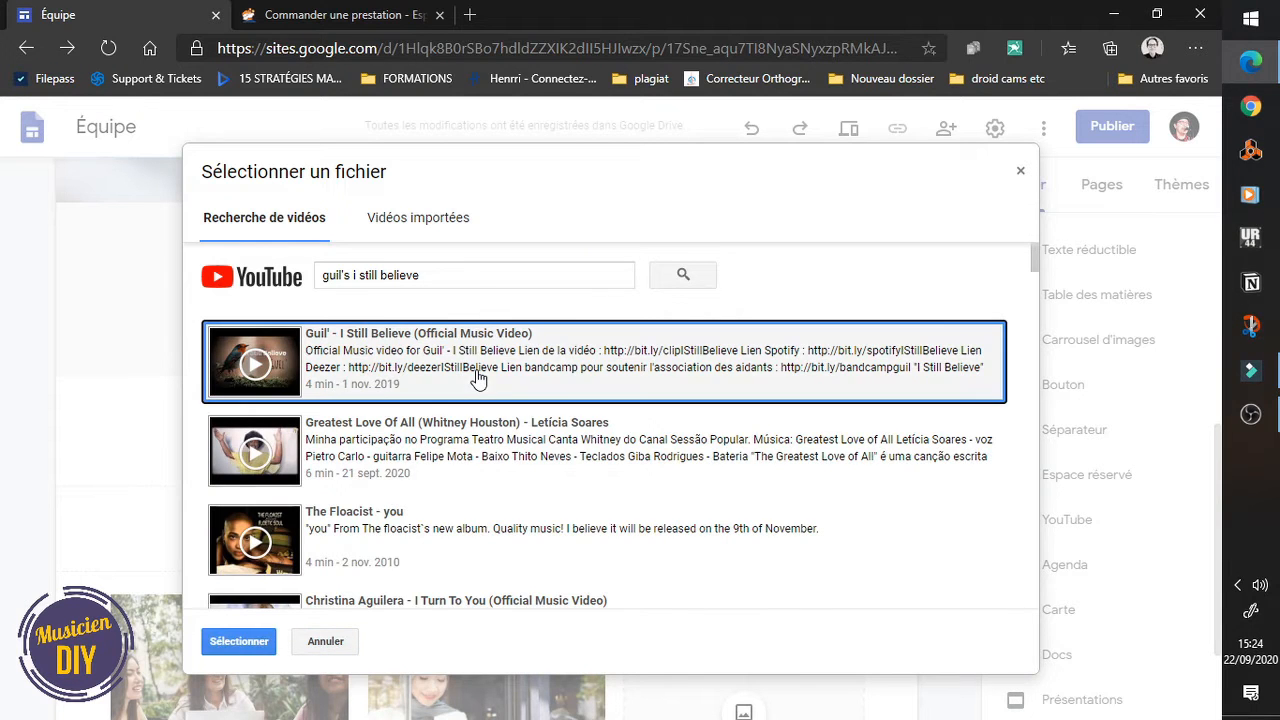
left_click(245, 641)
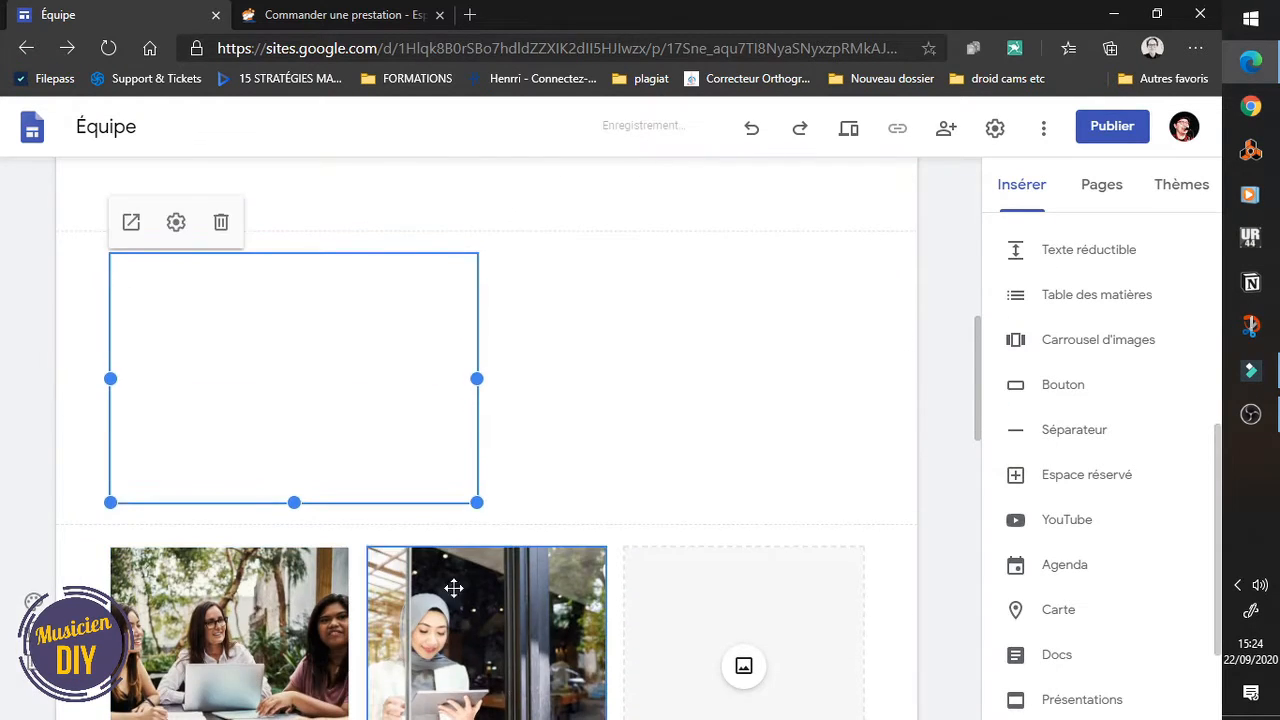
Step: Widen the embedded video to slightly more than half the content width and delete the empty text section above it
left_click_drag(476, 378, 714, 370)
left_click(737, 512)
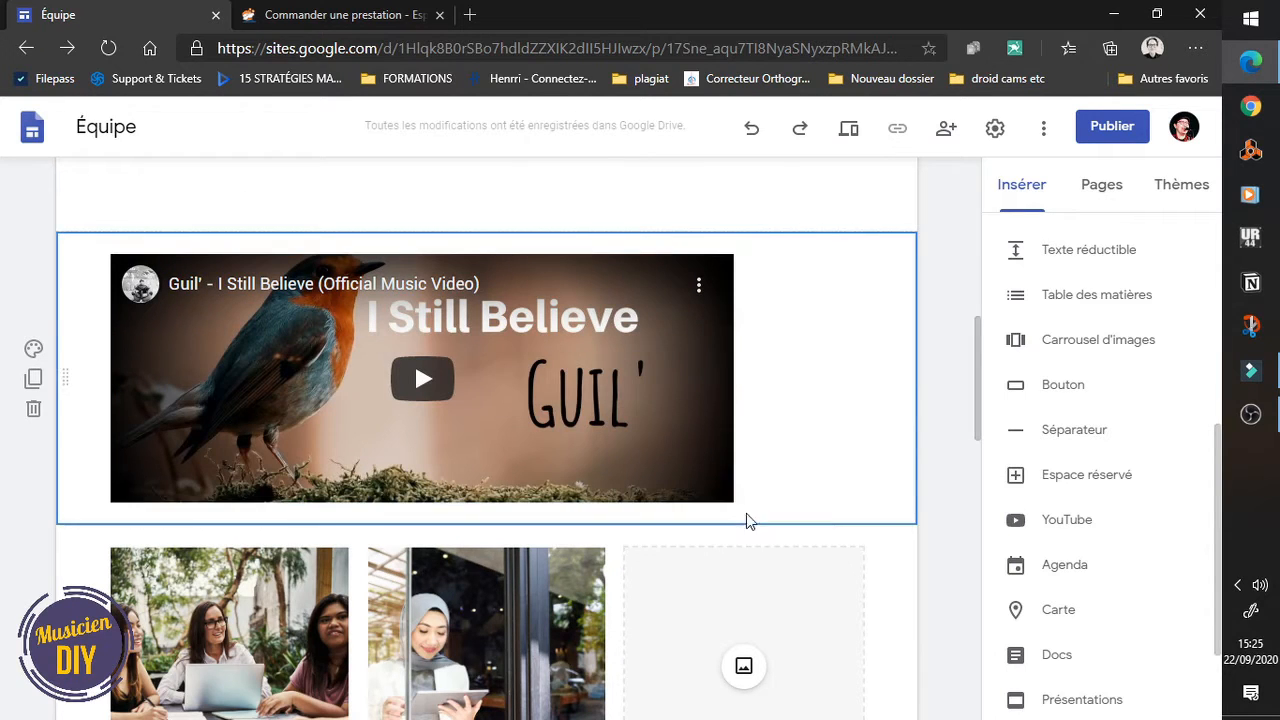
left_click(686, 403)
left_click_drag(733, 380, 541, 364)
left_click(598, 372)
scroll(606, 381, "up", 3)
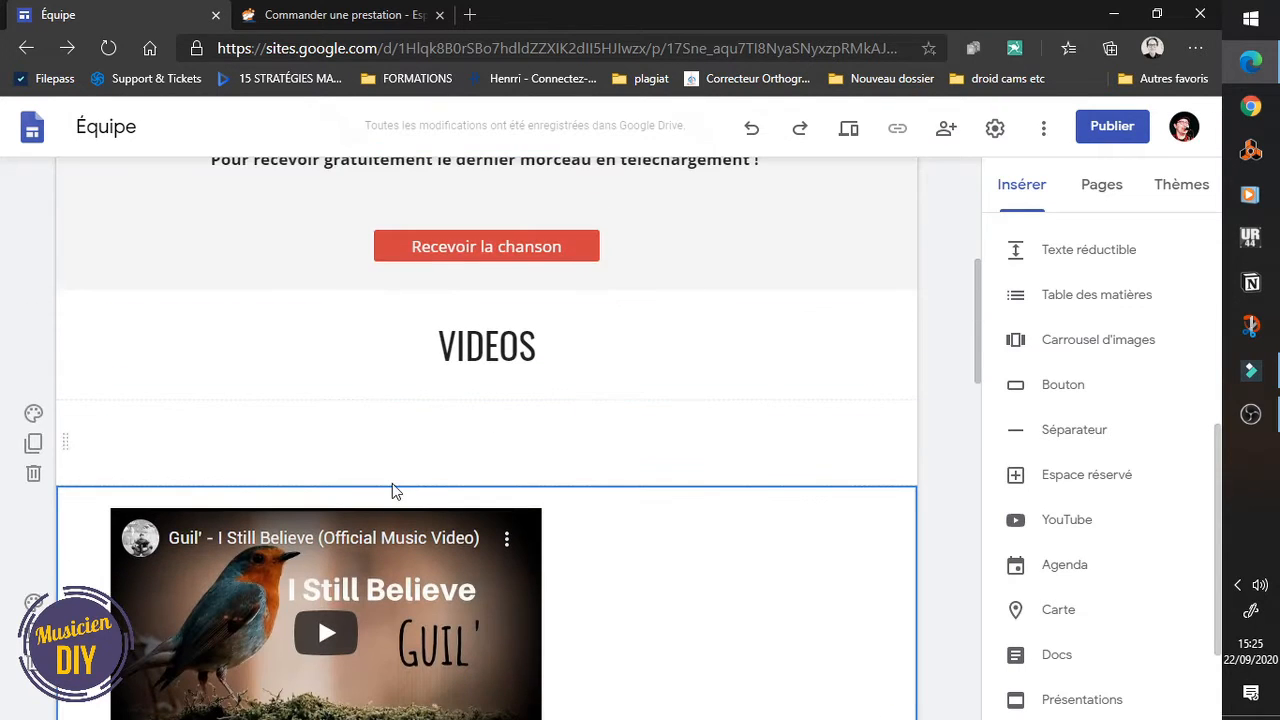
left_click(32, 471)
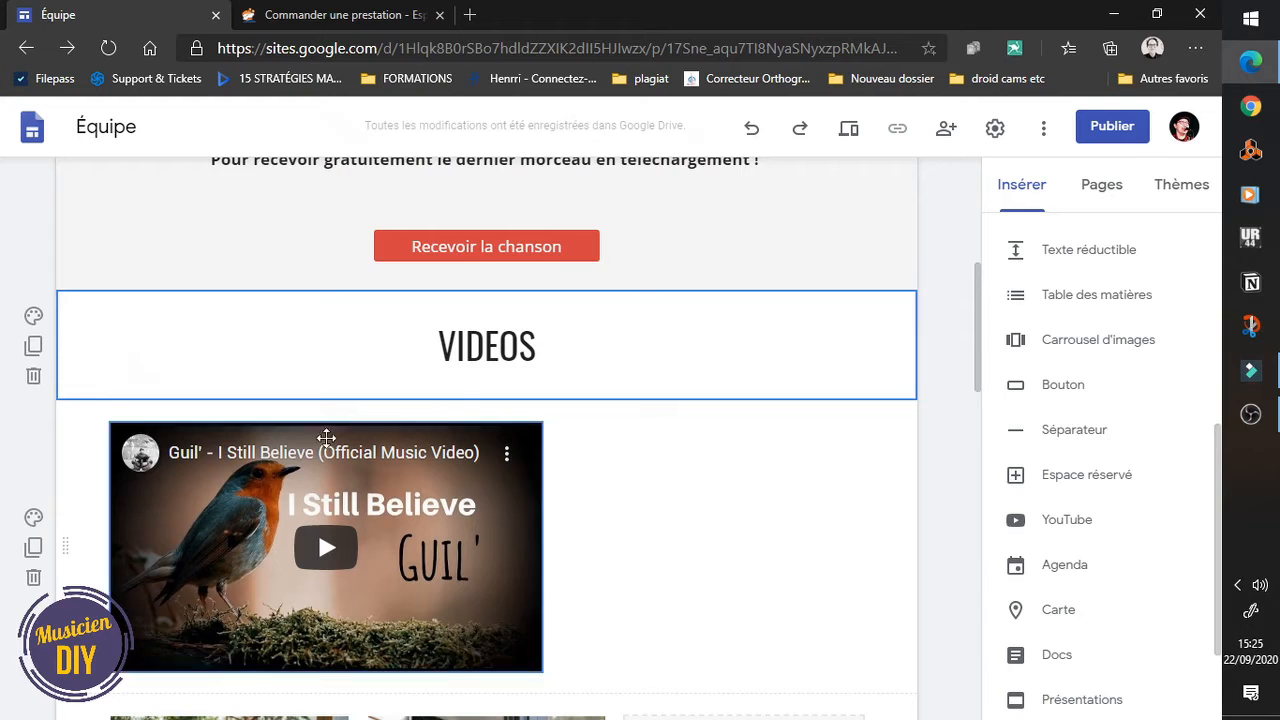
scroll(464, 393, "down", 1)
left_click(603, 394)
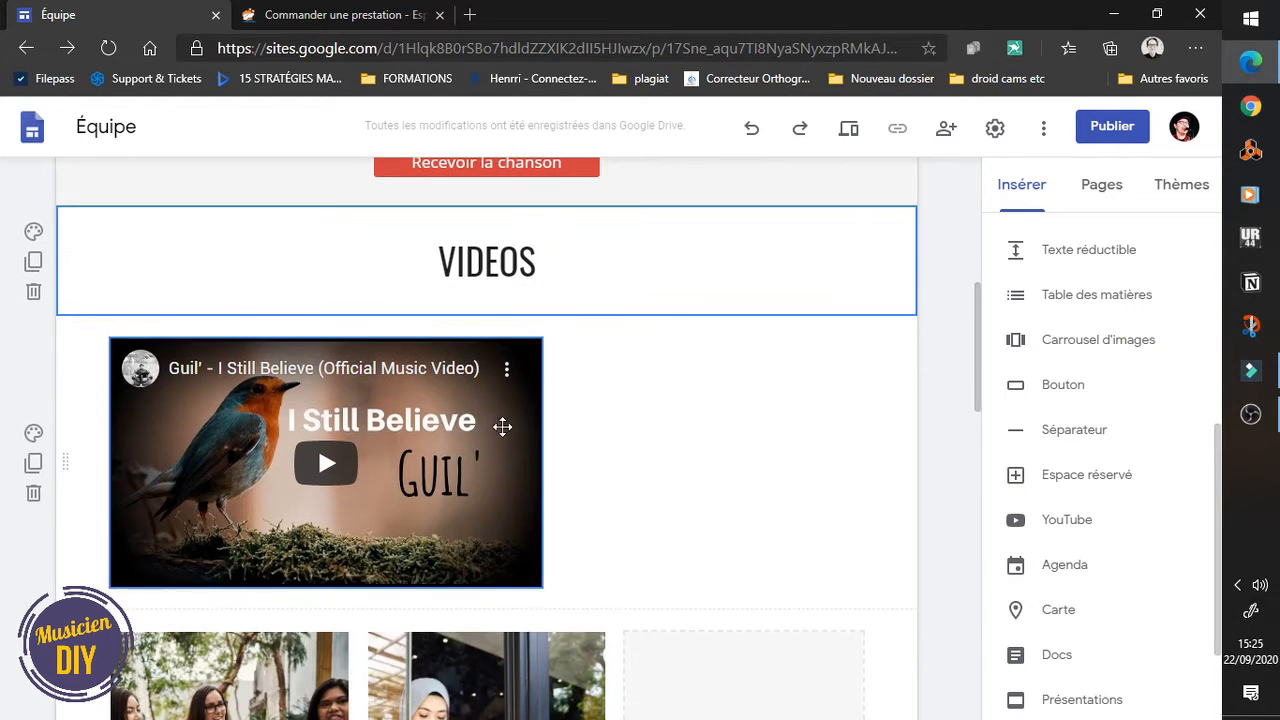
left_click(1052, 524)
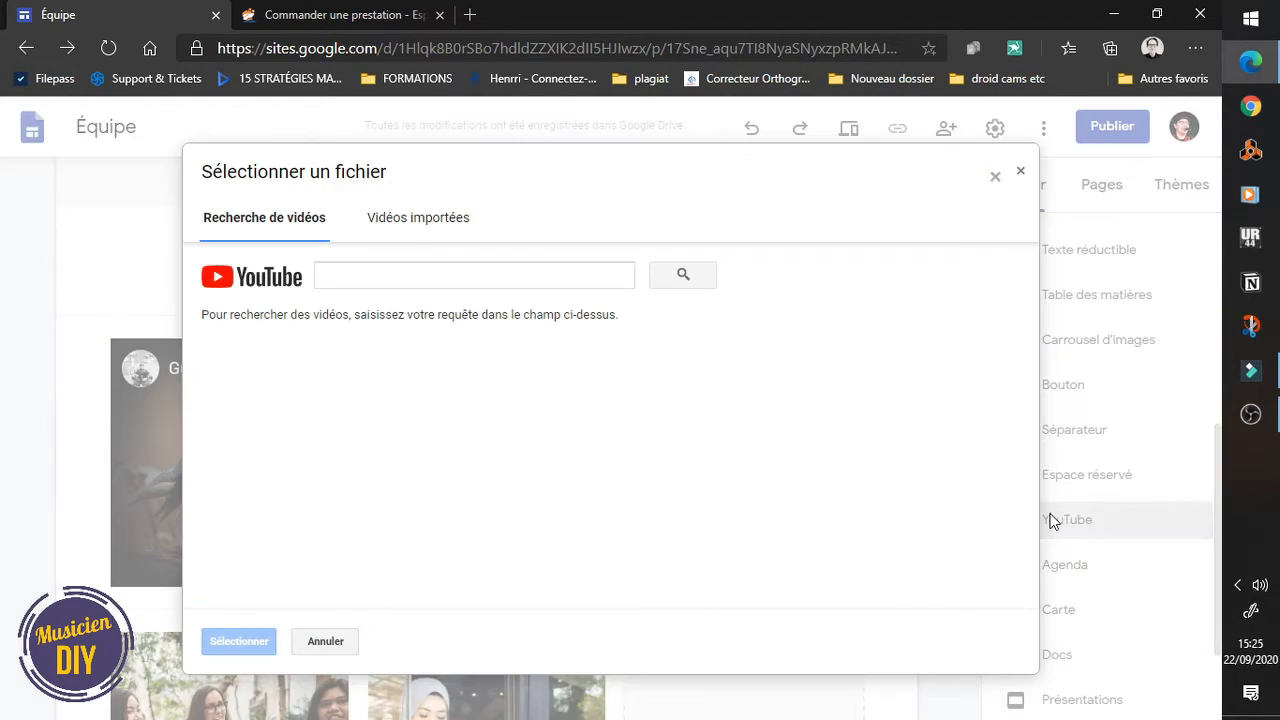
left_click(1020, 175)
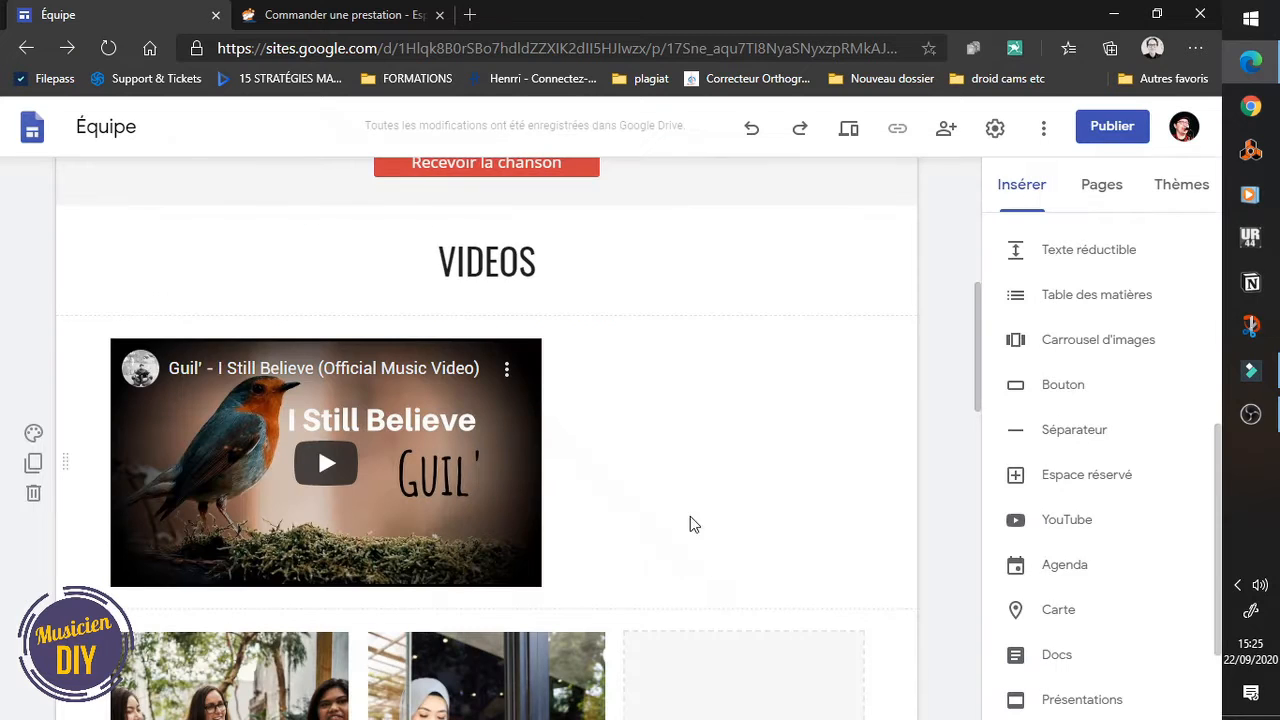
Step: Delete the empty text section and the meeting photo section below the three VALEUR FONDAMENTALE columns
scroll(700, 460, "down", 3)
left_click(217, 484)
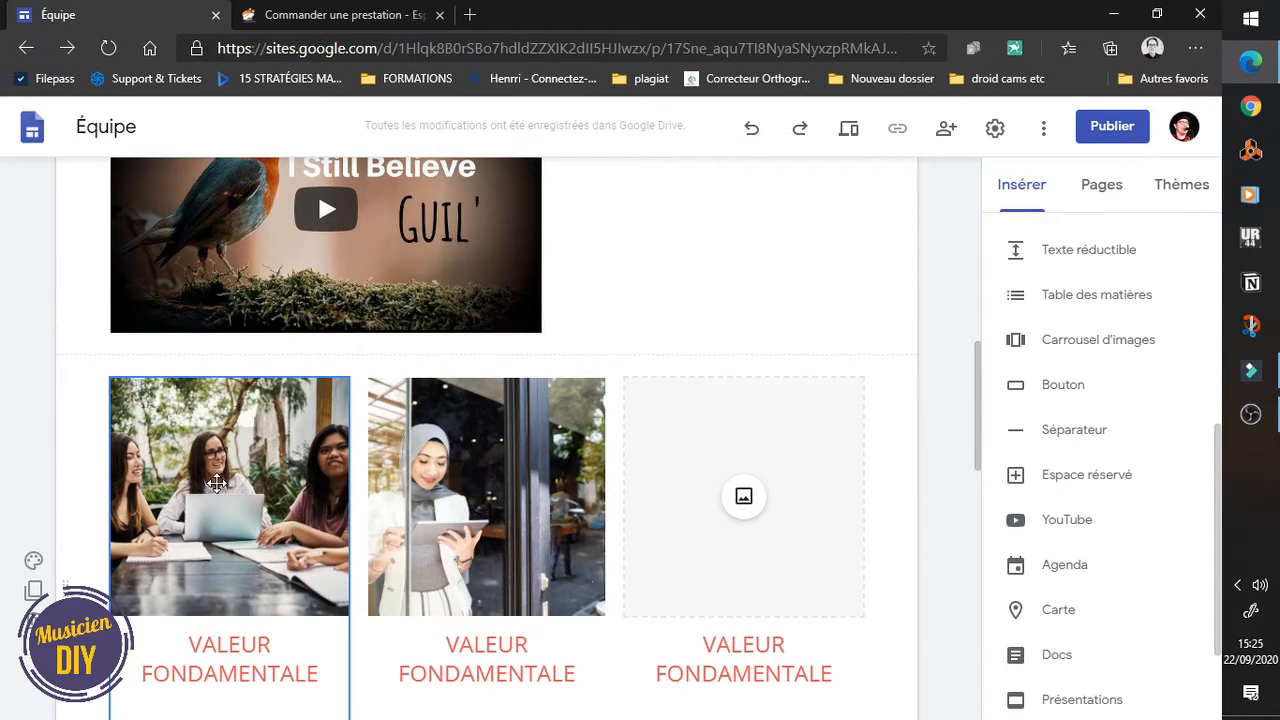
scroll(276, 457, "down", 2)
left_click(266, 449)
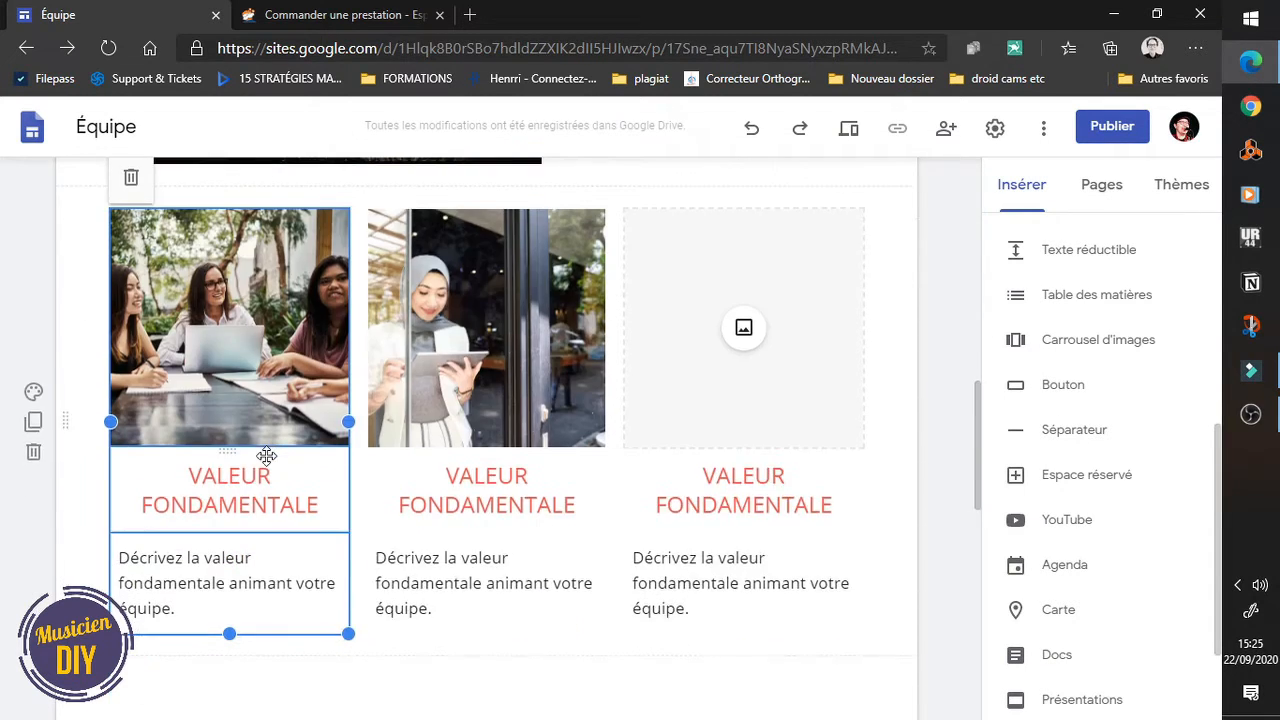
scroll(264, 430, "down", 3)
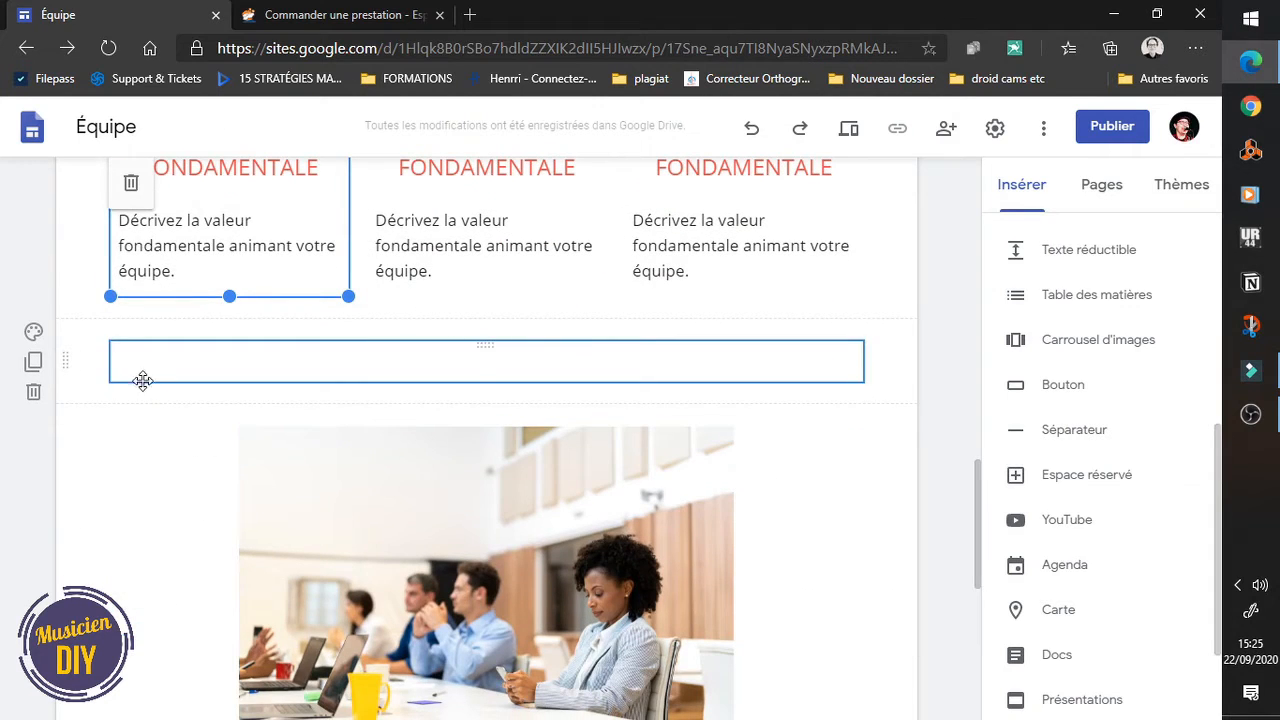
left_click(34, 392)
scroll(435, 527, "down", 3)
left_click(33, 437)
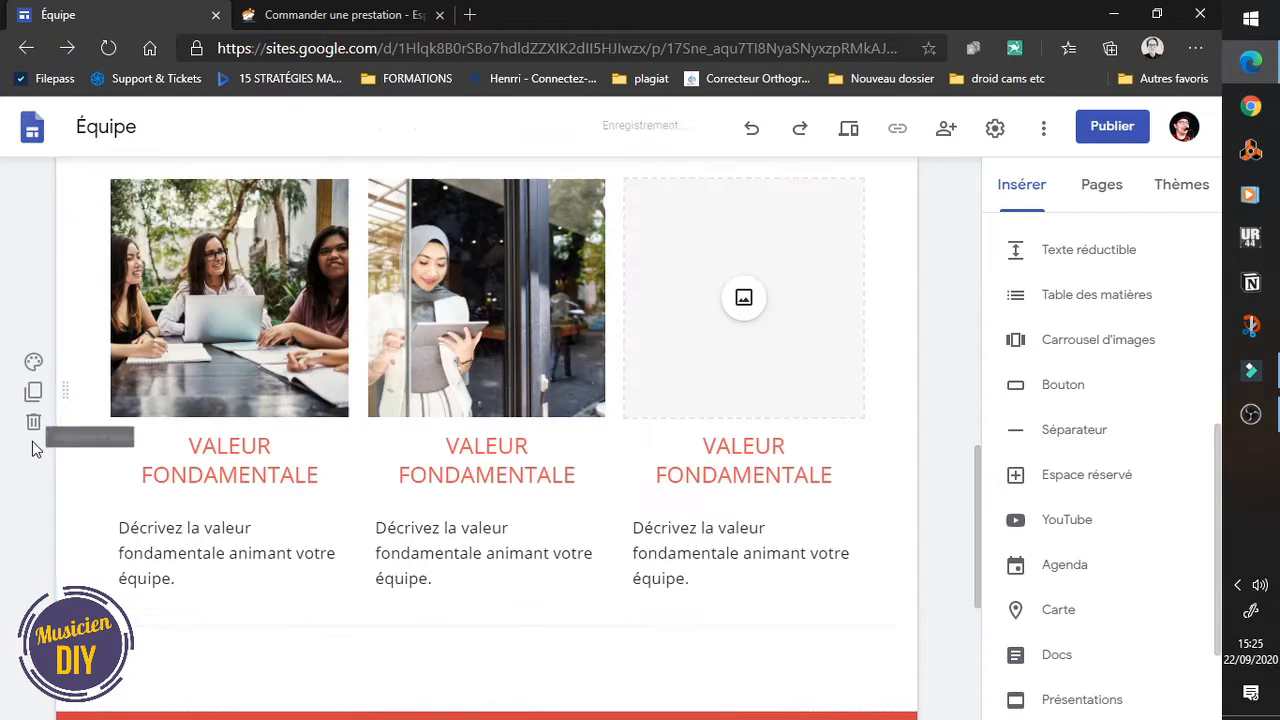
Step: Replace the mailing list wording before the colon in the red banner with "RECEVEZ NOTRE DERNIER MORCEAU GRATUITEMENT"
scroll(286, 423, "down", 4)
left_click(425, 391)
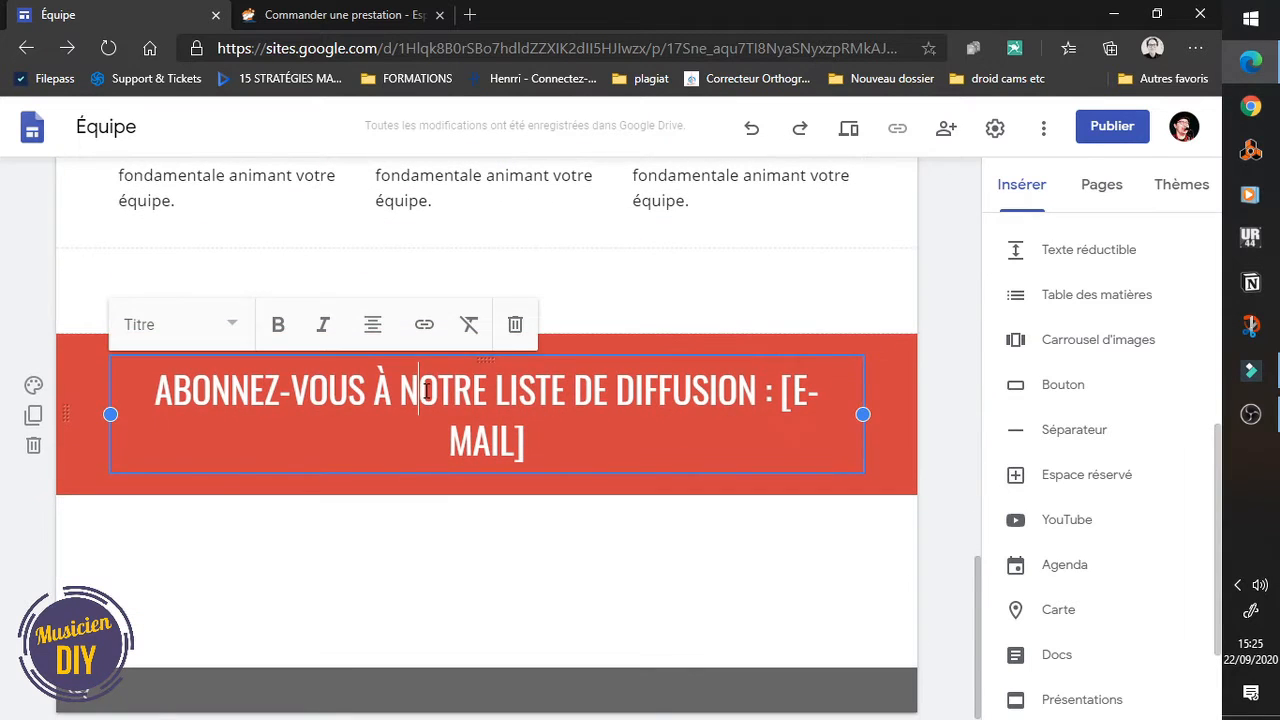
left_click_drag(139, 401, 756, 405)
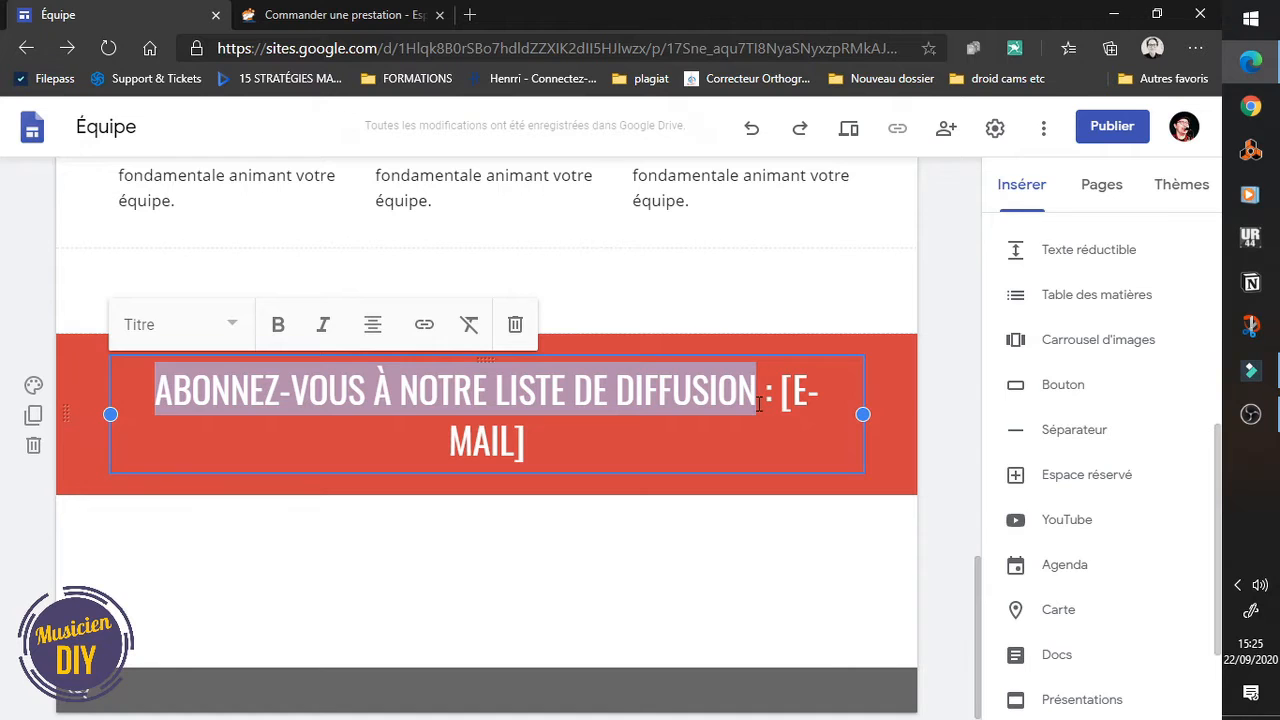
type("RECEVEZ")
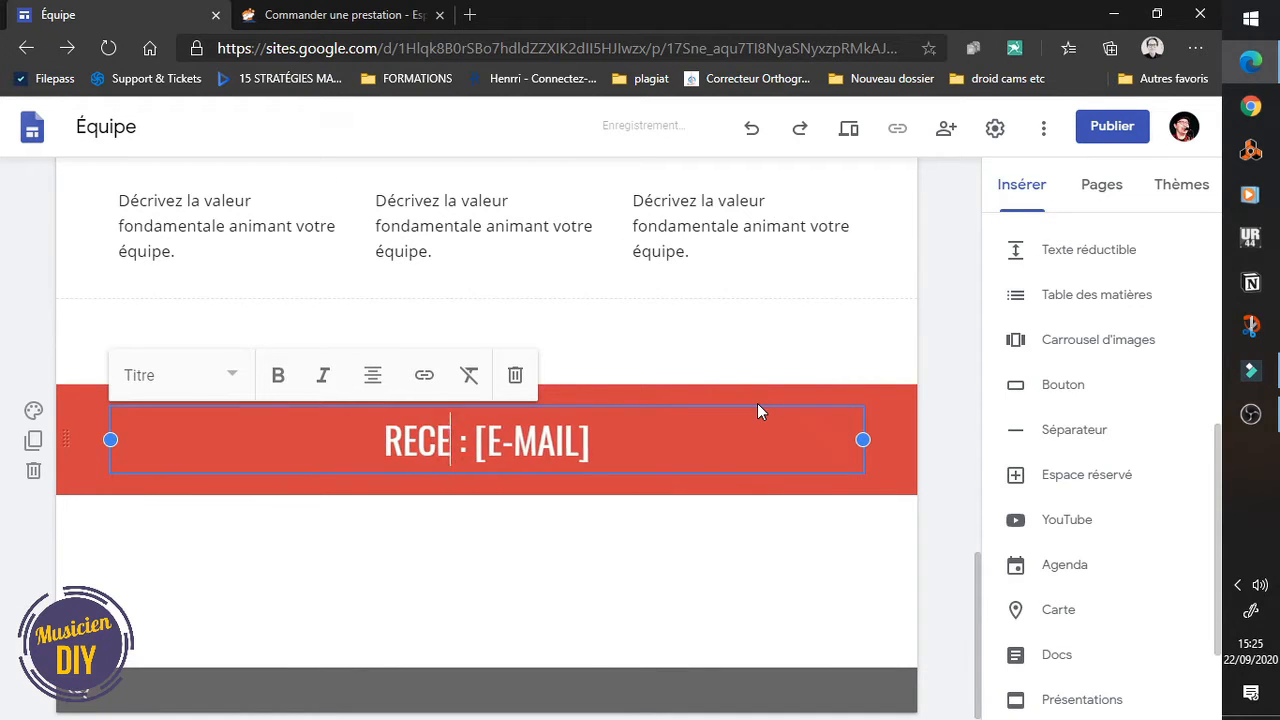
type(" NPO")
key("BackSpace")
key("BackSpace")
type("OTRE DERNI")
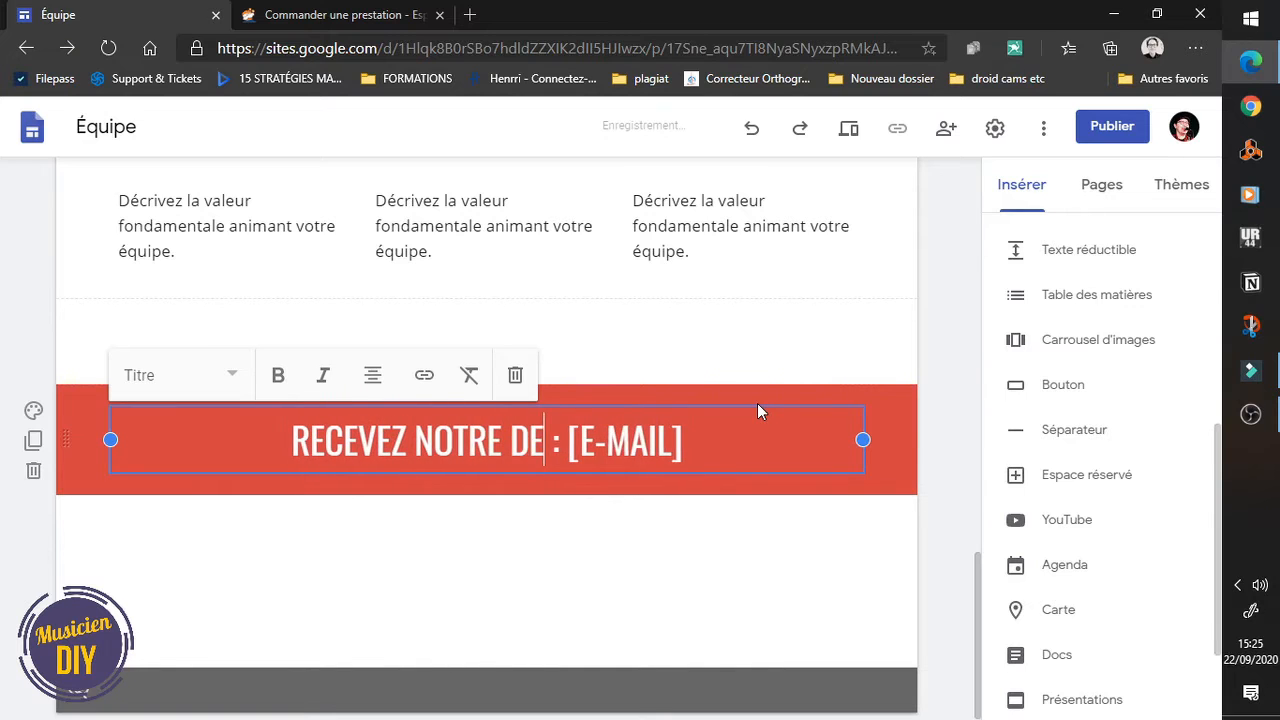
type("ER MORCEAU GR")
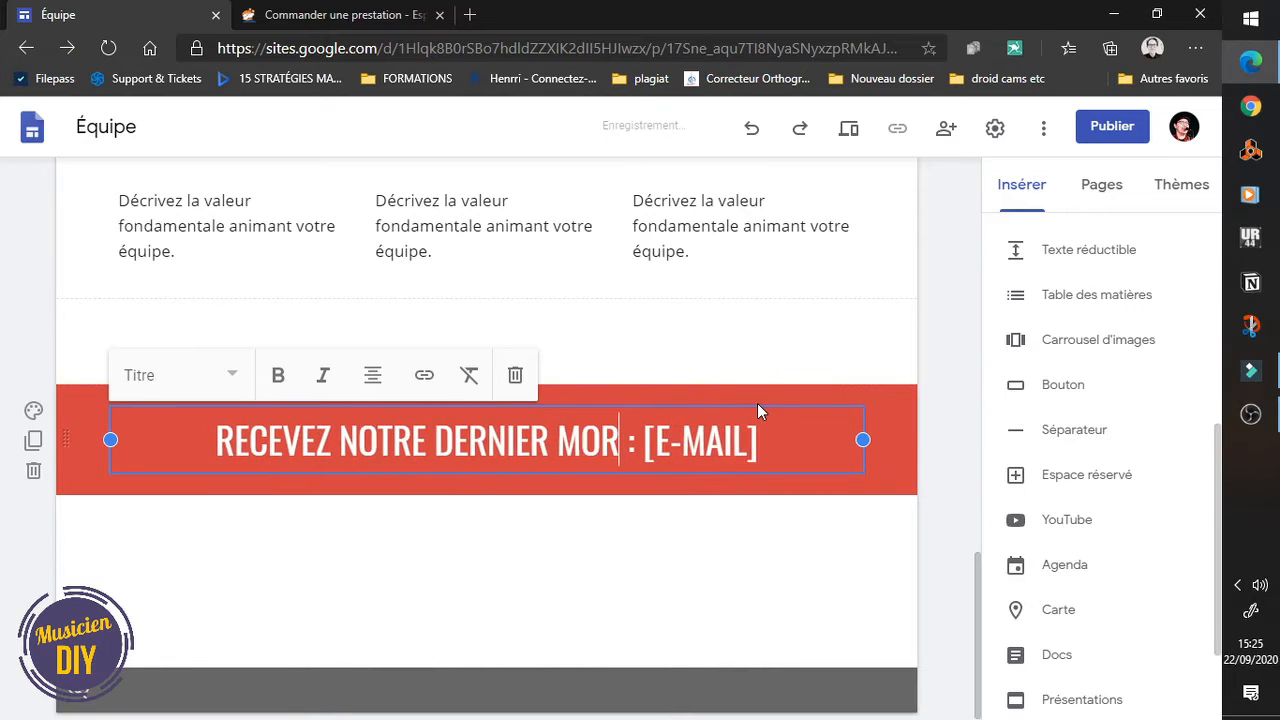
type("ATUITEM")
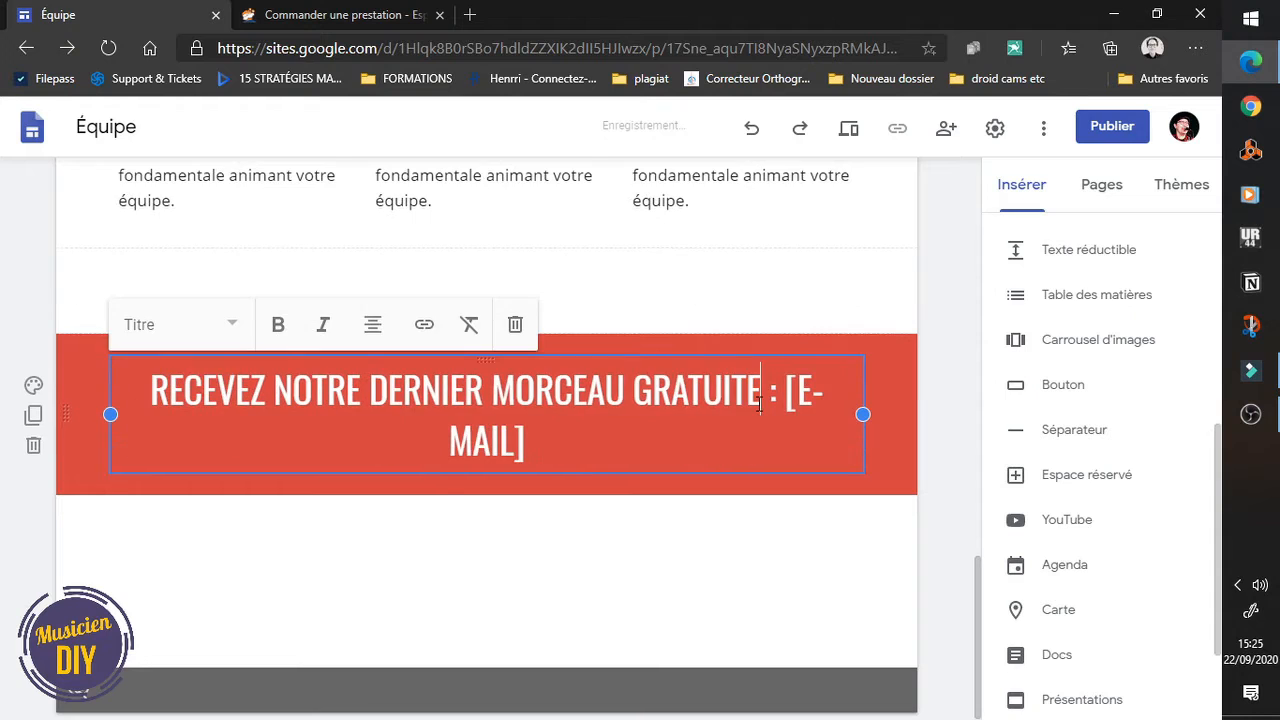
type("ENT")
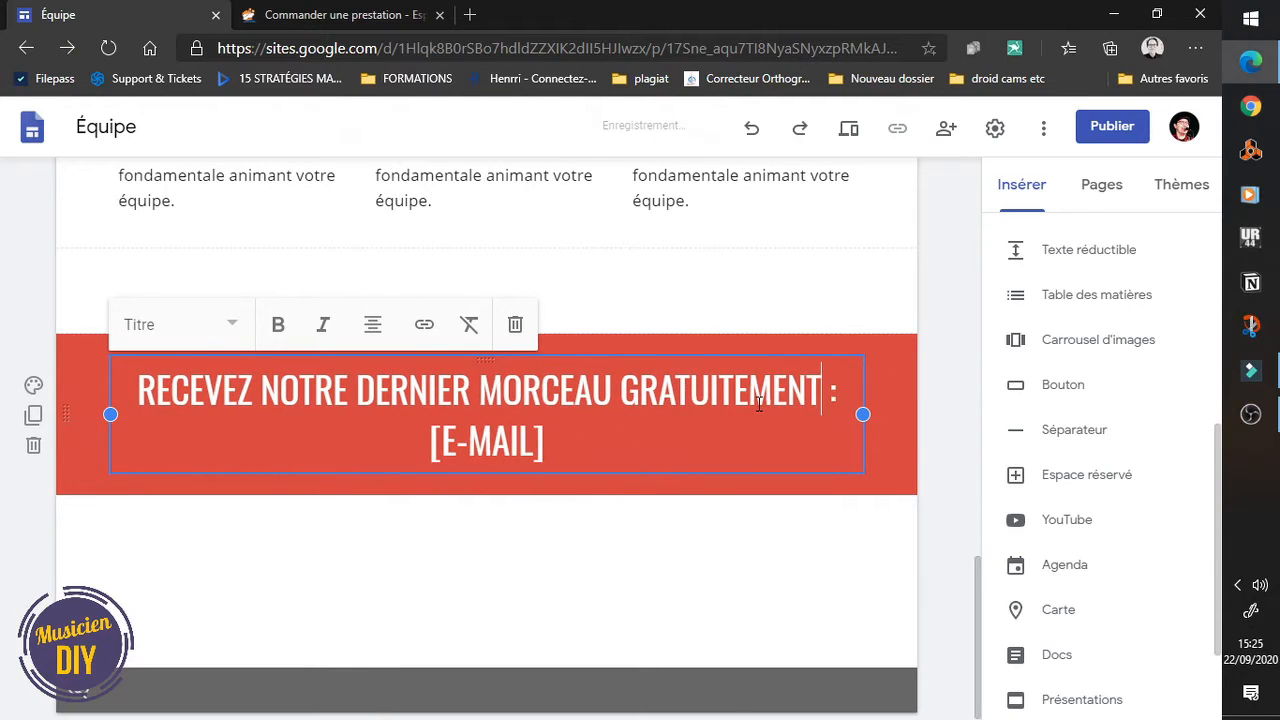
Step: Remove the [E-MAIL] placeholder from the end of the red banner's heading
triple_click(453, 433)
left_click(463, 440)
left_click_drag(430, 441, 545, 441)
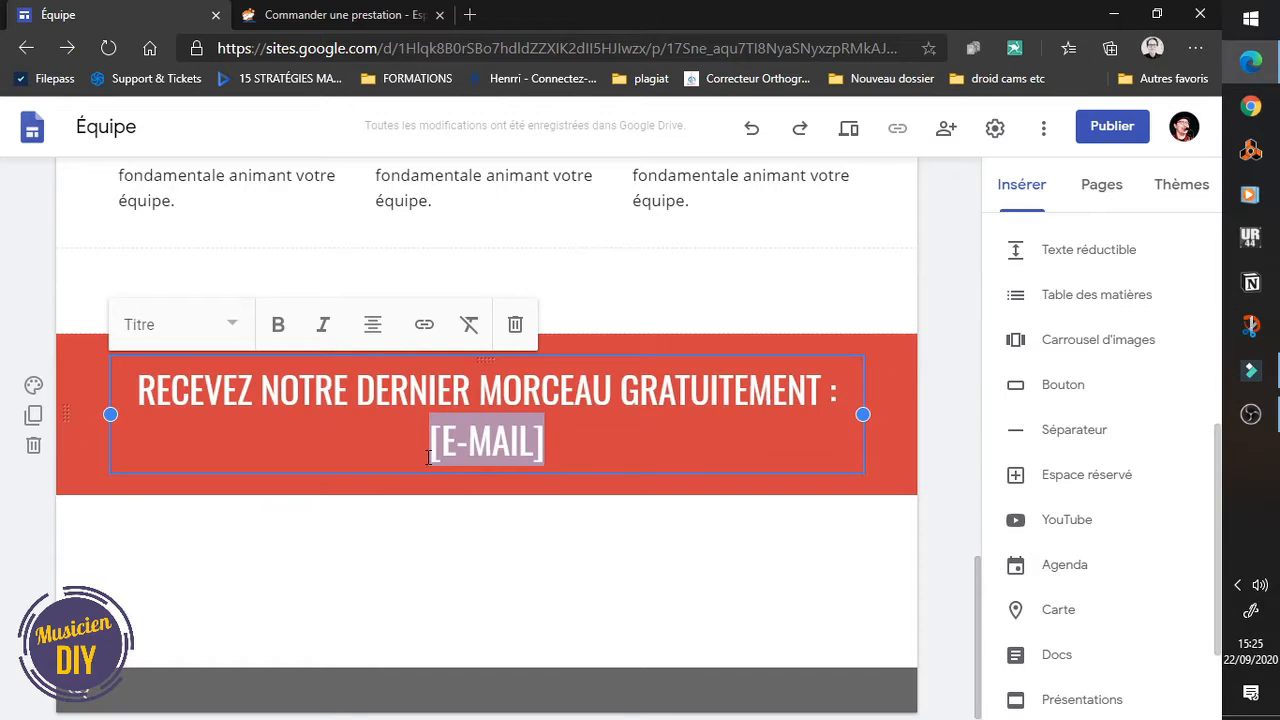
key("BackSpace")
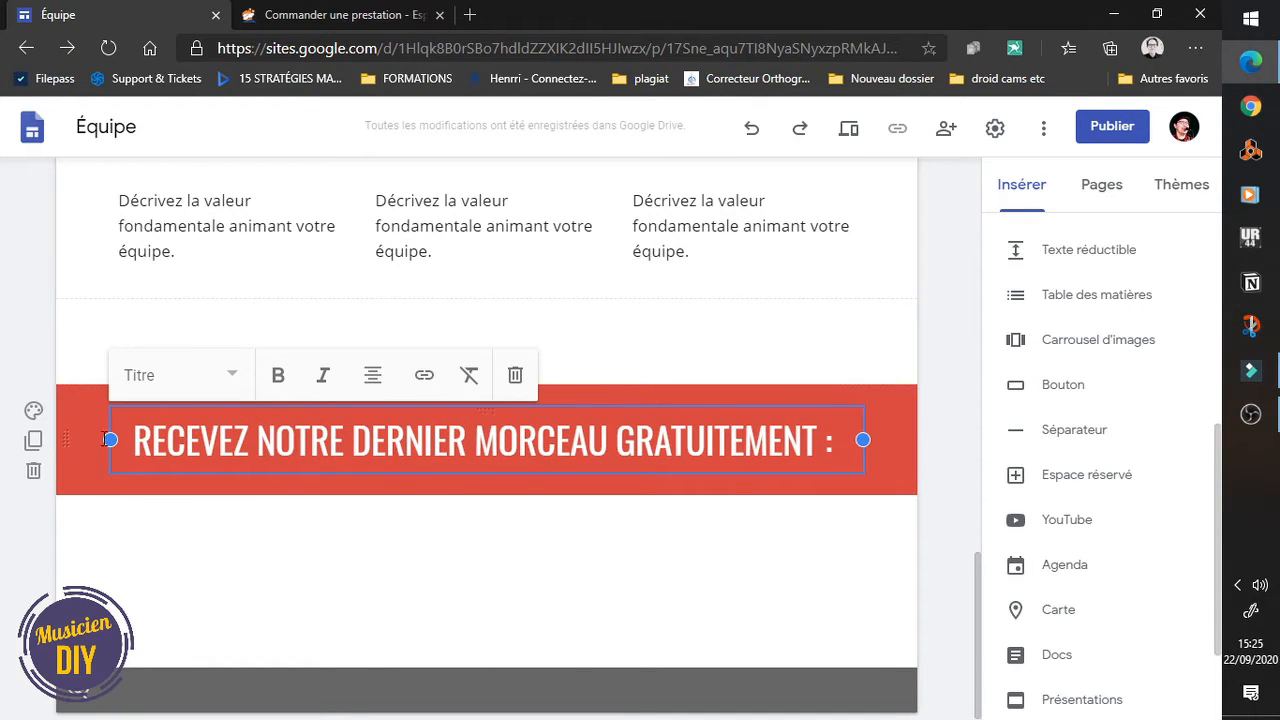
Step: Duplicate the "Recevoir la chanson" button section and move the copy directly below the red banner
left_click(73, 464)
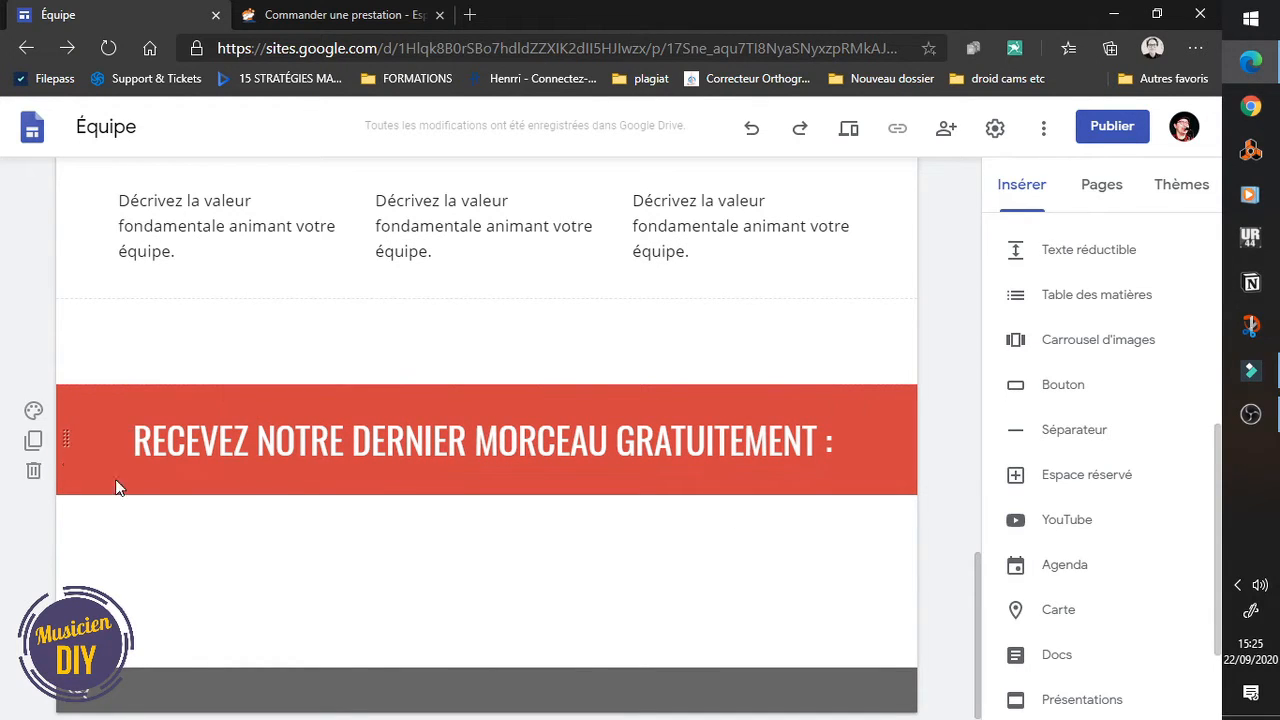
scroll(600, 500, "up", 10)
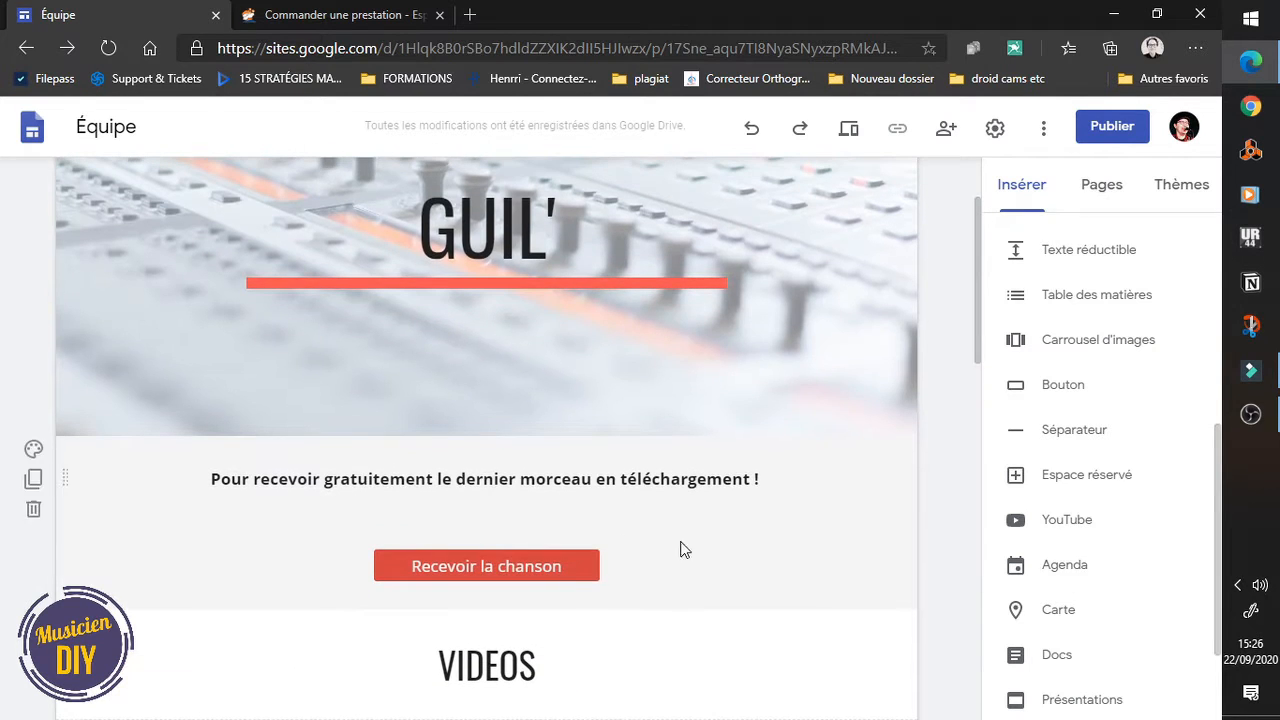
left_click(33, 566)
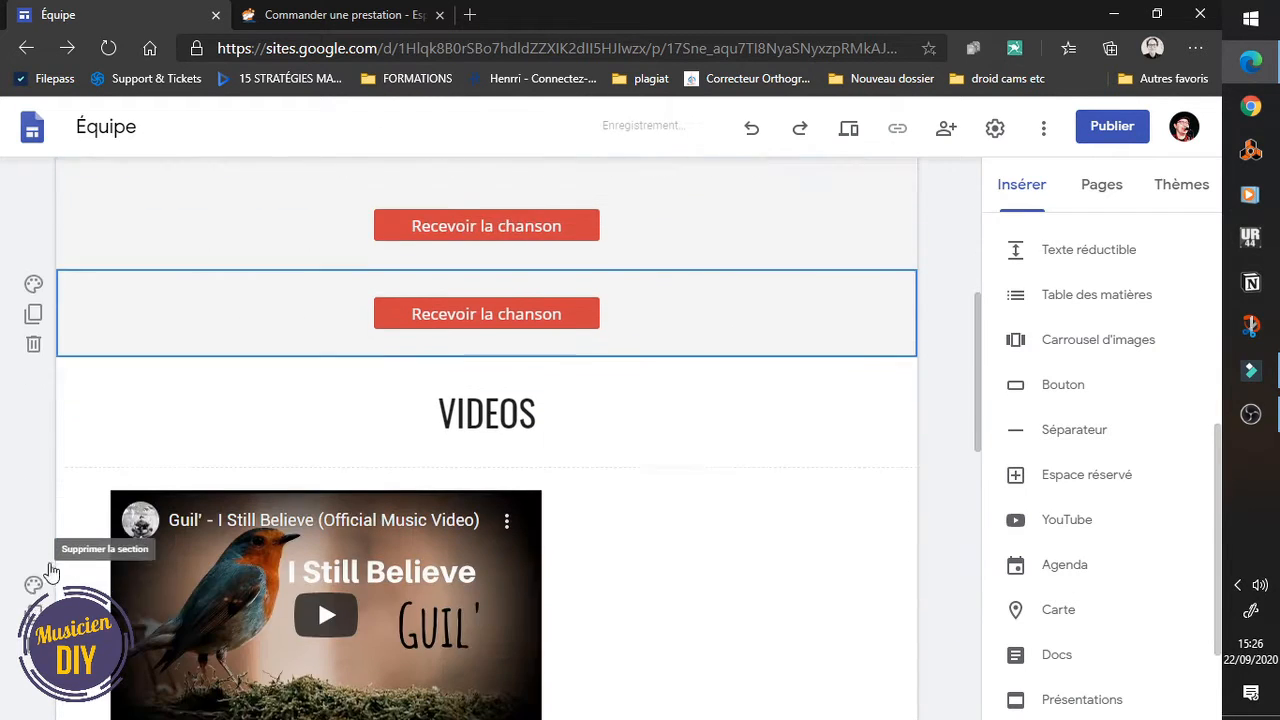
left_click_drag(77, 288, 80, 537)
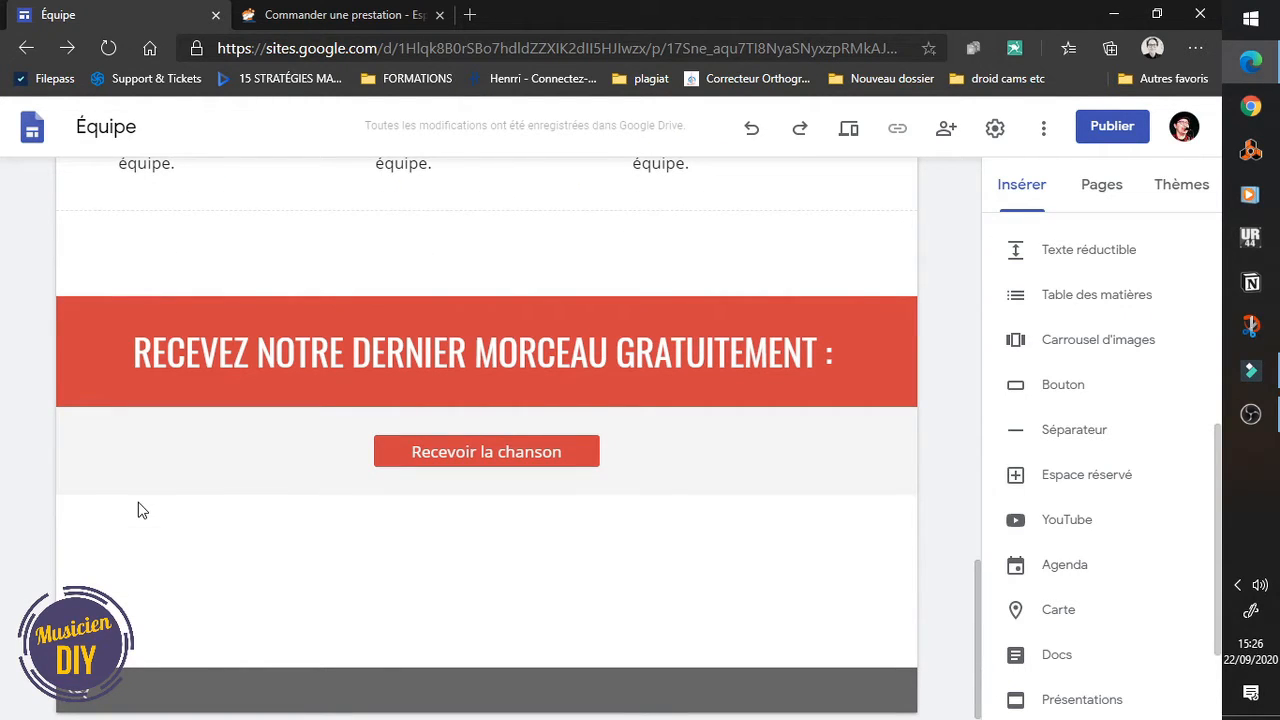
Step: Enter "CONCERTS" in the empty text box above the red banner and make it bold and centred
scroll(333, 524, "up", 3)
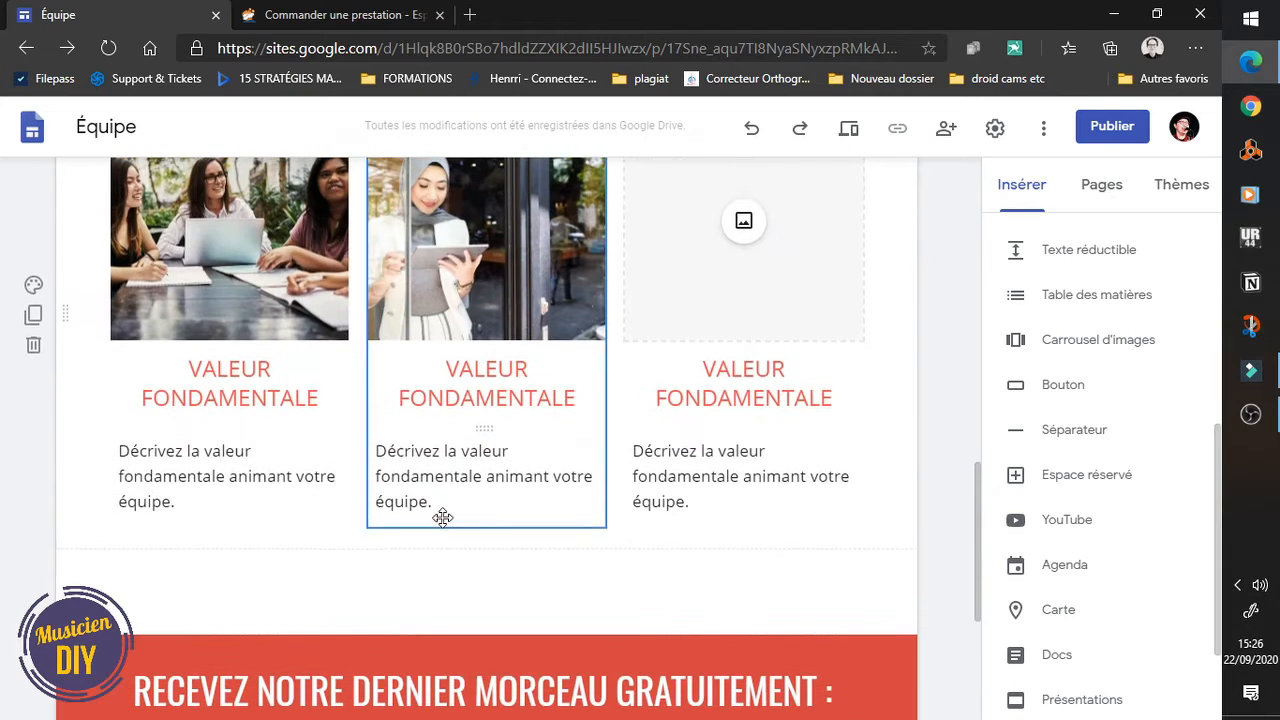
left_click(460, 576)
left_click(463, 587)
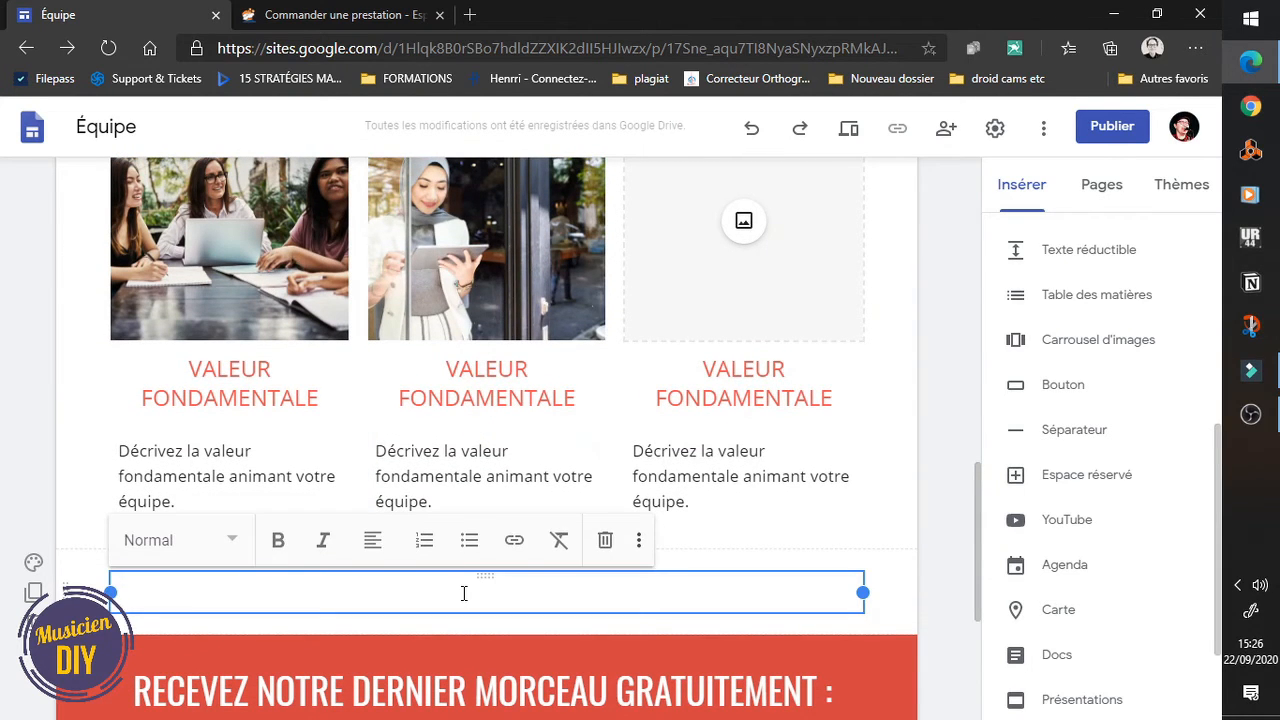
type("CONCERTS")
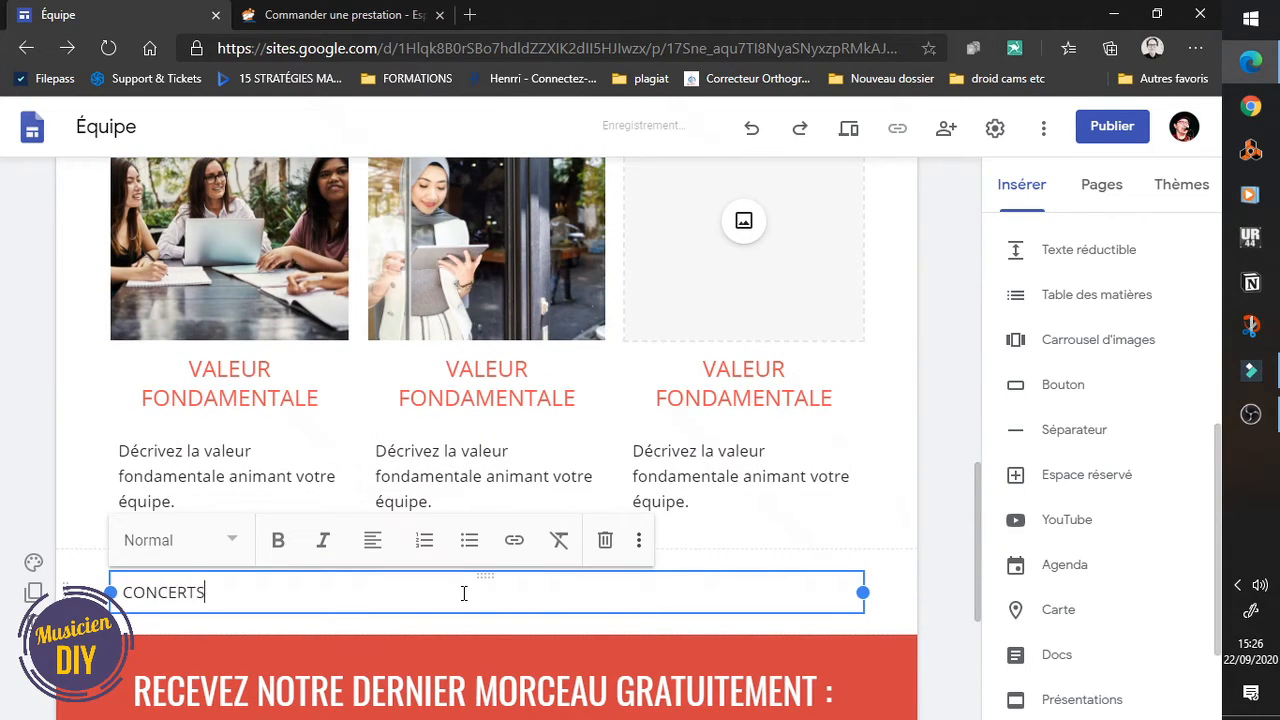
left_click(159, 594)
double_click(159, 594)
left_click(265, 542)
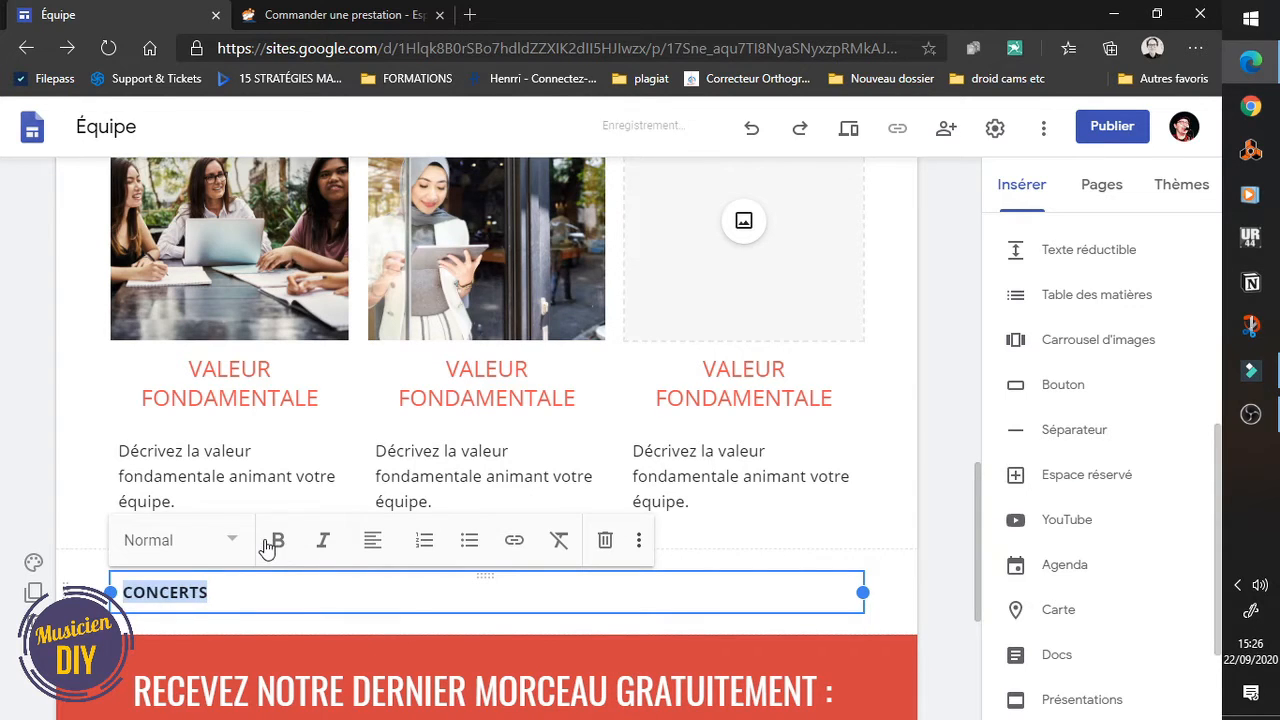
left_click(374, 542)
left_click(369, 606)
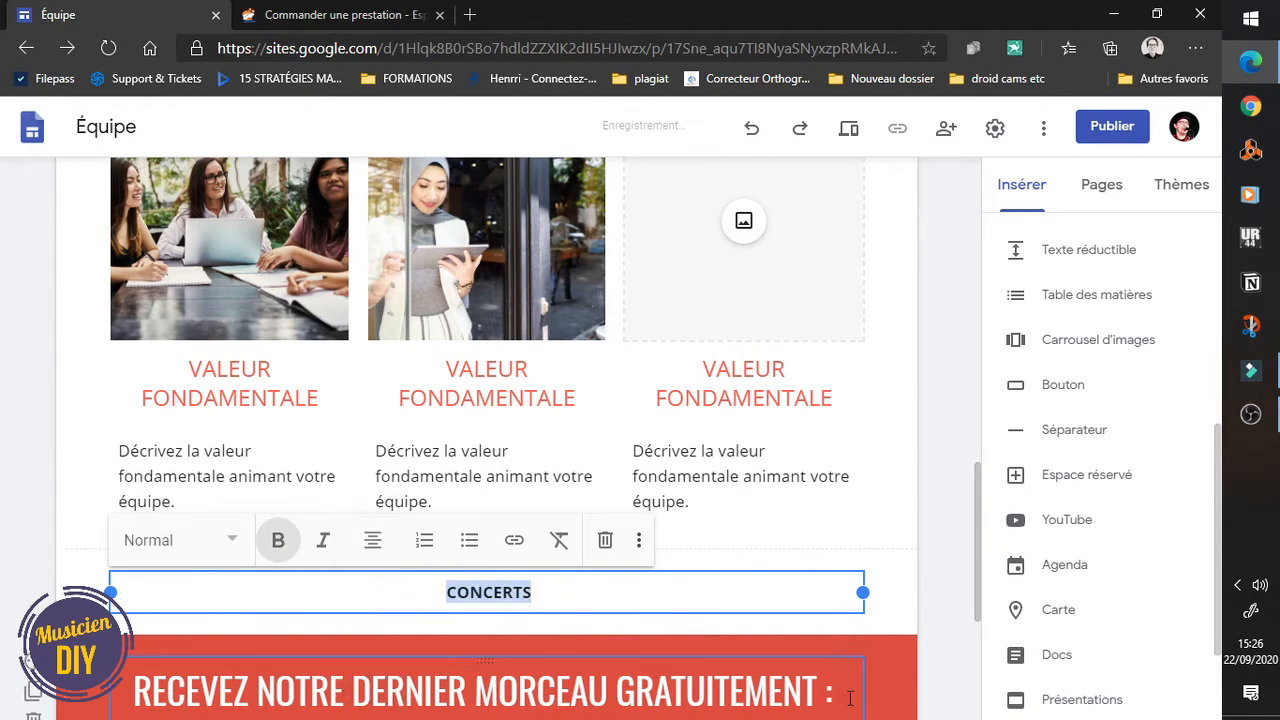
left_click(951, 547)
Step: Insert a layout with three image-and-text columns and move it between the CONCERTS heading and the red banner
scroll(1094, 456, "down", 3)
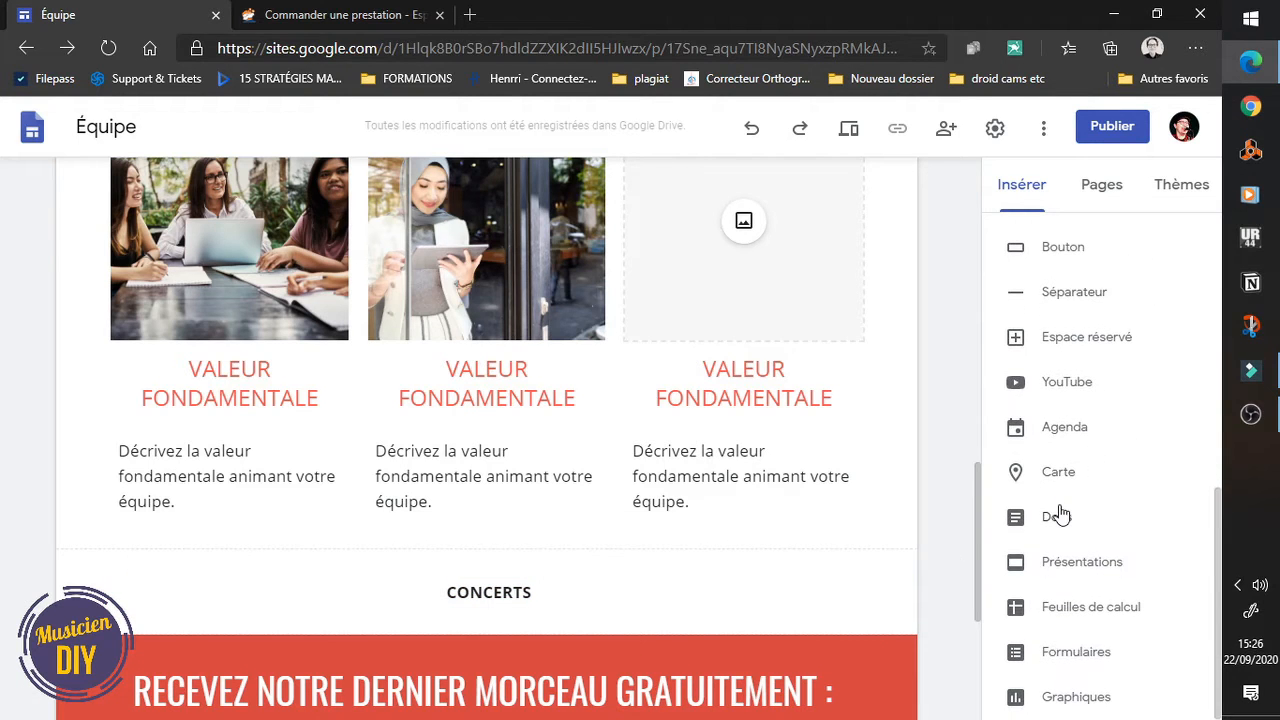
scroll(1060, 515, "up", 10)
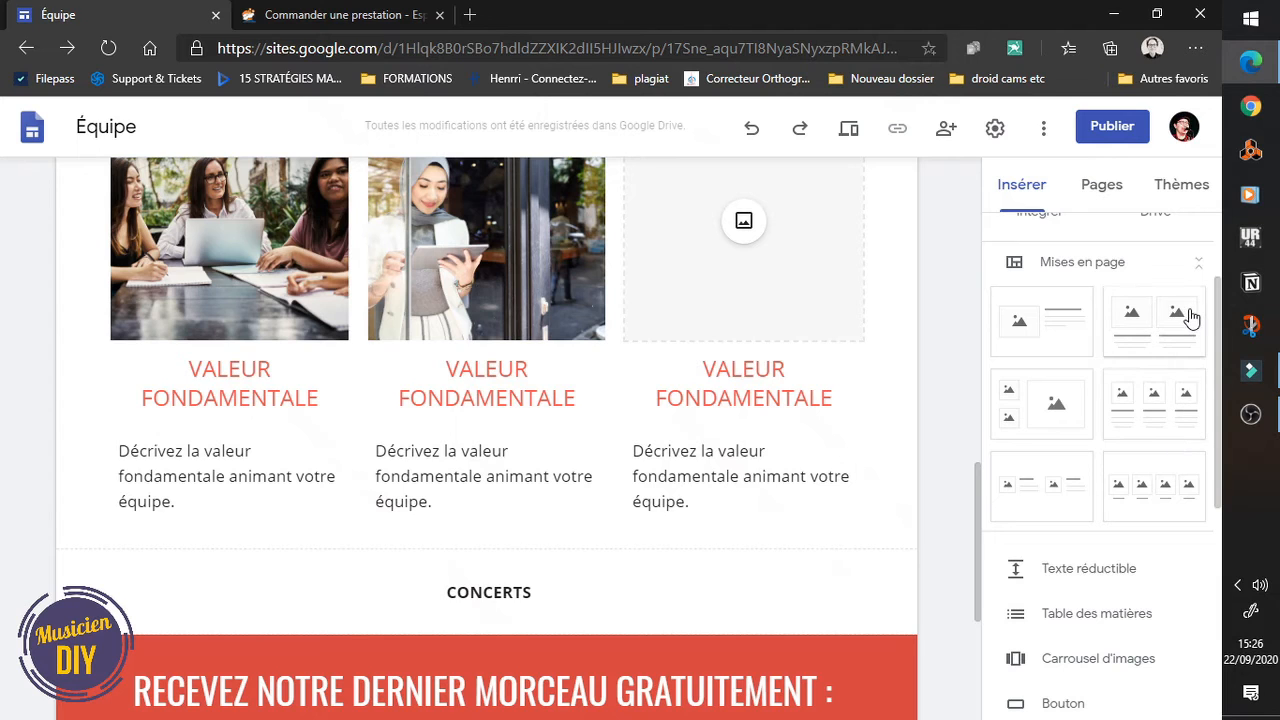
left_click(1171, 422)
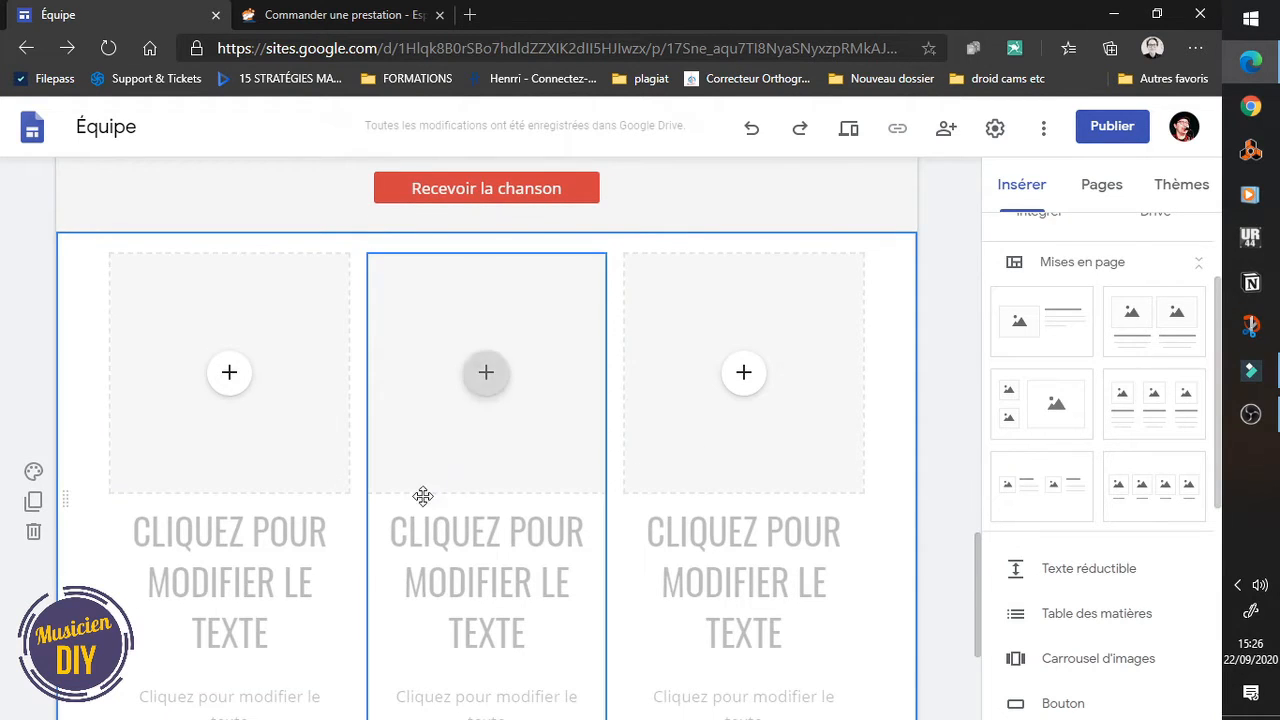
scroll(71, 522, "up", 2)
scroll(60, 548, "down", 3)
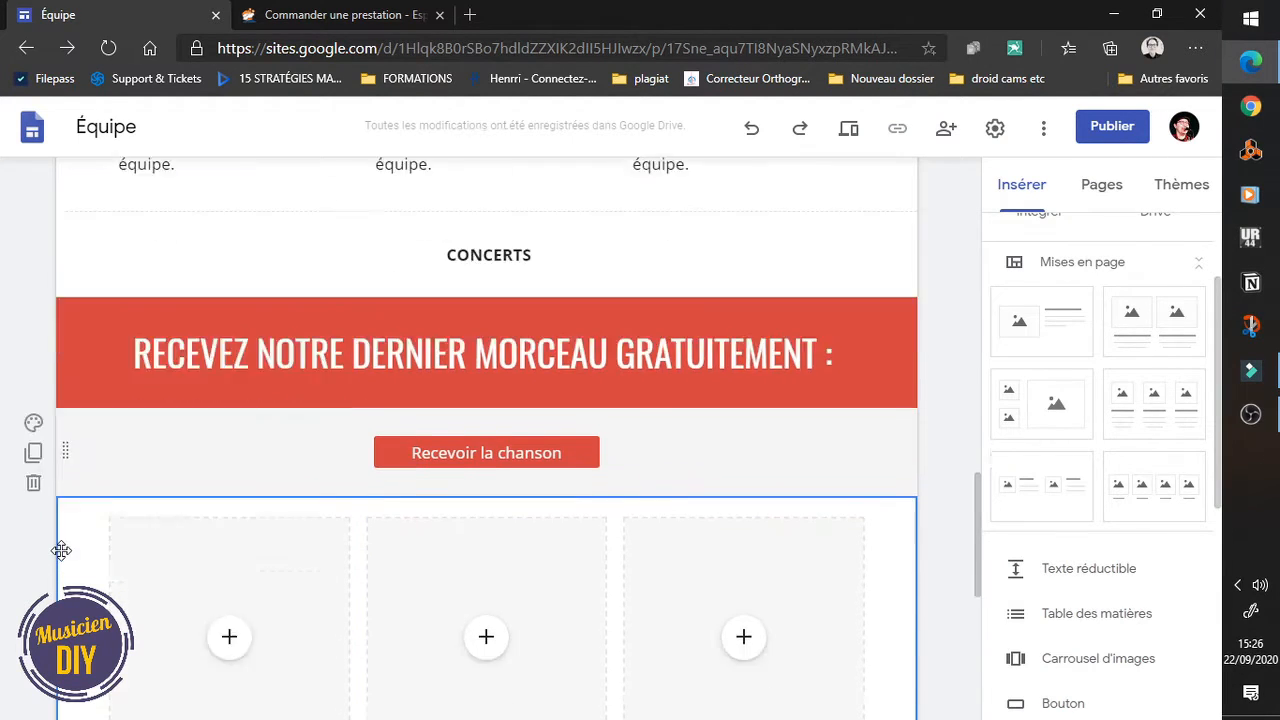
scroll(57, 506, "up", 2)
left_click_drag(57, 506, 77, 420)
scroll(185, 428, "down", 3)
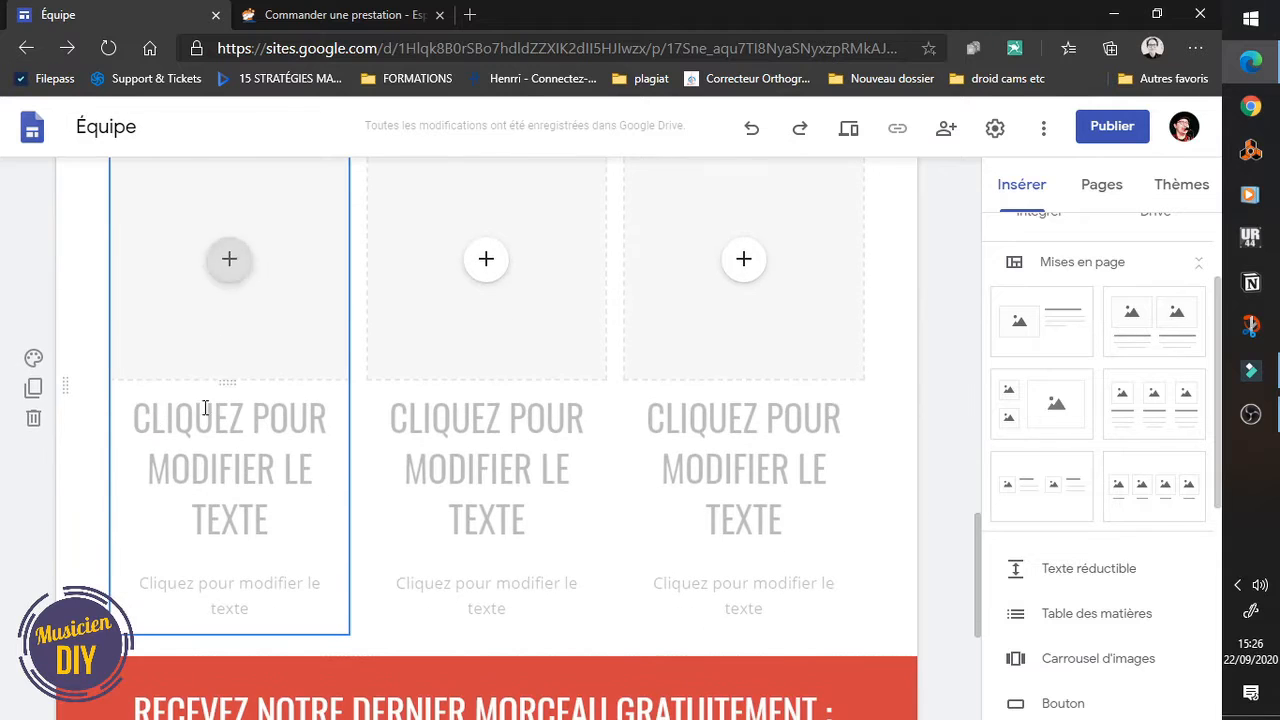
Step: Fill the first concert column with the guitarist photo, the title "PFC DAY" and the text "Livestream Twitch"
left_click(240, 270)
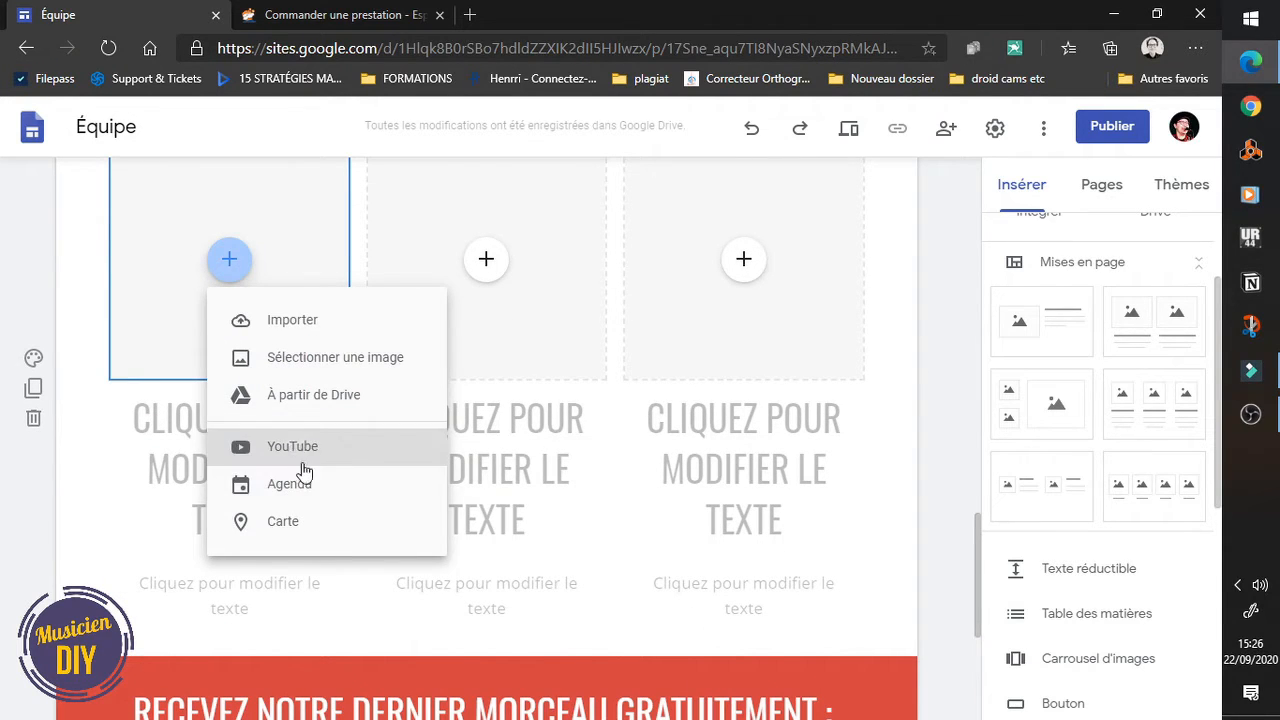
left_click(308, 360)
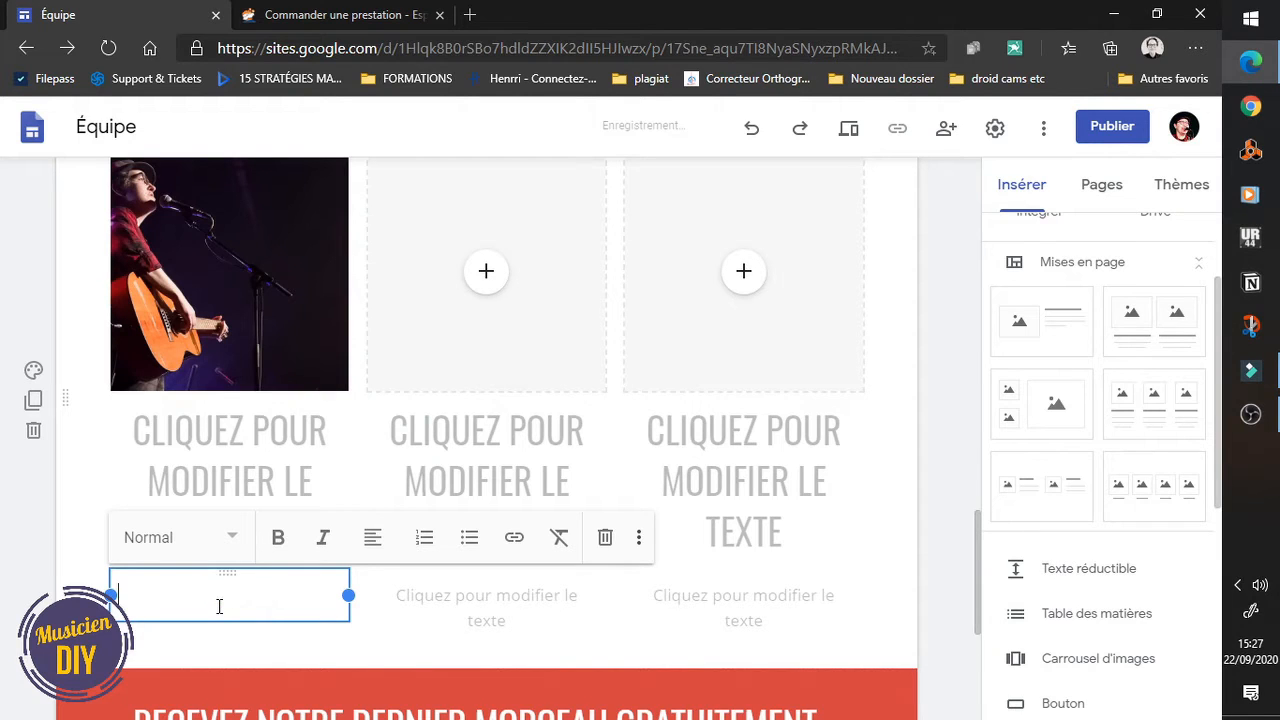
type("estream Twitch")
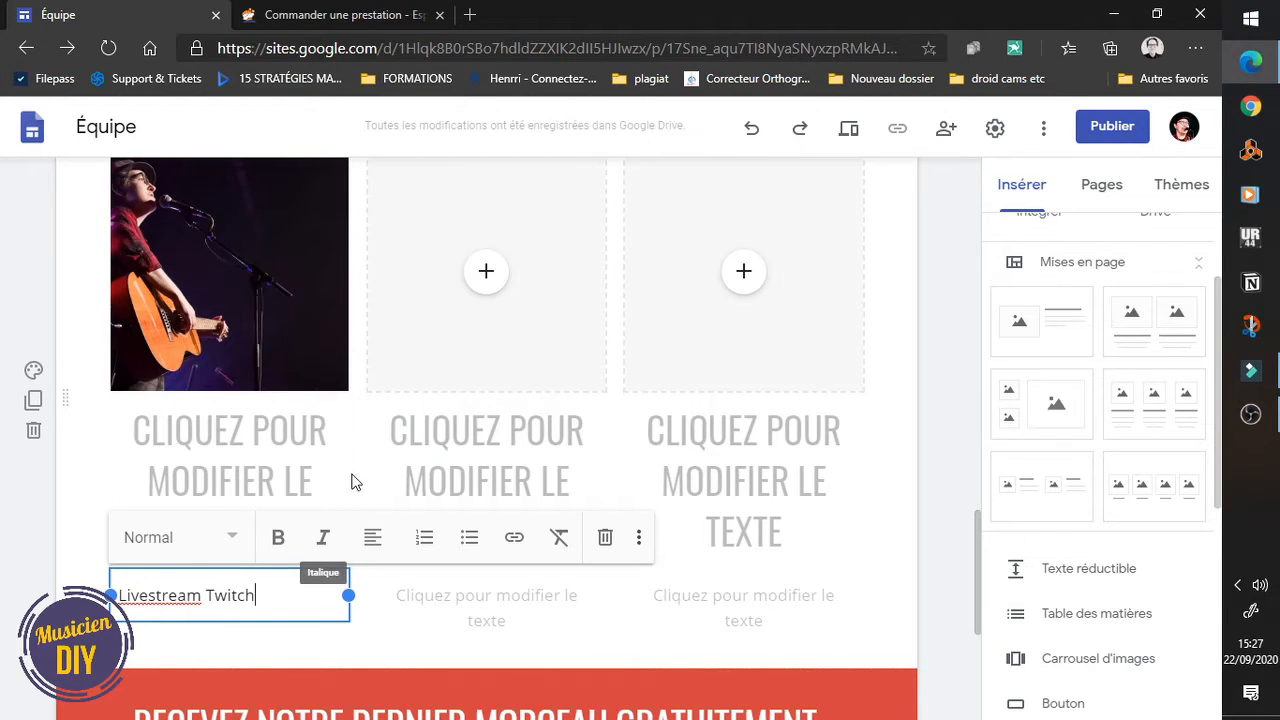
left_click(294, 456)
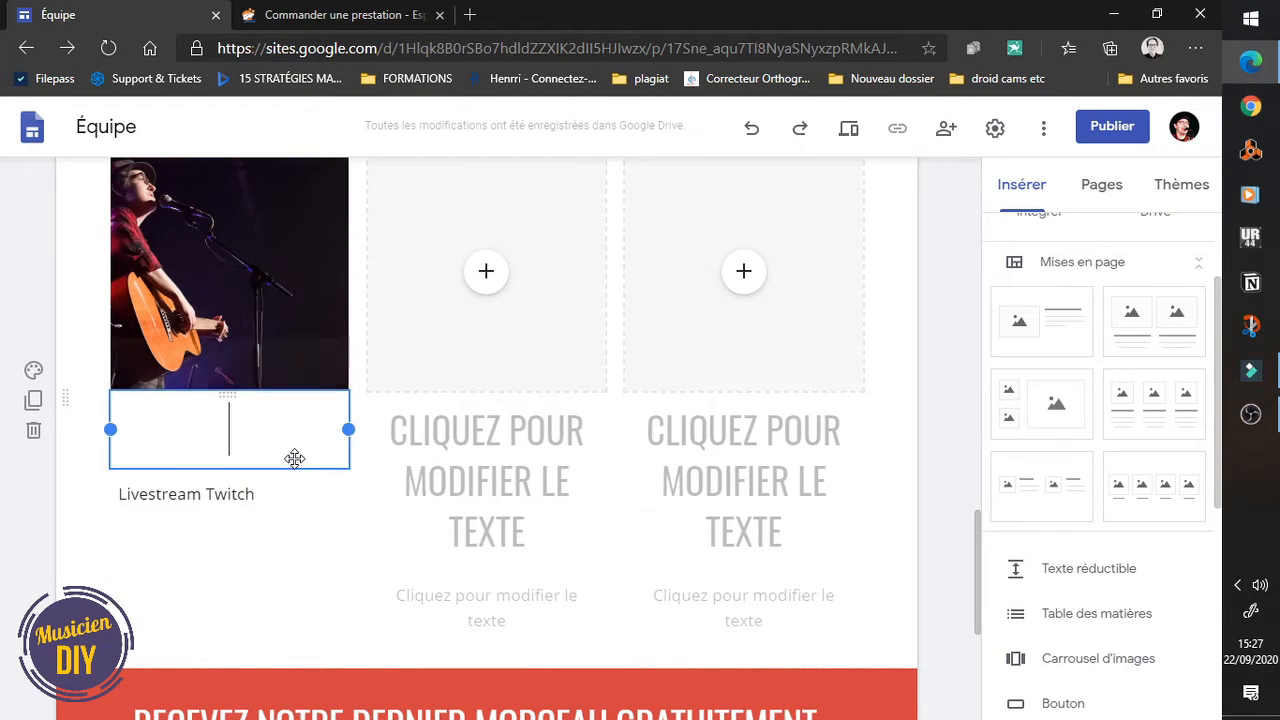
type("PFC DAY")
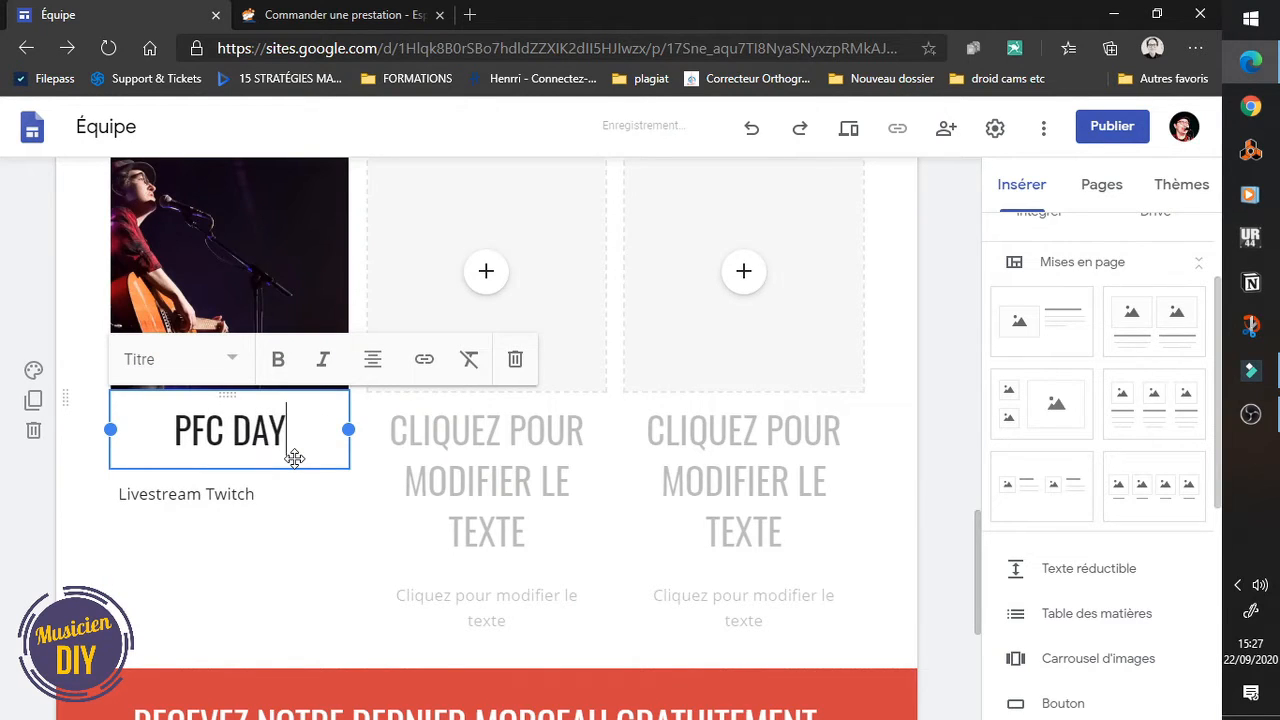
Step: Insert the "couarail dans..." festival poster from Google Drive into the second concert column
left_click(446, 473)
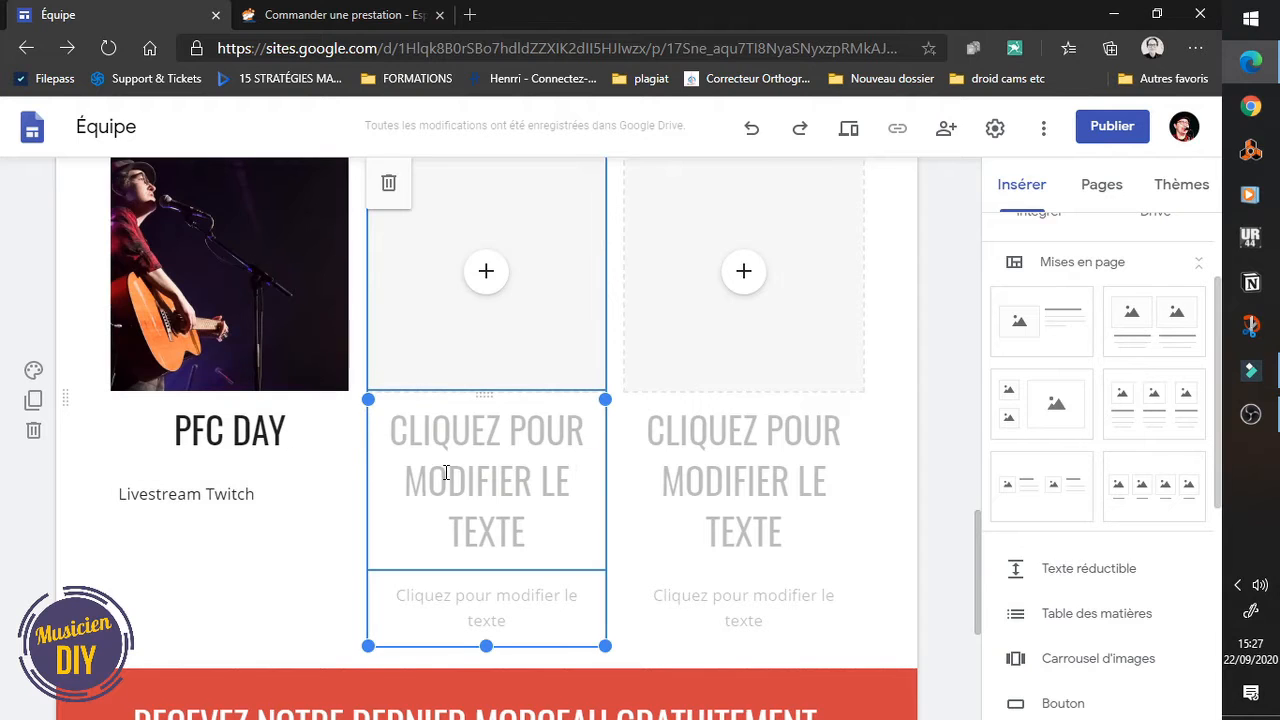
left_click(523, 266)
left_click(503, 280)
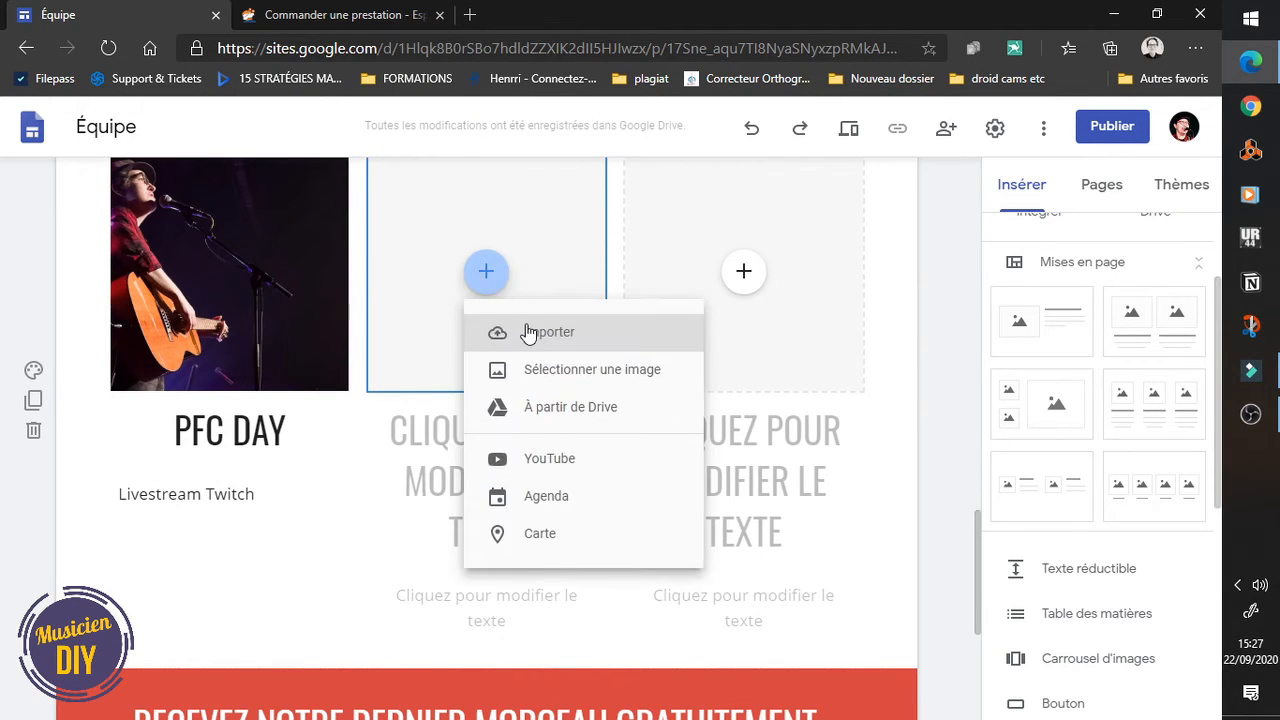
left_click(528, 369)
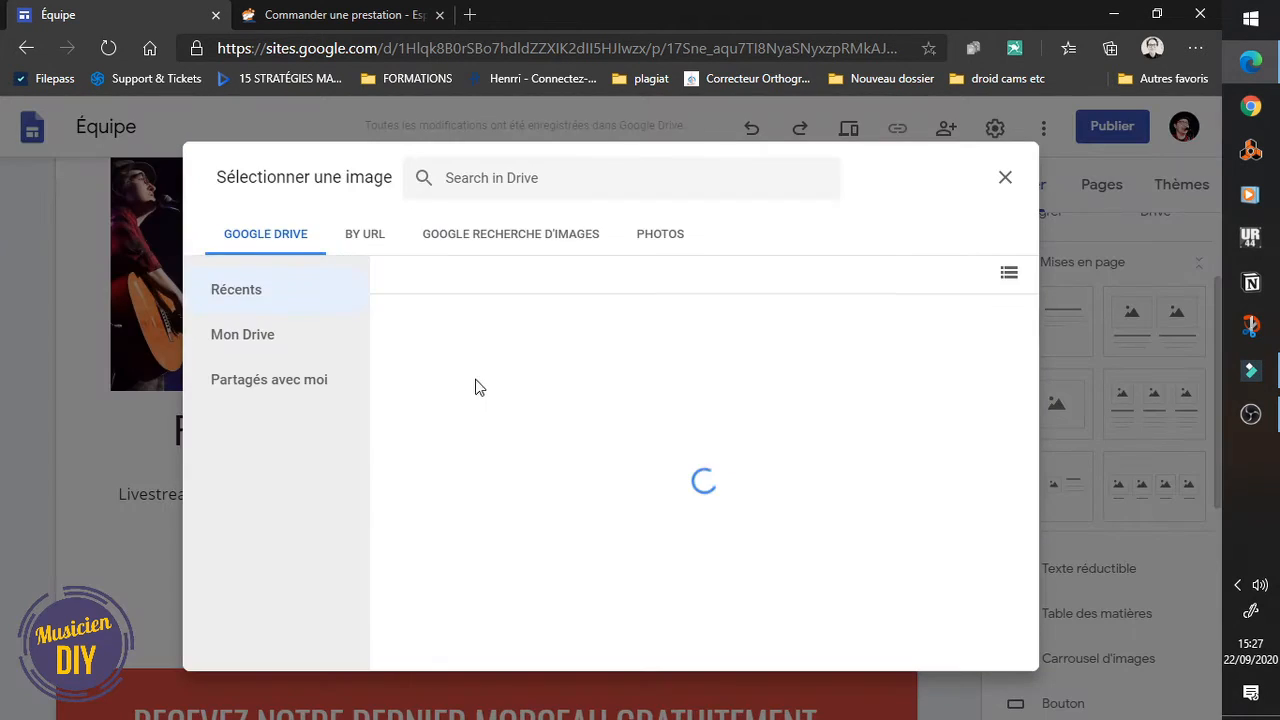
left_click(470, 410)
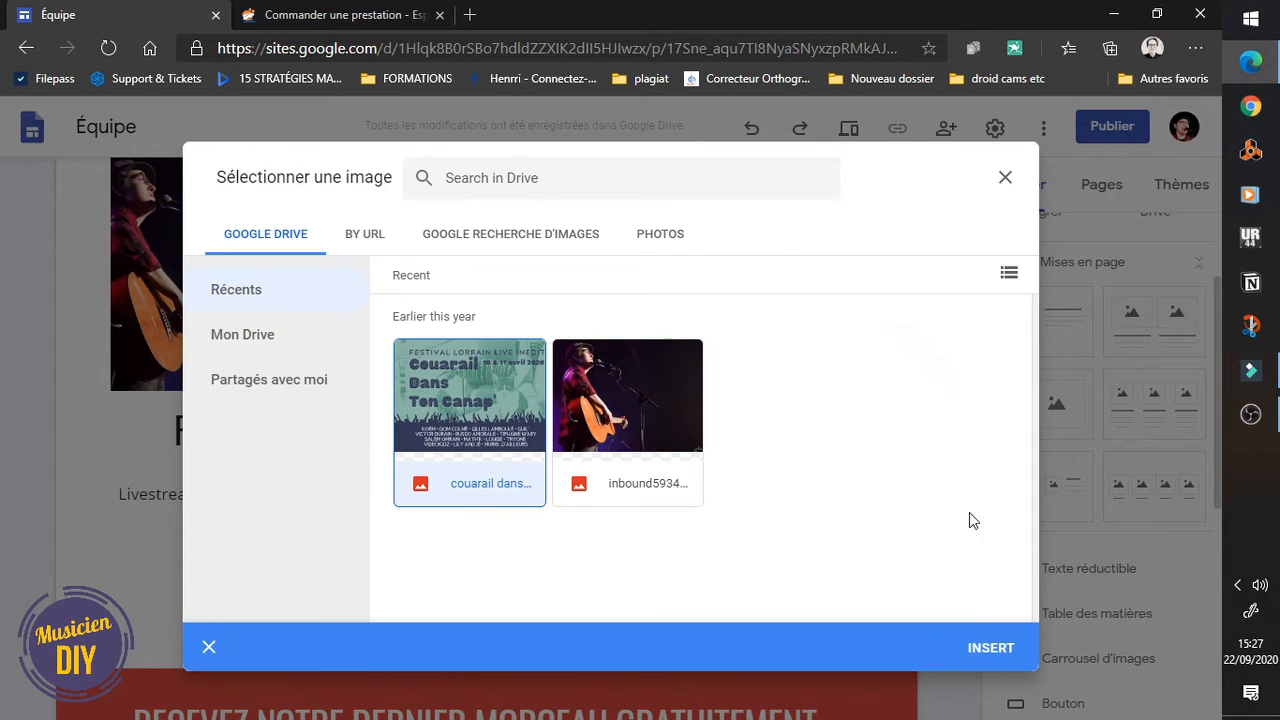
left_click(990, 648)
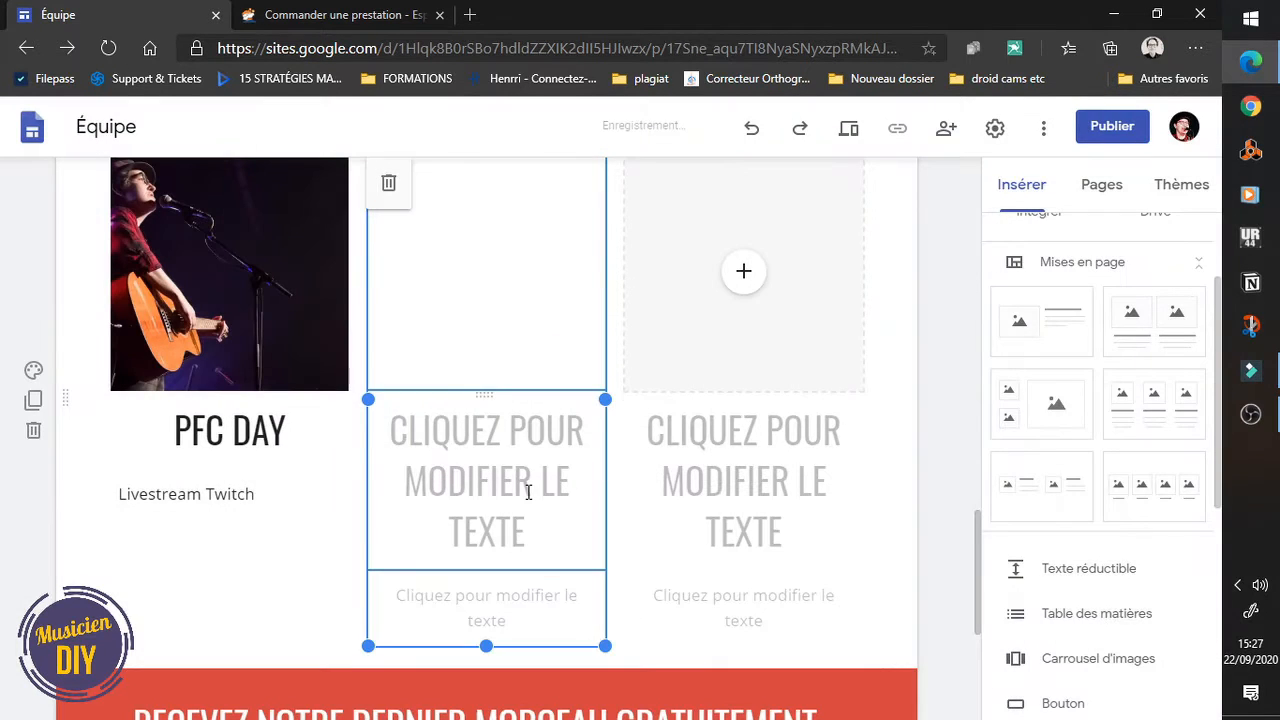
Step: Enter "Livestream Facebook" as the description under the festival poster in the second concert column
left_click(528, 598)
type("L")
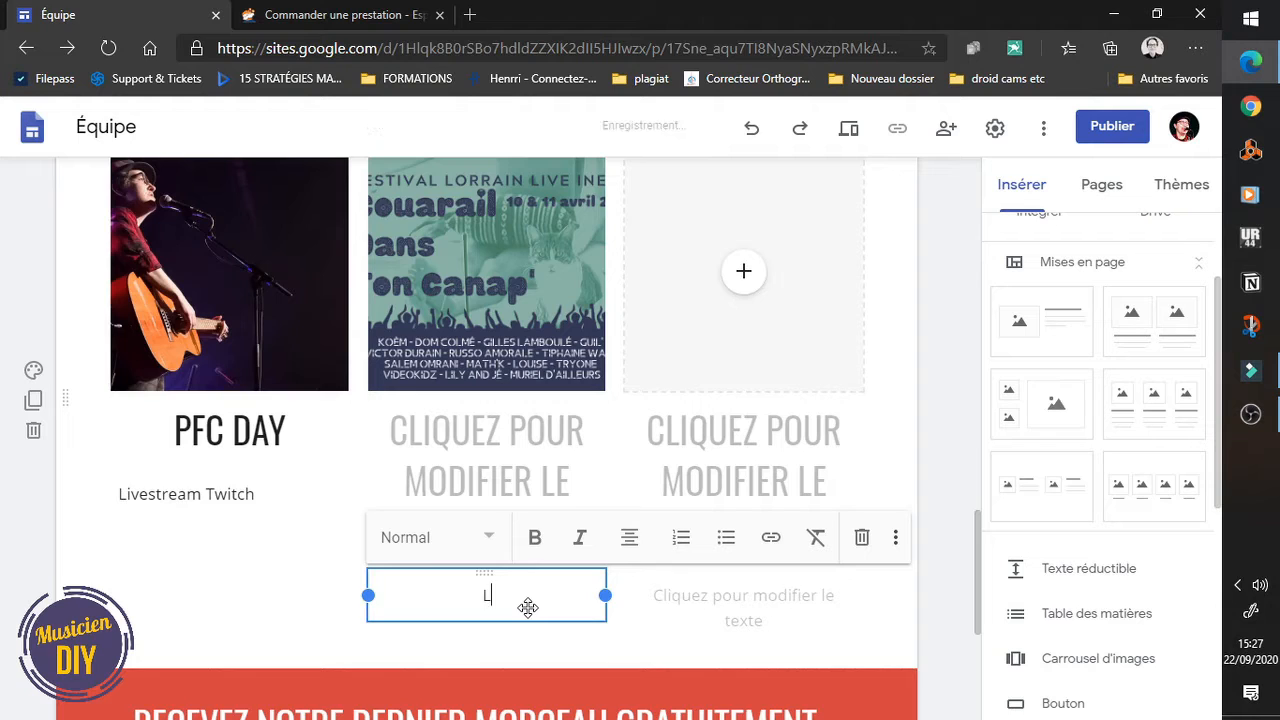
type("ivestream F")
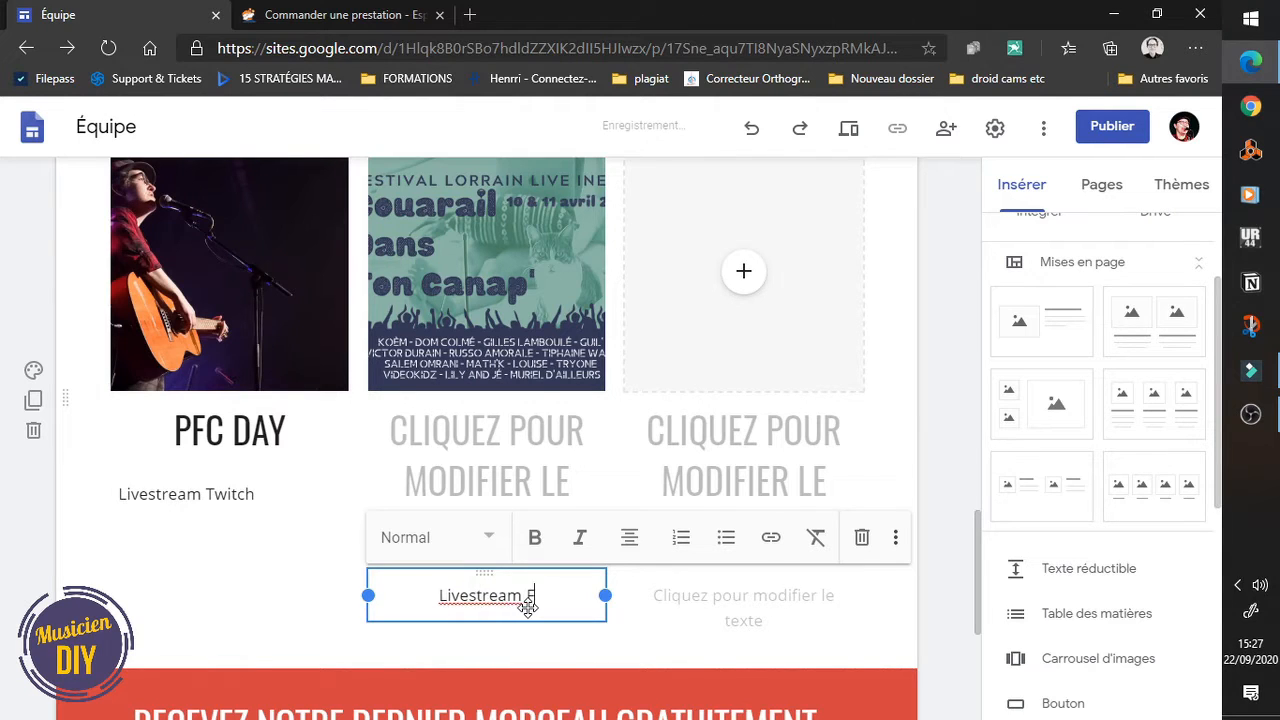
type("acenook")
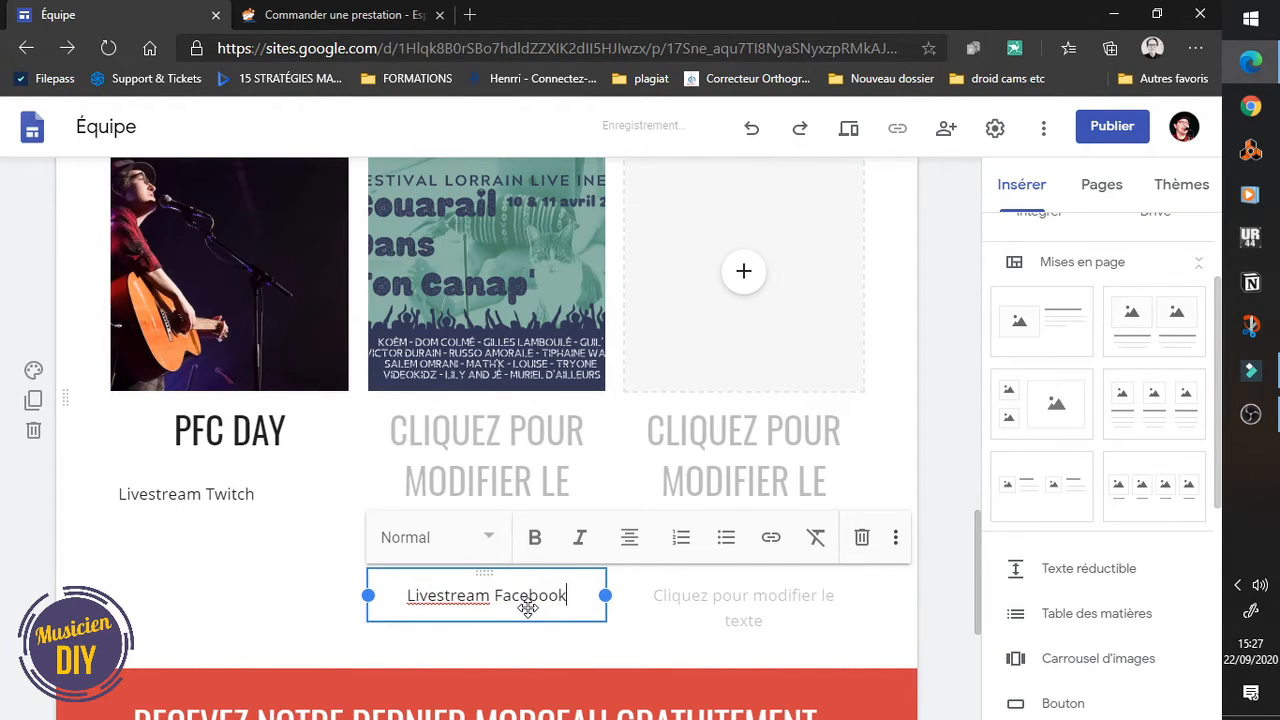
Step: Delete the unused third column, with its image placeholder and texts, from the concerts layout
left_click(485, 493)
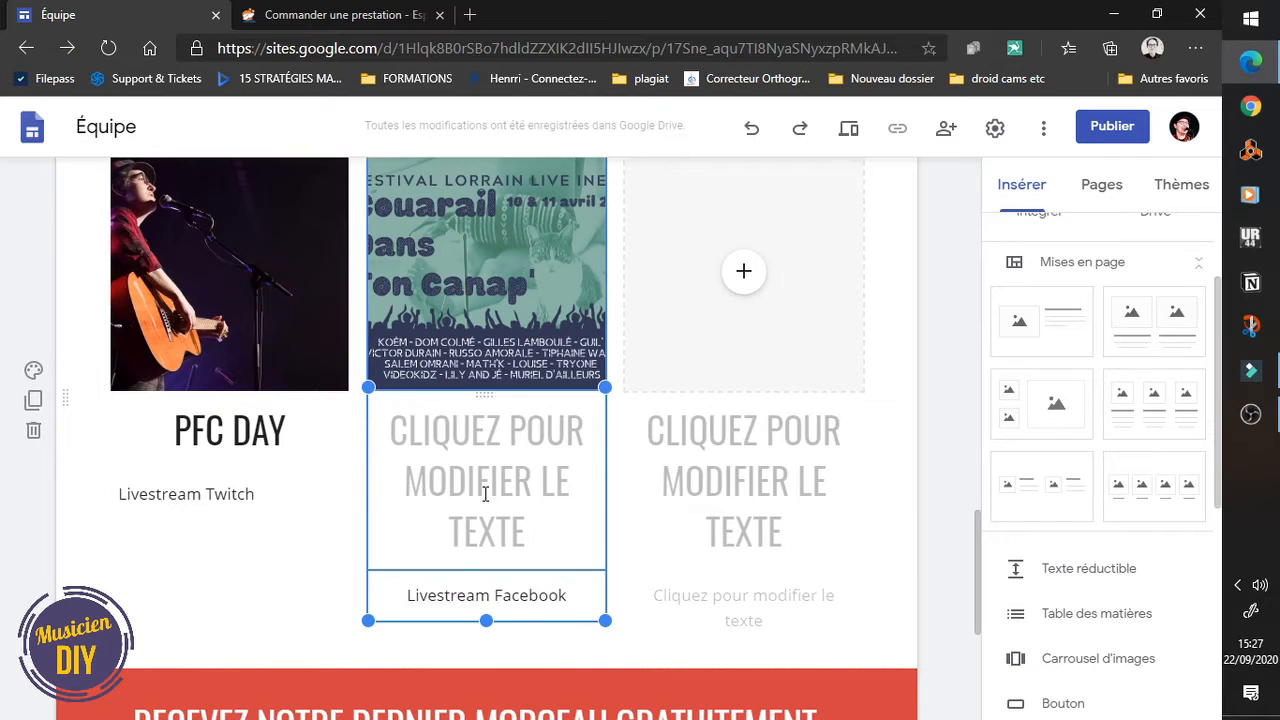
right_click(470, 500)
left_click(700, 505)
left_click(700, 505)
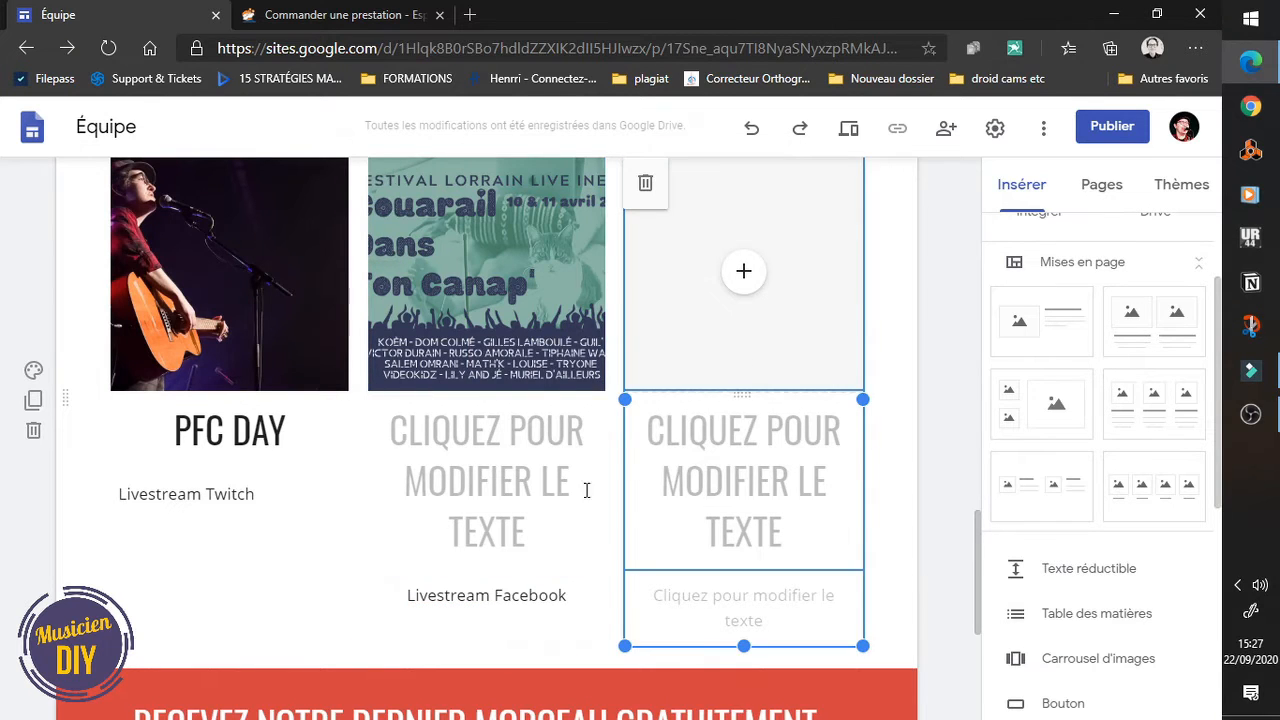
key("Delete")
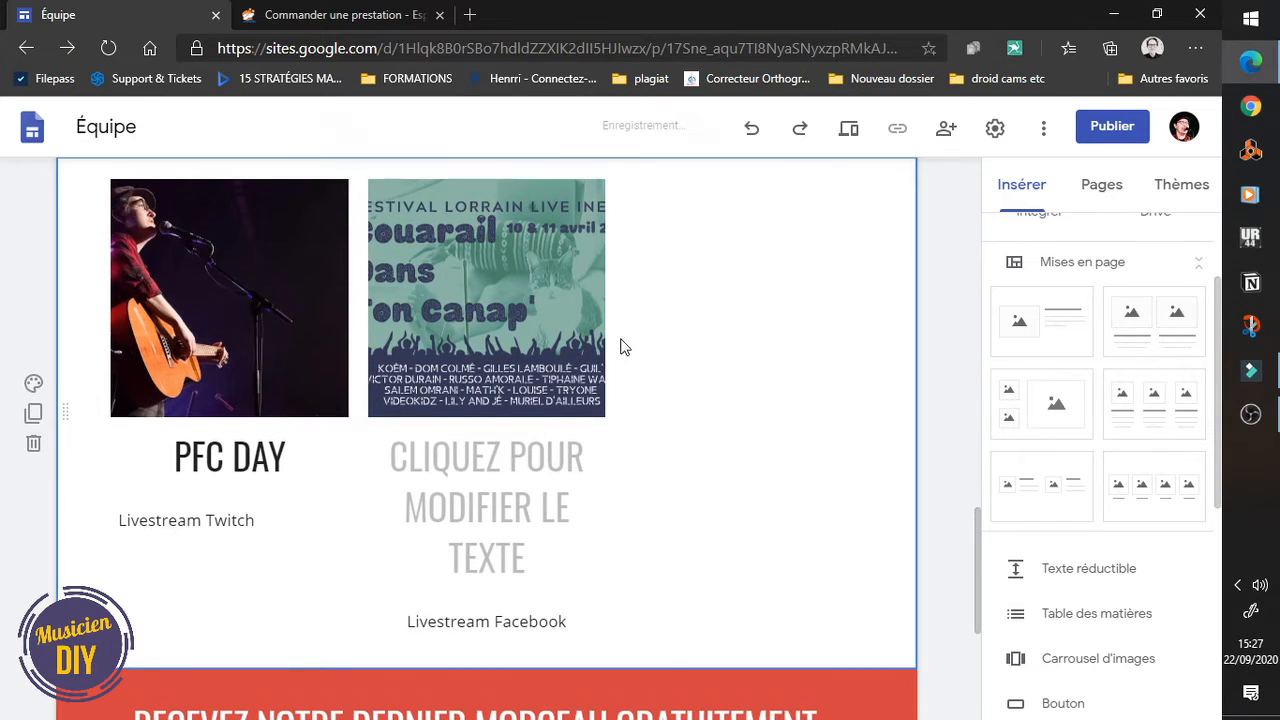
Step: Enter "COUARAIL" as the title under the festival poster
left_click(443, 509)
type("COUARAIL")
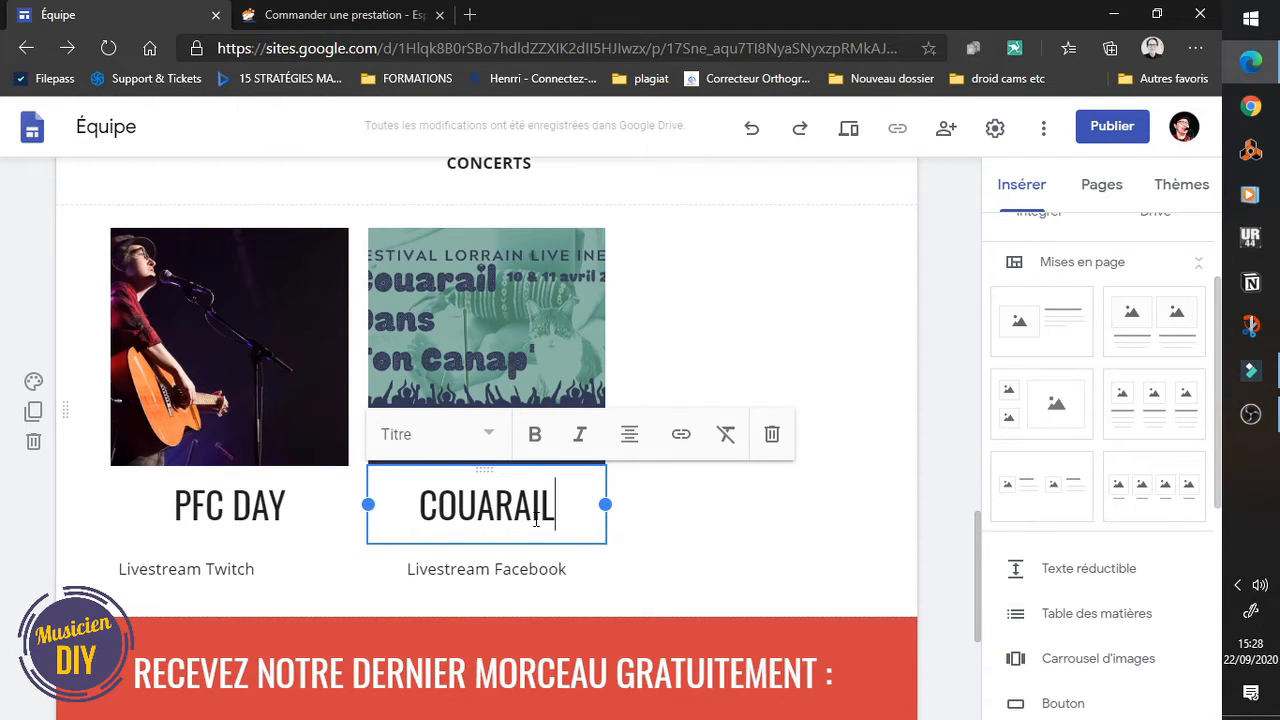
left_click(862, 348)
Step: Change the CONCERTS heading from normal text to the larger, bold Titre style
scroll(871, 340, "up", 2)
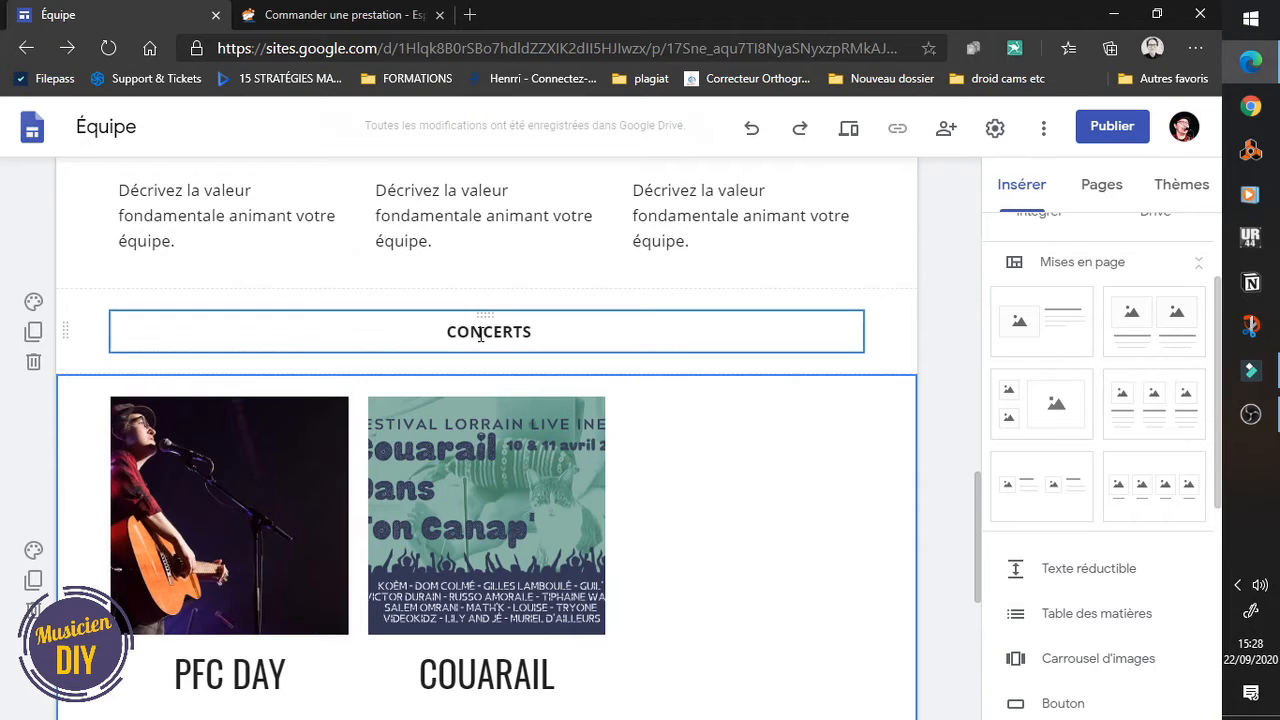
left_click(481, 336)
left_click(216, 285)
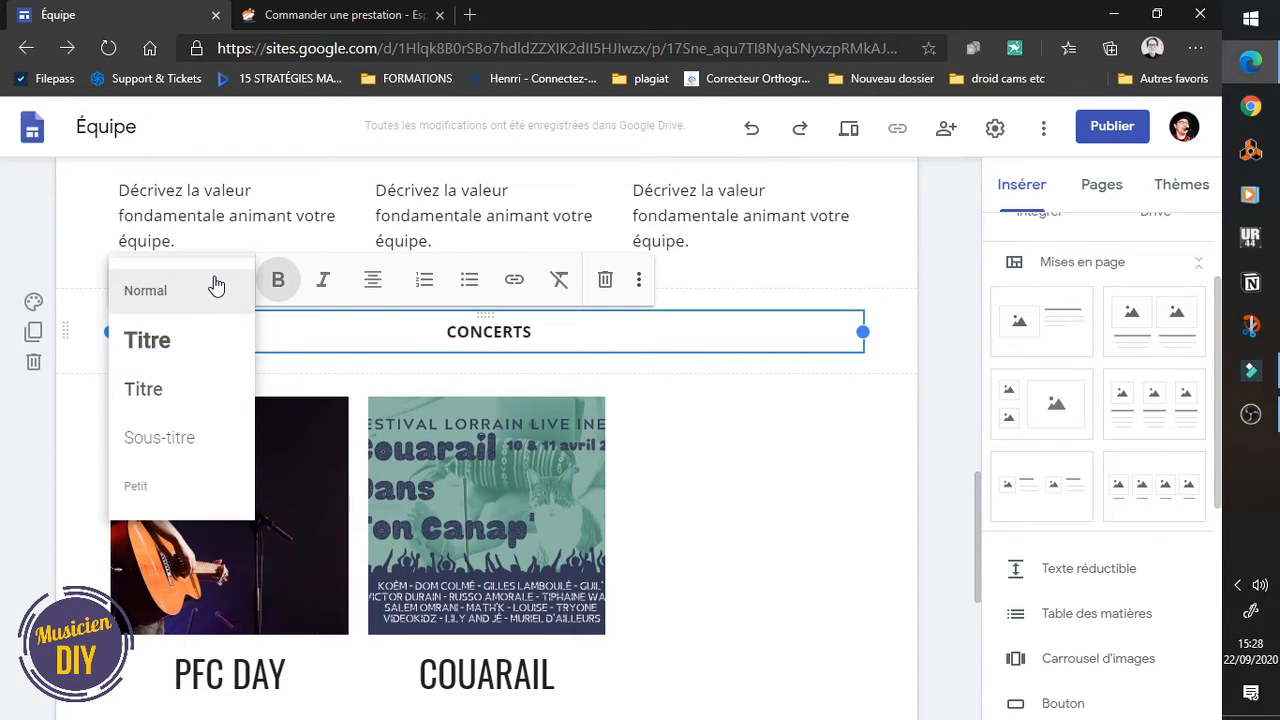
left_click(174, 345)
left_click(959, 440)
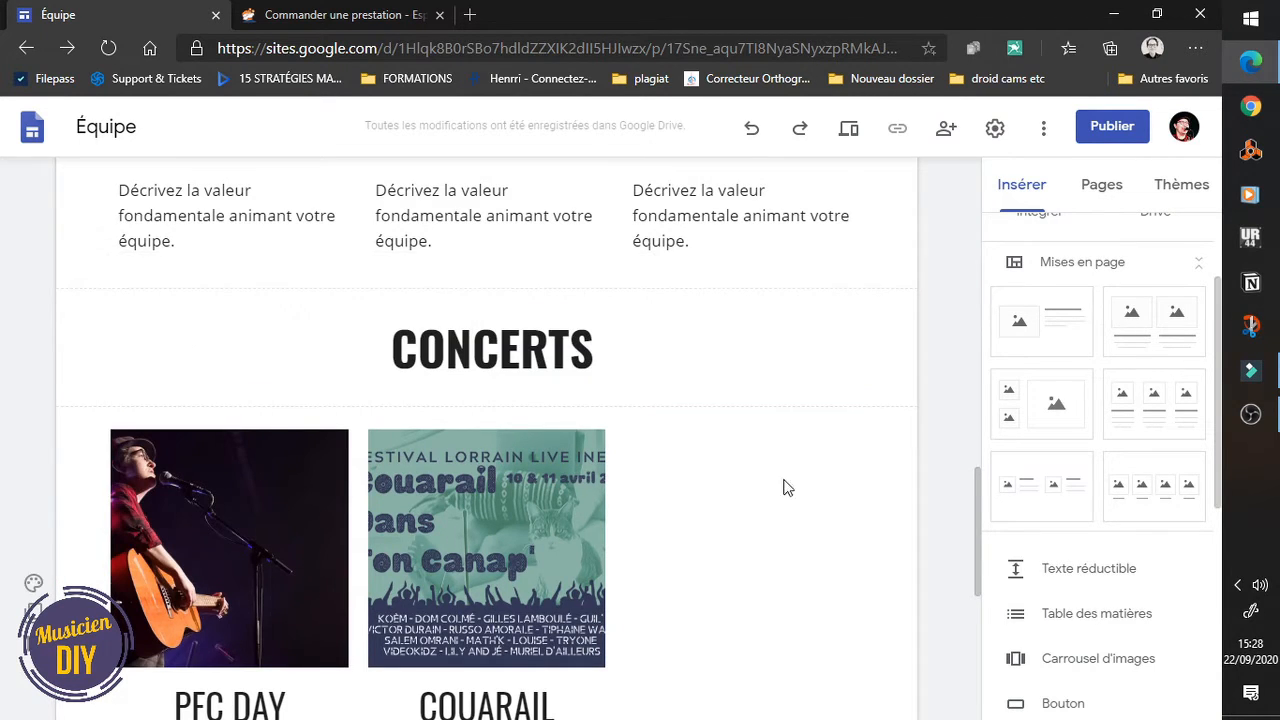
Step: Set the background of the CONCERTS heading section to the Mise en valeur 2 style
scroll(757, 494, "down", 1)
left_click(186, 286)
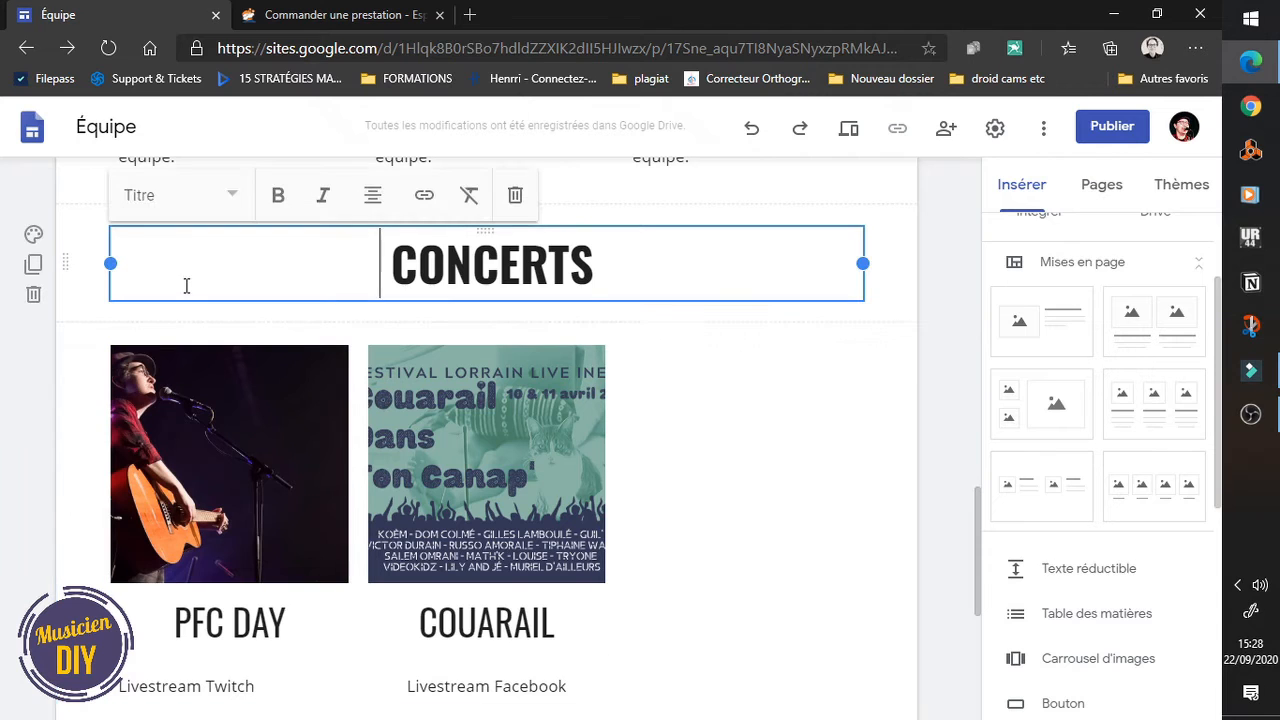
left_click(33, 234)
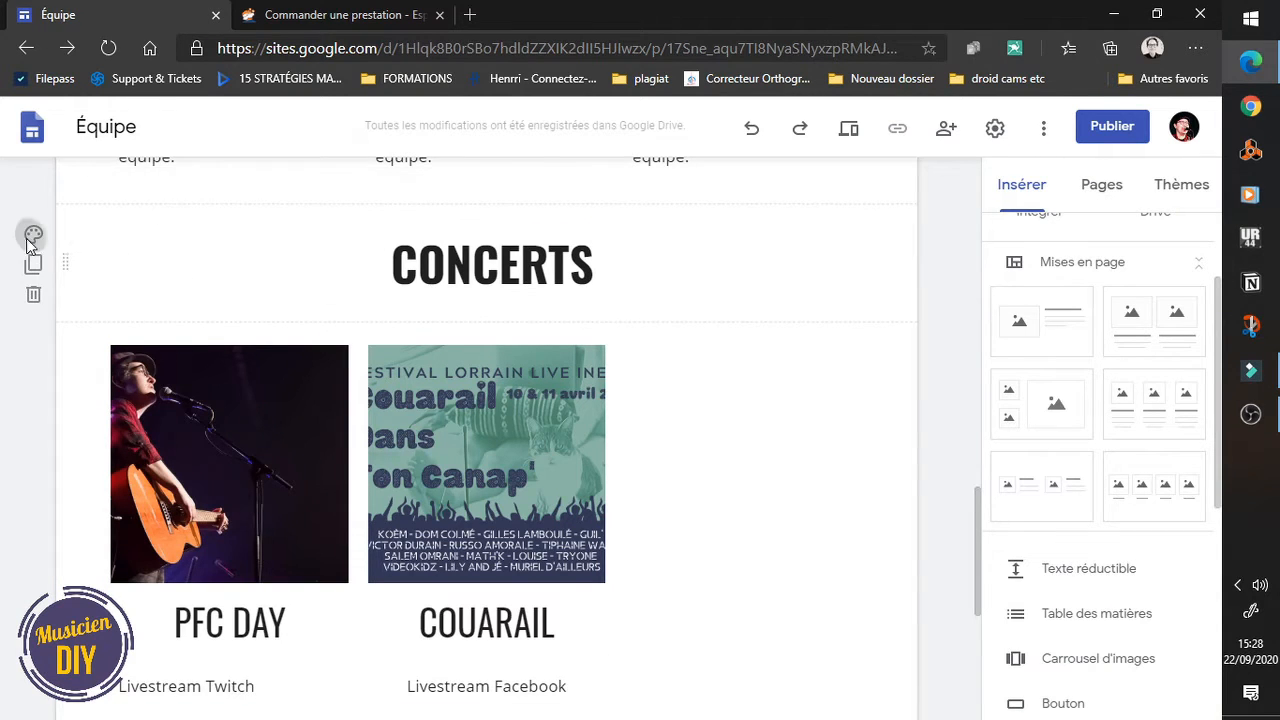
mouse_move(205, 388)
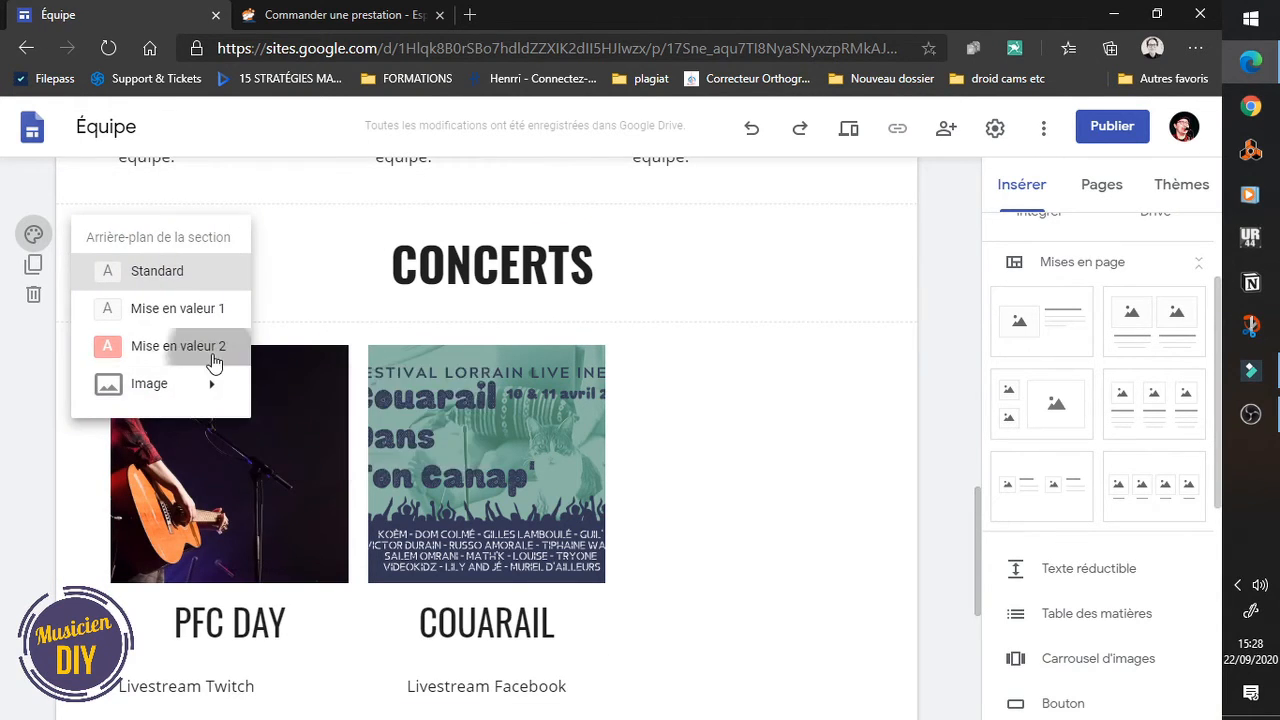
left_click(210, 348)
Step: Apply the Mise en valeur 2 background to the VIDEOS heading section
scroll(848, 473, "up", 10)
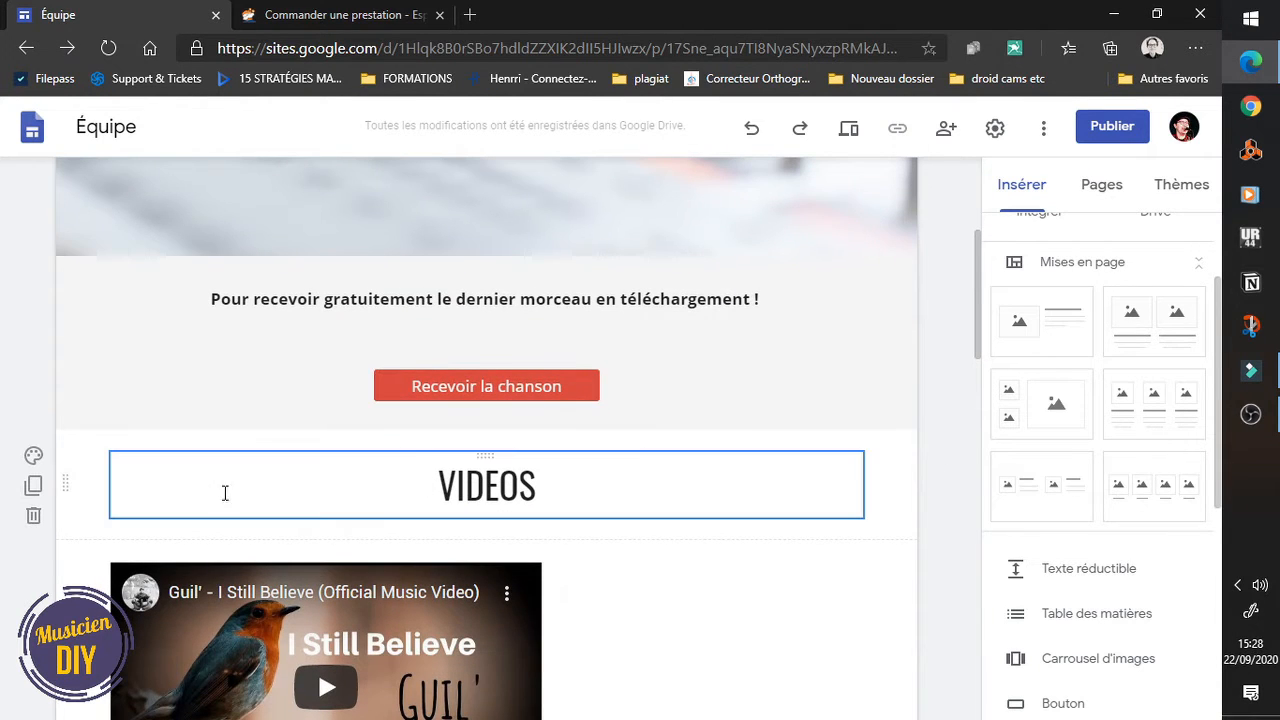
left_click(33, 456)
mouse_move(166, 595)
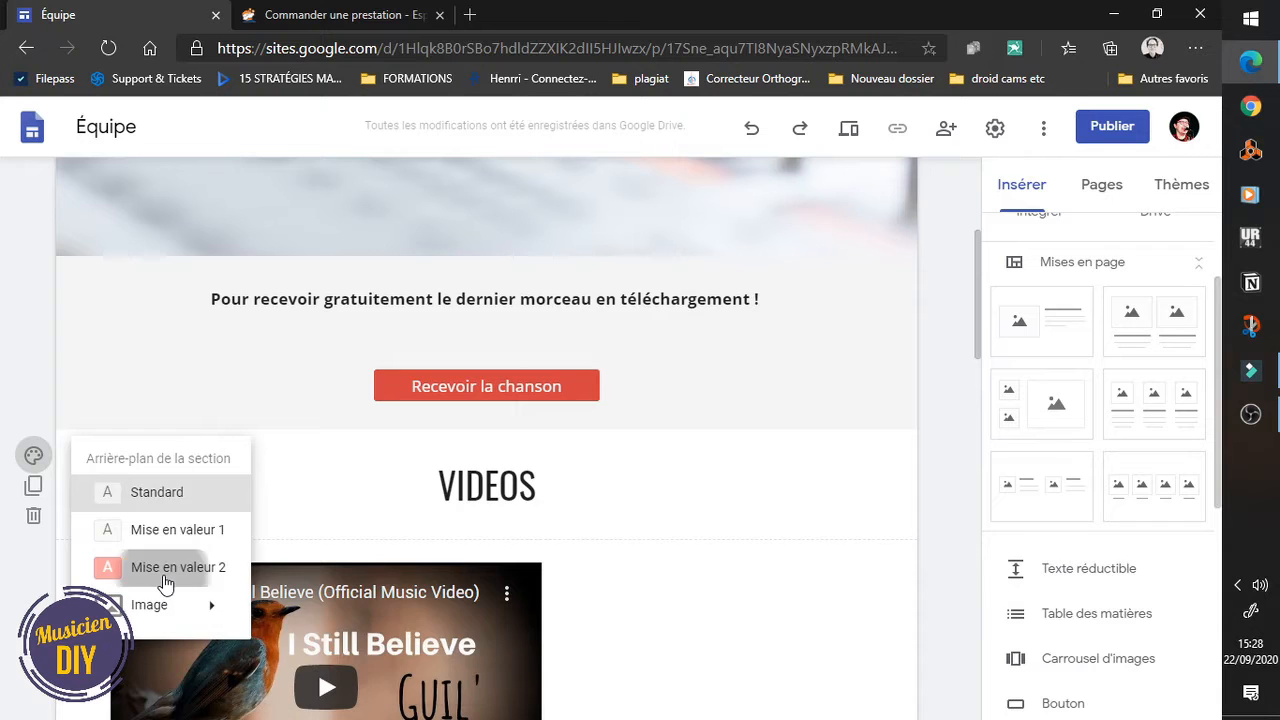
left_click(168, 572)
Step: Delete the three-column "Valeur fondamentale" section between the YouTube video and the CONCERTS heading
scroll(388, 518, "down", 5)
scroll(388, 518, "down", 4)
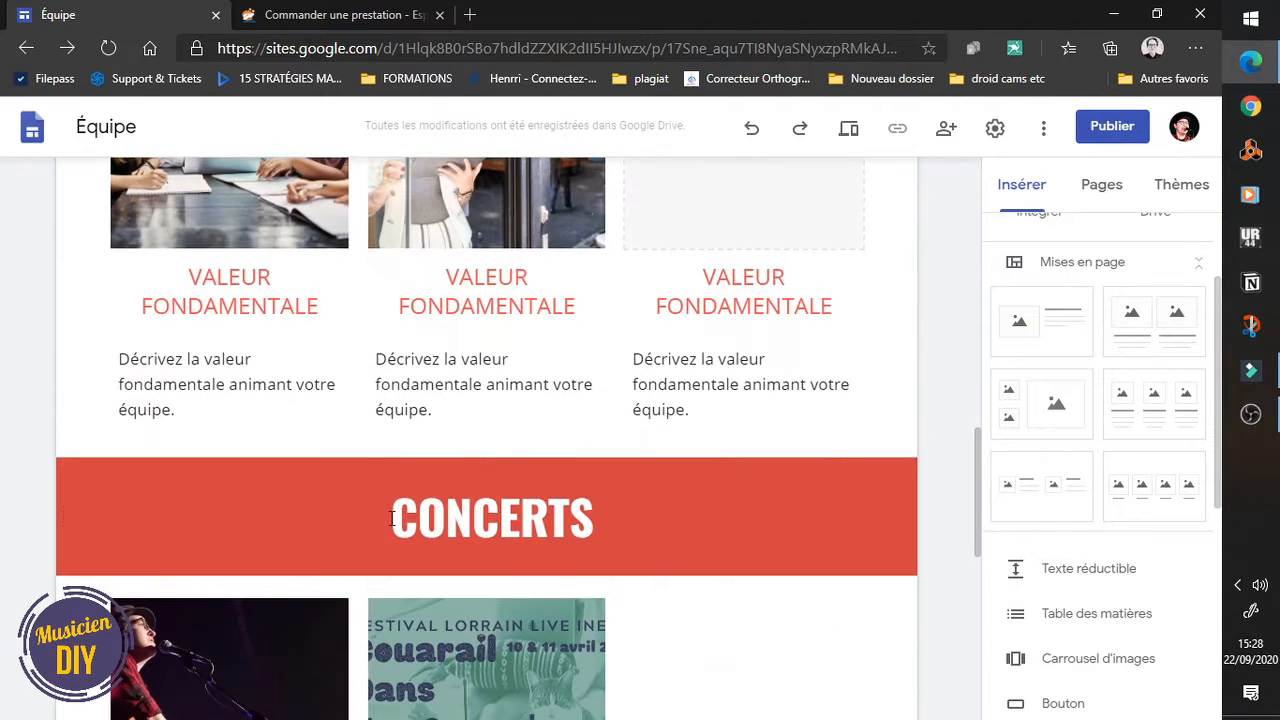
scroll(551, 423, "up", 4)
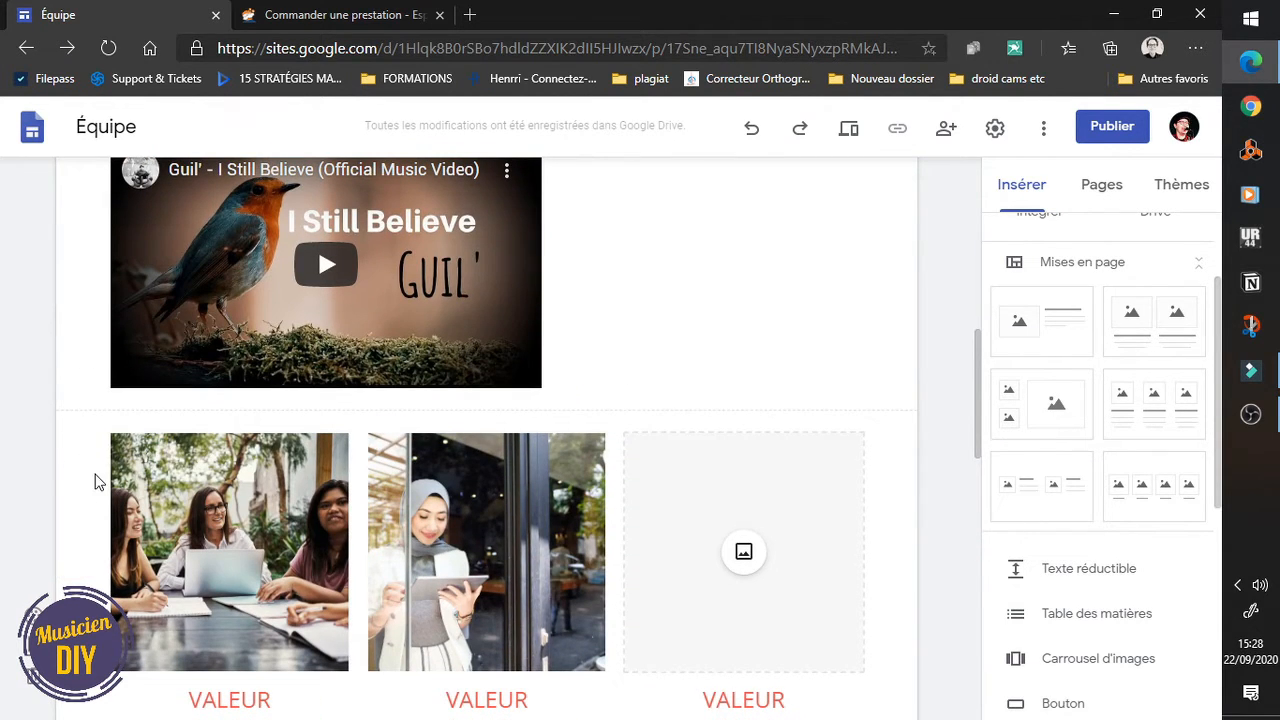
left_click(32, 672)
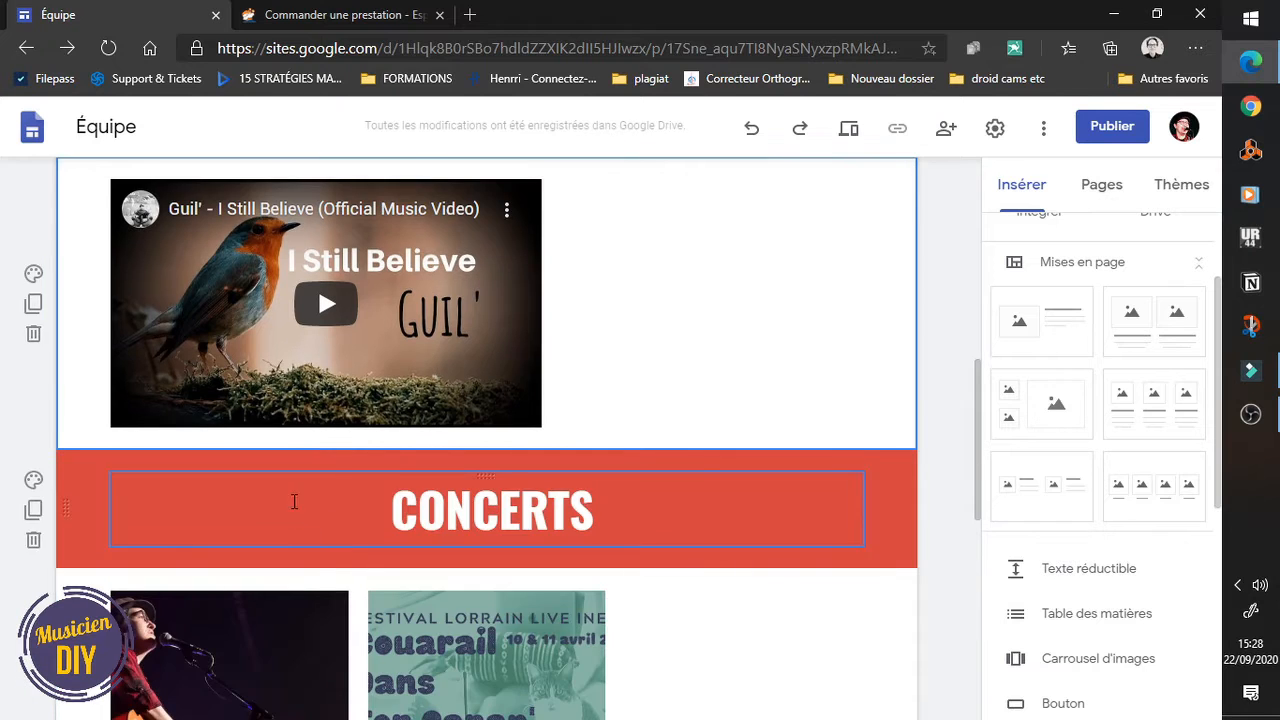
Step: Replace the footer's contact text with "2020 - Guil' - Mentions légales - Politique de confidentialité"
scroll(563, 400, "down", 6)
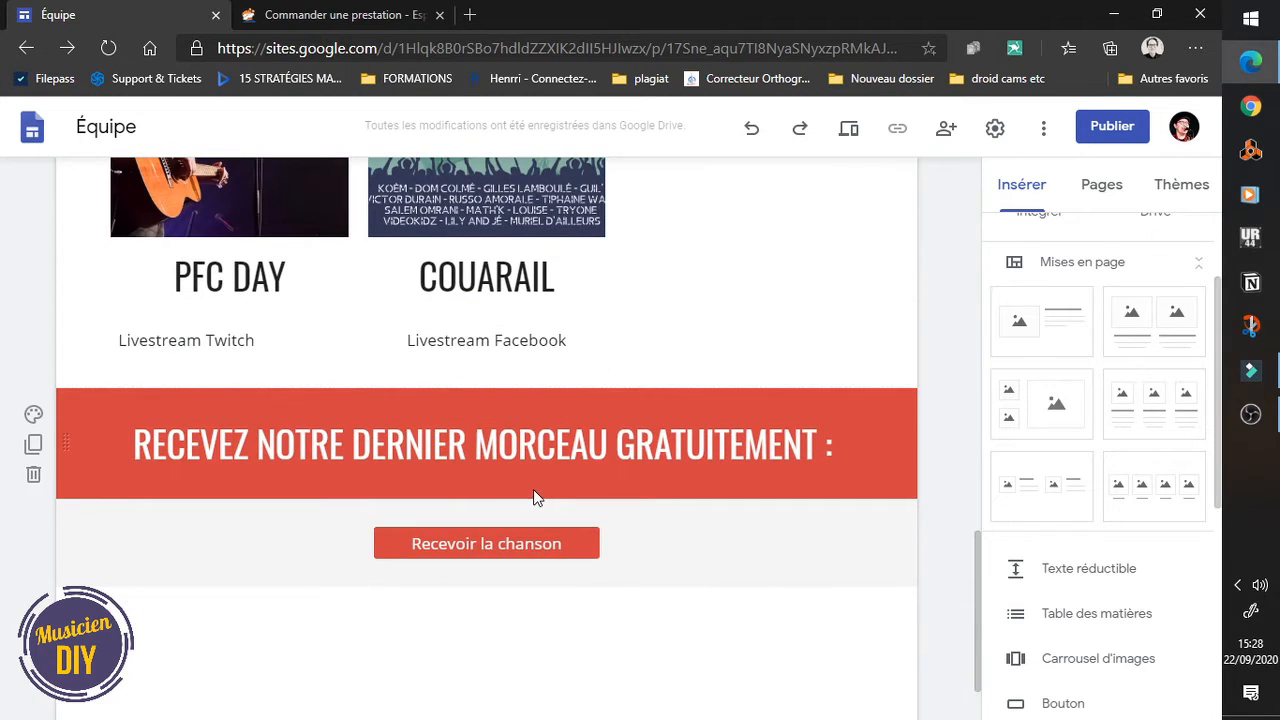
scroll(540, 513, "down", 1)
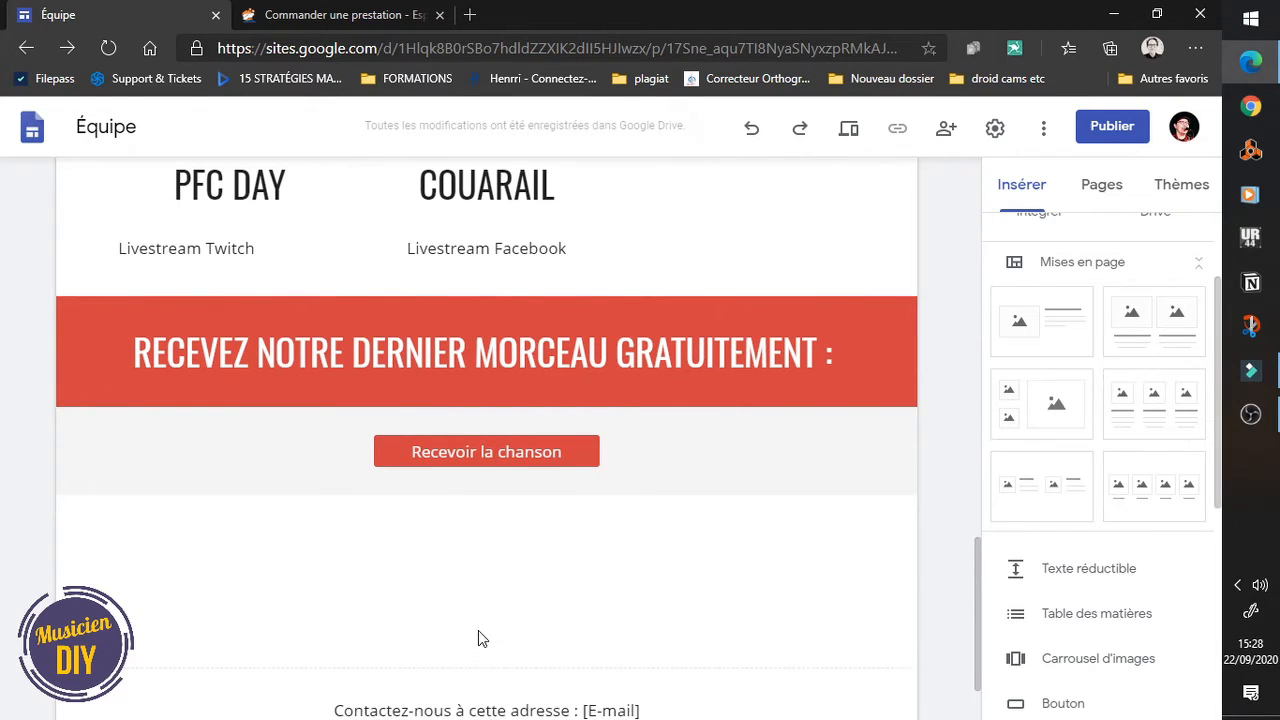
scroll(478, 630, "down", 1)
left_click(522, 639)
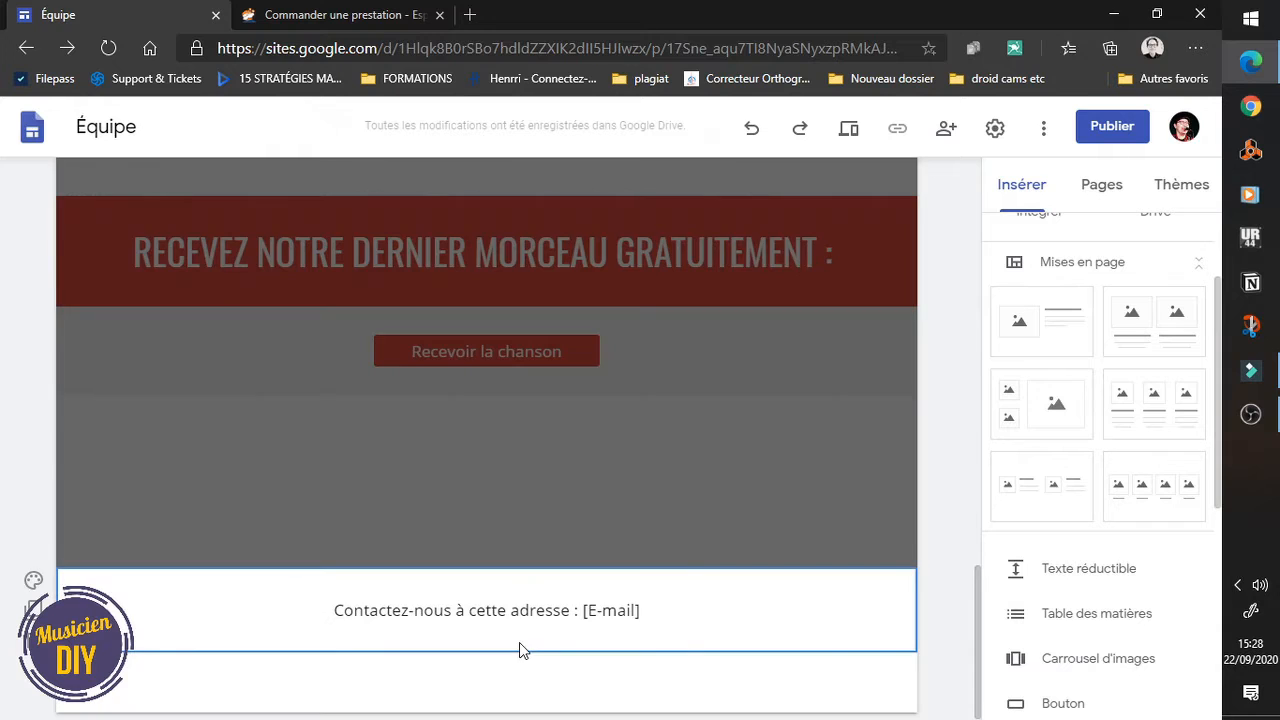
left_click(300, 609)
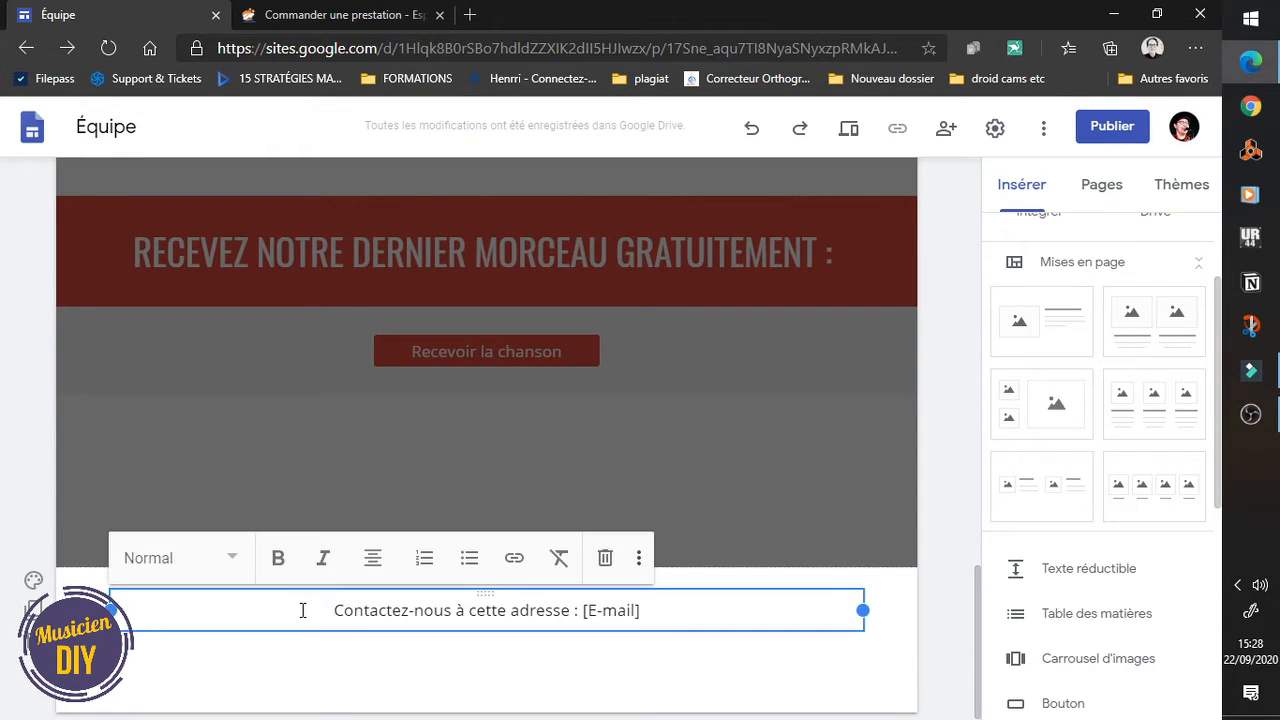
triple_click(302, 610)
key("BackSpace")
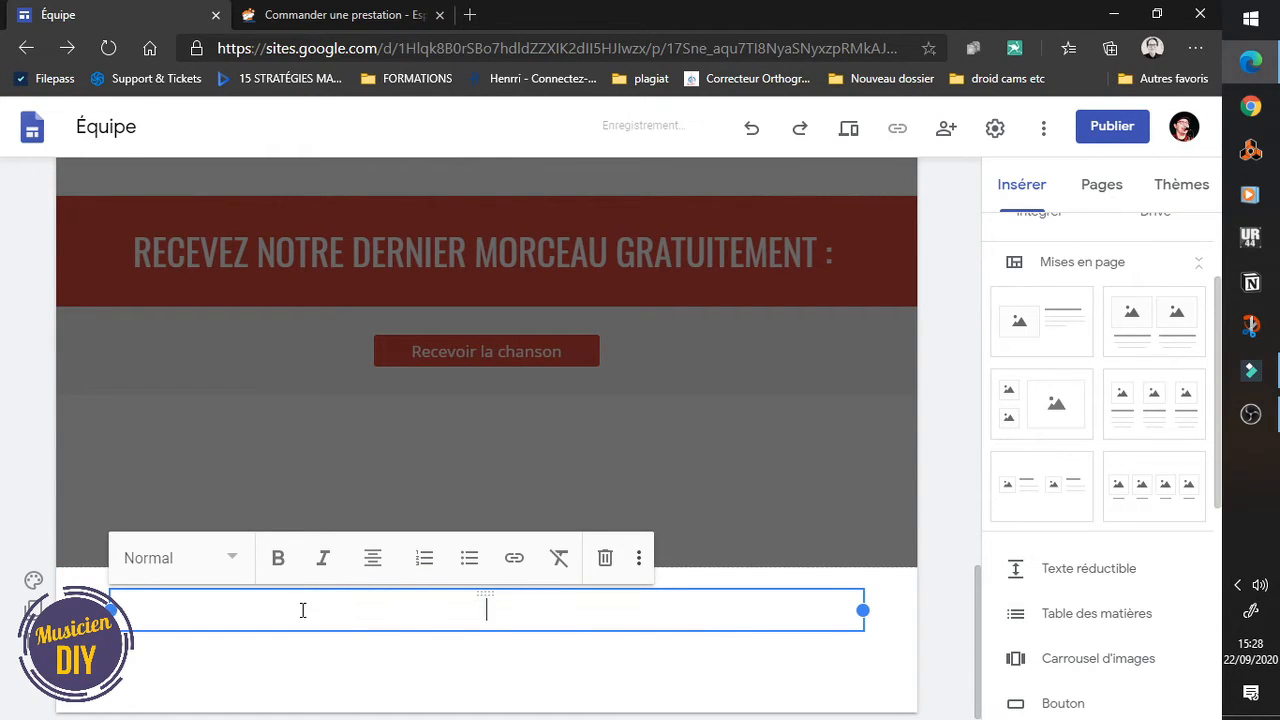
type("2020 - Guil' -")
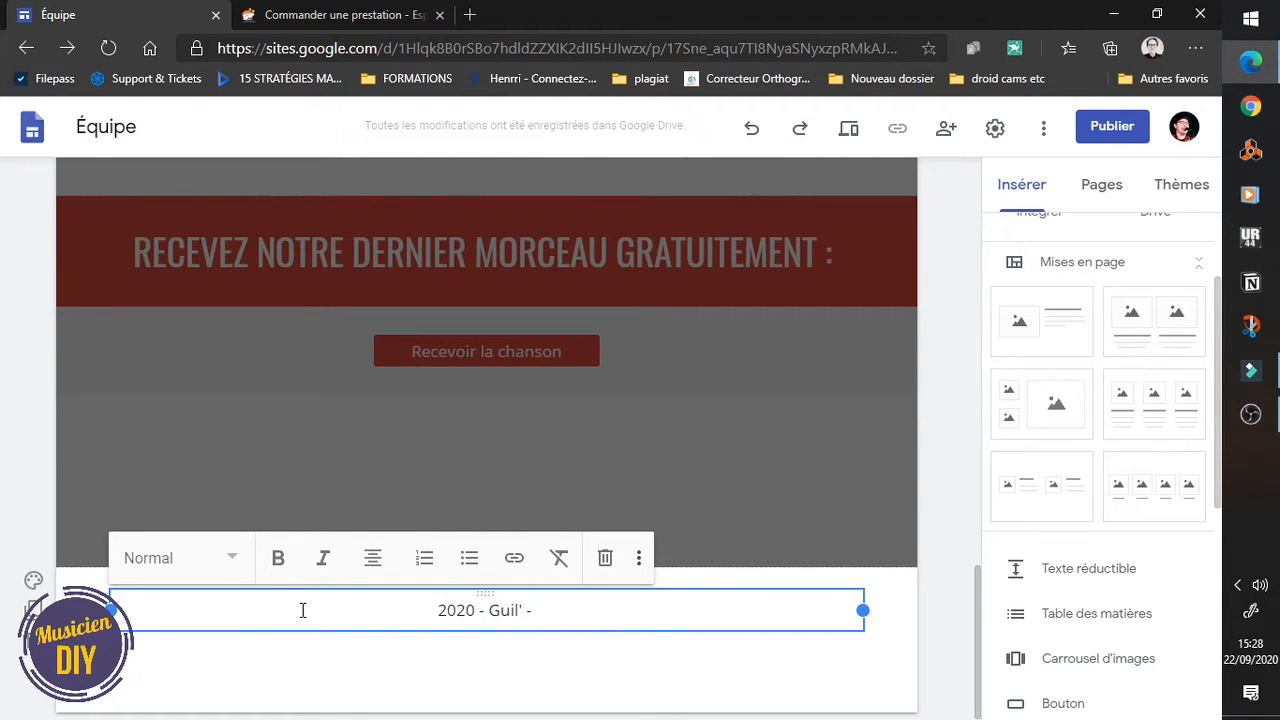
type(" Mentions ")
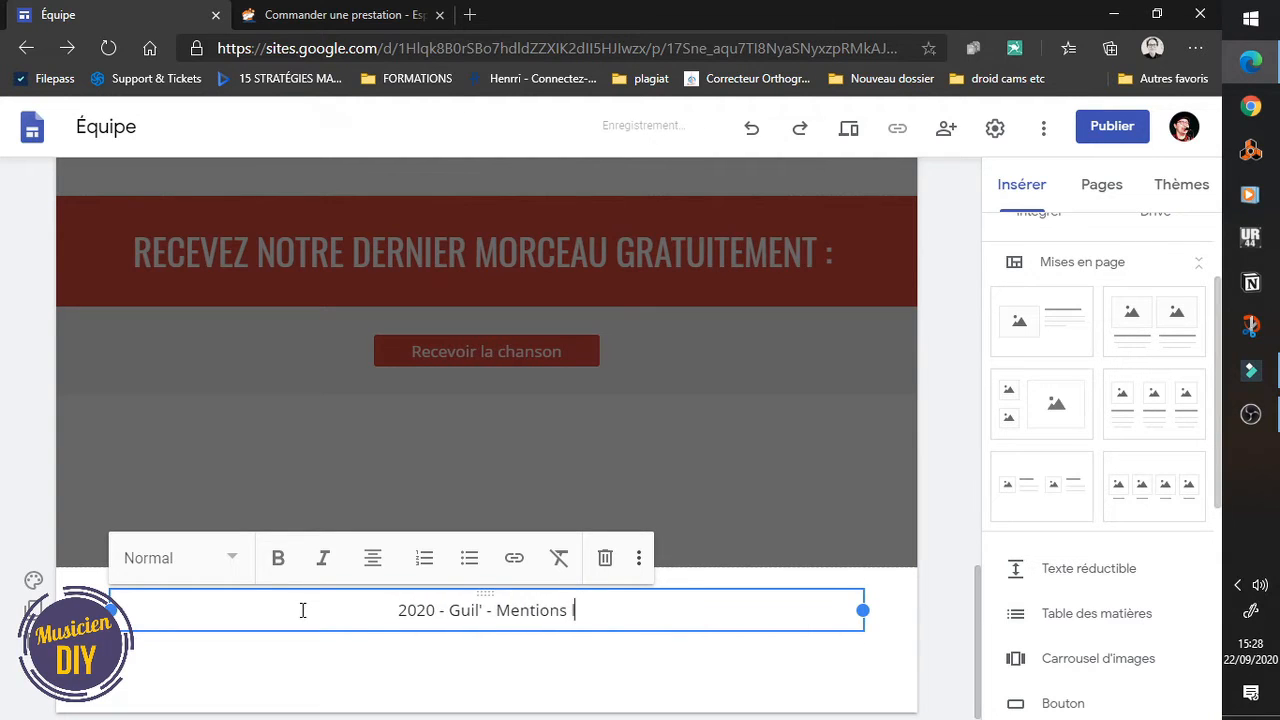
type("légales - P")
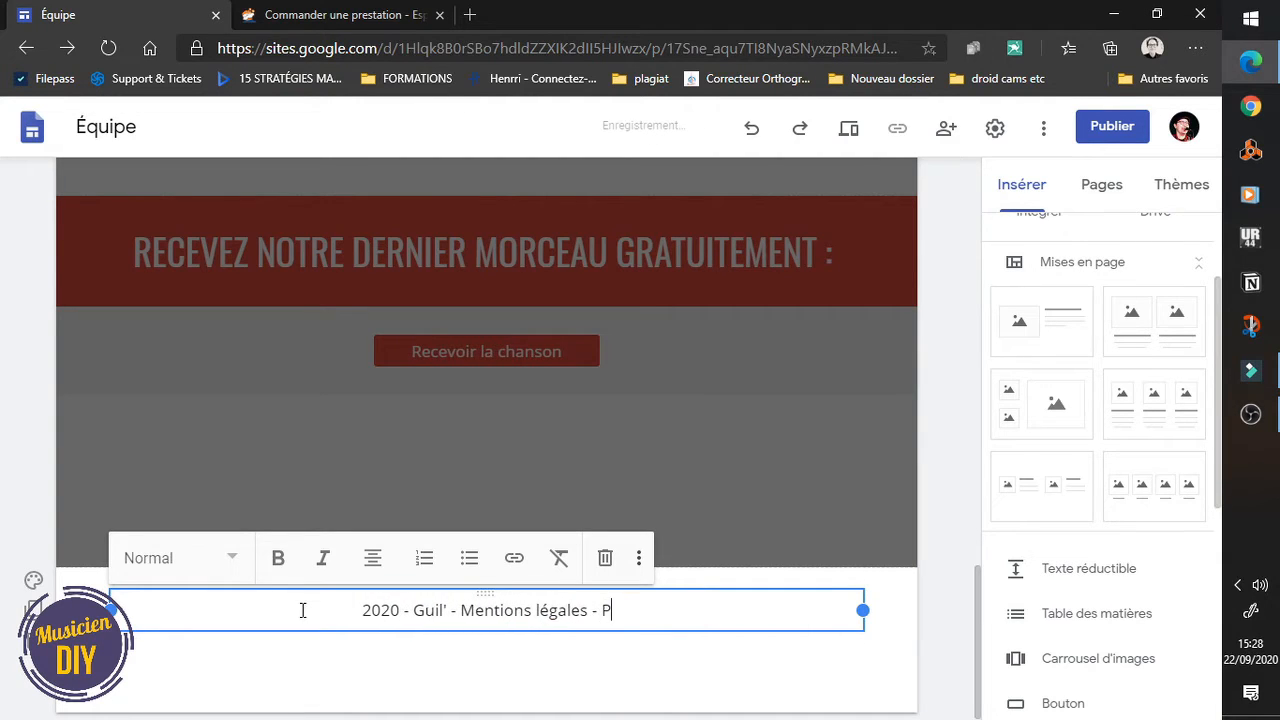
type("olitiq")
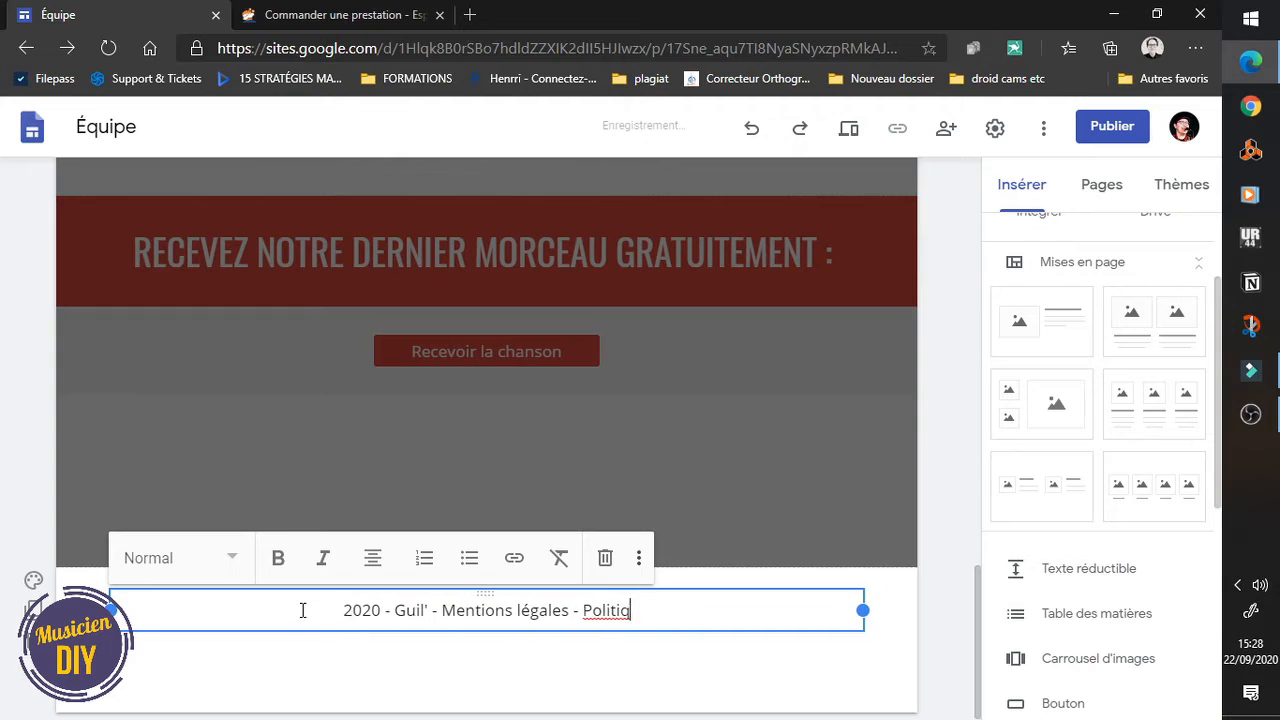
type("ue de confidn")
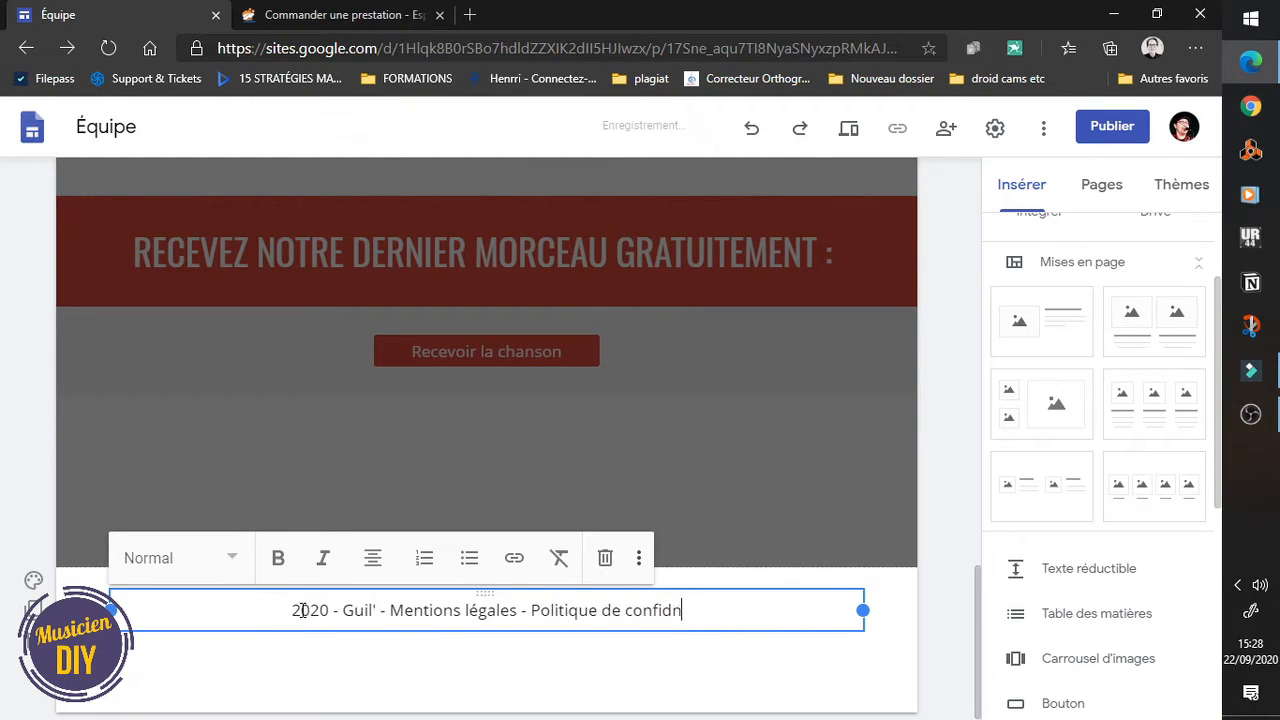
key("BackSpace")
type("entialité")
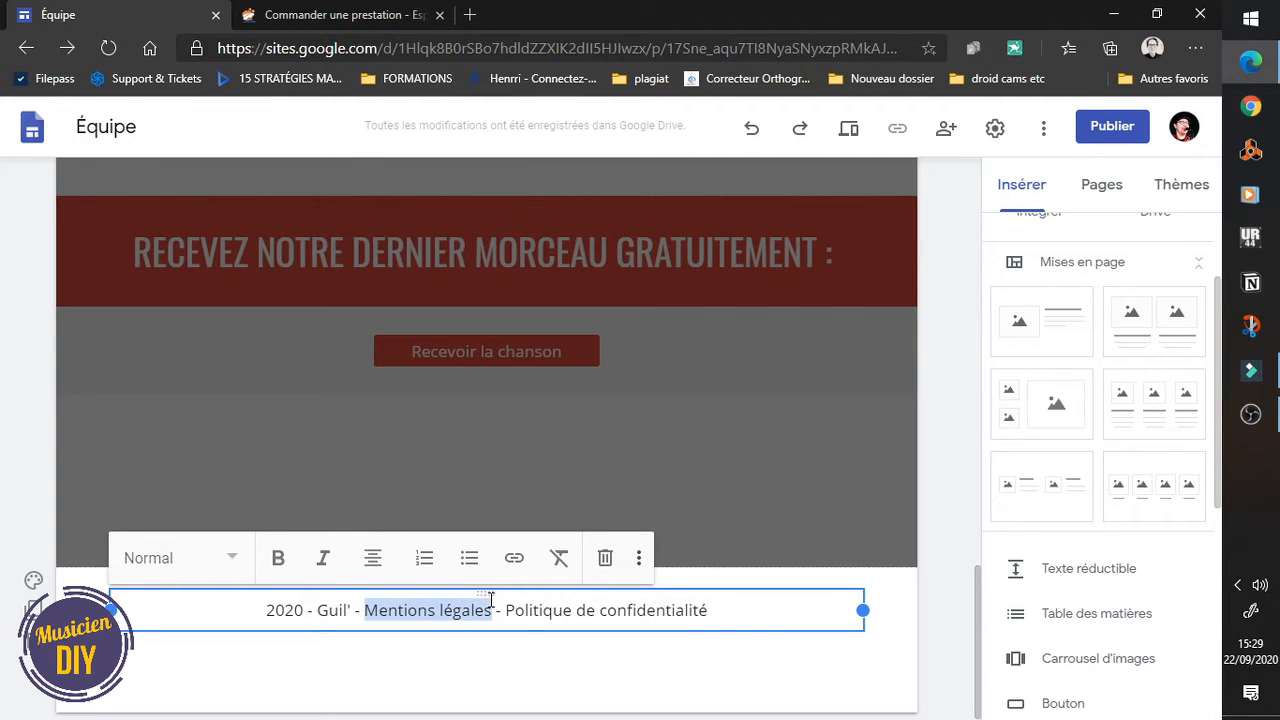
Step: Link the words "Mentions légales" in the footer to the site's Projets page
left_click(512, 566)
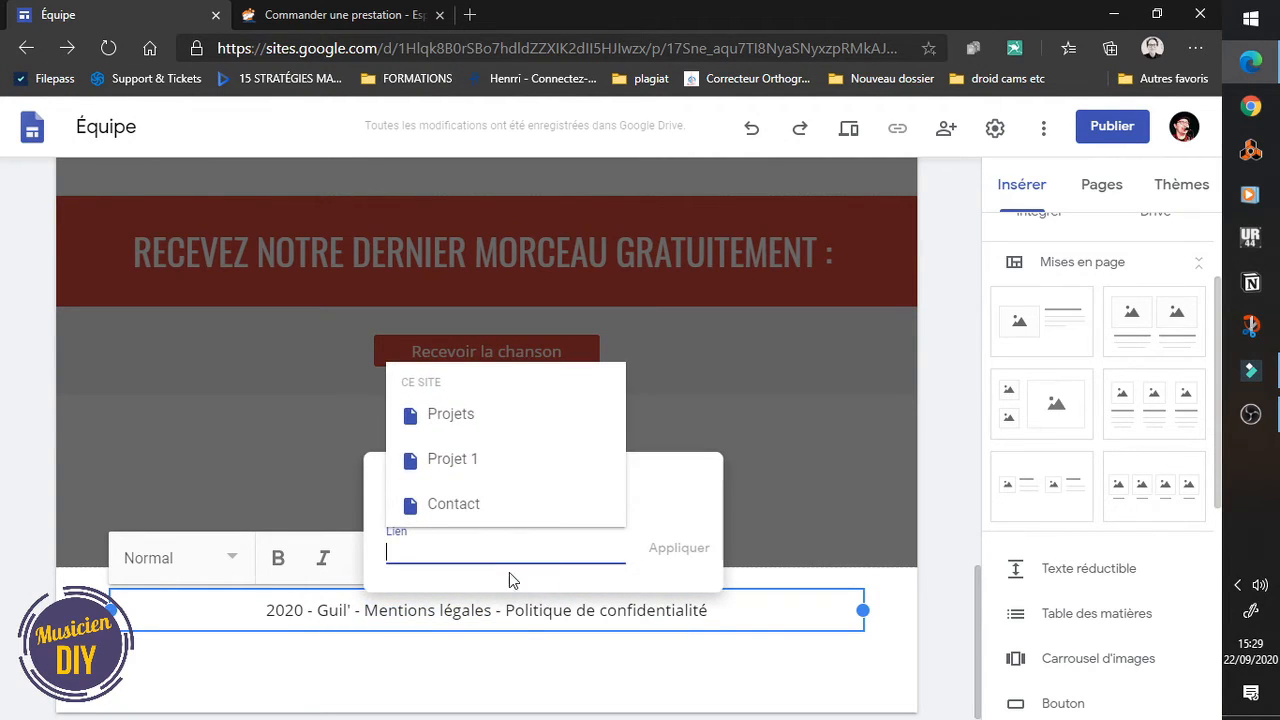
left_click(494, 425)
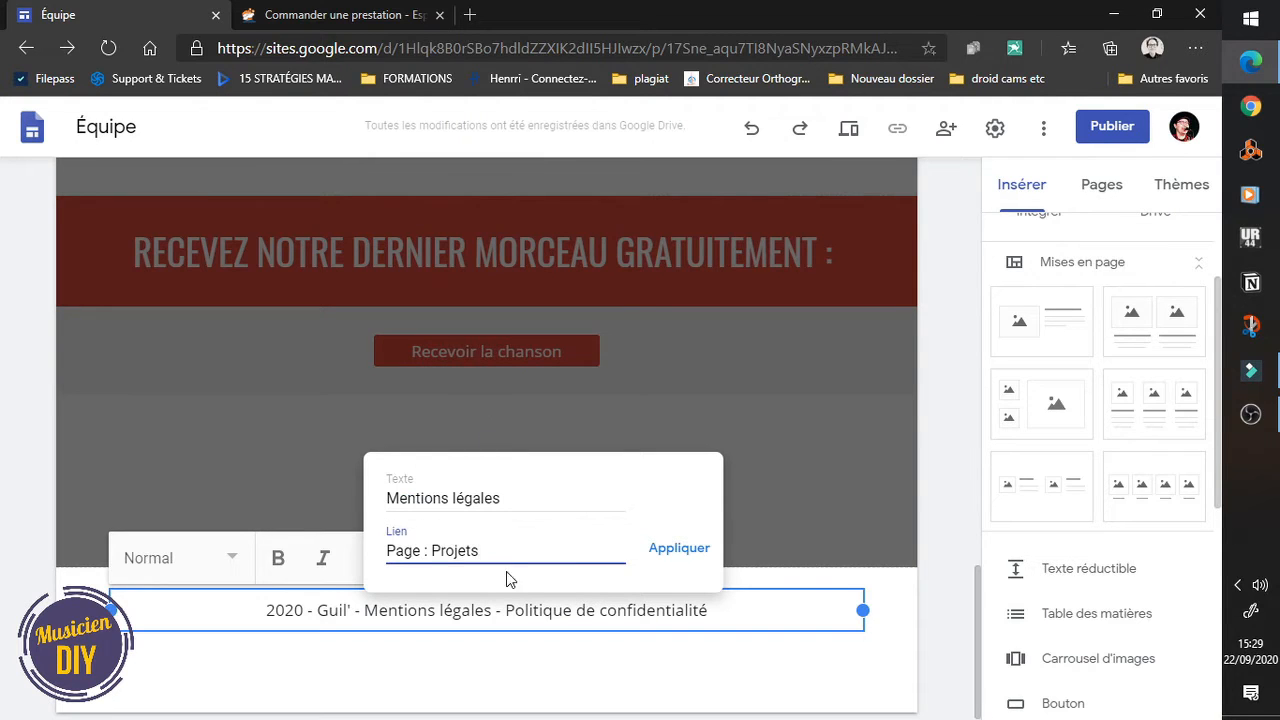
left_click(680, 549)
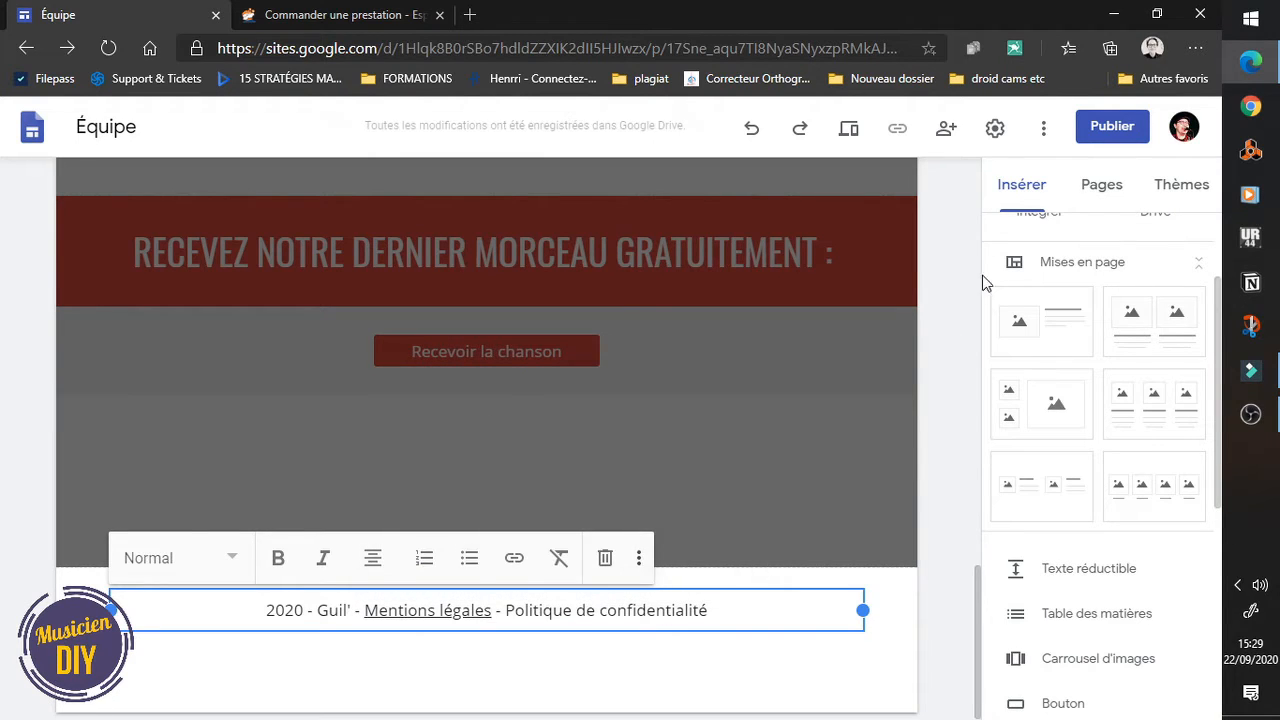
Step: Rename the Projets page as "Mentions légales" in its properties, leaving the custom path empty
left_click(1116, 182)
left_click(1064, 319)
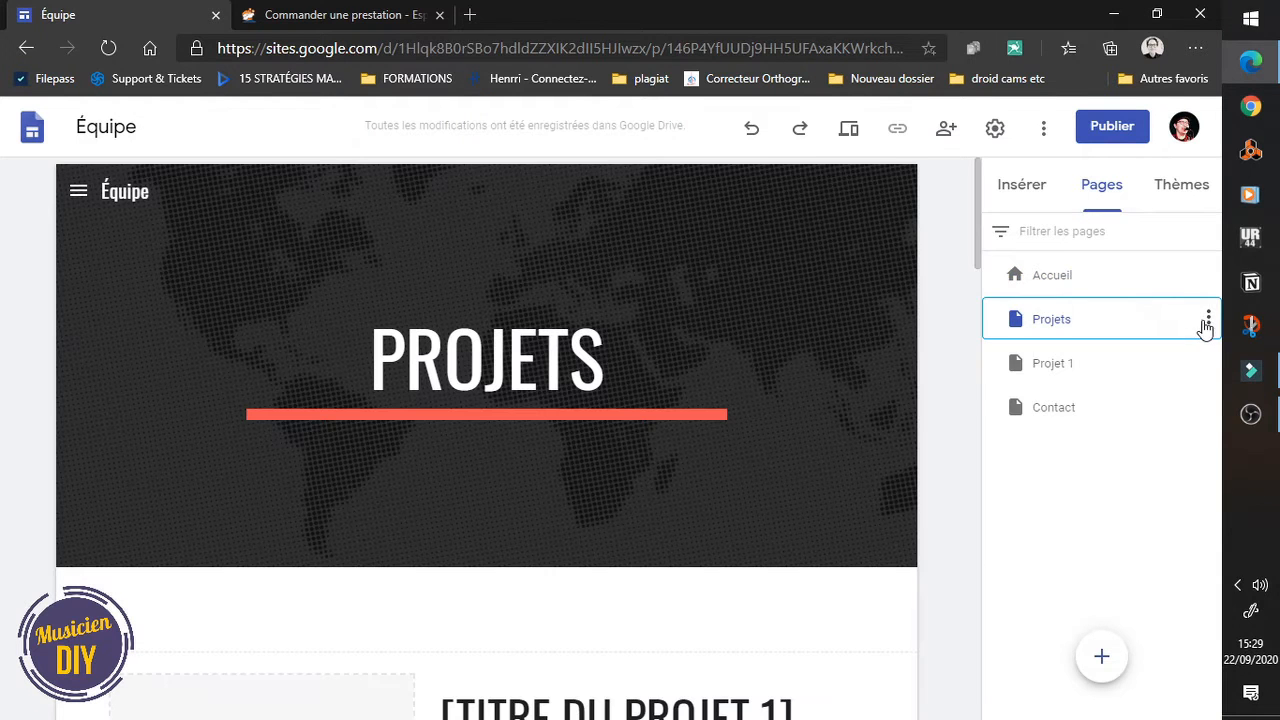
left_click(1207, 319)
left_click(1068, 417)
double_click(864, 381)
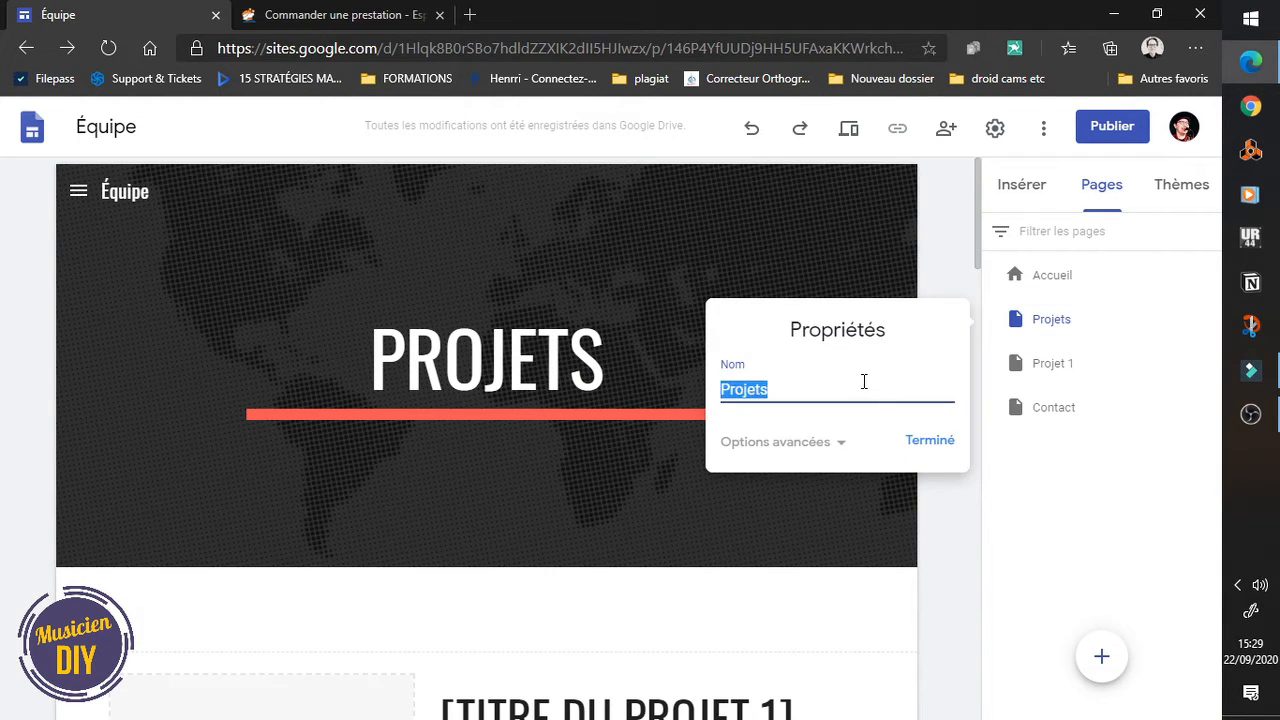
type("Mentions légales")
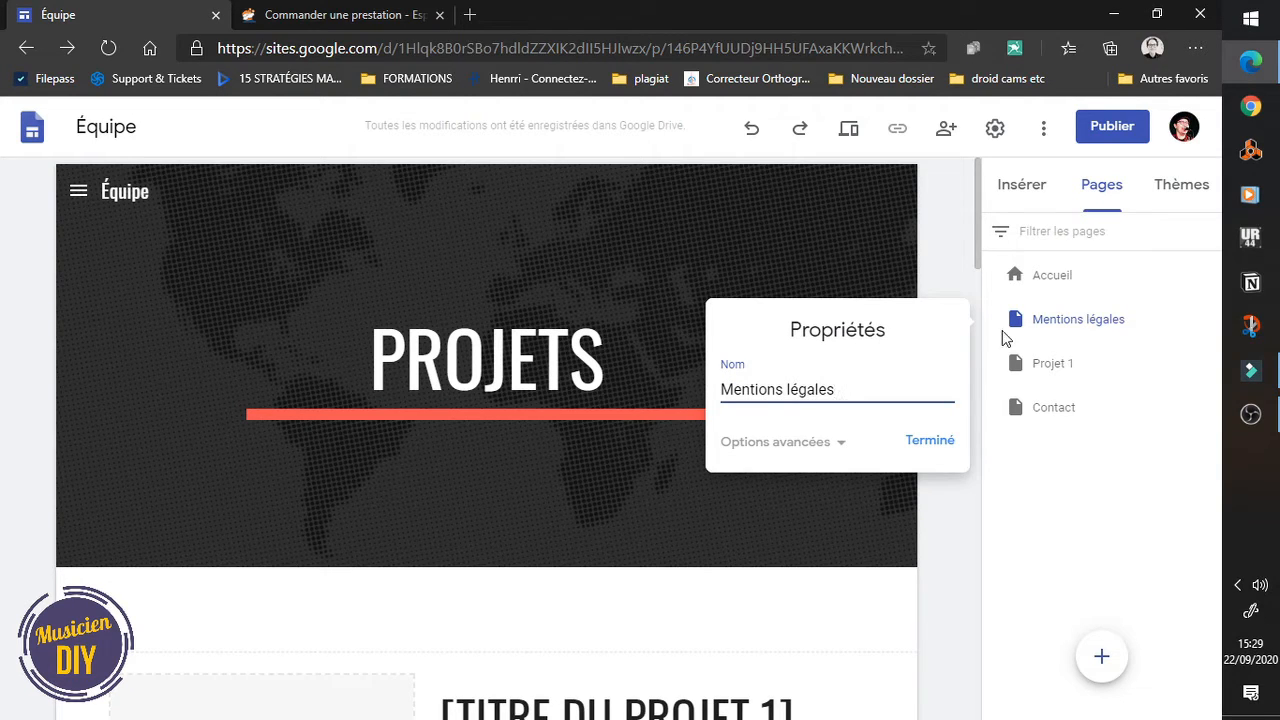
left_click(800, 441)
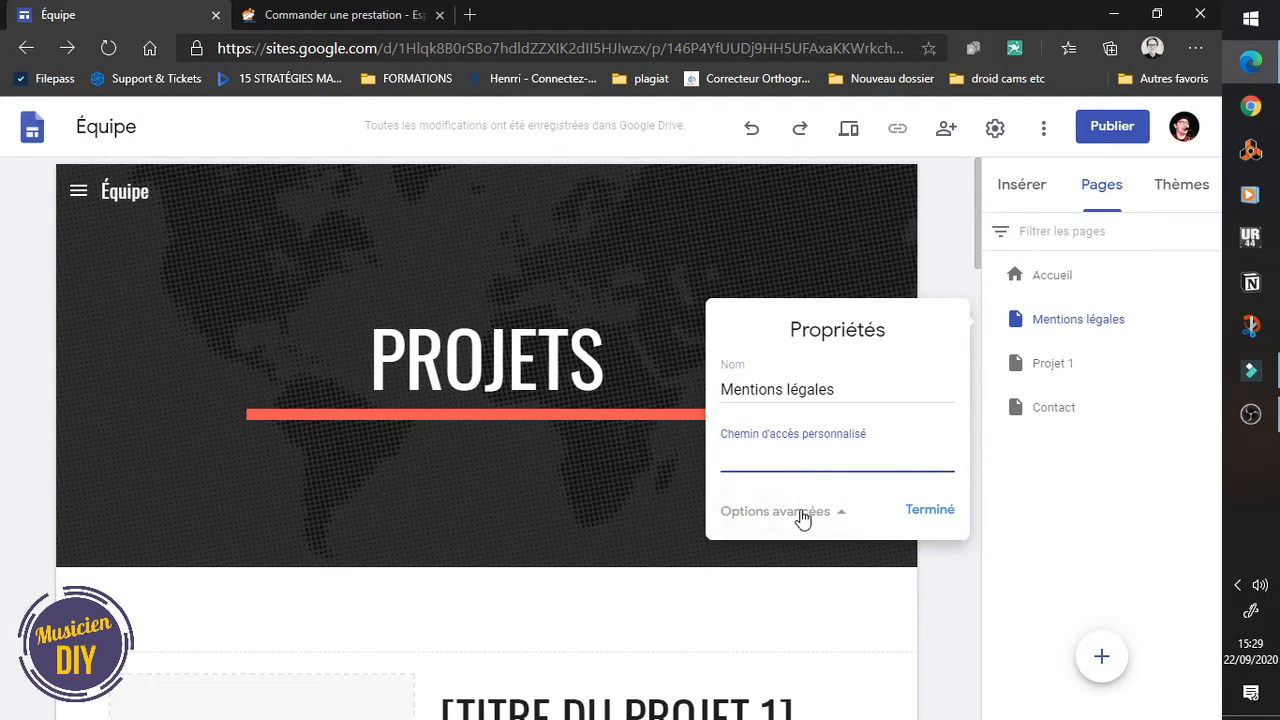
left_click(917, 512)
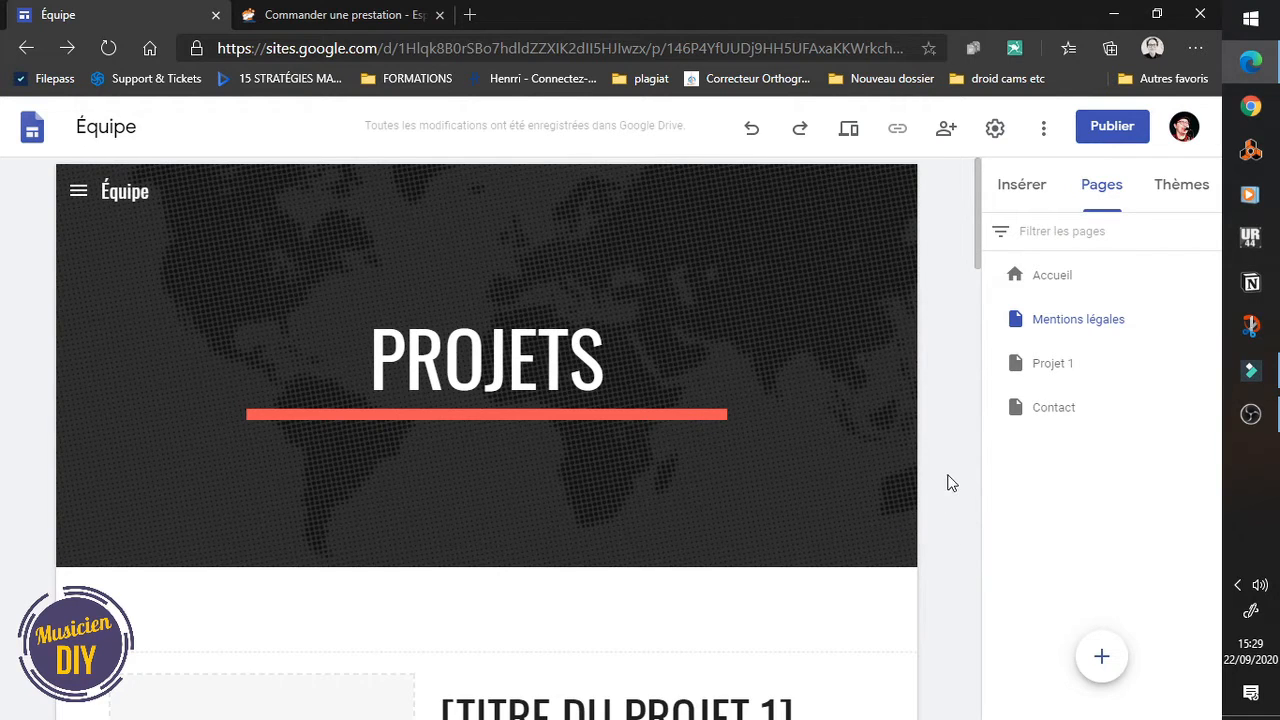
Step: Change the site name in the page header to "Guil' Folk Music"
left_click(79, 191)
left_click(80, 192)
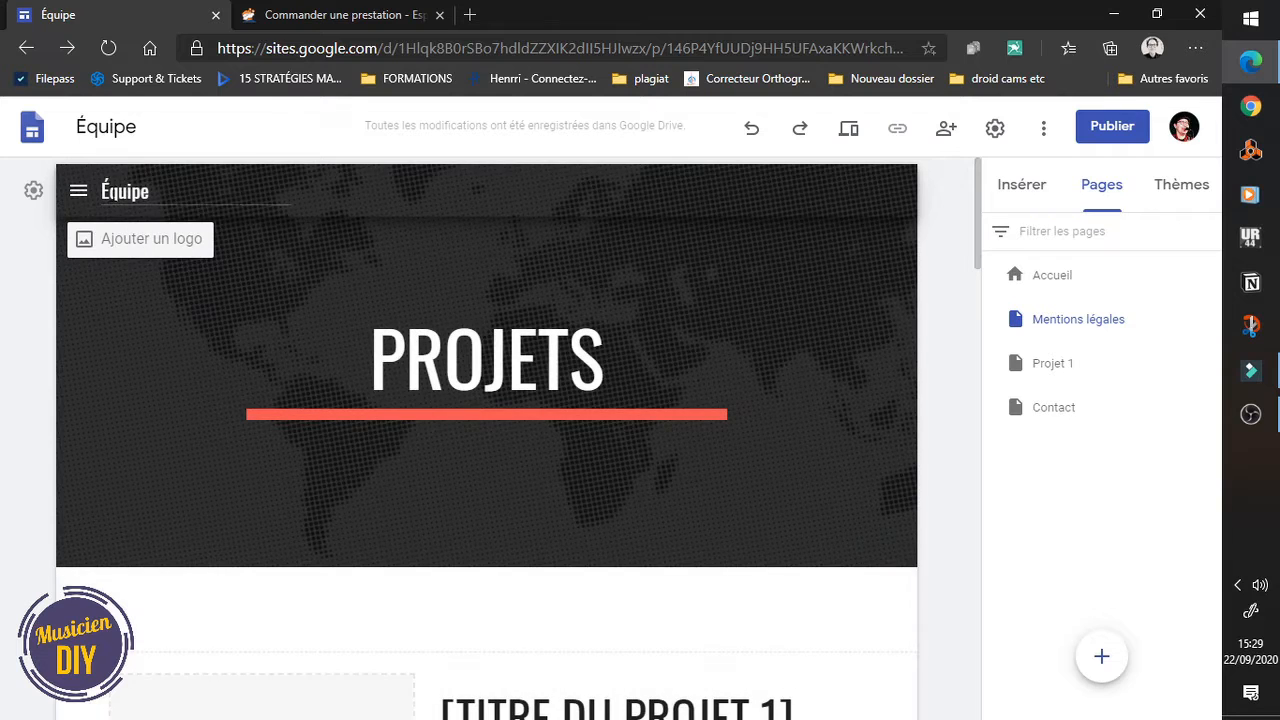
type("Guil' Folk Music")
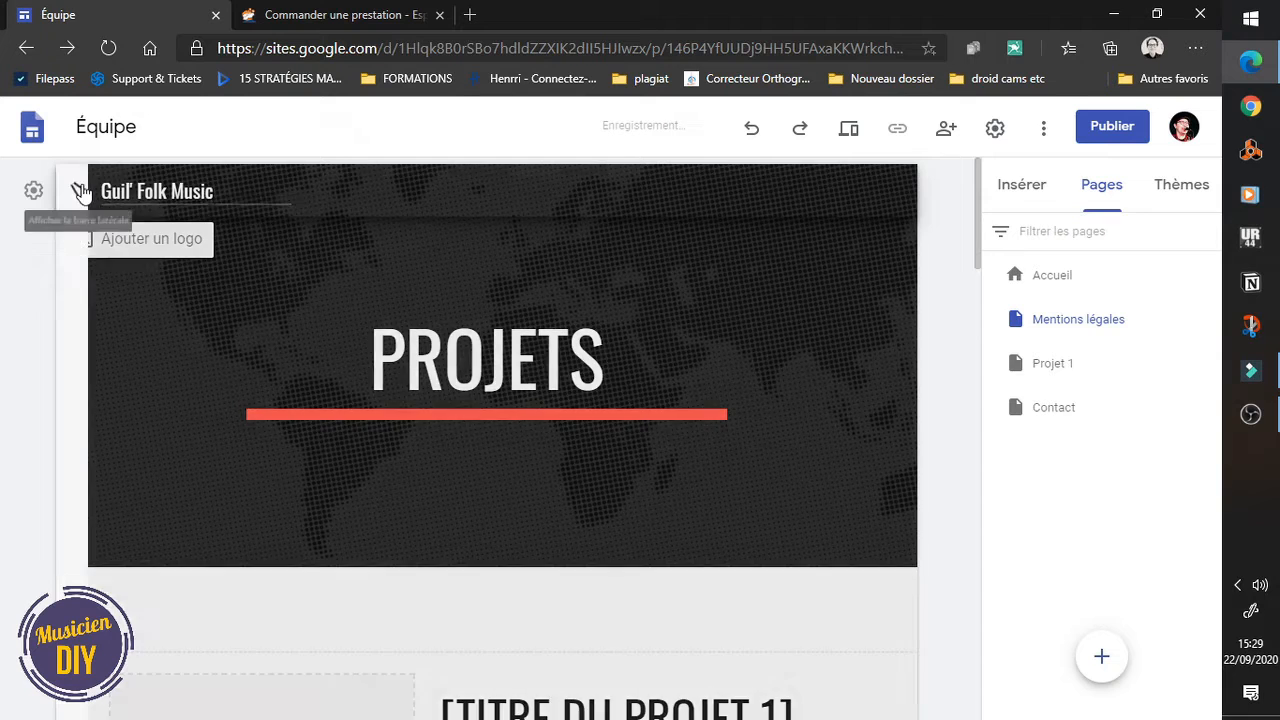
Step: Set the site's navigation mode to the menu across the top of the page
left_click(79, 191)
left_click(34, 191)
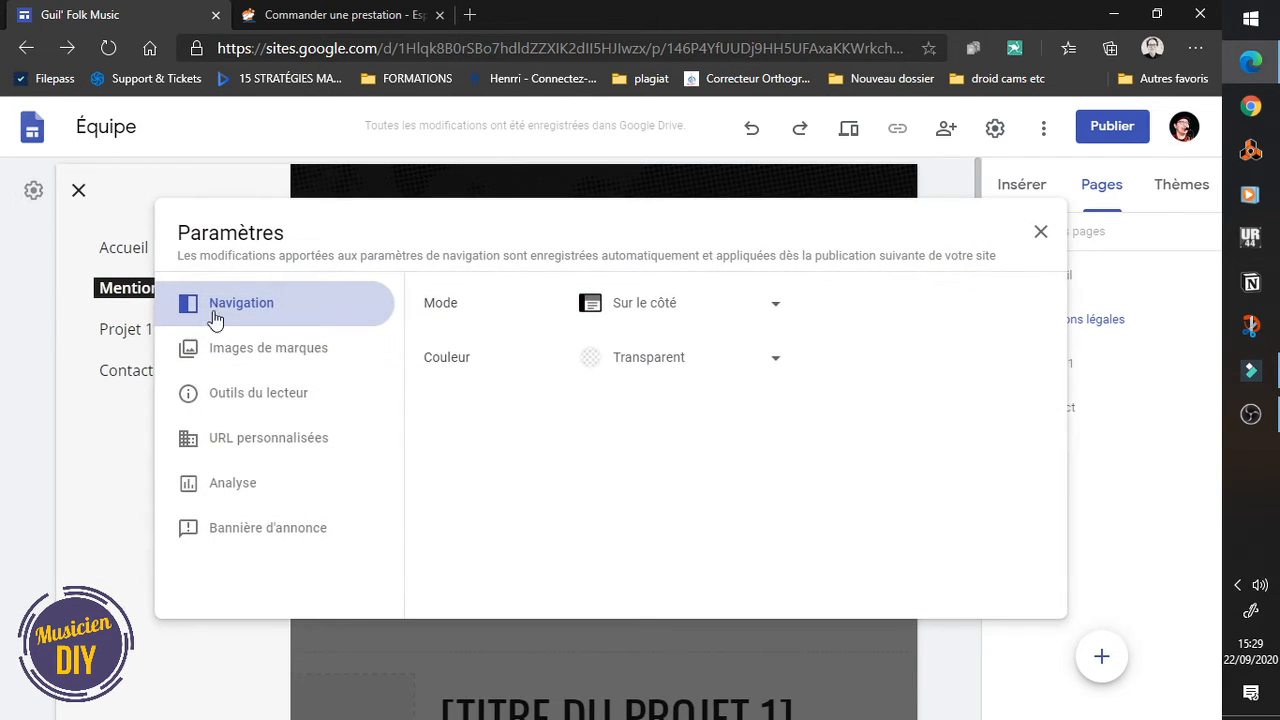
left_click(648, 301)
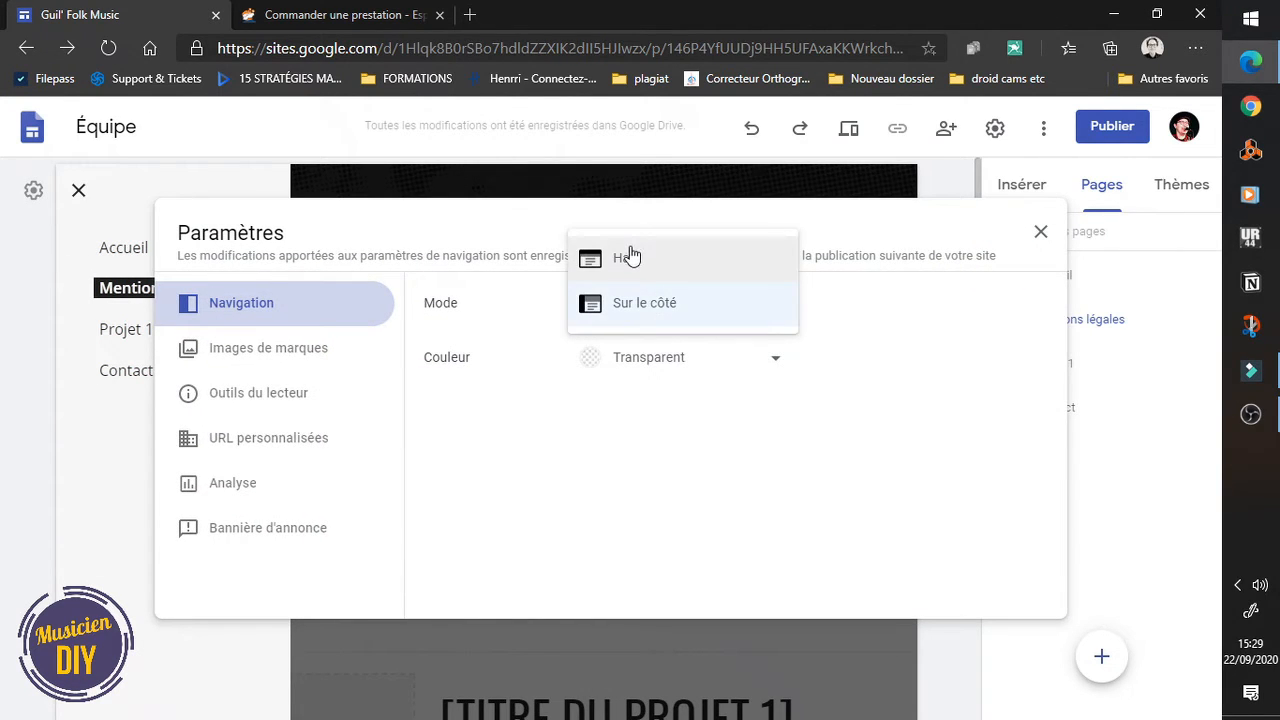
left_click(632, 257)
left_click(1041, 233)
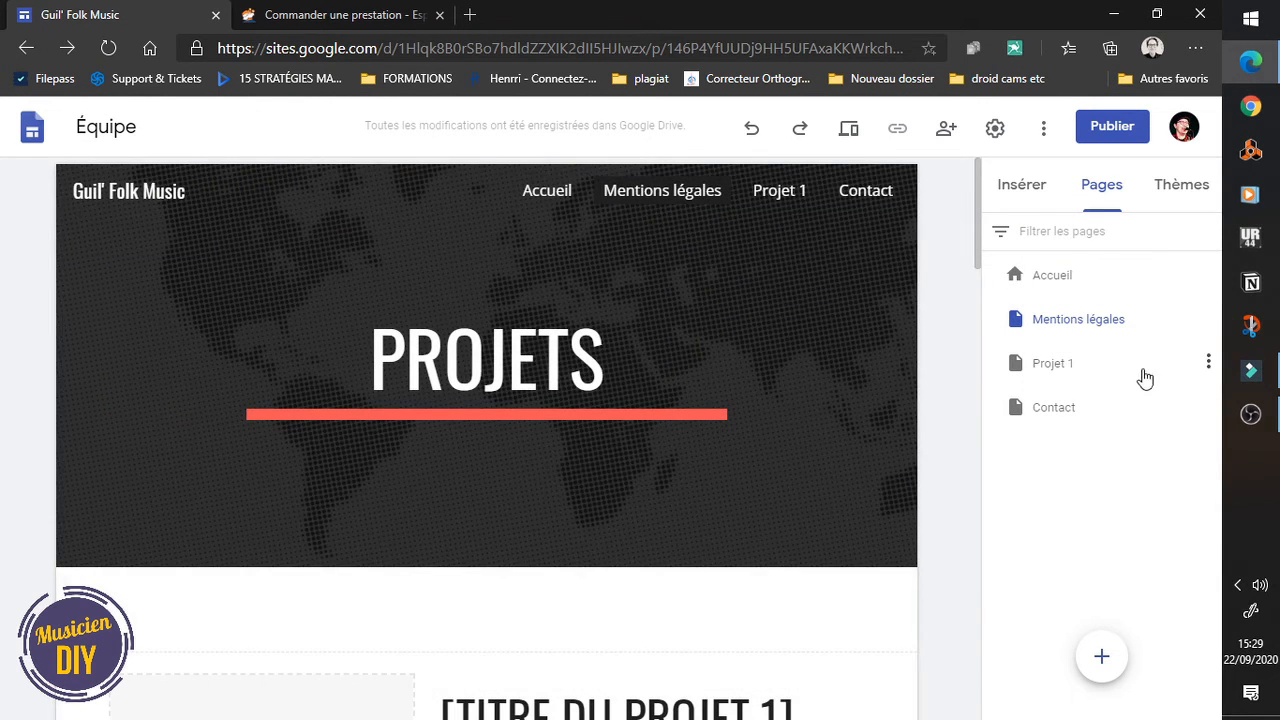
Step: Delete the Projet 1 page from the site and return to the Accueil page
left_click(1208, 363)
left_click(1060, 594)
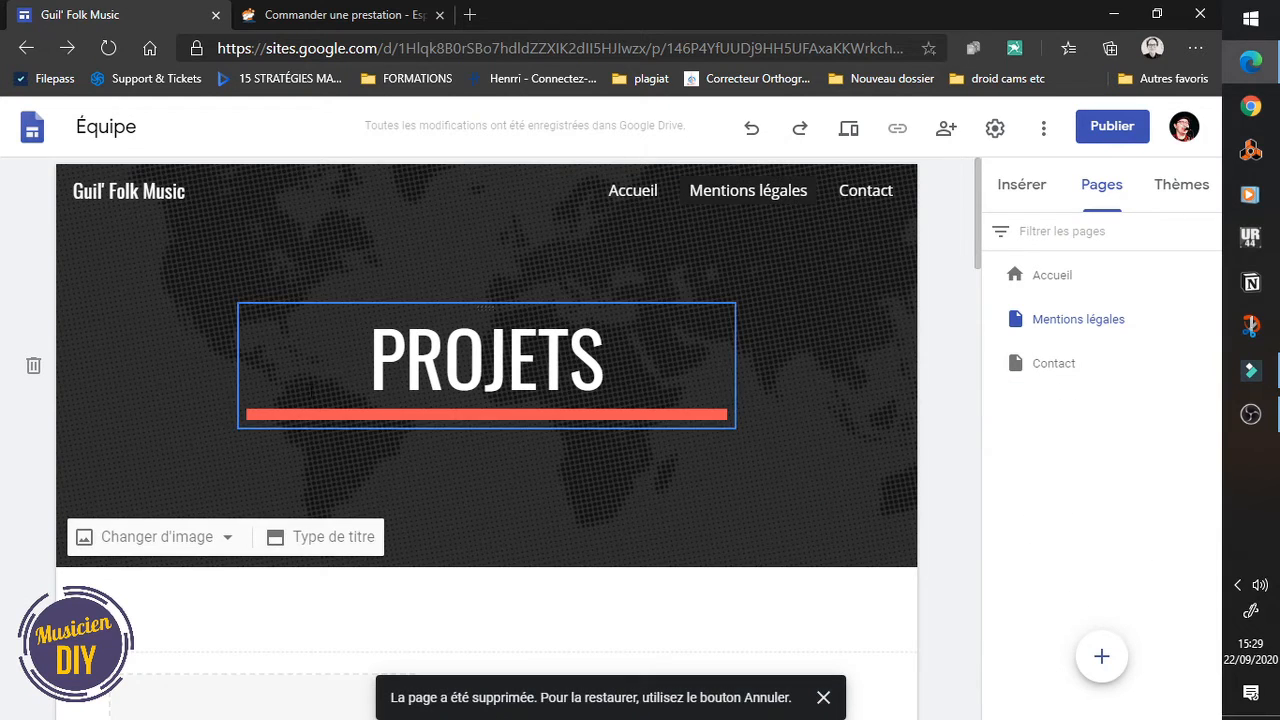
left_click(639, 200)
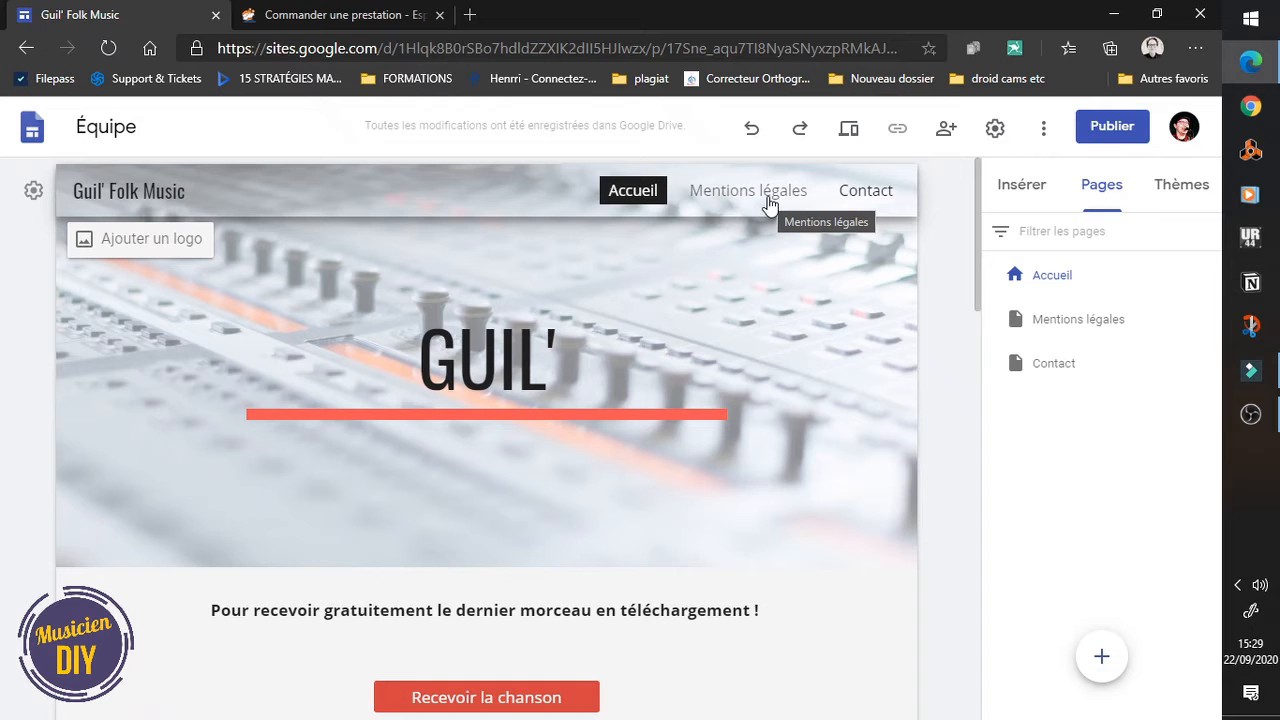
scroll(328, 324, "down", 3)
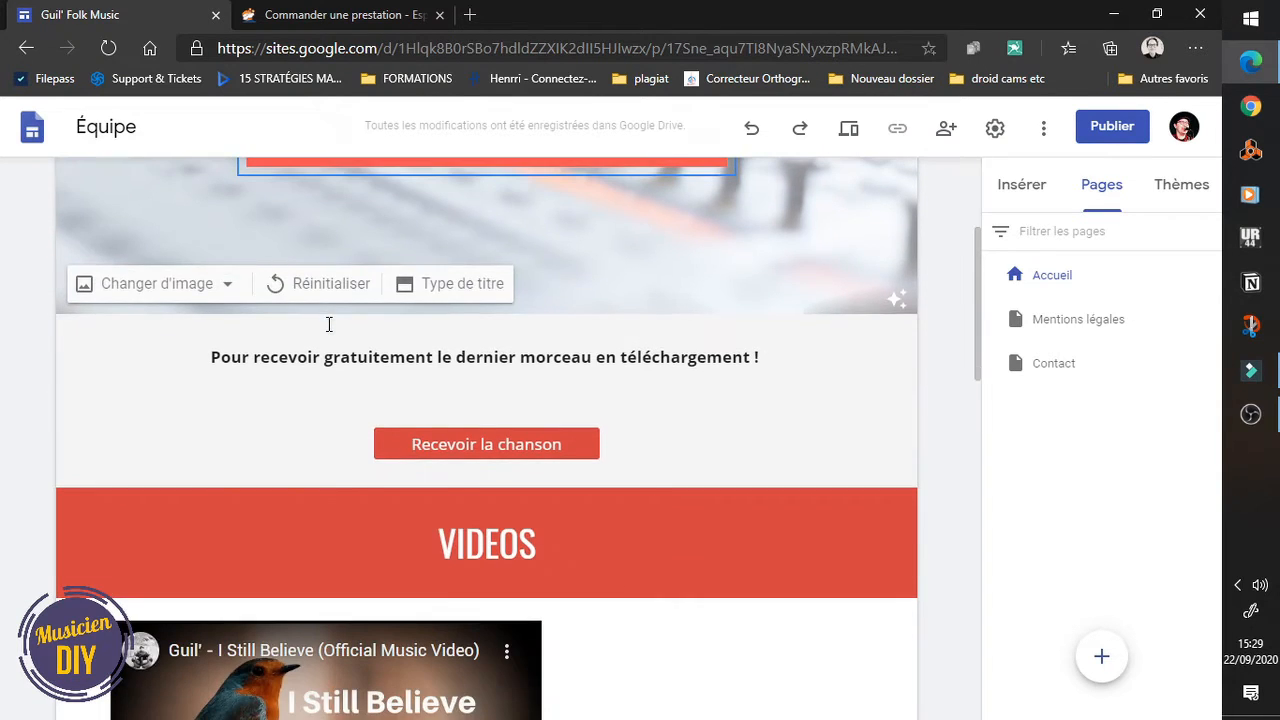
Step: Insert the photo of the singing guitarist from Google Drive in the blank area below the last "Recevoir la chanson" button
scroll(377, 429, "up", 3)
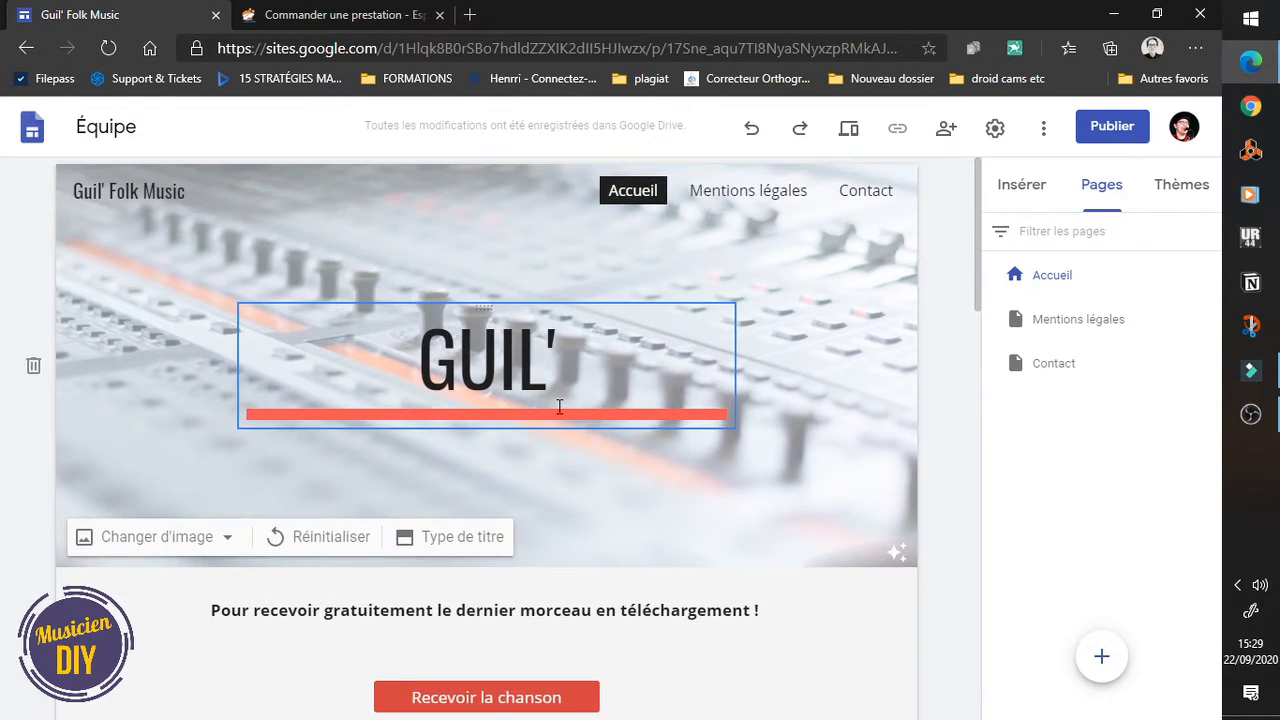
scroll(414, 293, "down", 3)
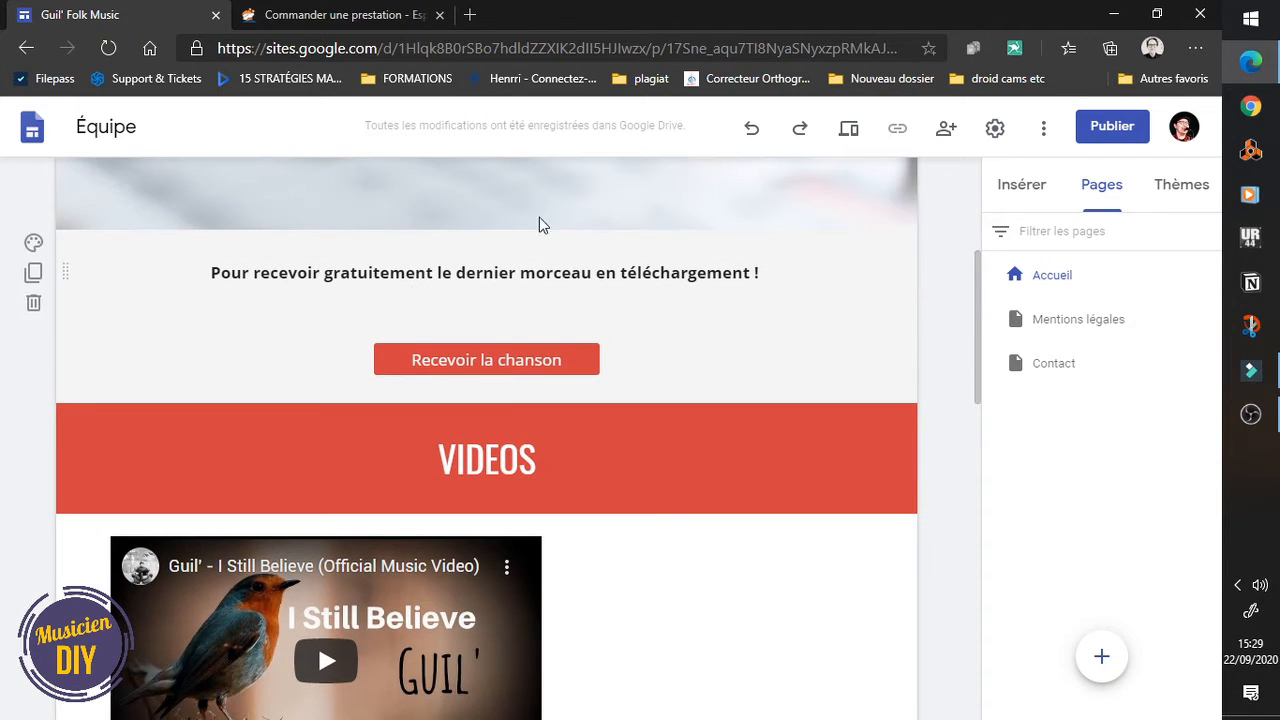
scroll(500, 330, "down", 3)
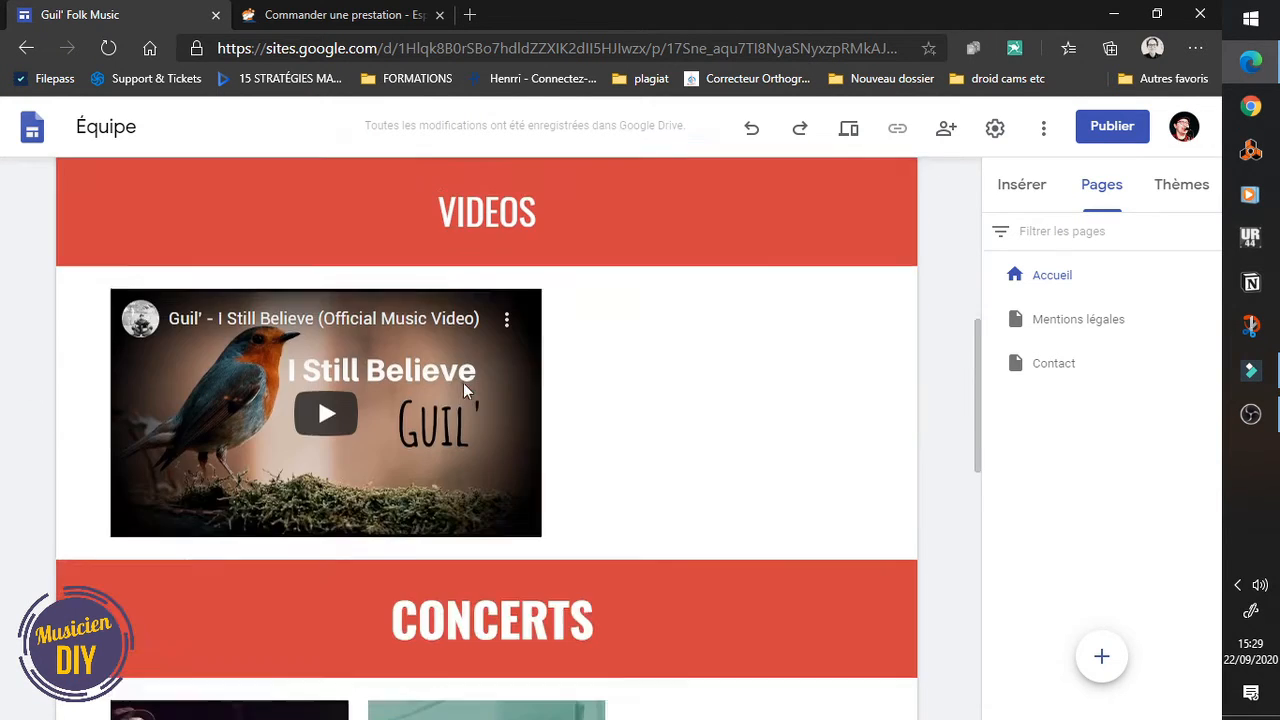
scroll(320, 420, "down", 4)
scroll(477, 530, "down", 3)
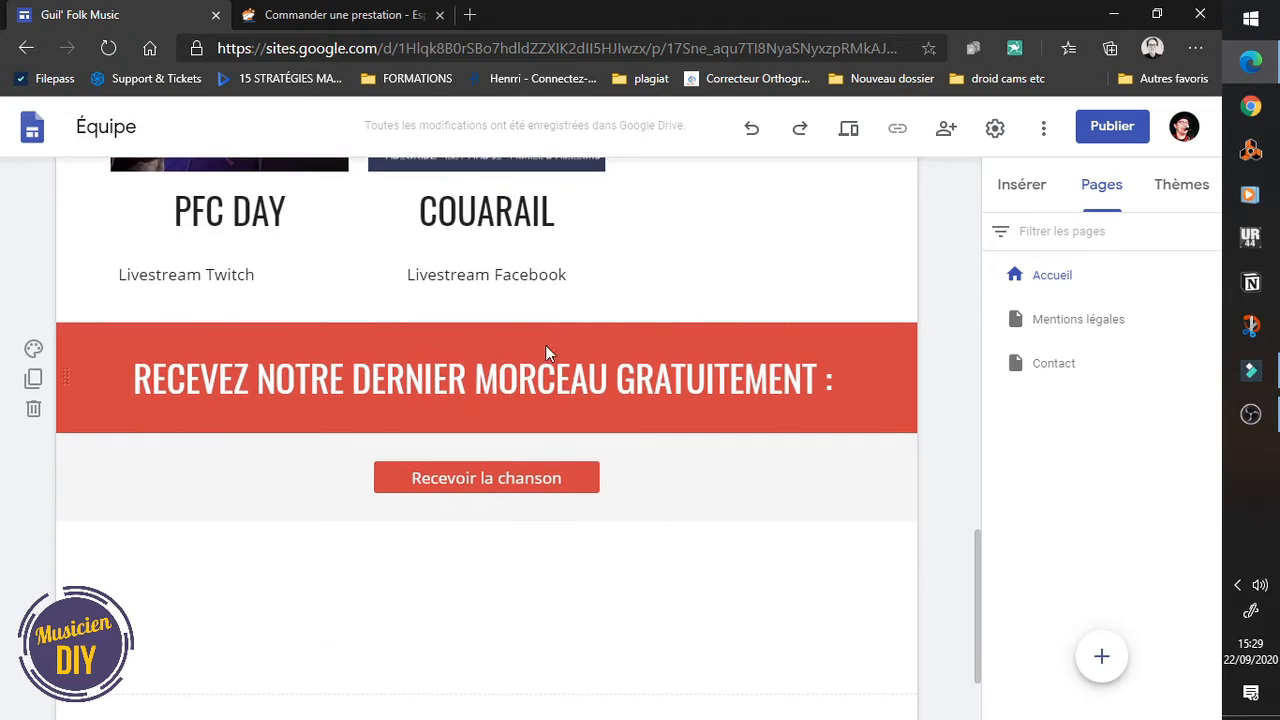
scroll(560, 555, "down", 1)
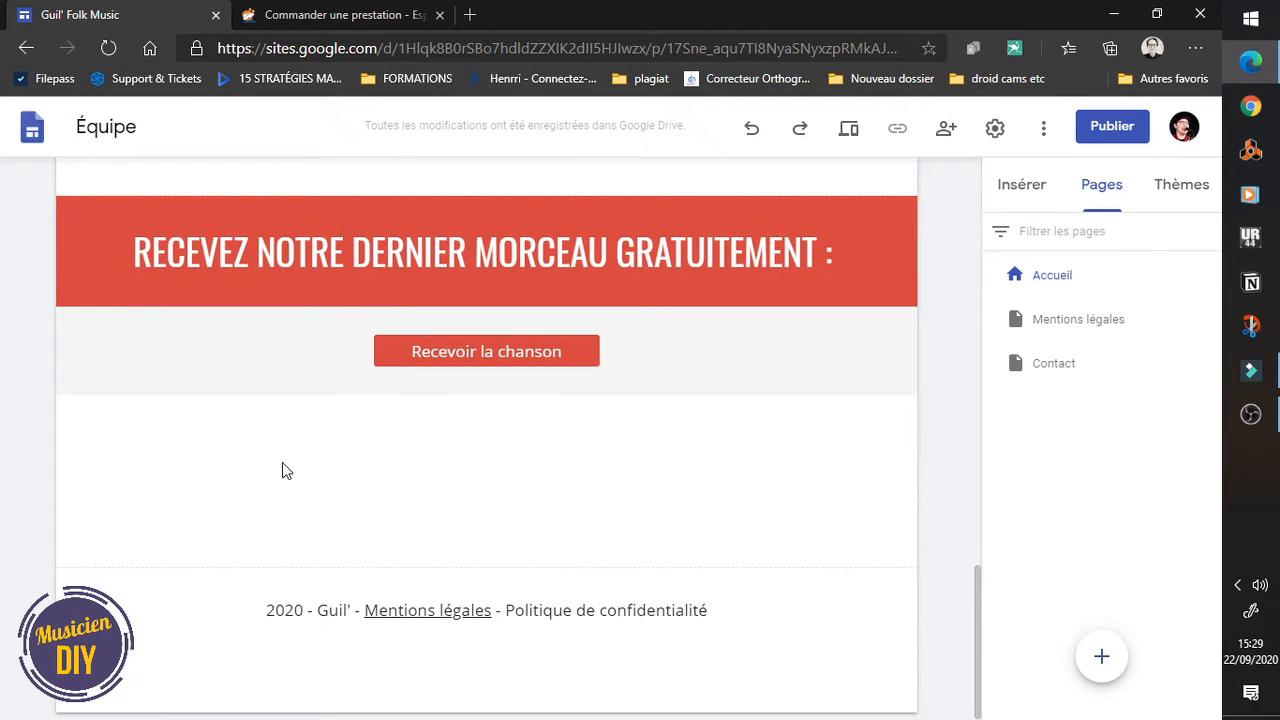
double_click(111, 495)
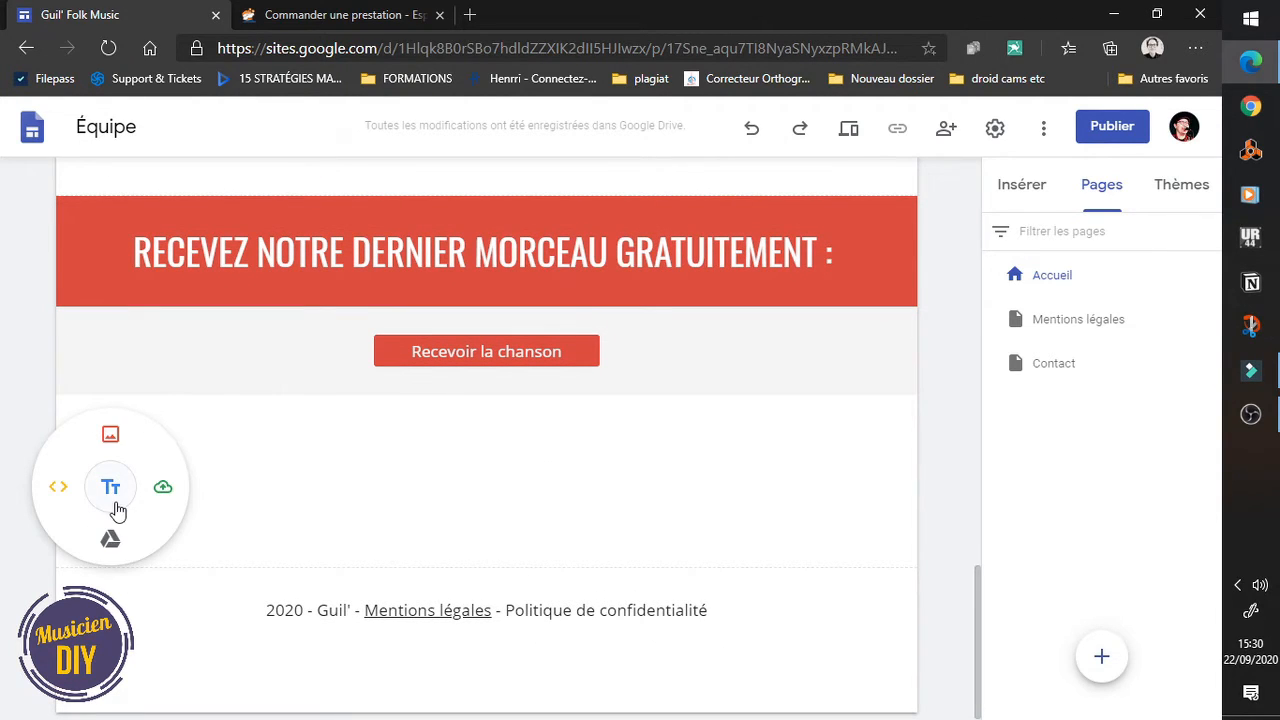
left_click(113, 433)
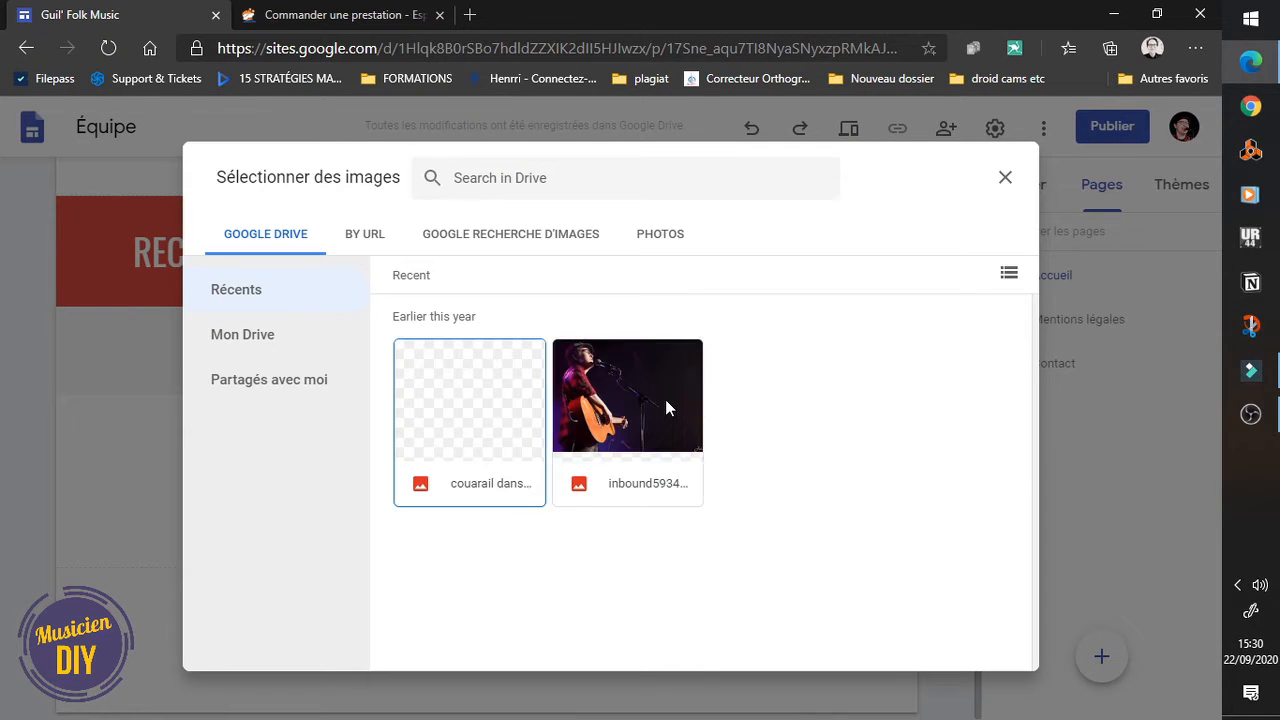
left_click(665, 399)
left_click(1003, 652)
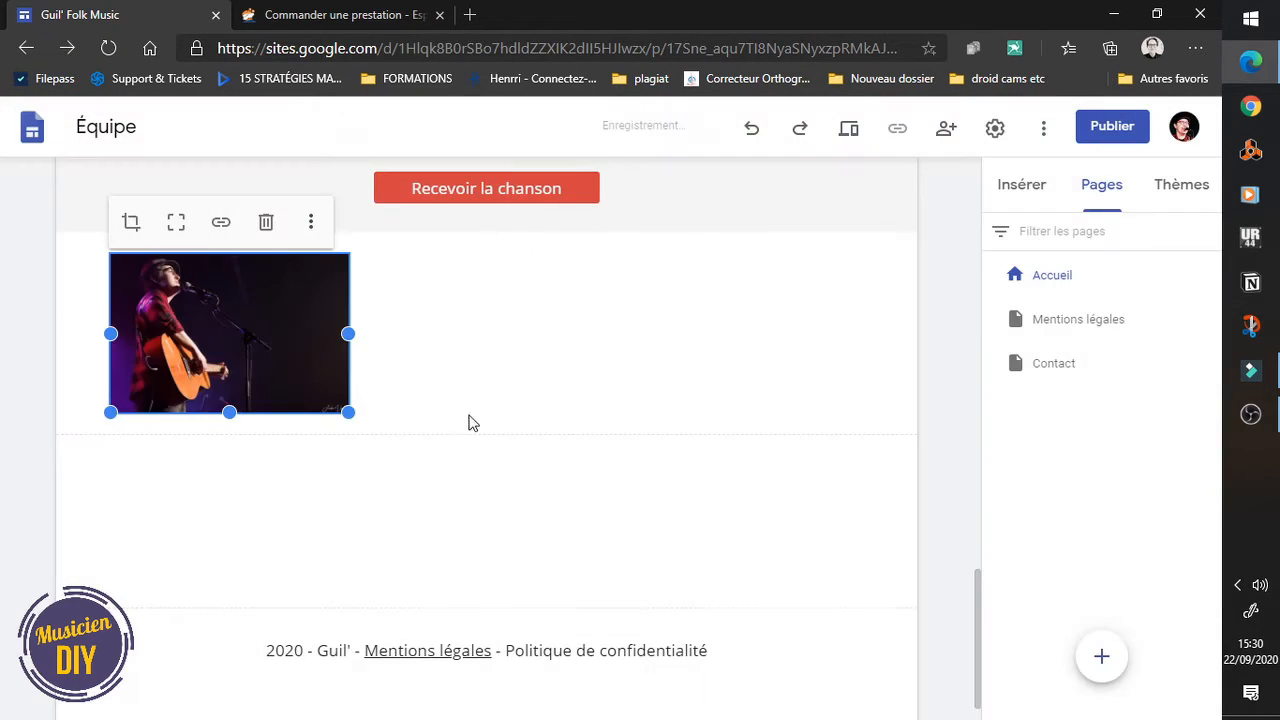
Step: Enlarge the guitarist photo to the full content width and reposition its crop so the singer's whole head is in frame
left_click_drag(348, 413, 887, 683)
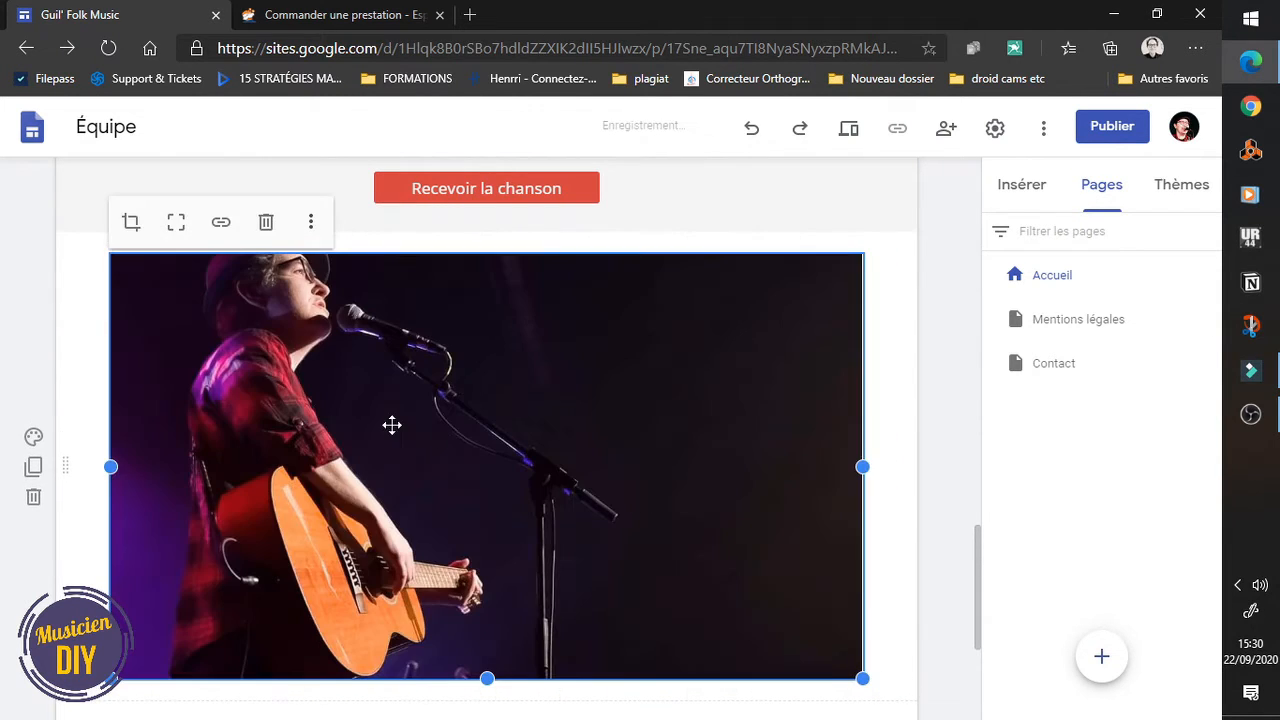
left_click_drag(417, 443, 325, 322)
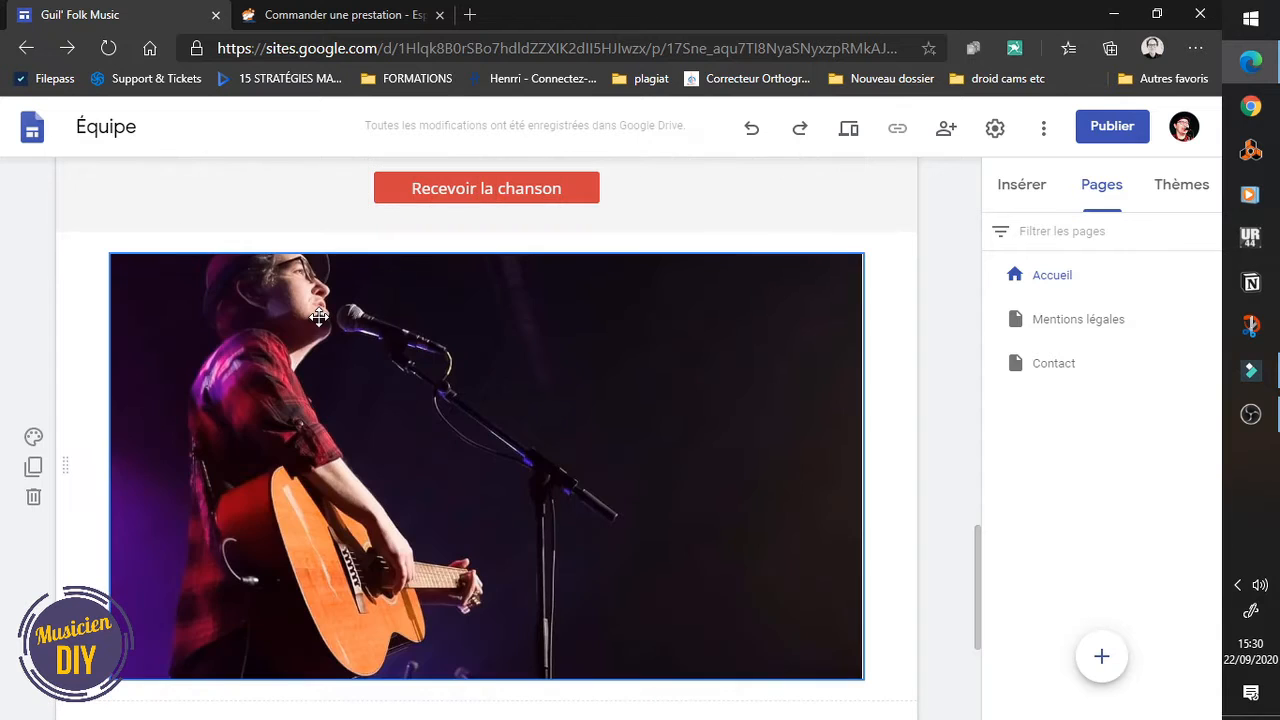
left_click(131, 221)
left_click_drag(380, 354, 395, 406)
left_click(880, 352)
Step: Add a collapsible text block below the photo and title it "NEWS"
scroll(563, 429, "down", 2)
left_click(562, 450)
left_click(1022, 195)
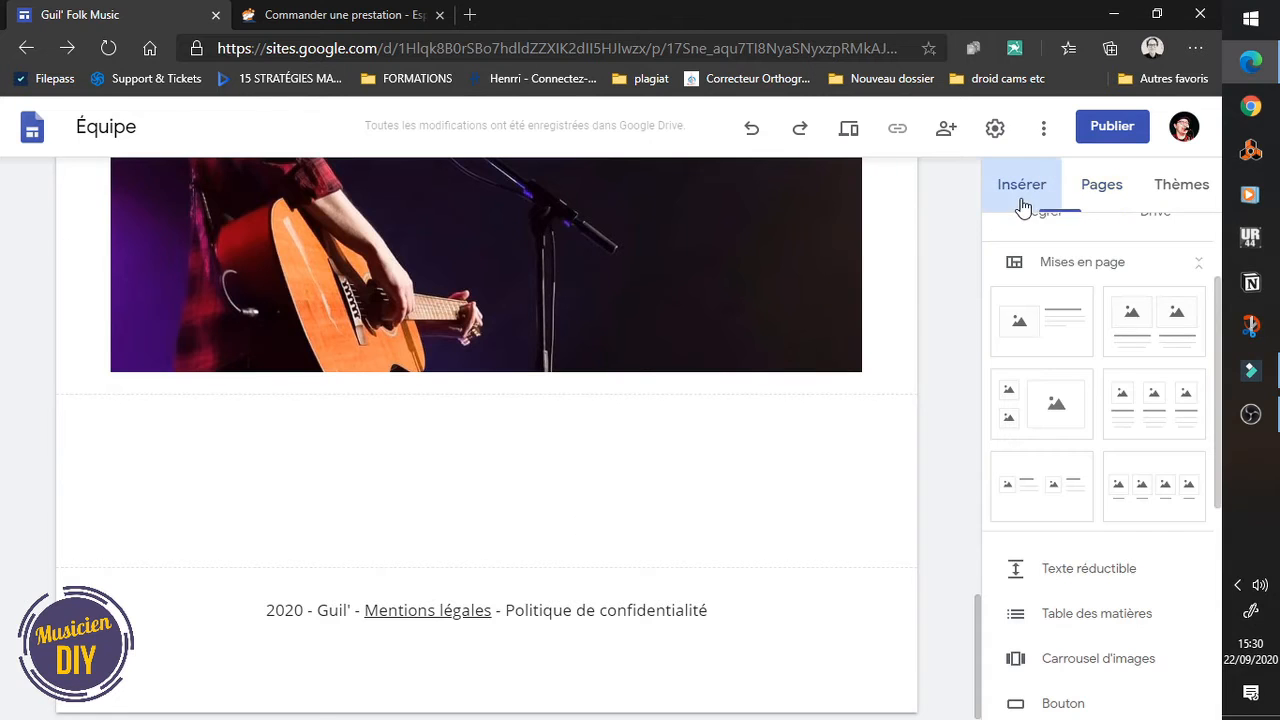
scroll(1070, 429, "down", 3)
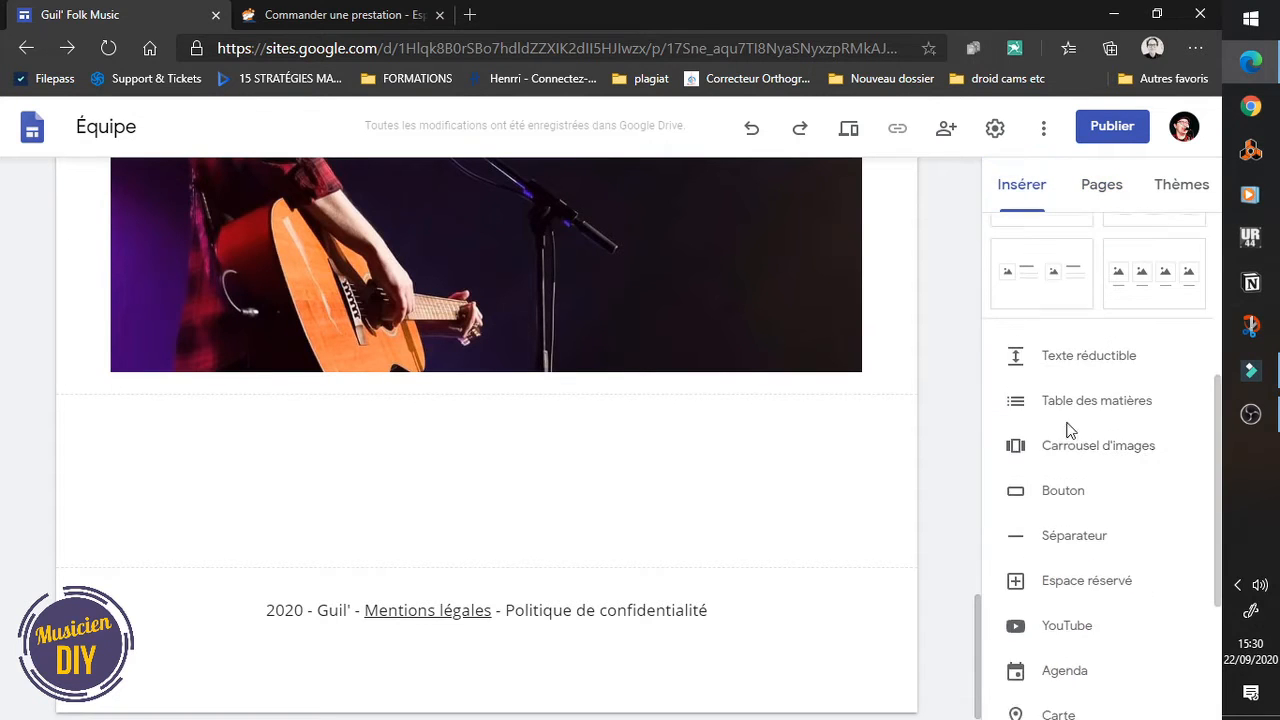
left_click(1085, 340)
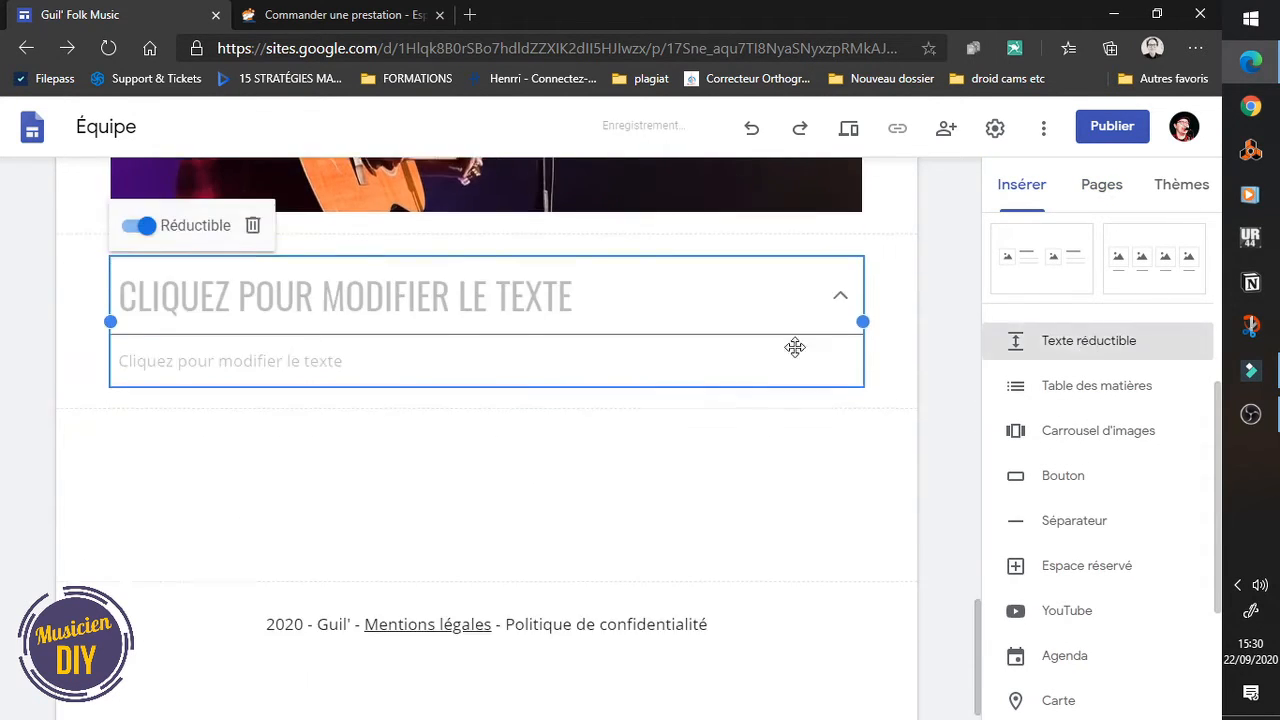
left_click(416, 300)
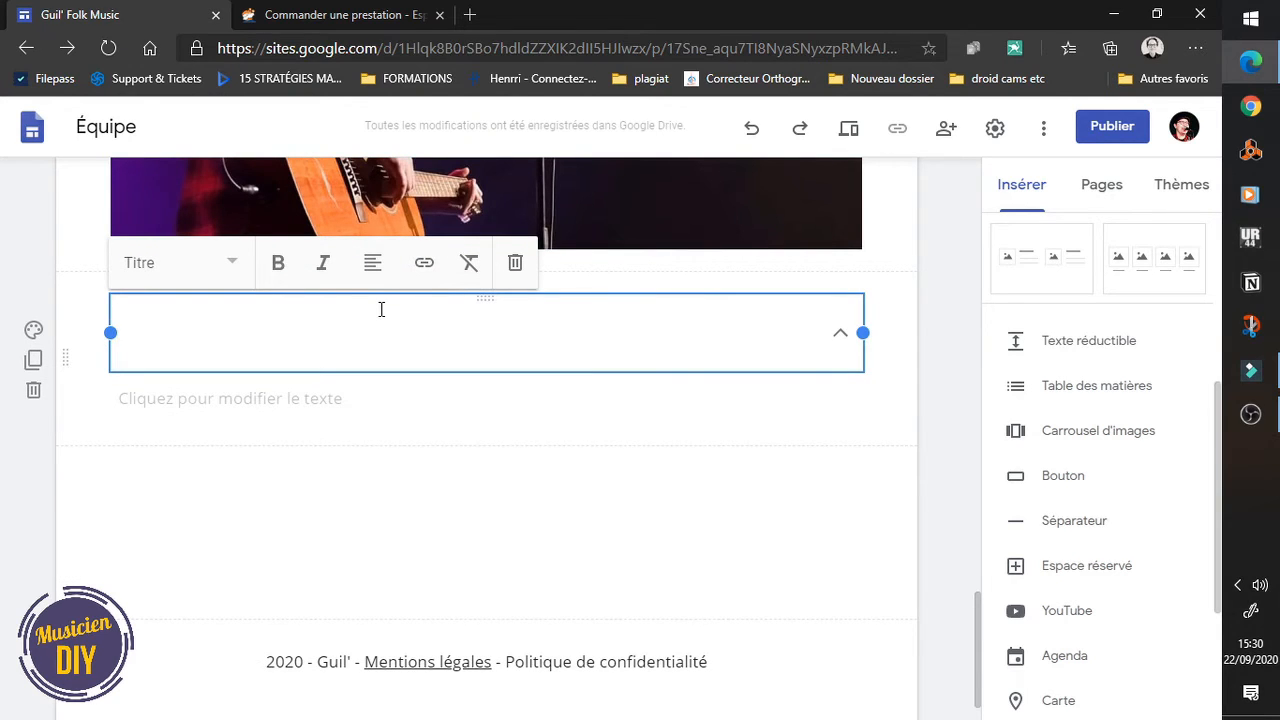
type("NEWS")
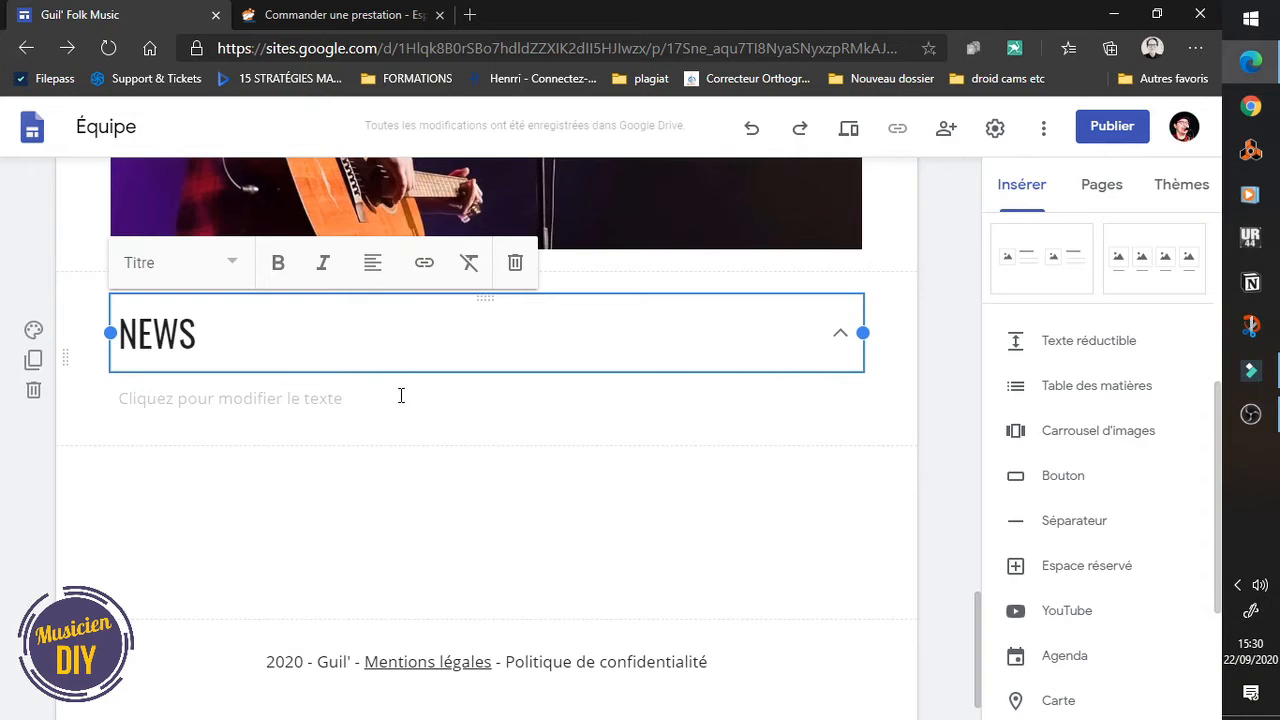
Step: Fill the NEWS block with the bullets "Sorti d'album le 23/08/2020" and "Clip vidéo : tournage à Metz", and collapse it
left_click(401, 399)
key("ctrl+shift+8")
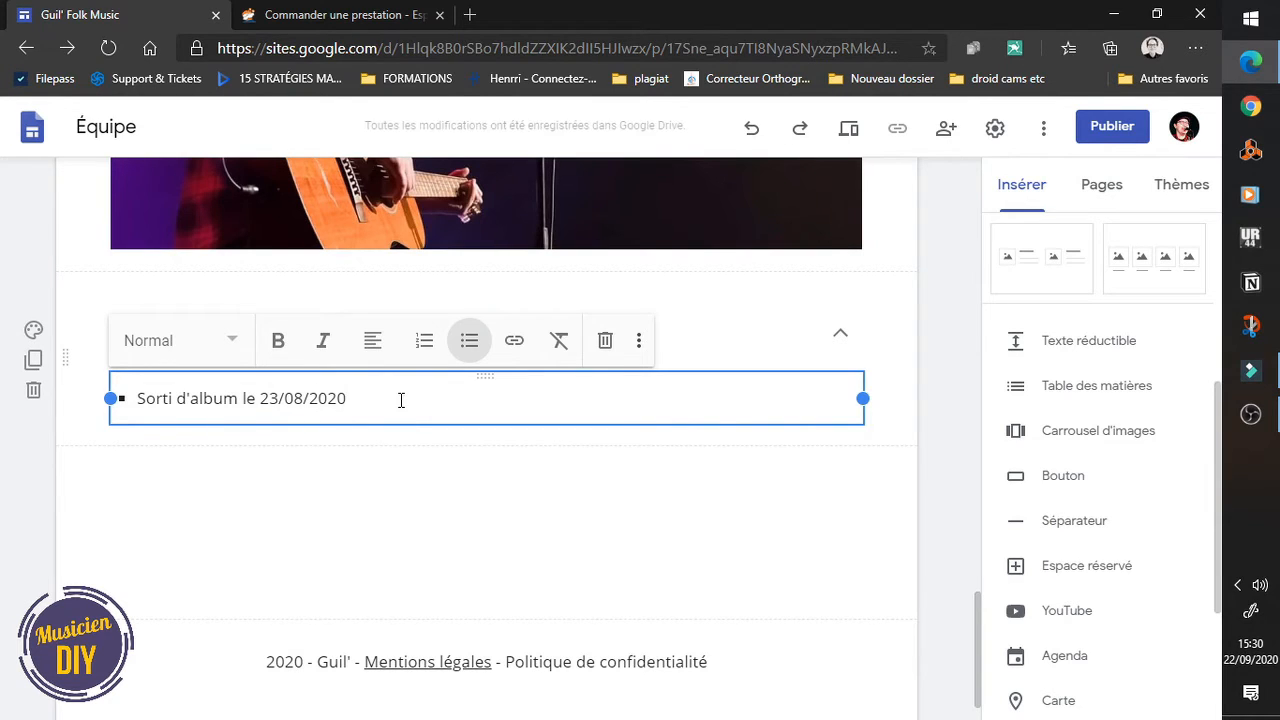
key("Return")
type("Clip vidéo :")
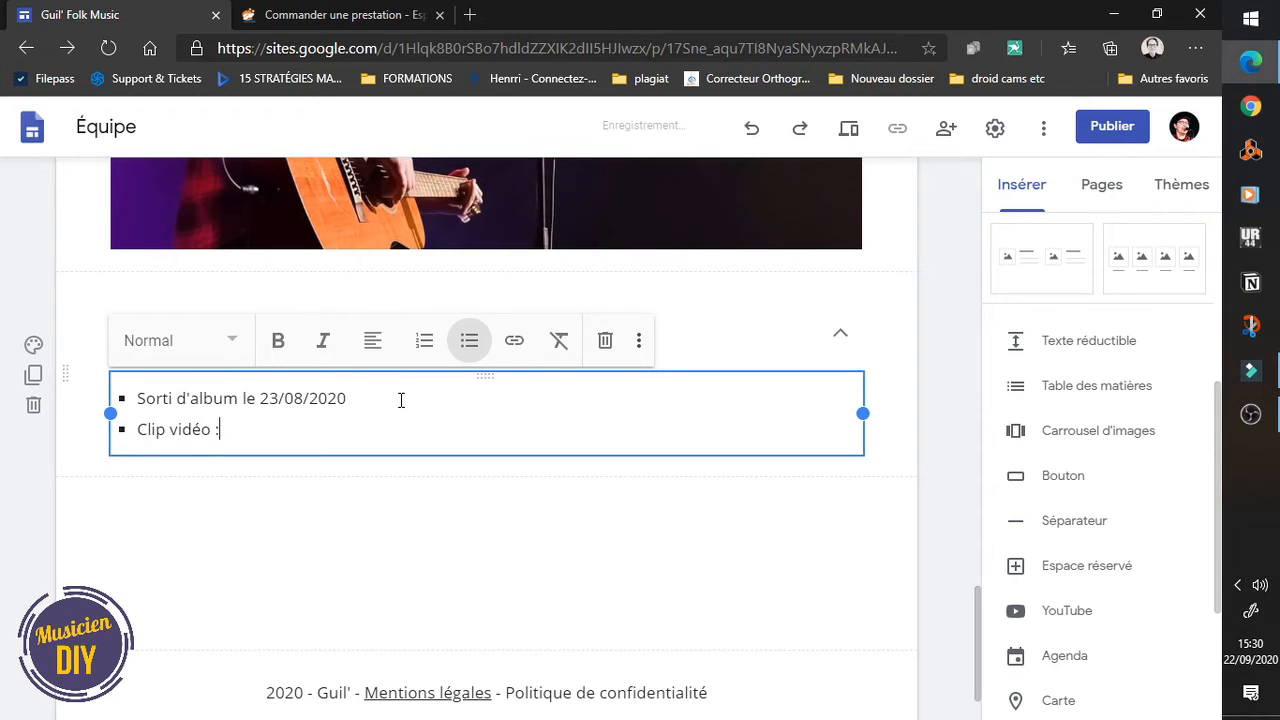
type(" tournage à Metz")
left_click(537, 561)
left_click(840, 336)
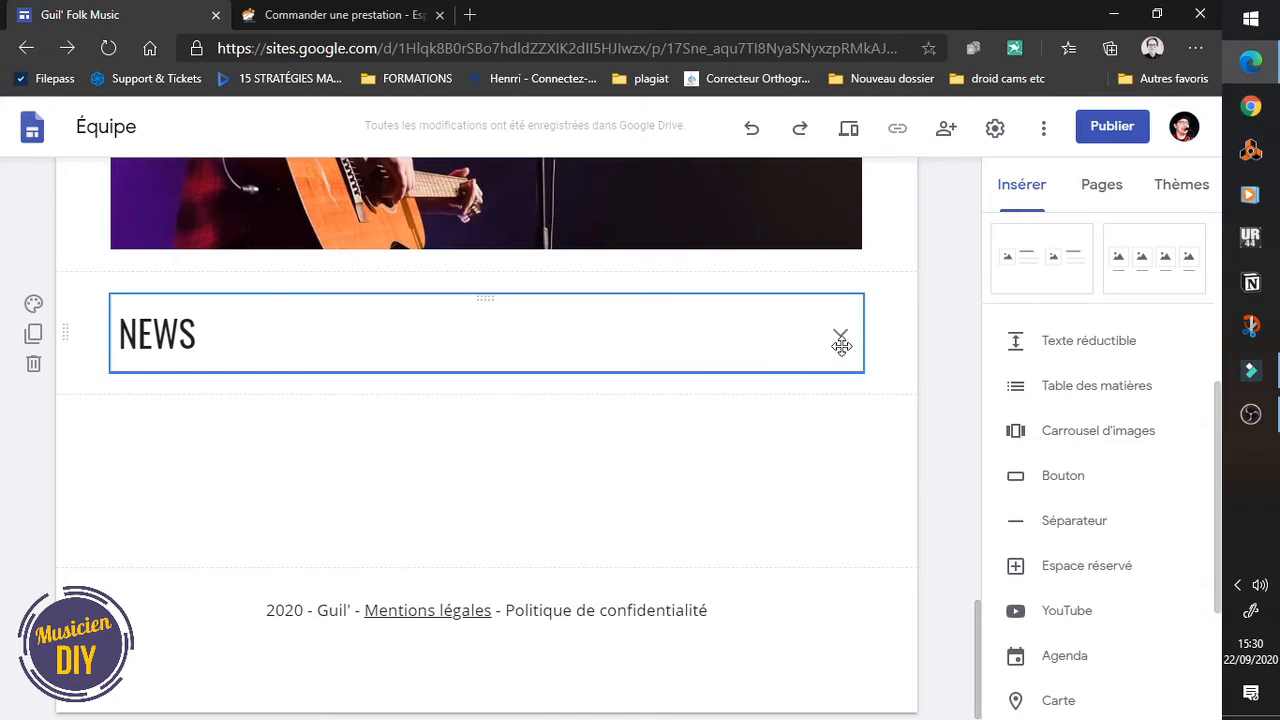
left_click(672, 543)
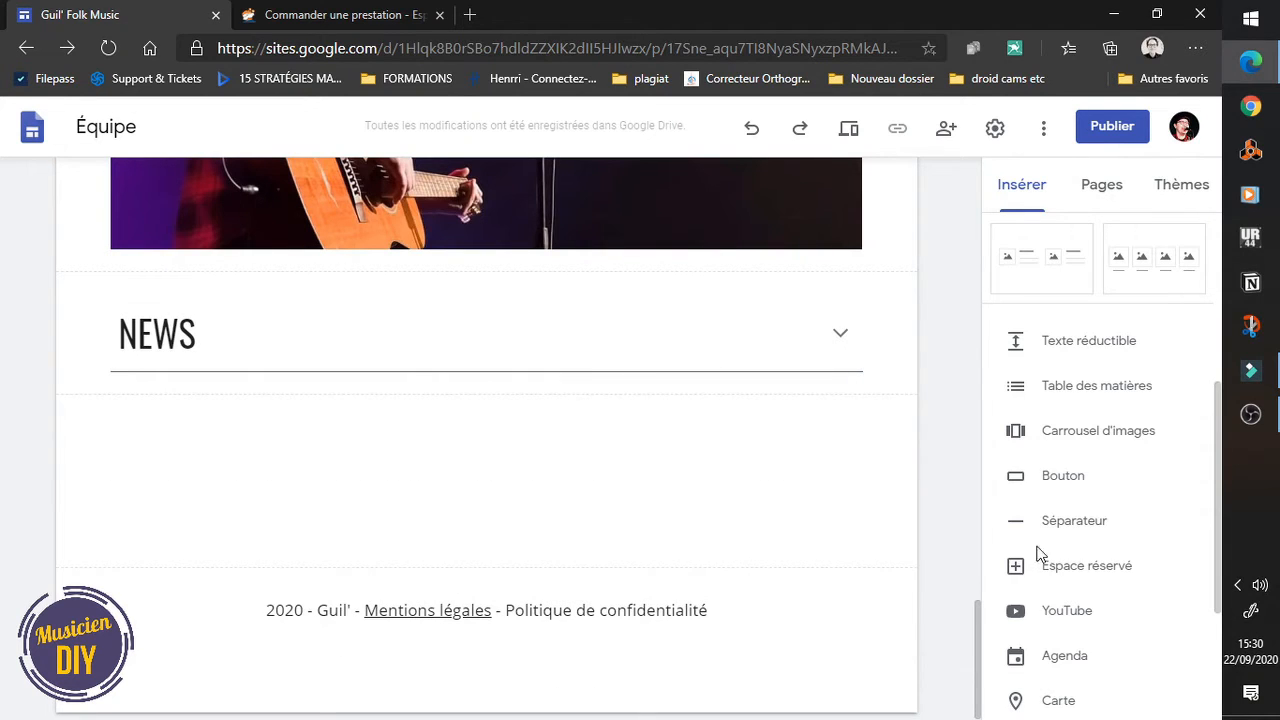
Step: Try a placeholder block below the NEWS section and undo its insertion
left_click(1098, 566)
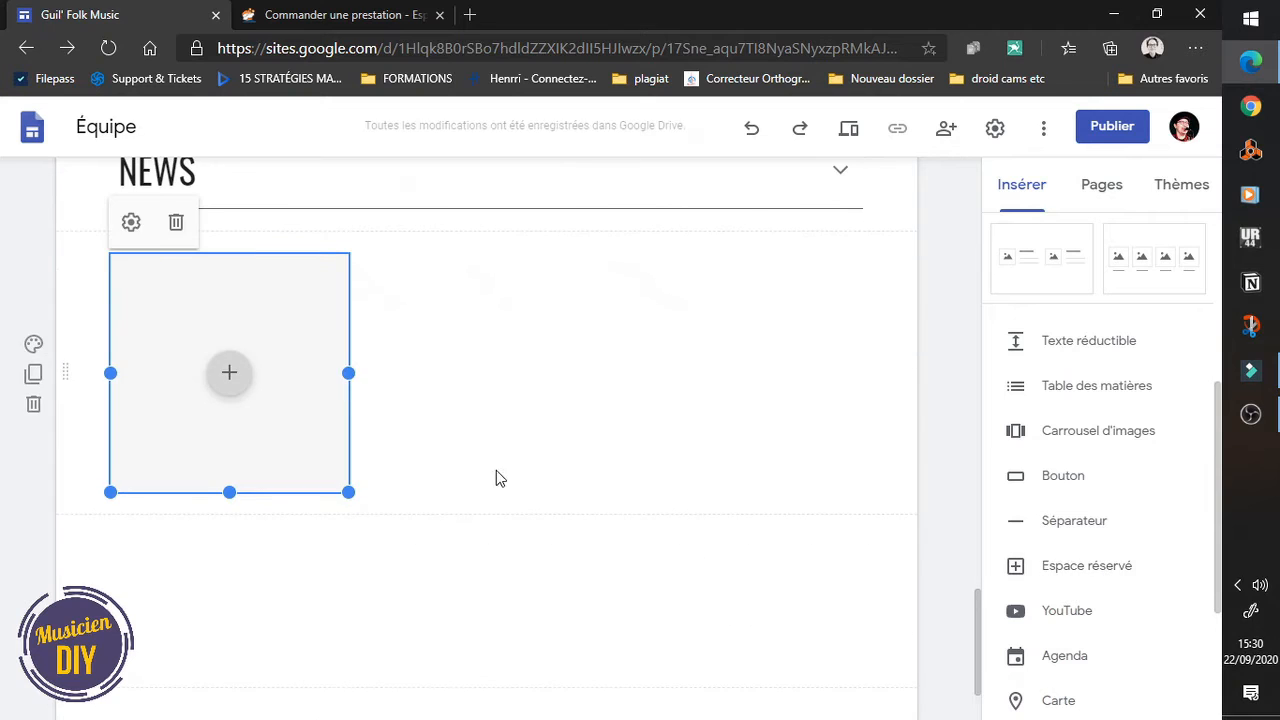
key("ctrl+z")
scroll(1128, 489, "down", 2)
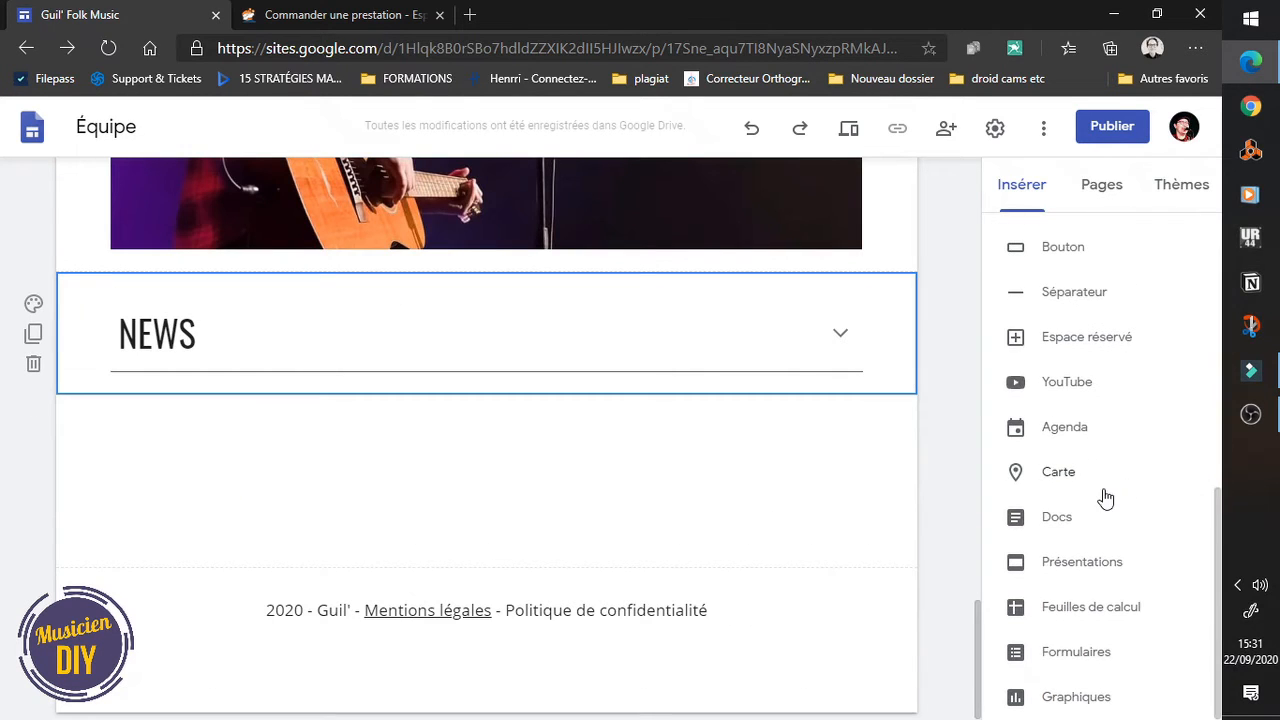
scroll(1105, 498, "up", 5)
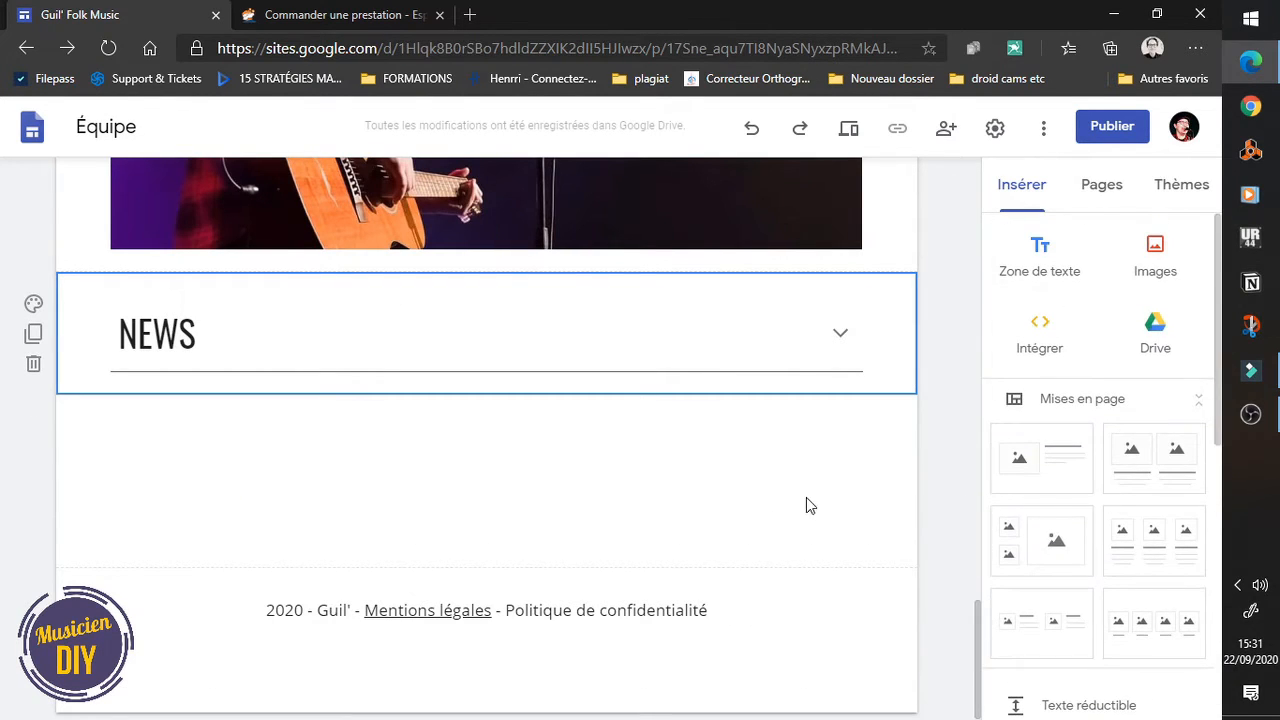
Step: Review the sections of the Accueil page and look at the Google Drive files available for insertion
scroll(810, 500, "up", 4)
scroll(680, 500, "up", 3)
scroll(700, 517, "down", 3)
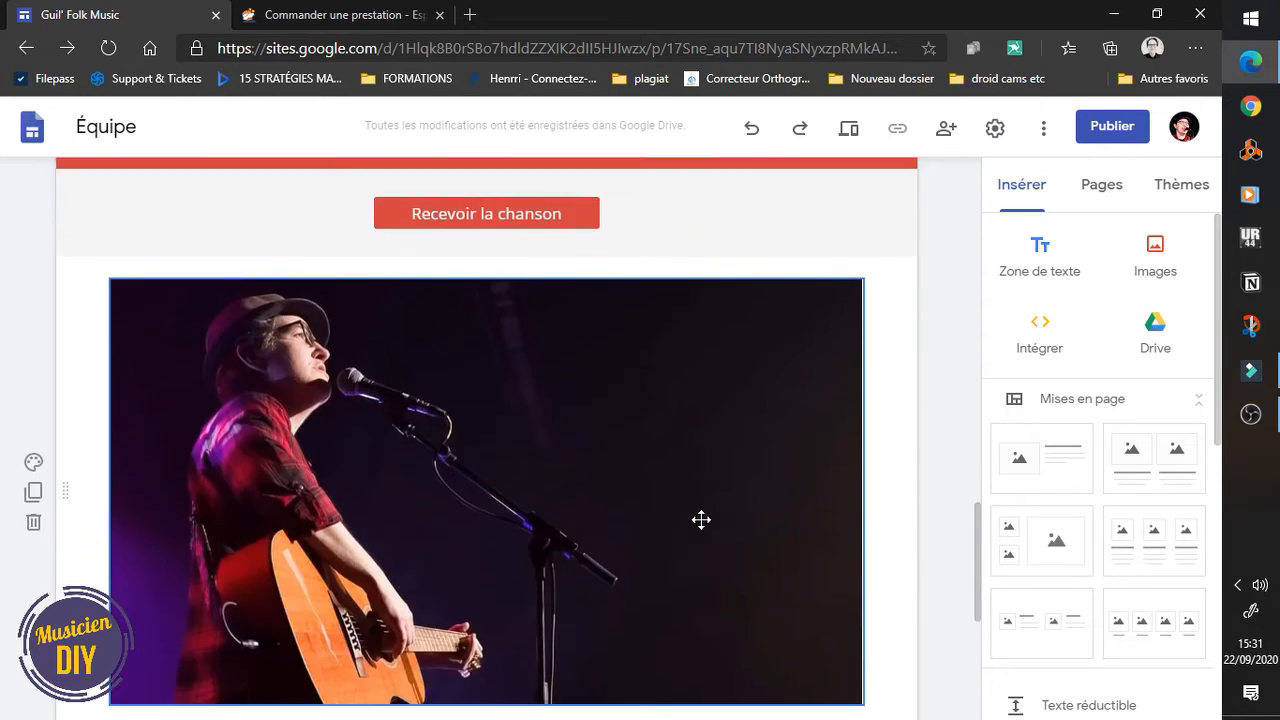
scroll(703, 514, "down", 4)
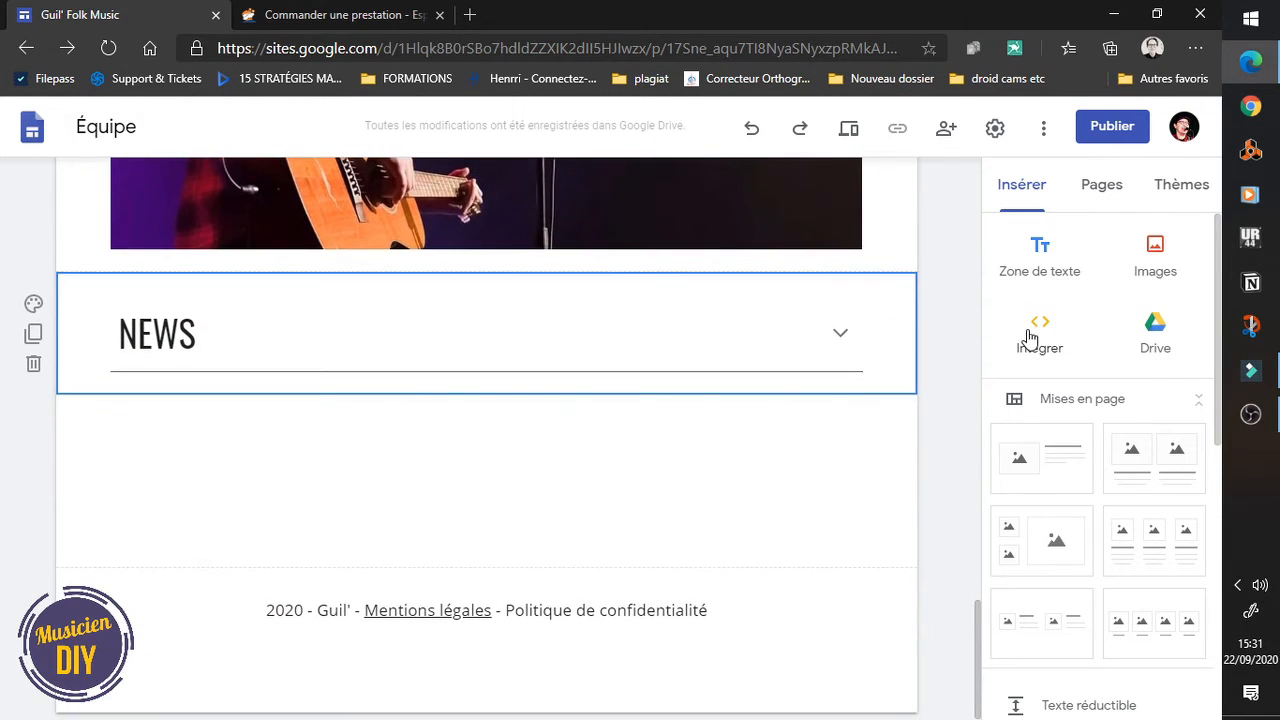
scroll(574, 427, "up", 10)
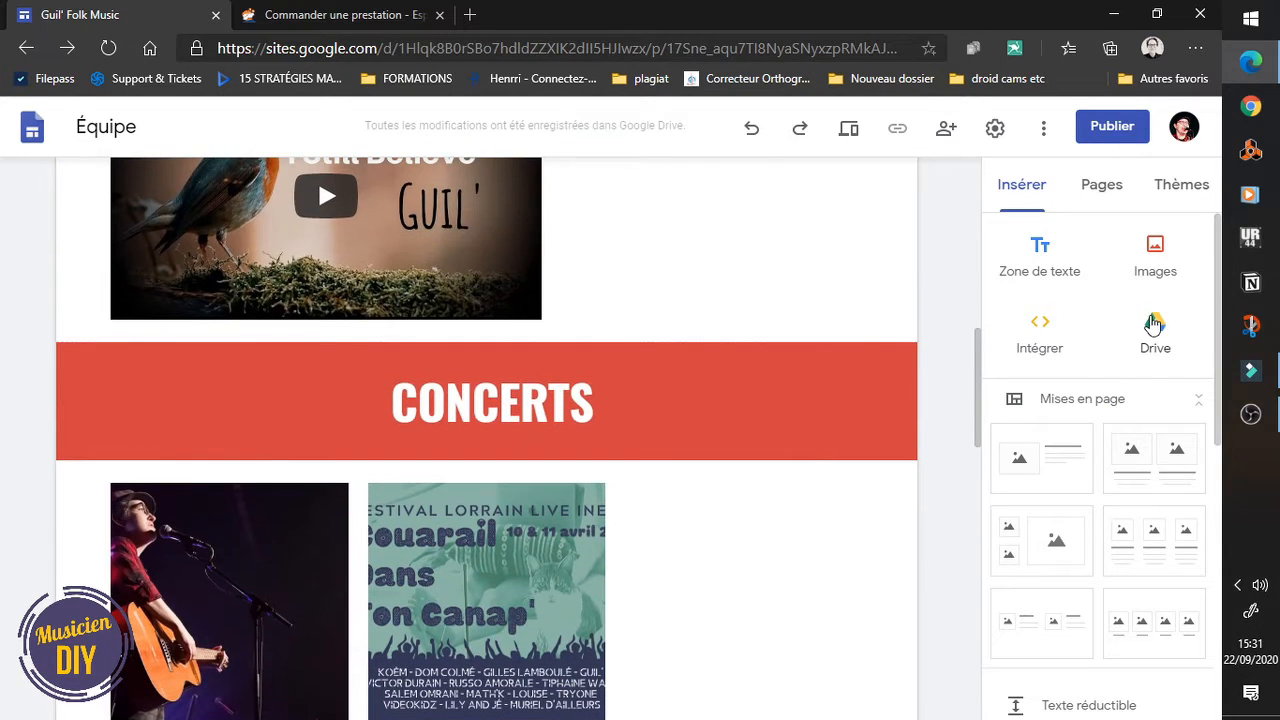
left_click(1153, 325)
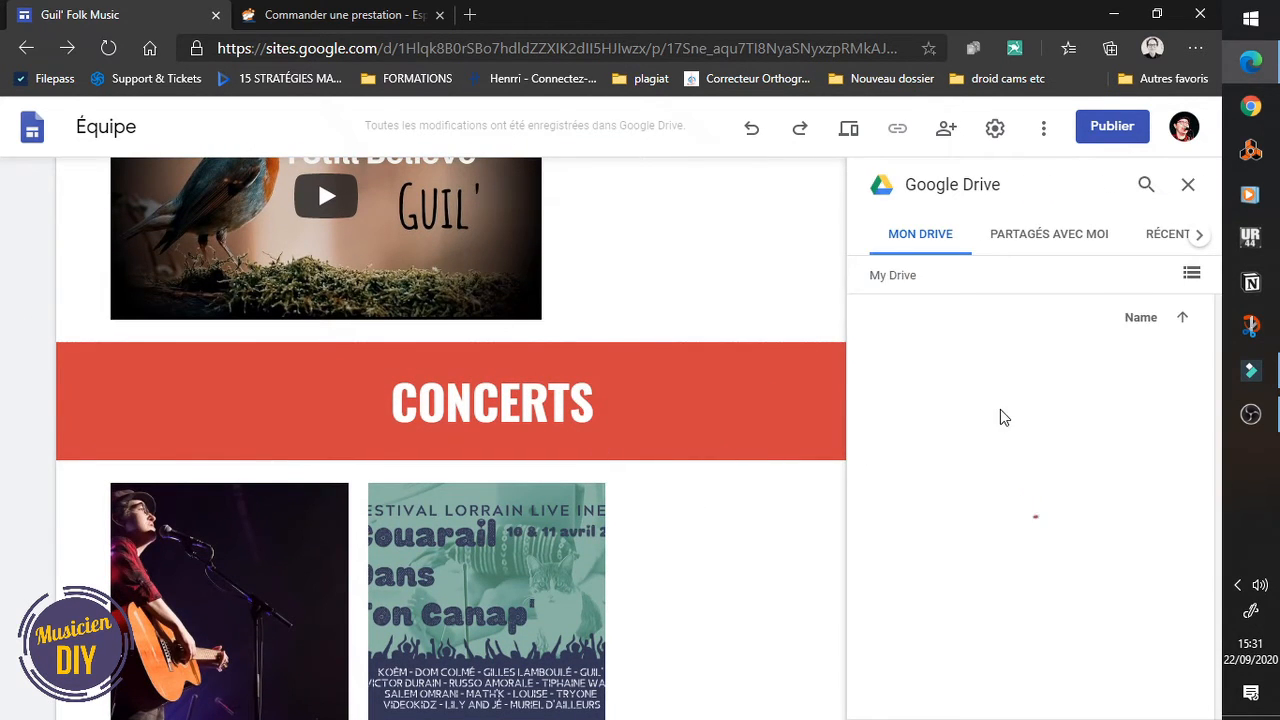
left_click(1188, 184)
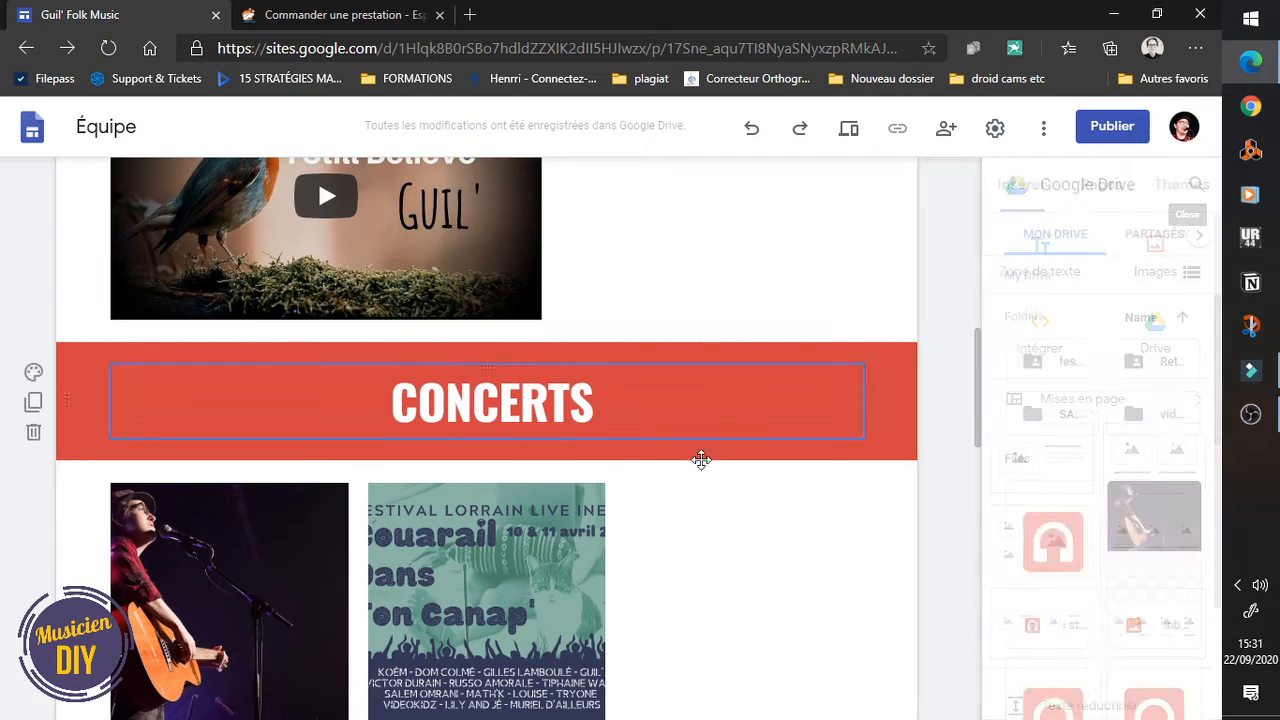
scroll(640, 600, "up", 8)
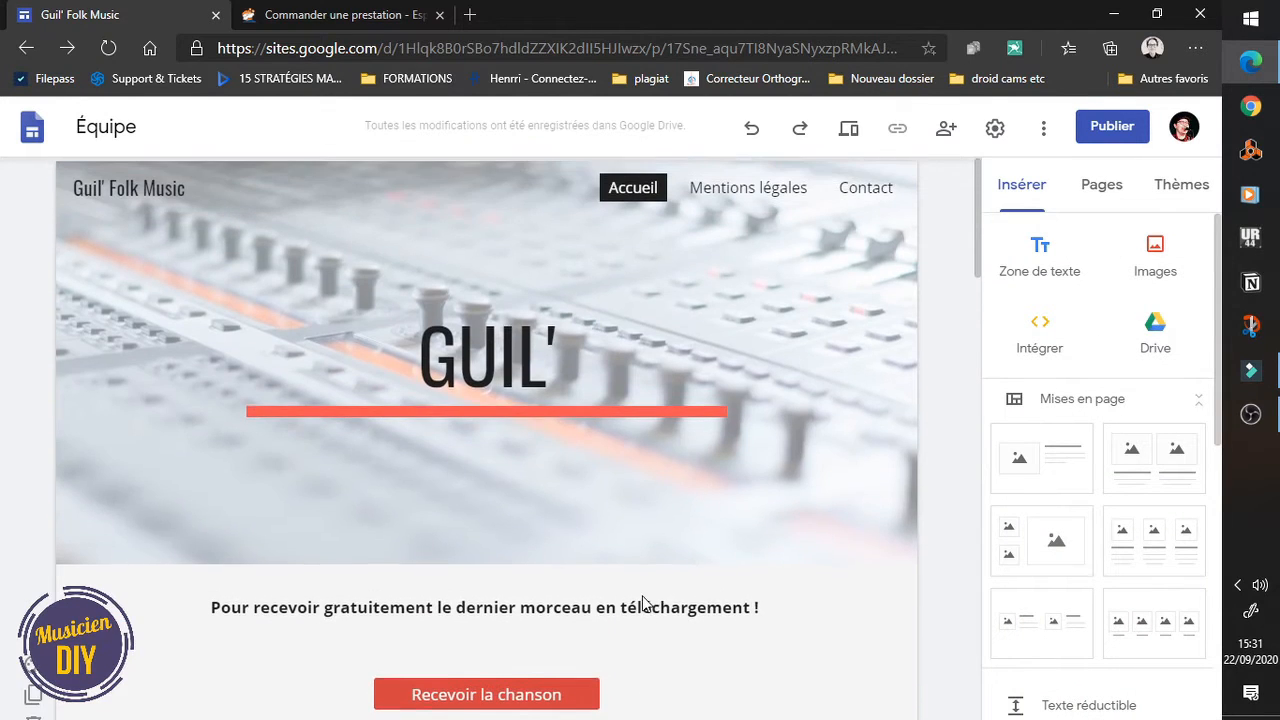
Step: Try the Aristote, Diplomate and Niveau themes on the site and reapply the Impression theme
left_click(1177, 190)
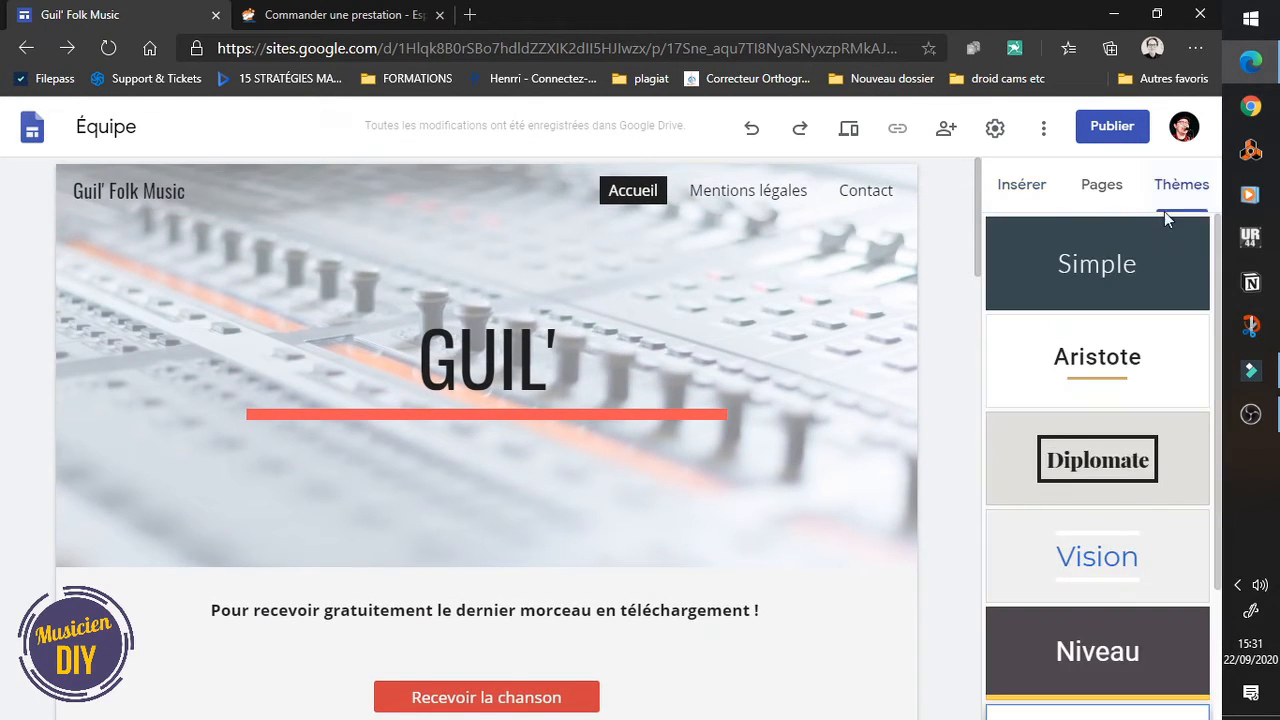
left_click(1055, 368)
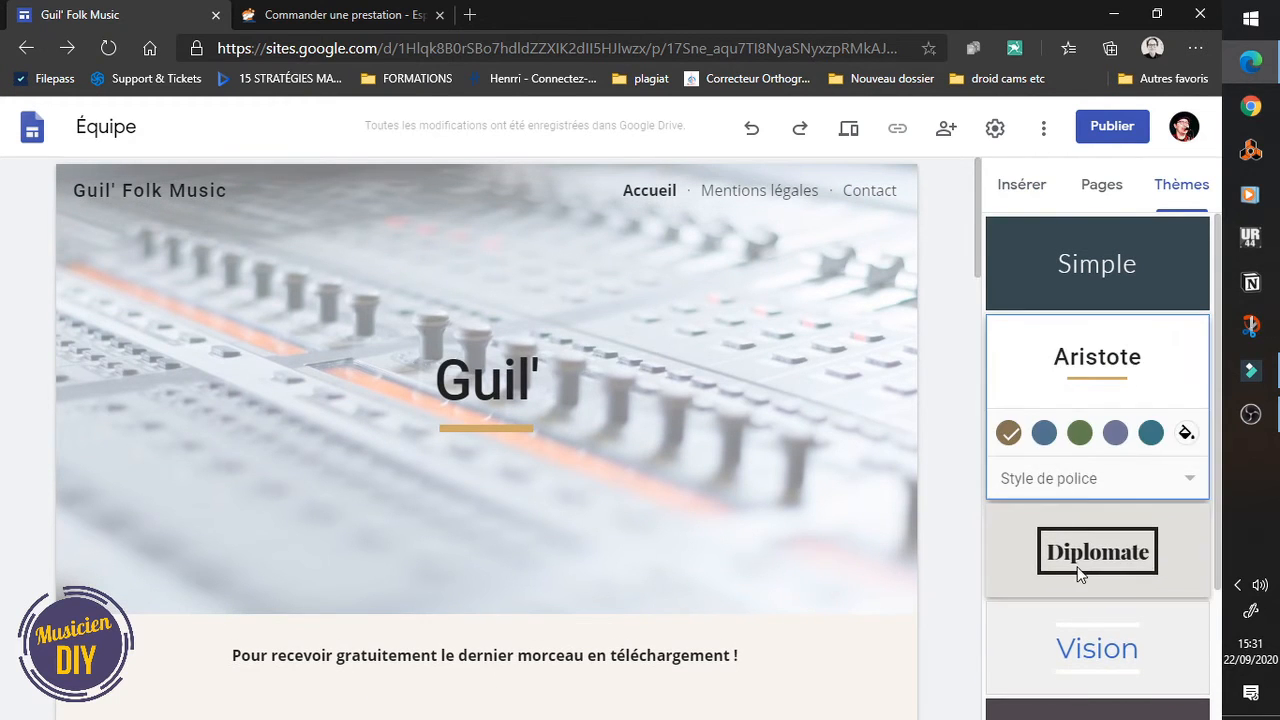
left_click(1078, 570)
scroll(1078, 540, "down", 2)
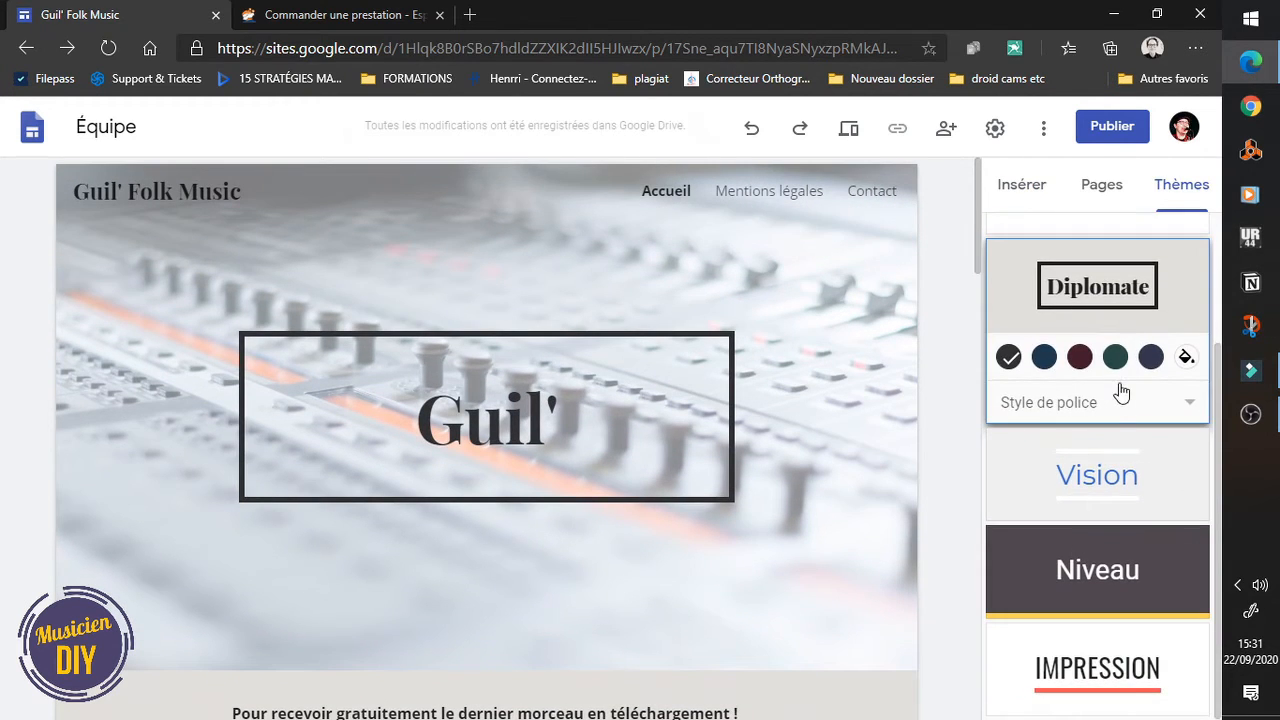
left_click(1106, 568)
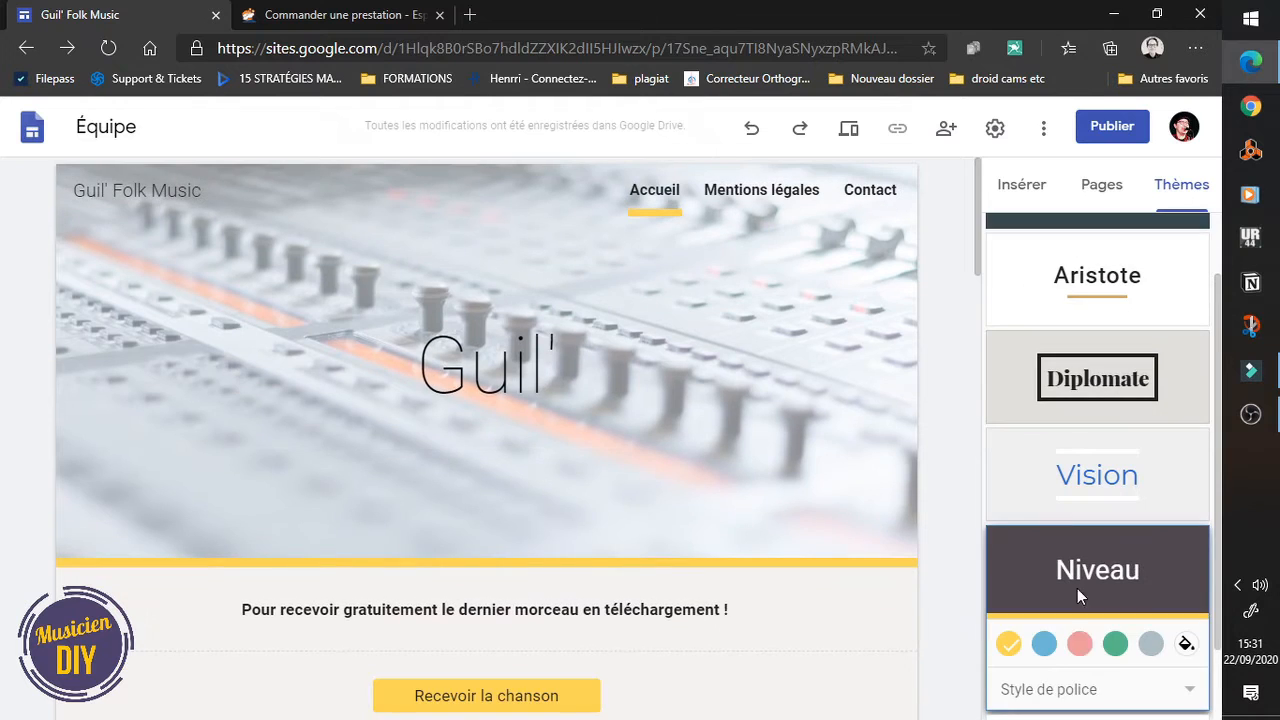
scroll(1128, 688, "down", 1)
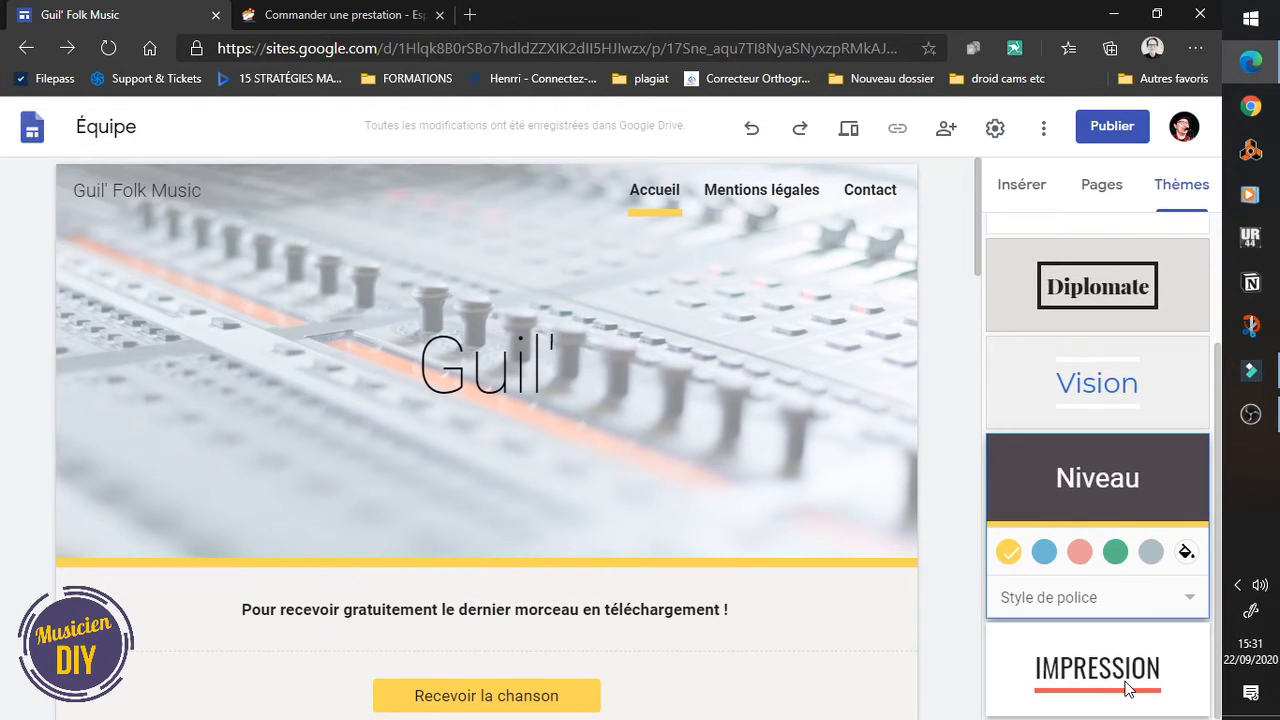
left_click(1128, 688)
Step: View the Impression theme's font styles without changing them, and set the theme's accent colour to blue-grey
left_click(1047, 704)
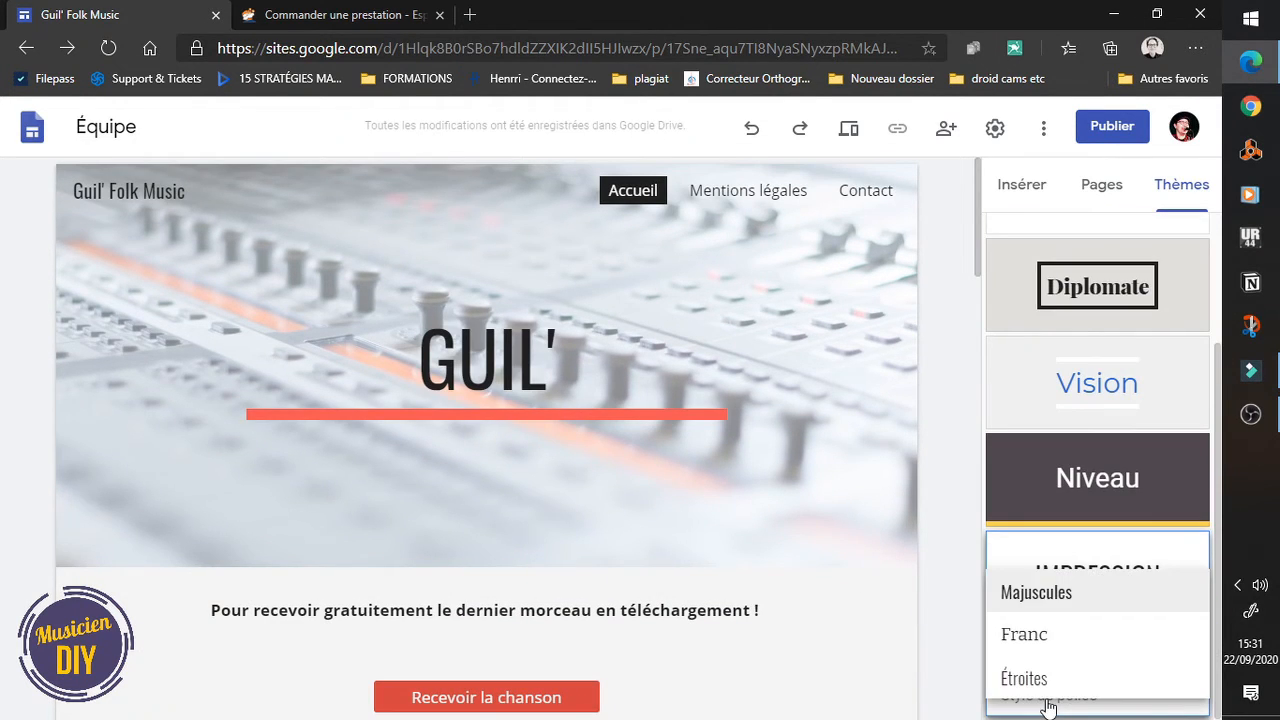
left_click(1047, 706)
left_click(1115, 650)
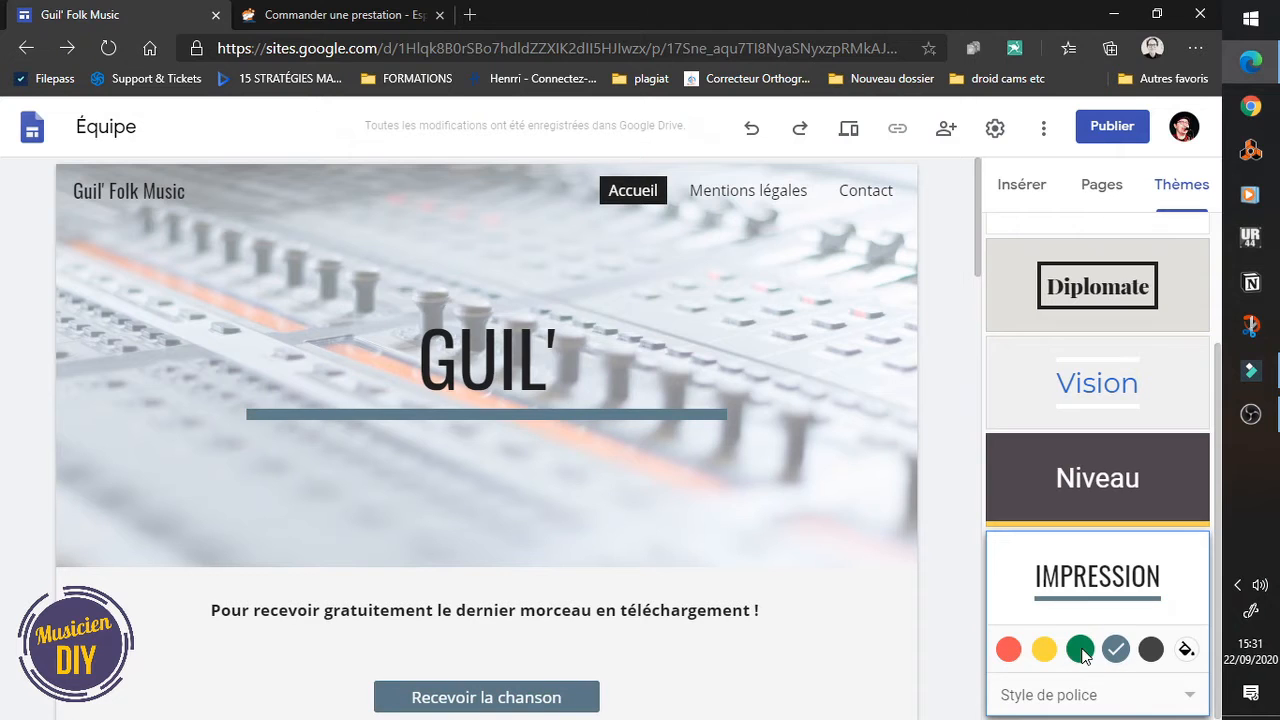
Step: Set the Impression theme's accent colour to dark grey and check the song download and VIDEOS sections
left_click(1150, 652)
scroll(894, 510, "down", 3)
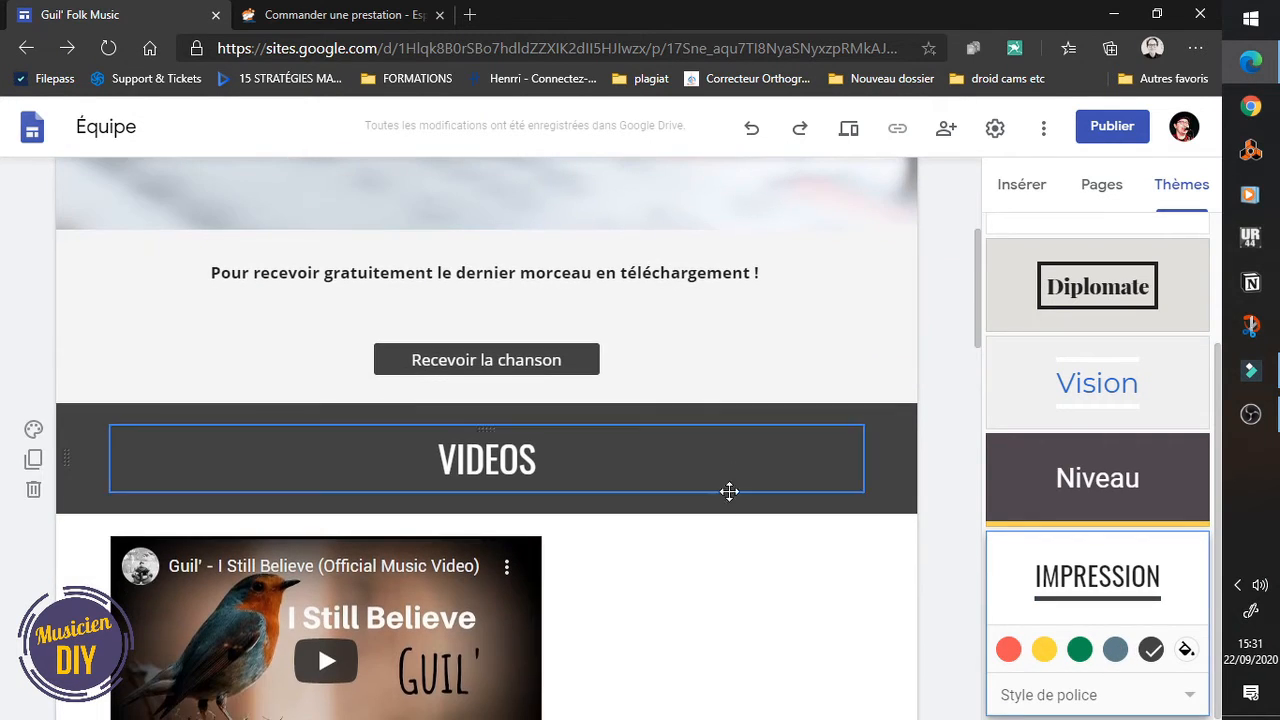
scroll(982, 531, "up", 2)
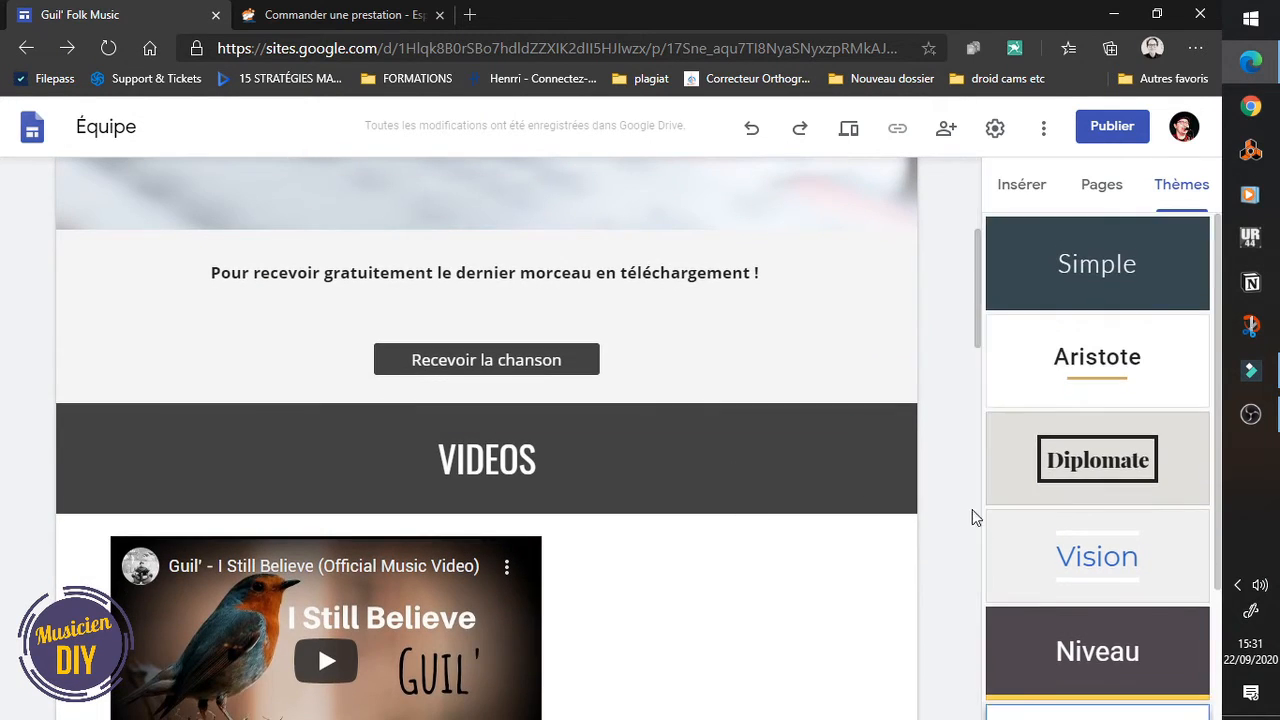
scroll(791, 529, "up", 3)
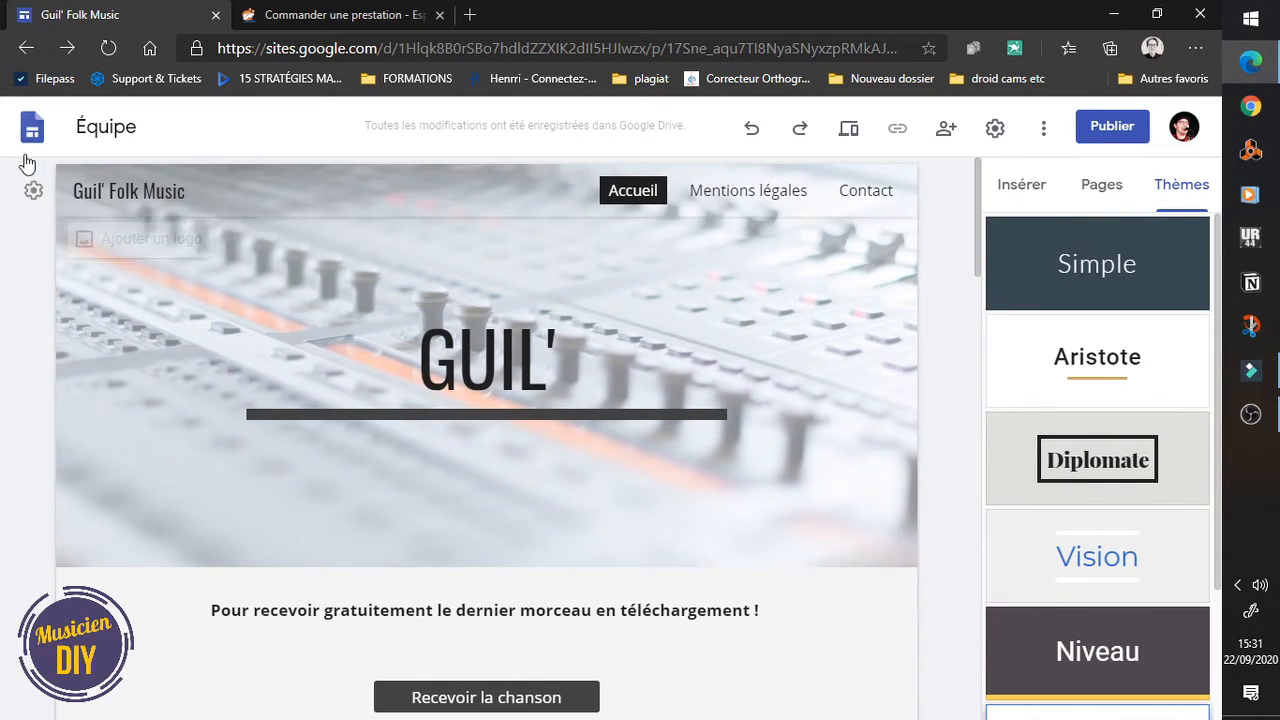
Step: Rename the site file from the template's name to "Site web guil"
left_click(108, 117)
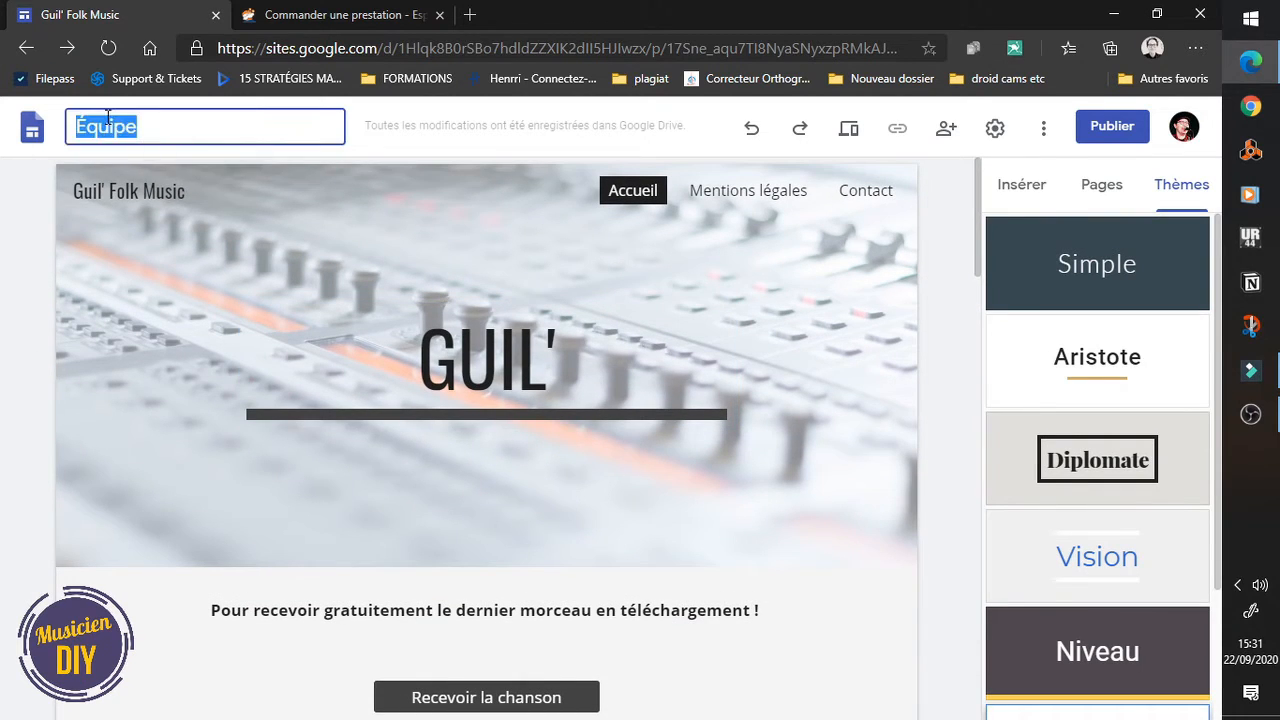
type("Site web guil")
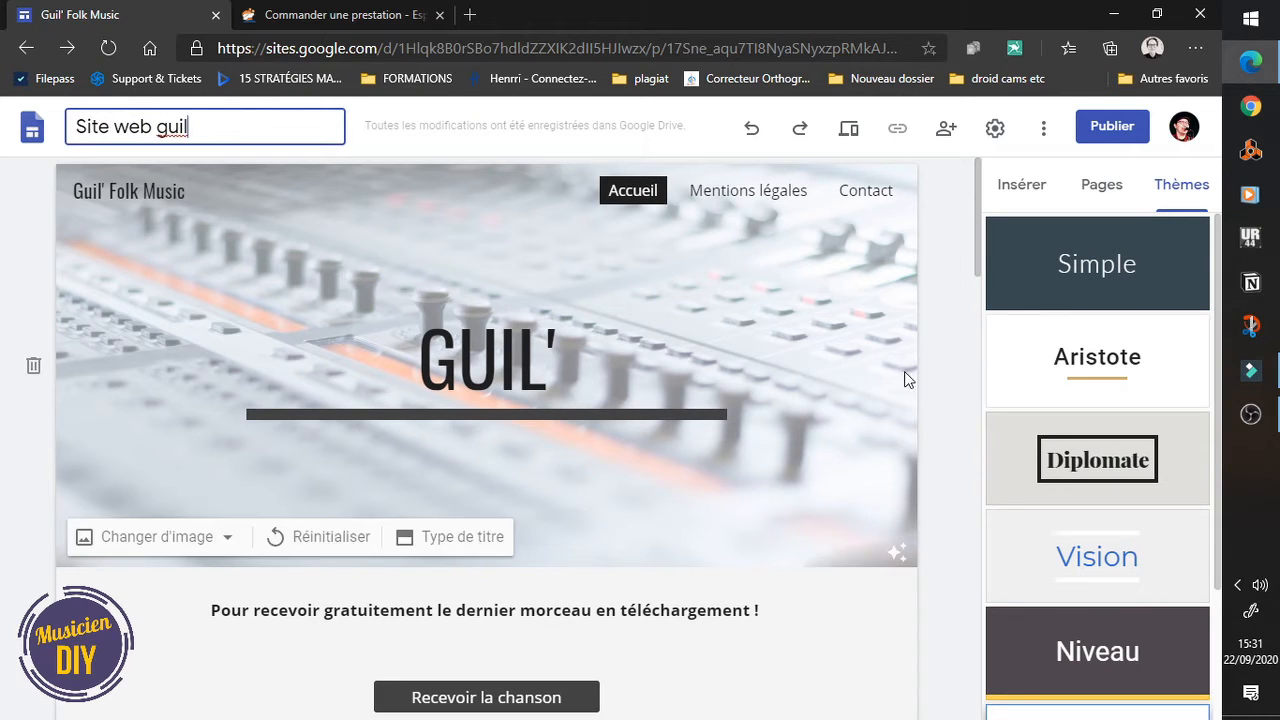
left_click(955, 303)
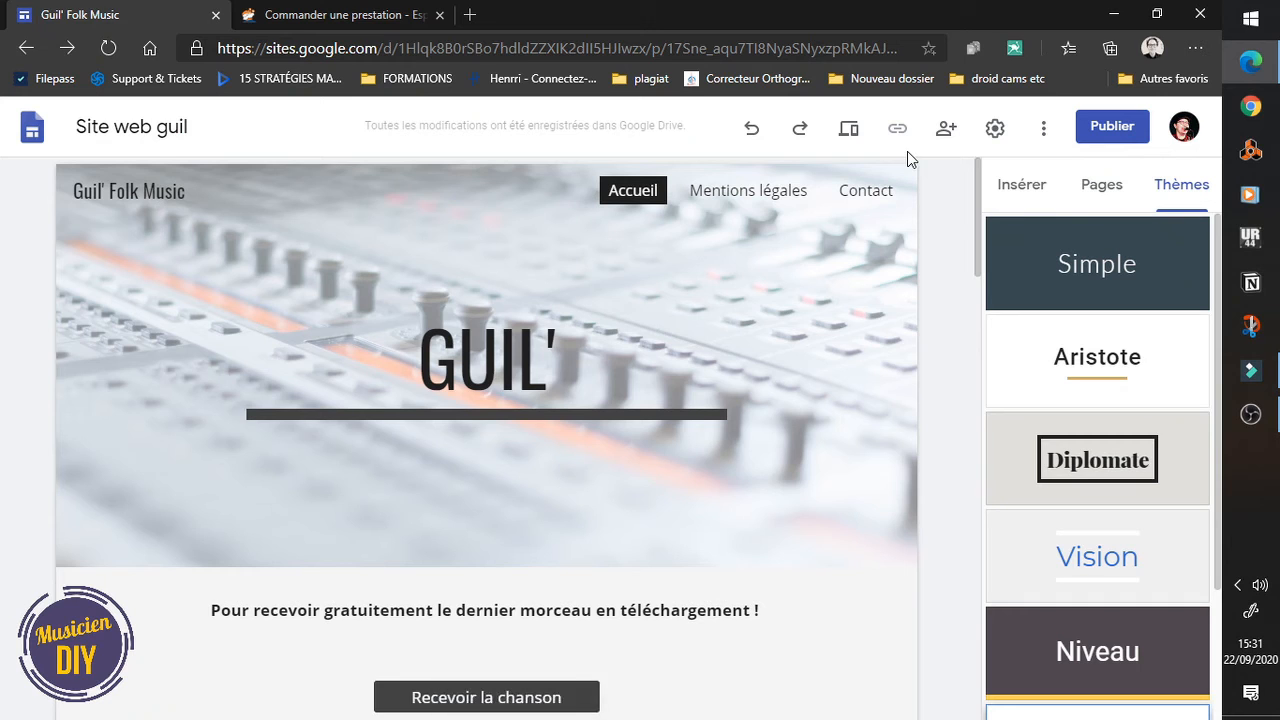
Step: Preview the site, test the "Recevoir la chanson" button's link, and return to the Accueil page
left_click(850, 132)
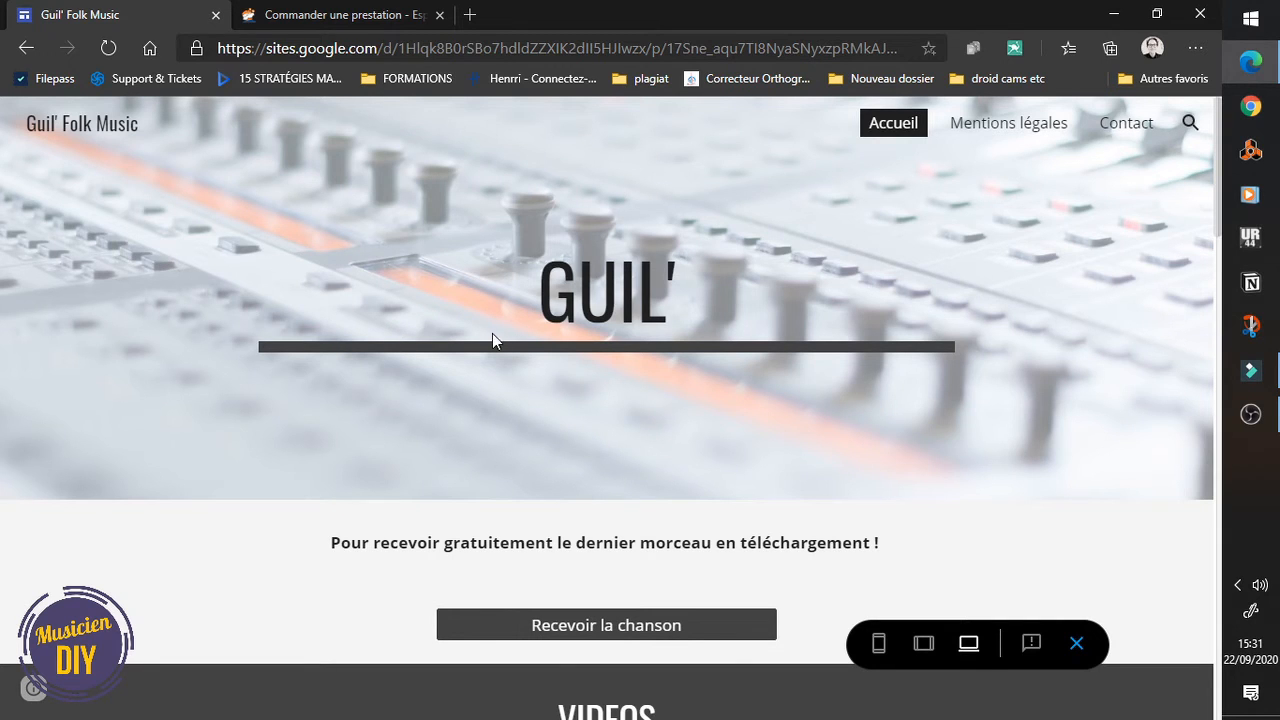
scroll(433, 378, "down", 3)
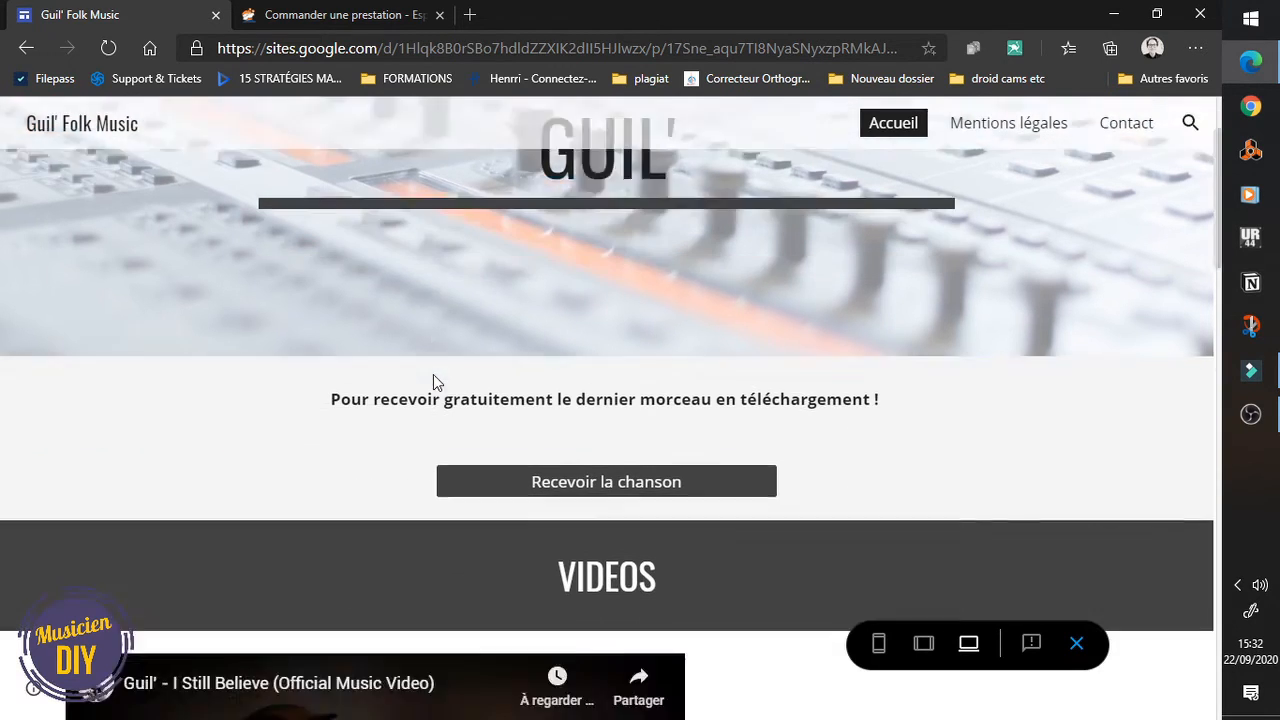
left_click(569, 345)
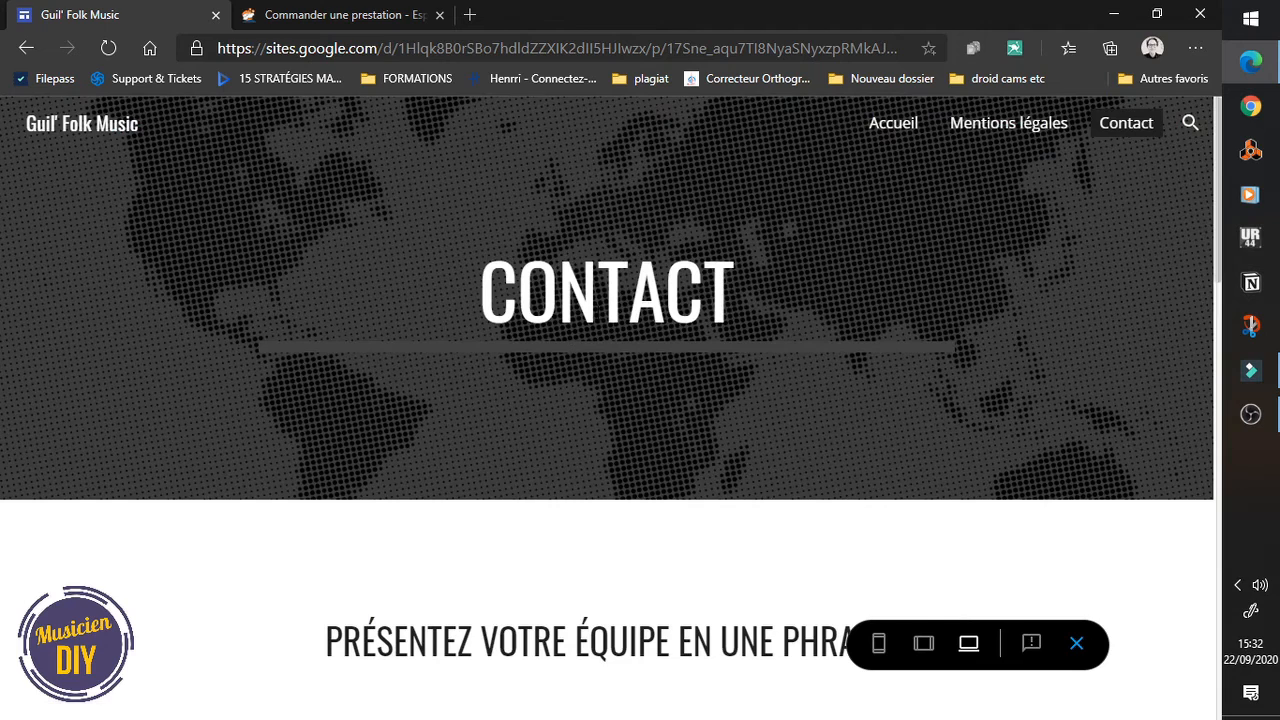
left_click(26, 48)
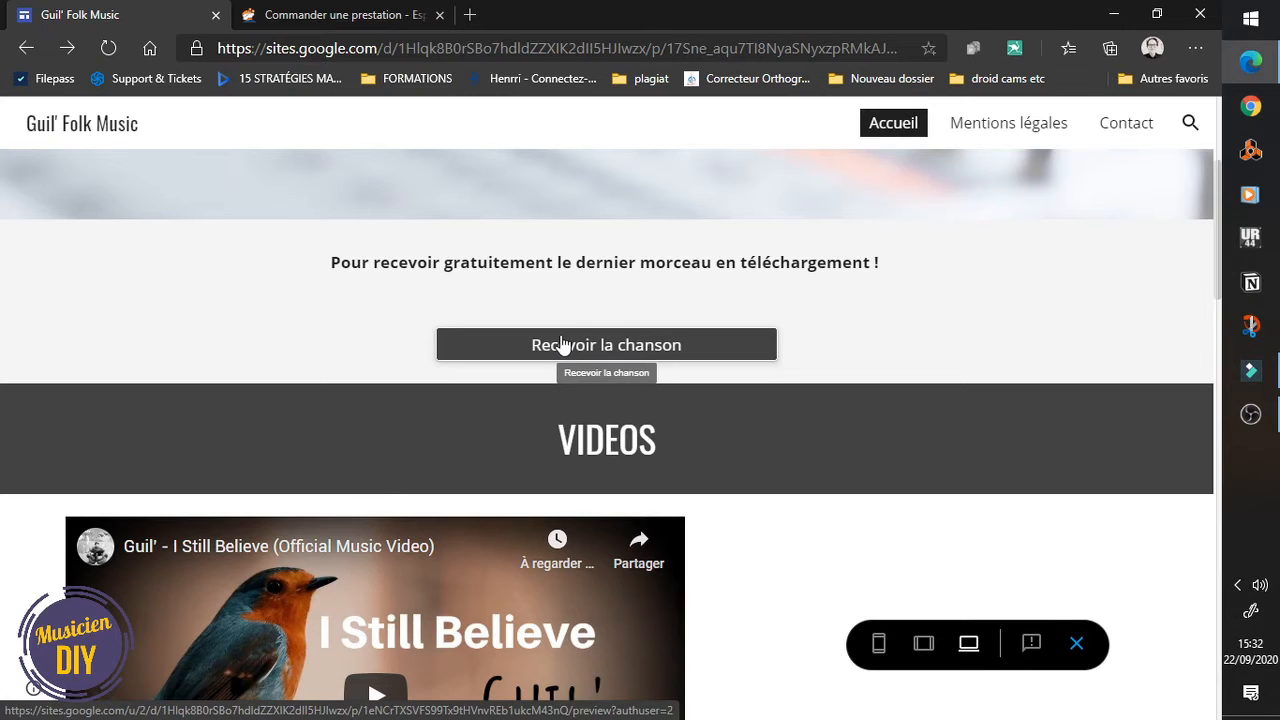
Step: Play the embedded music video in the previewed VIDEOS section briefly and pause it
scroll(540, 348, "down", 4)
left_click(421, 327)
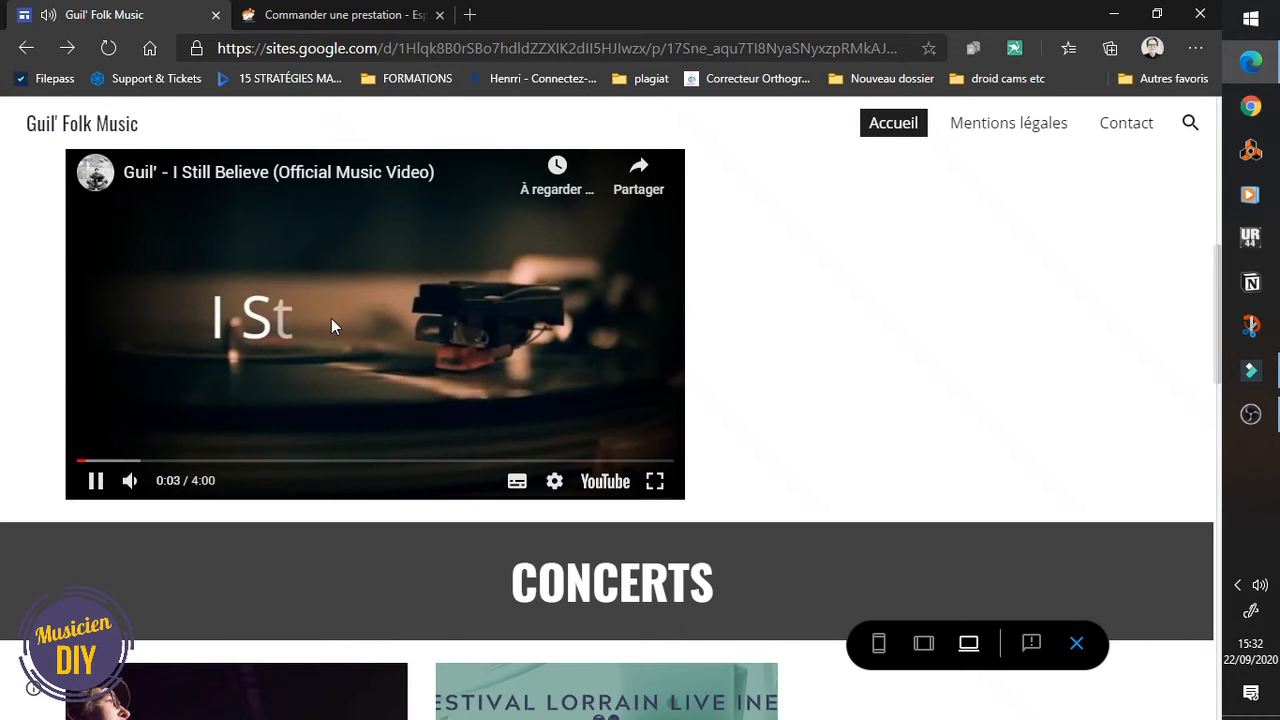
left_click(483, 322)
Step: Review the previewed CONCERTS, song download and photo sections, and expand the NEWS section above the footer
scroll(488, 282, "down", 3)
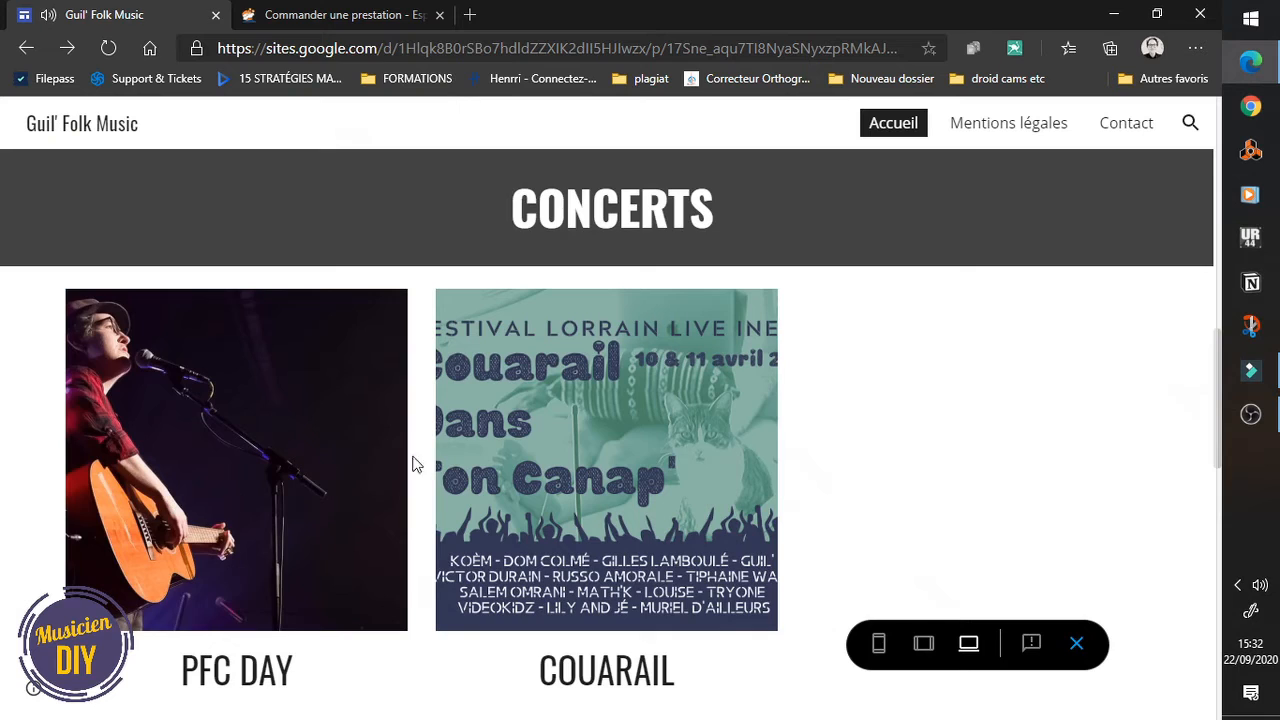
scroll(415, 464, "down", 3)
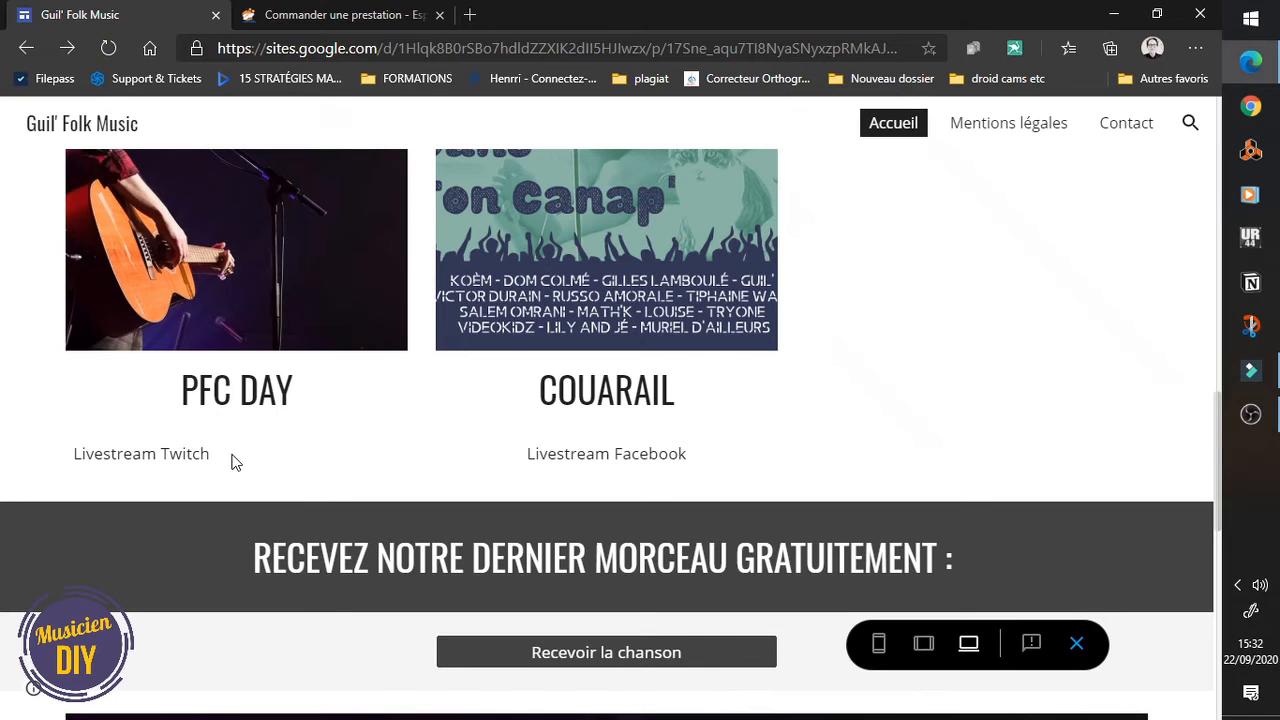
scroll(322, 440, "down", 3)
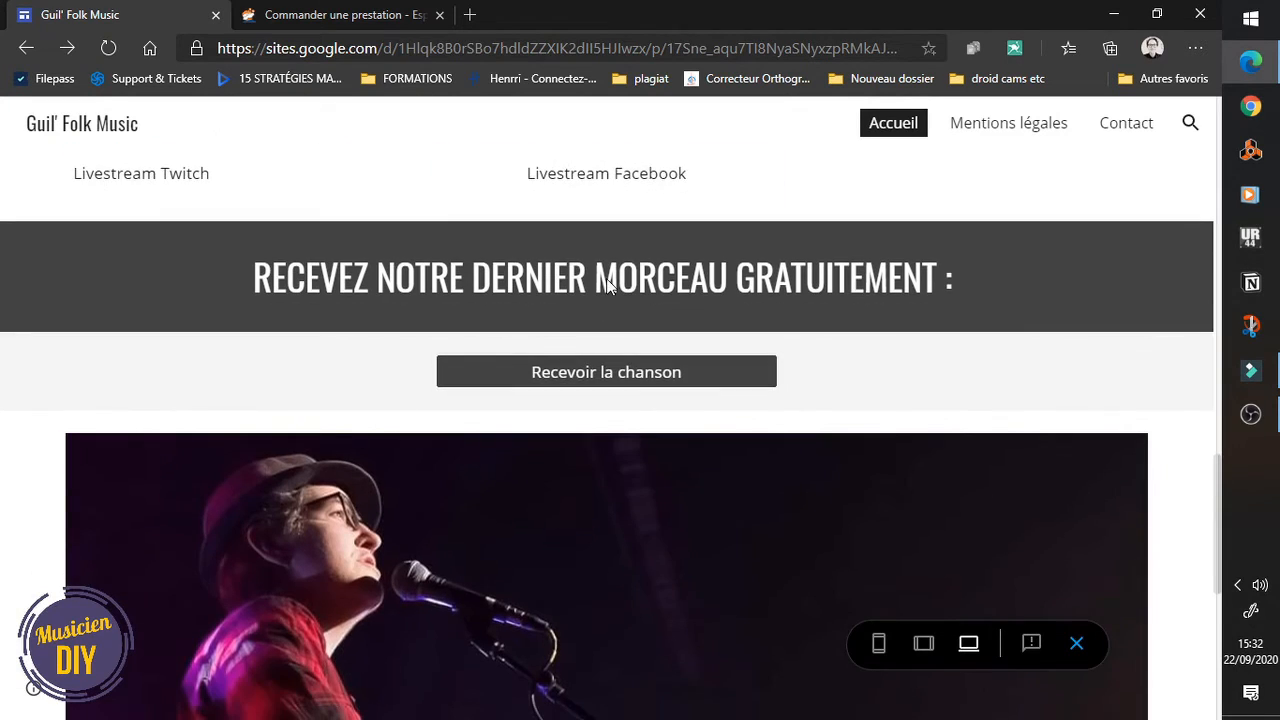
scroll(466, 390, "down", 7)
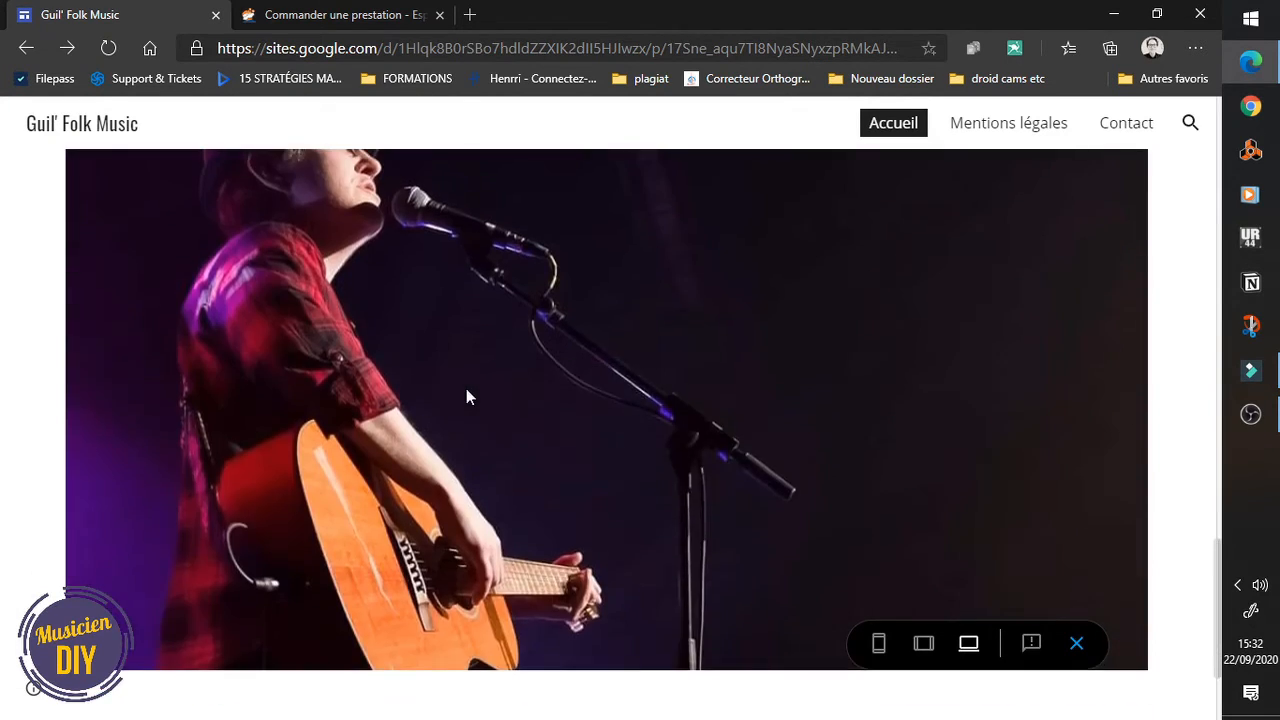
left_click(167, 587)
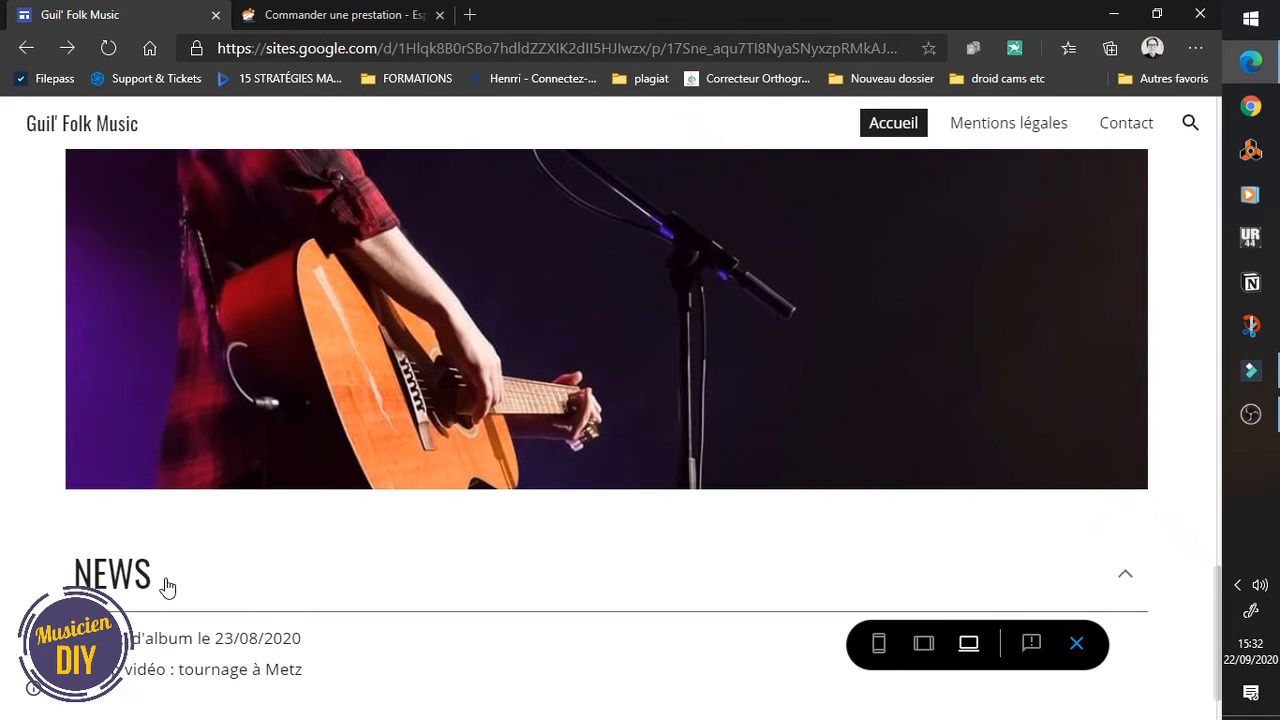
scroll(167, 587, "down", 1)
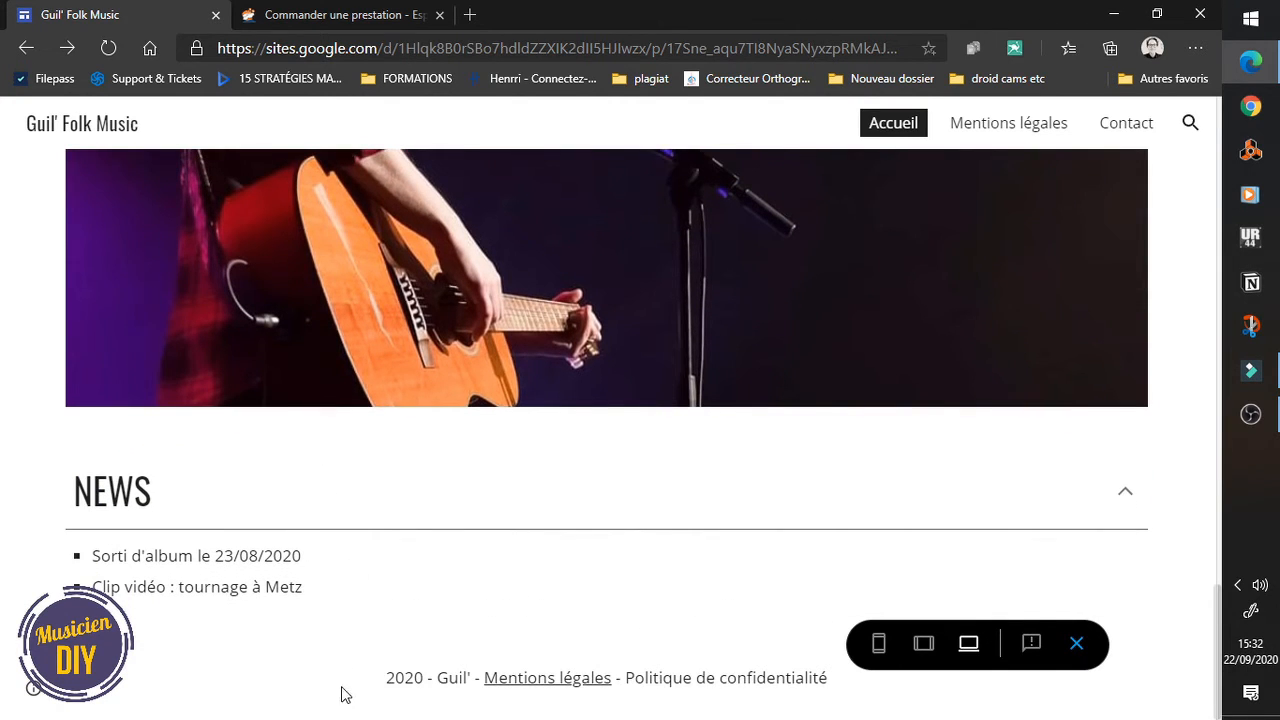
Step: Follow the footer's Mentions légales link in the preview and look through that page
left_click(512, 677)
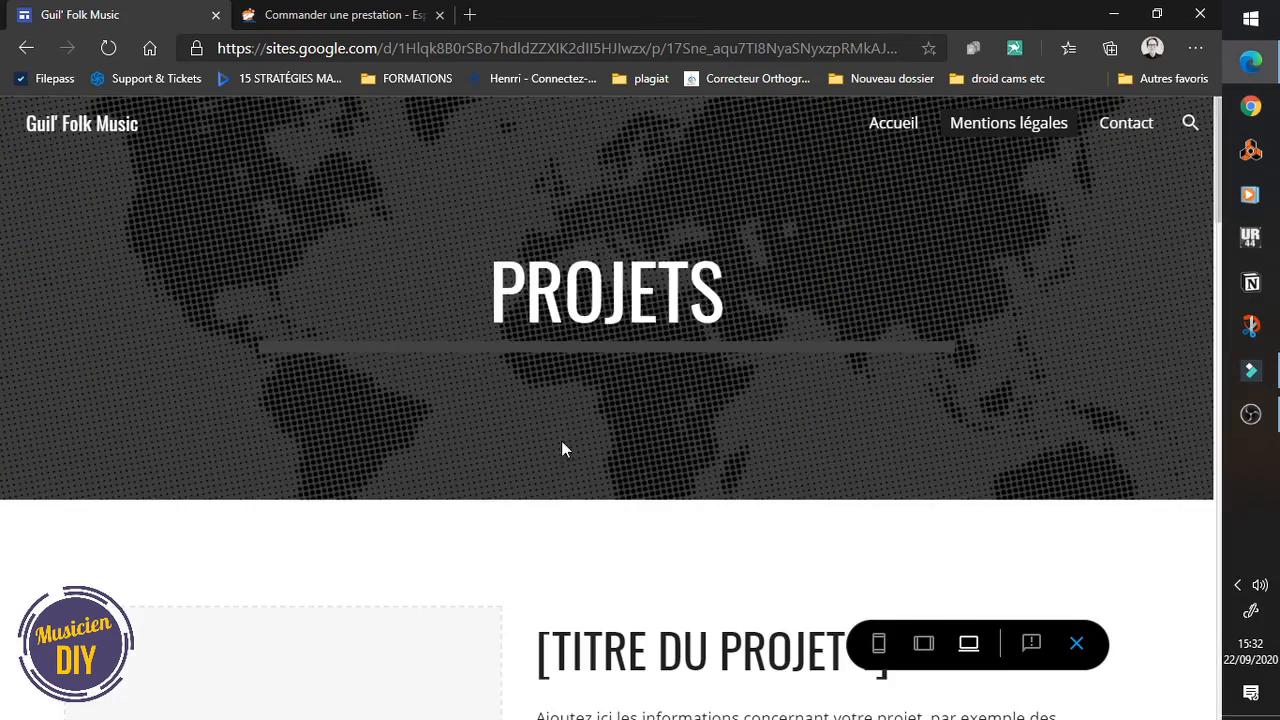
scroll(598, 572, "down", 5)
scroll(546, 578, "up", 5)
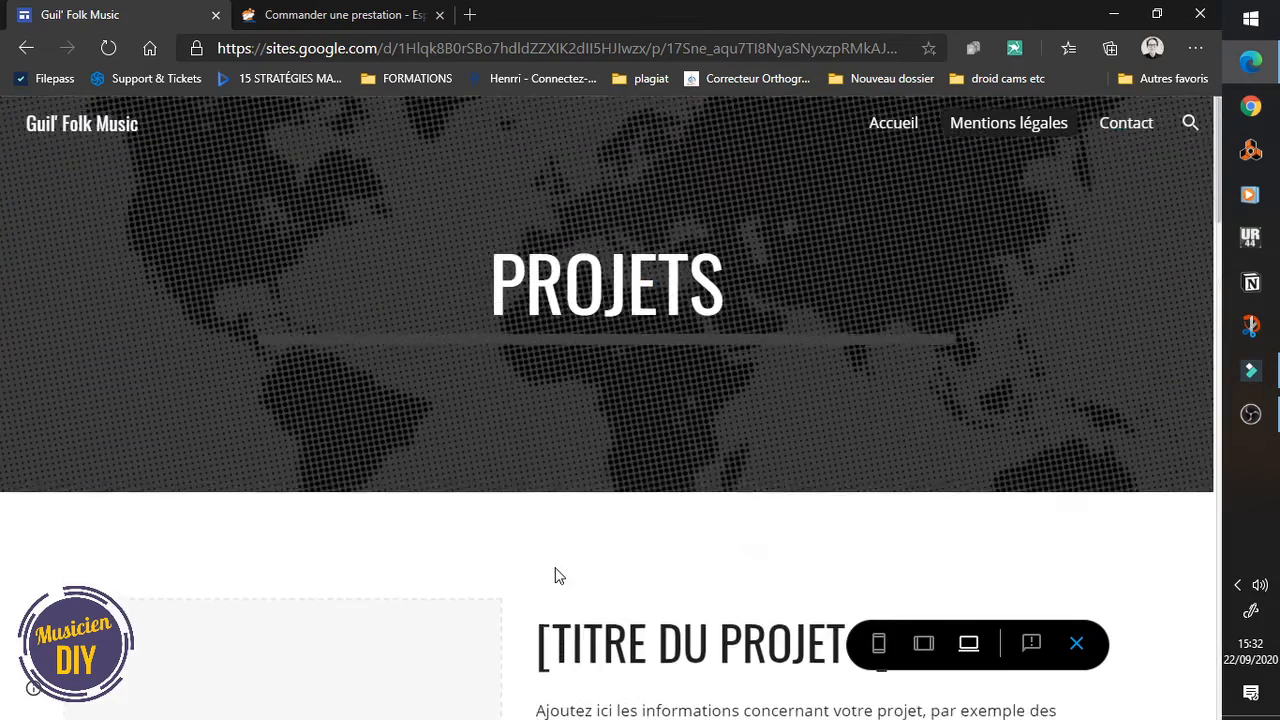
Step: Look through the Contact page in the preview, return to Accueil and leave the preview
left_click(1140, 132)
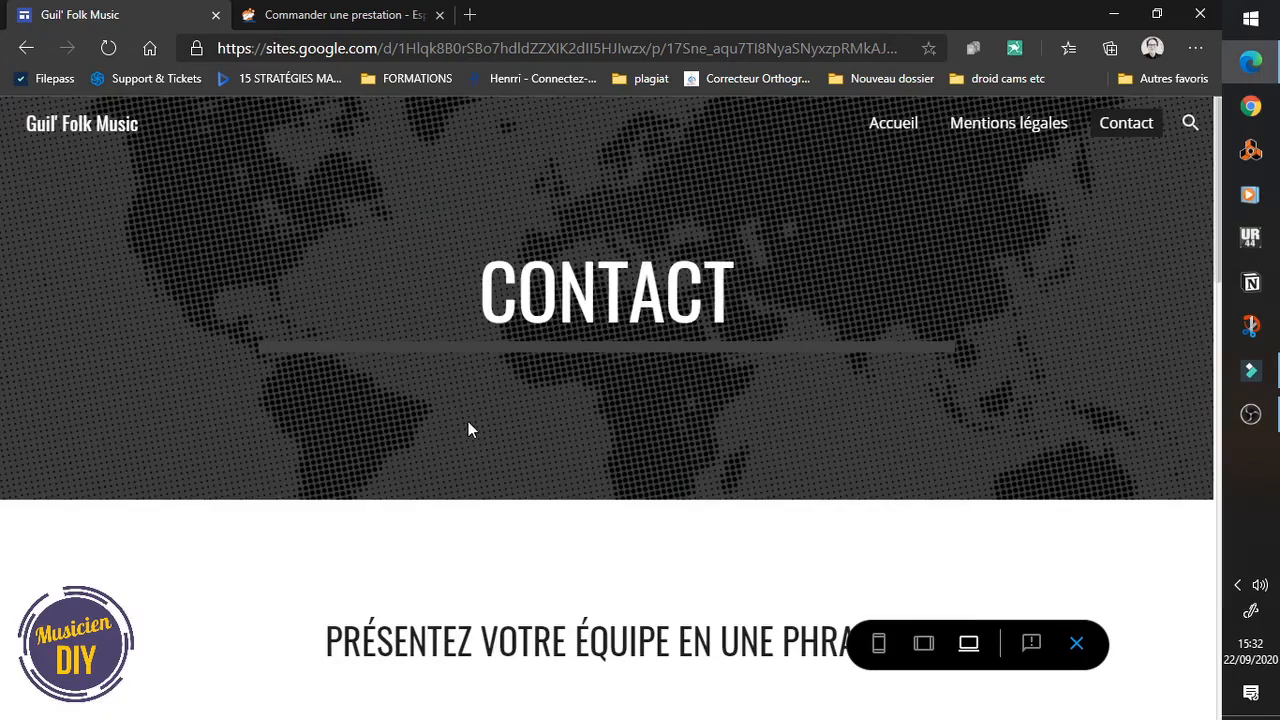
scroll(469, 421, "down", 10)
scroll(469, 421, "down", 4)
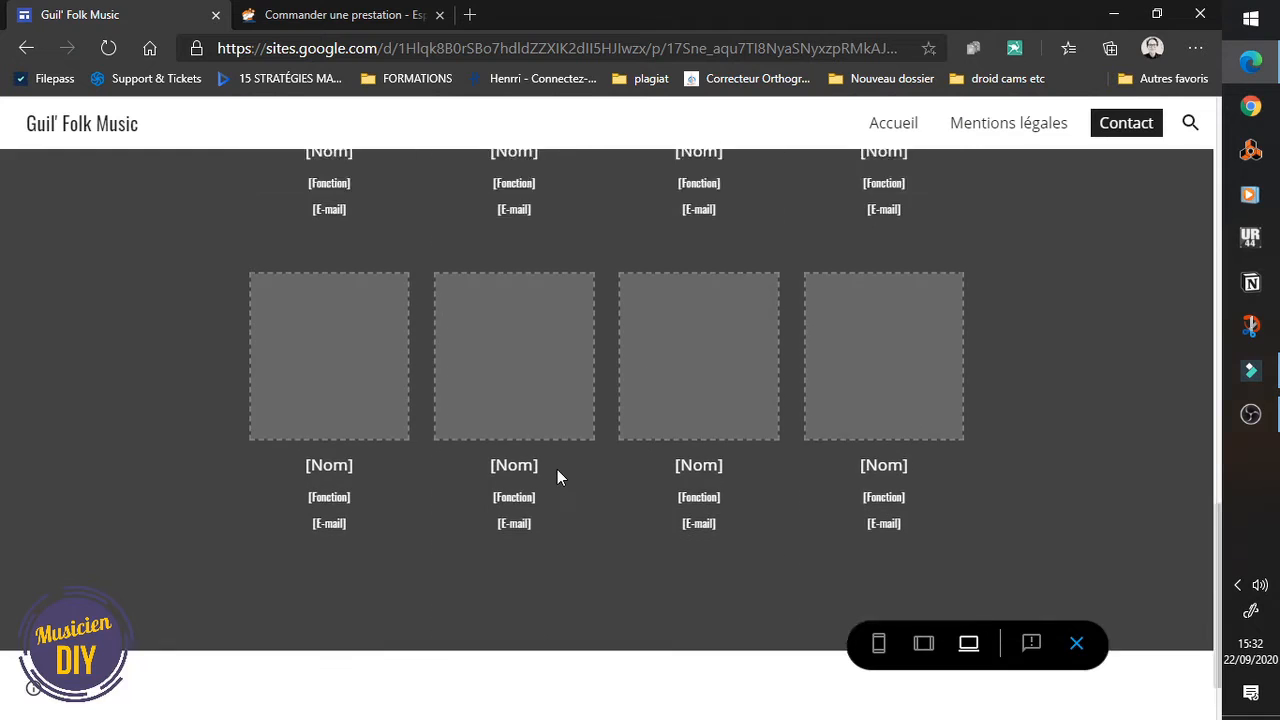
scroll(556, 470, "up", 1)
scroll(397, 488, "up", 2)
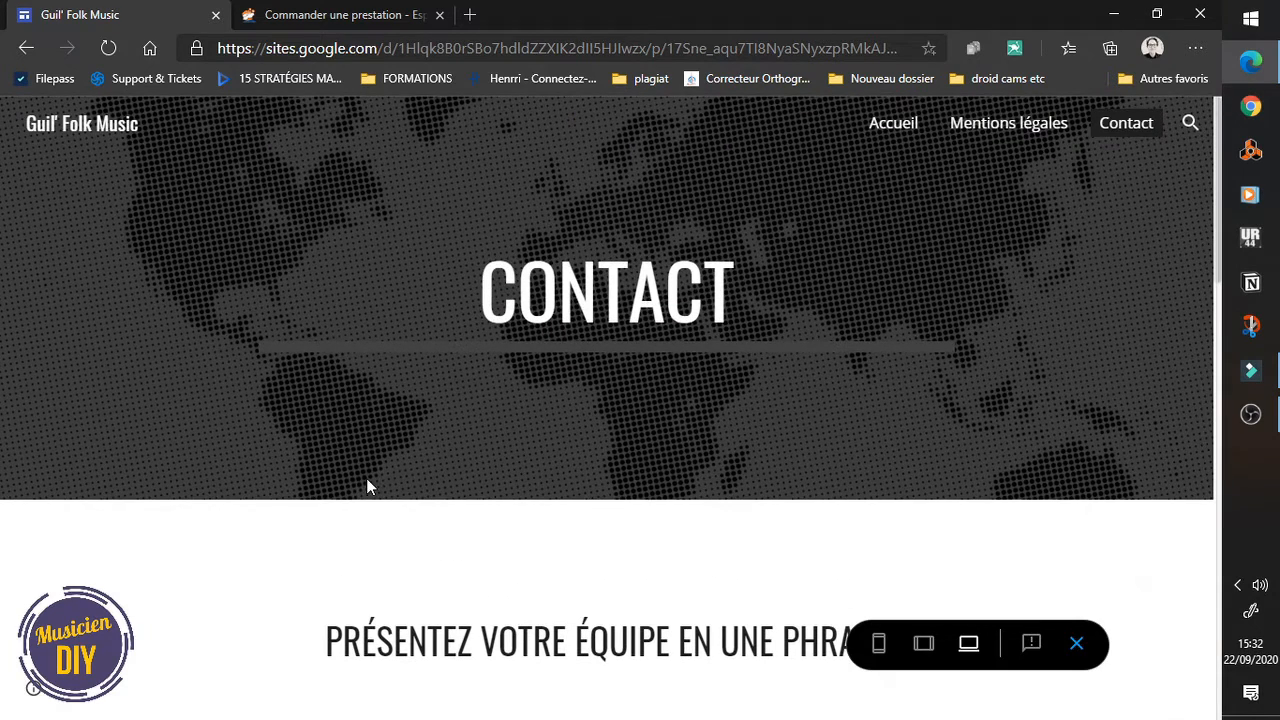
left_click(905, 128)
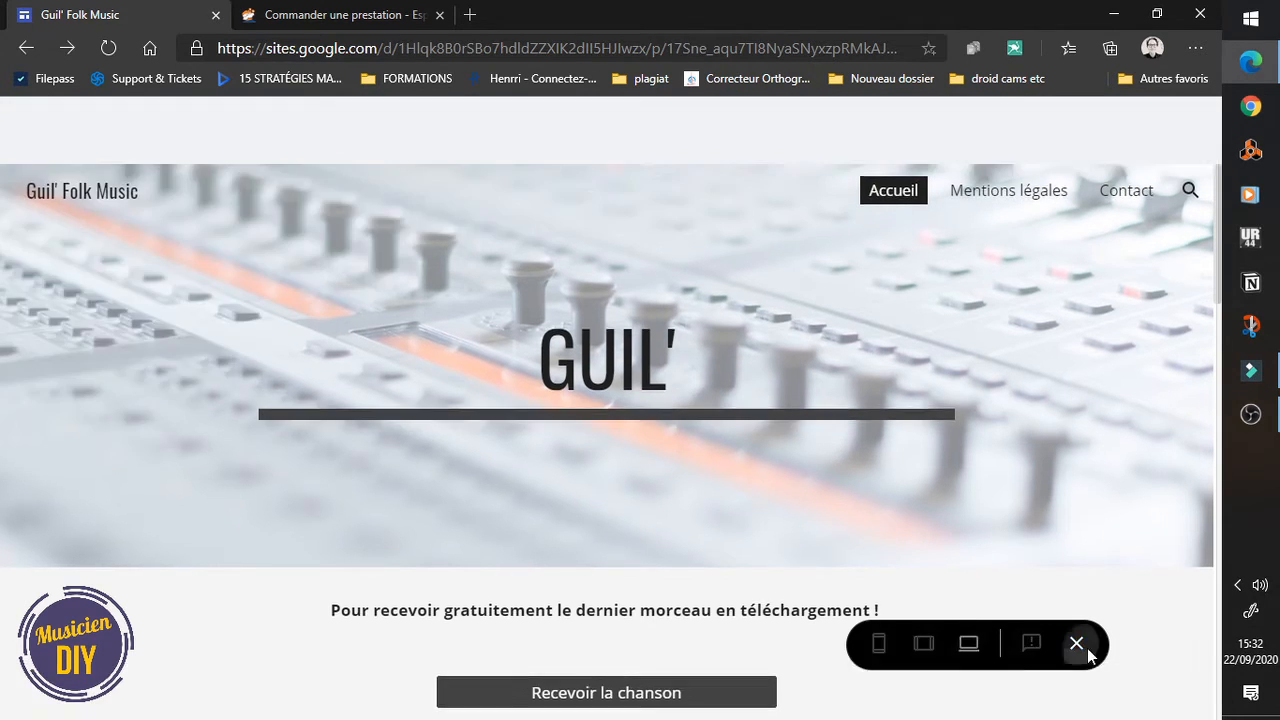
left_click(1077, 644)
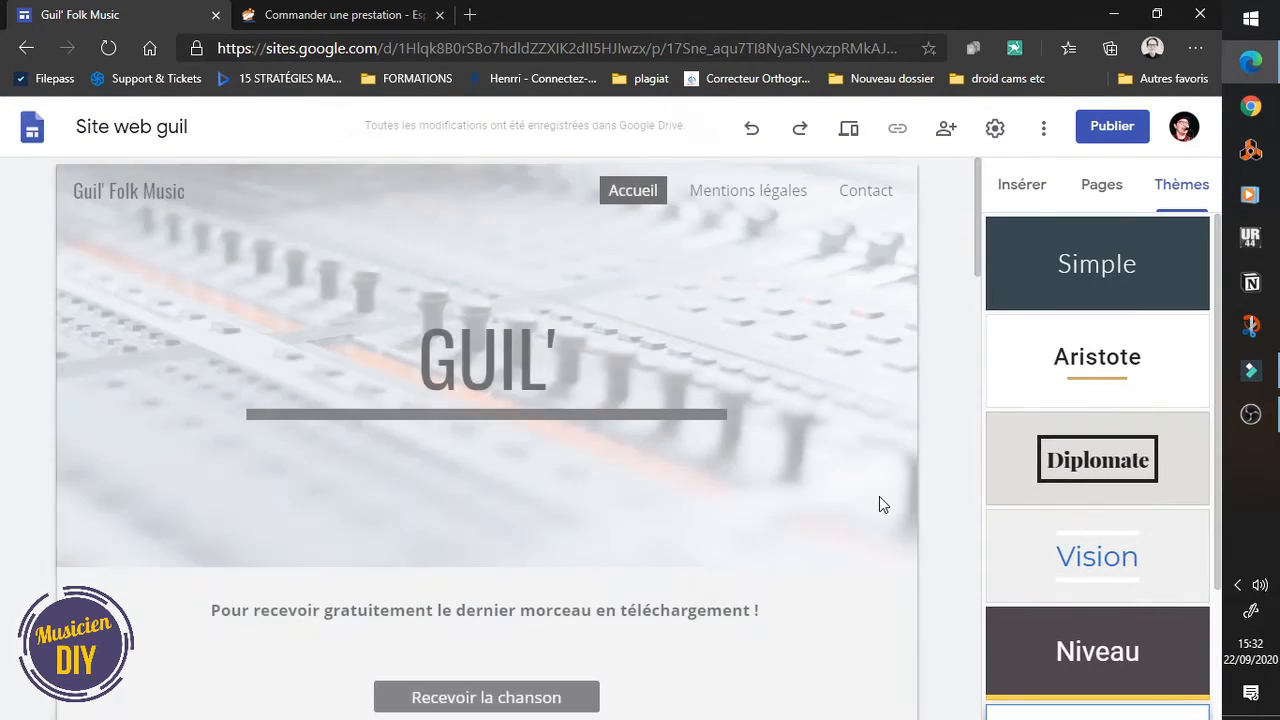
Step: View the site's navigation, brand image and Google Analytics settings without changing them
left_click(995, 130)
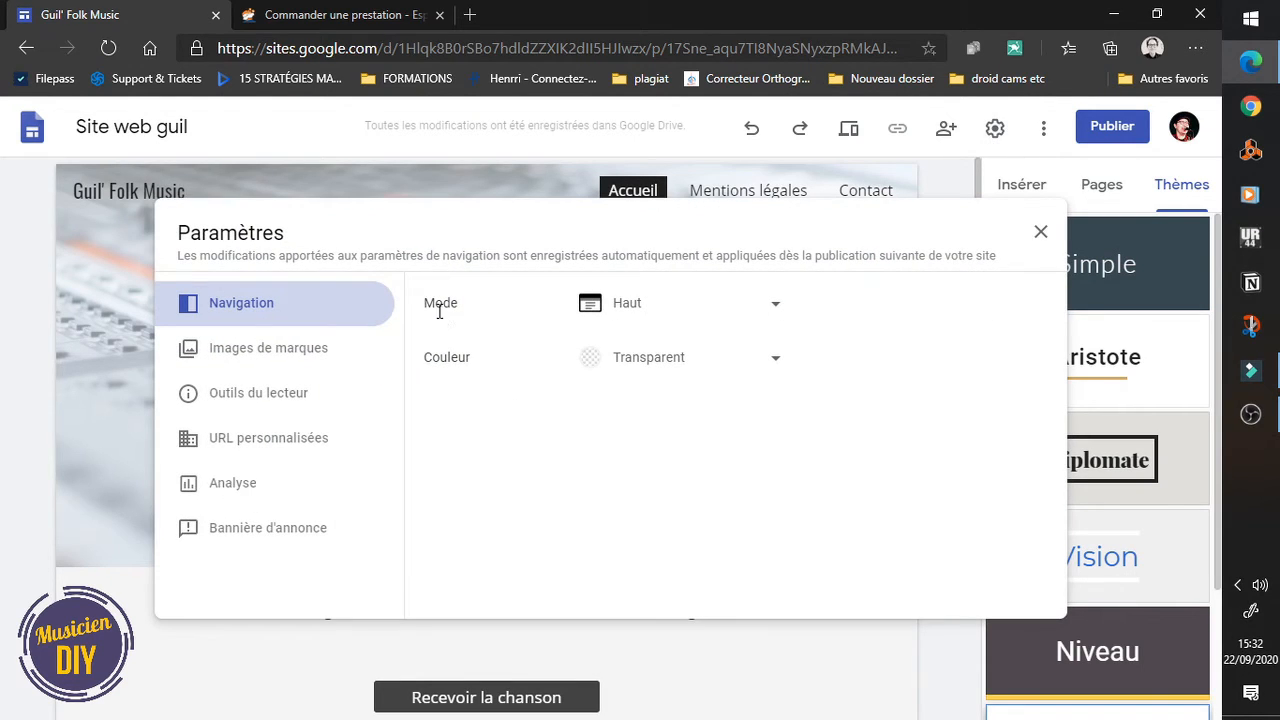
left_click(270, 350)
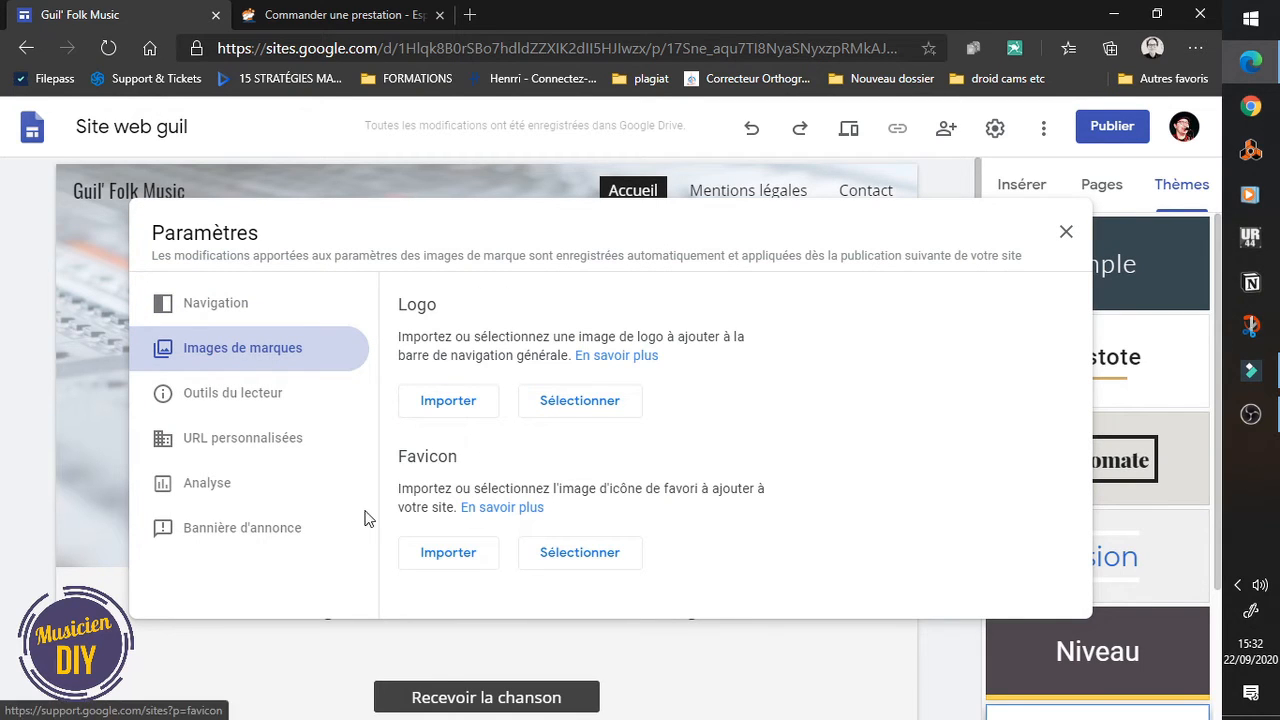
left_click(287, 488)
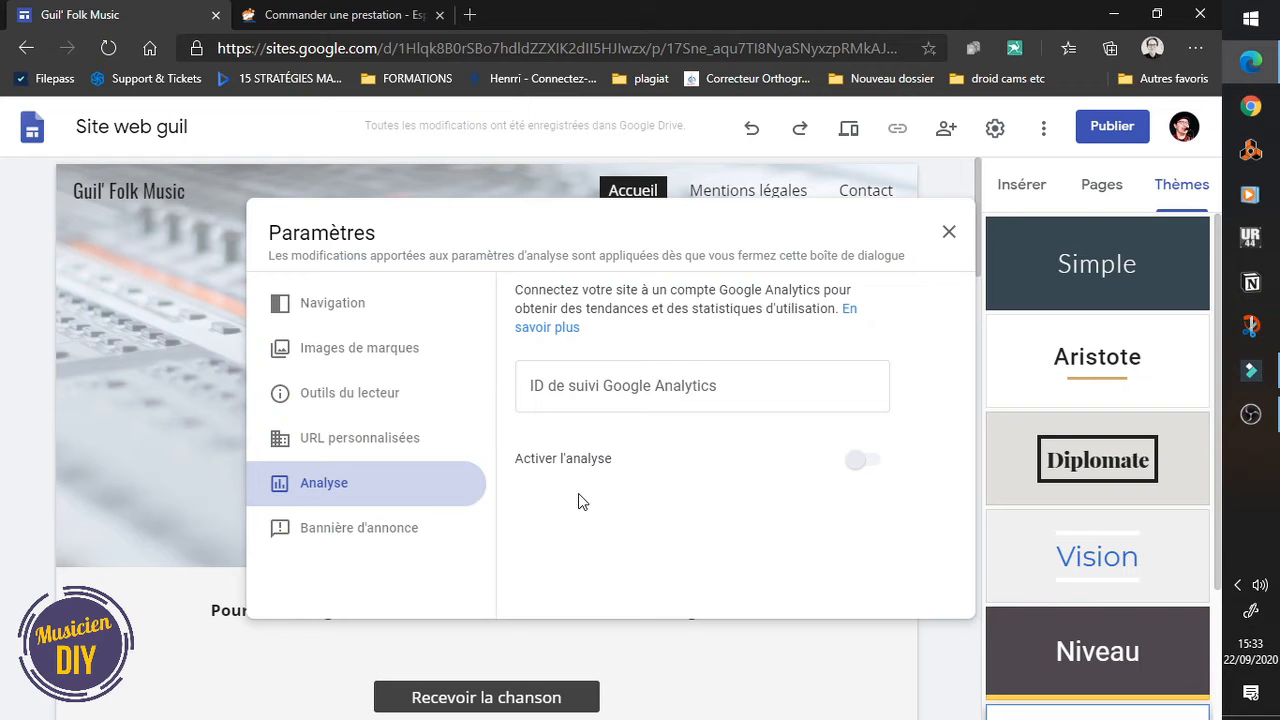
left_click(697, 645)
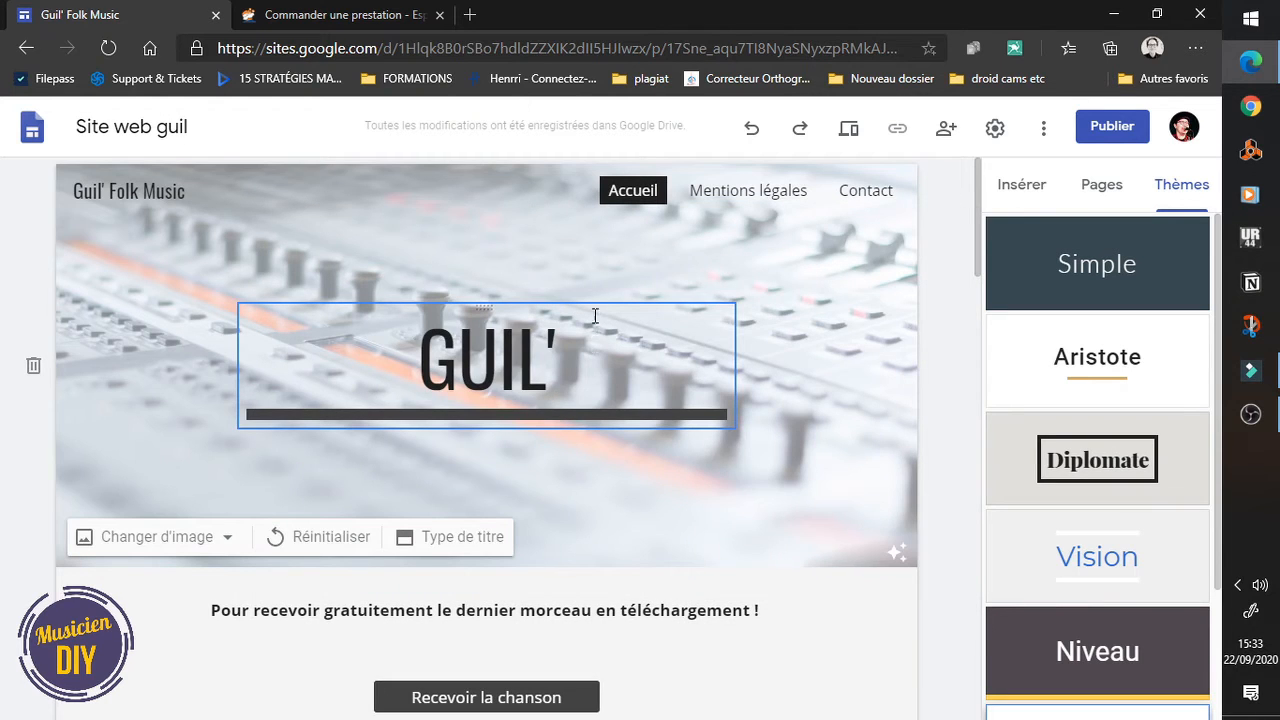
Step: Look at the elements and layouts available for insertion on the Accueil page
scroll(590, 340, "down", 3)
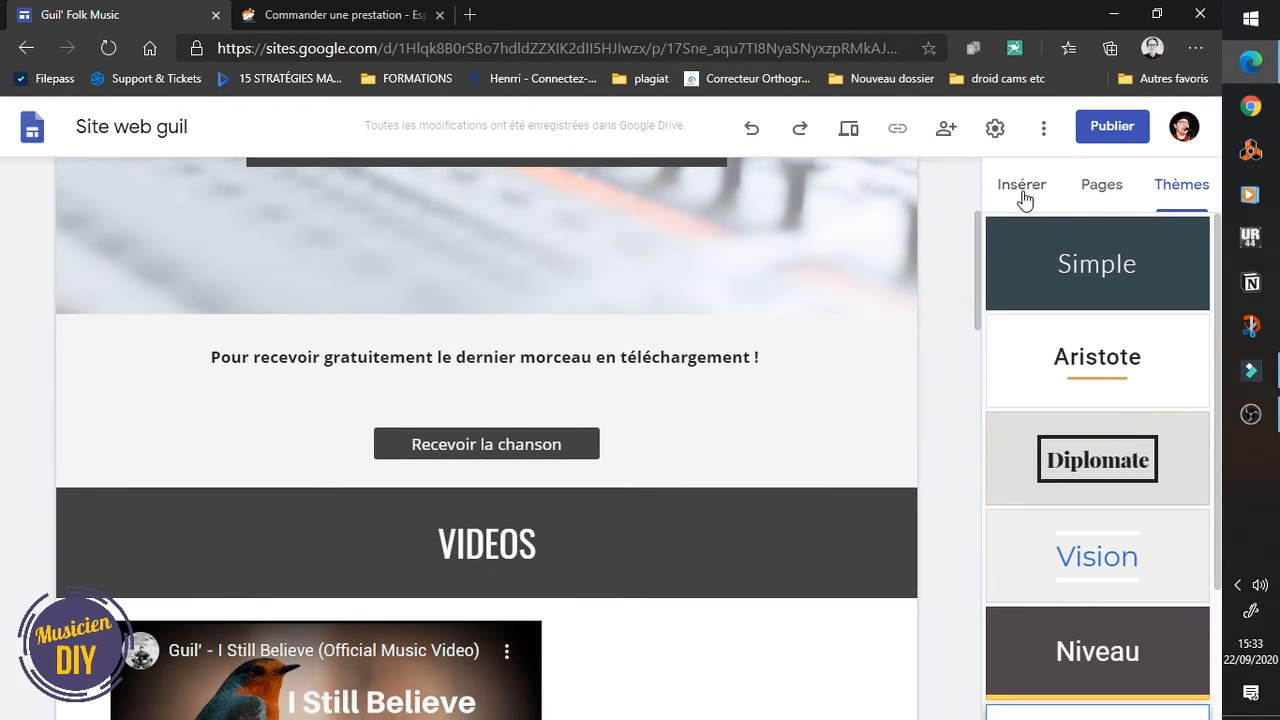
left_click(1022, 186)
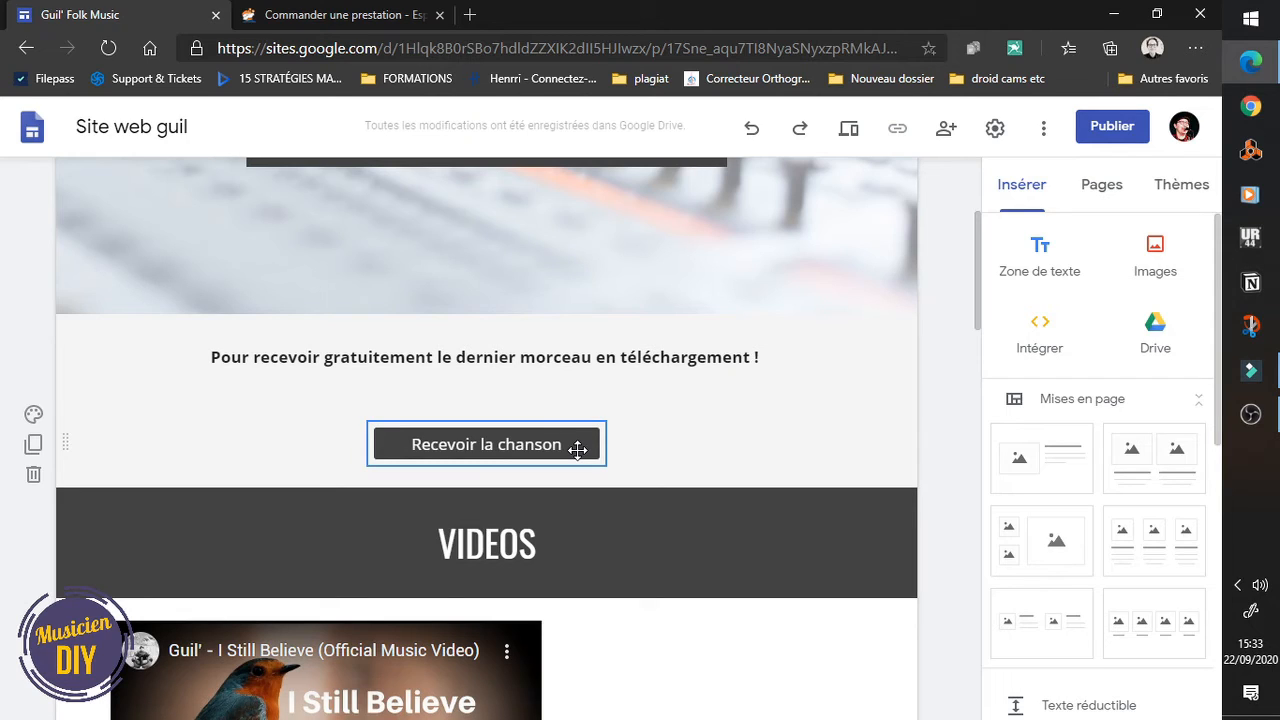
scroll(737, 429, "up", 3)
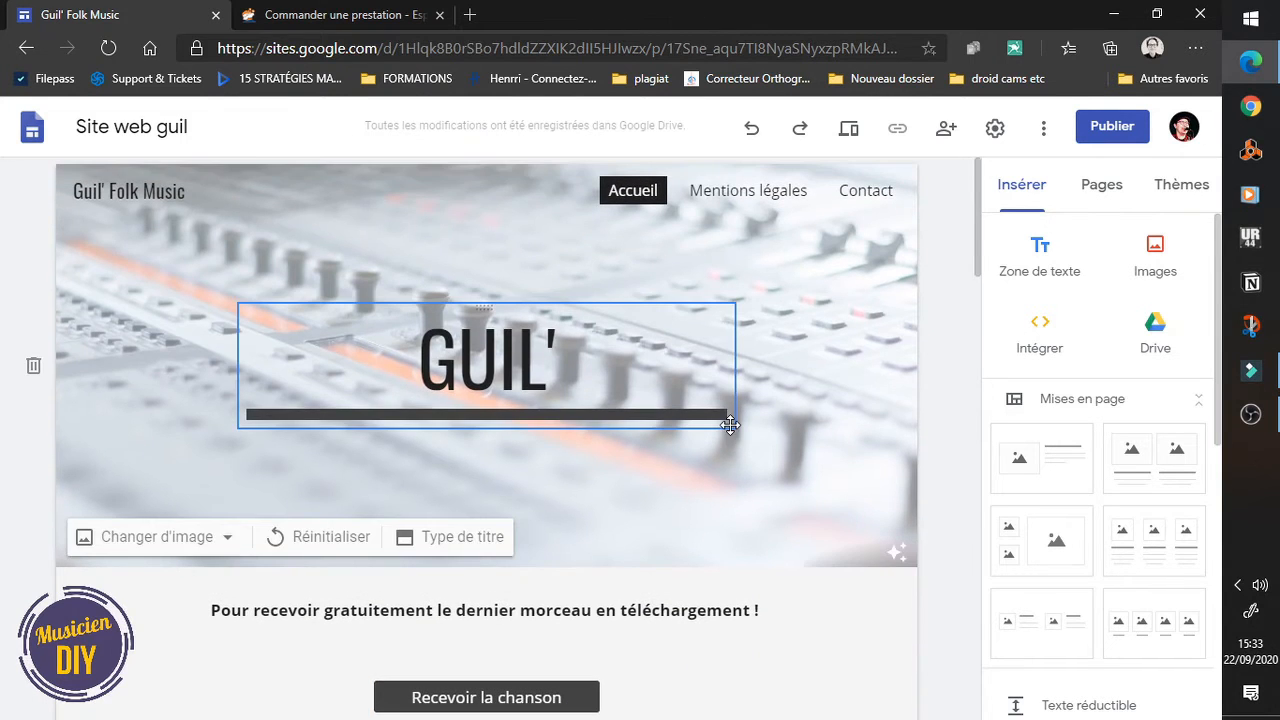
Step: View the site's reader tools and custom URL settings without changing them, and close the settings
left_click(995, 128)
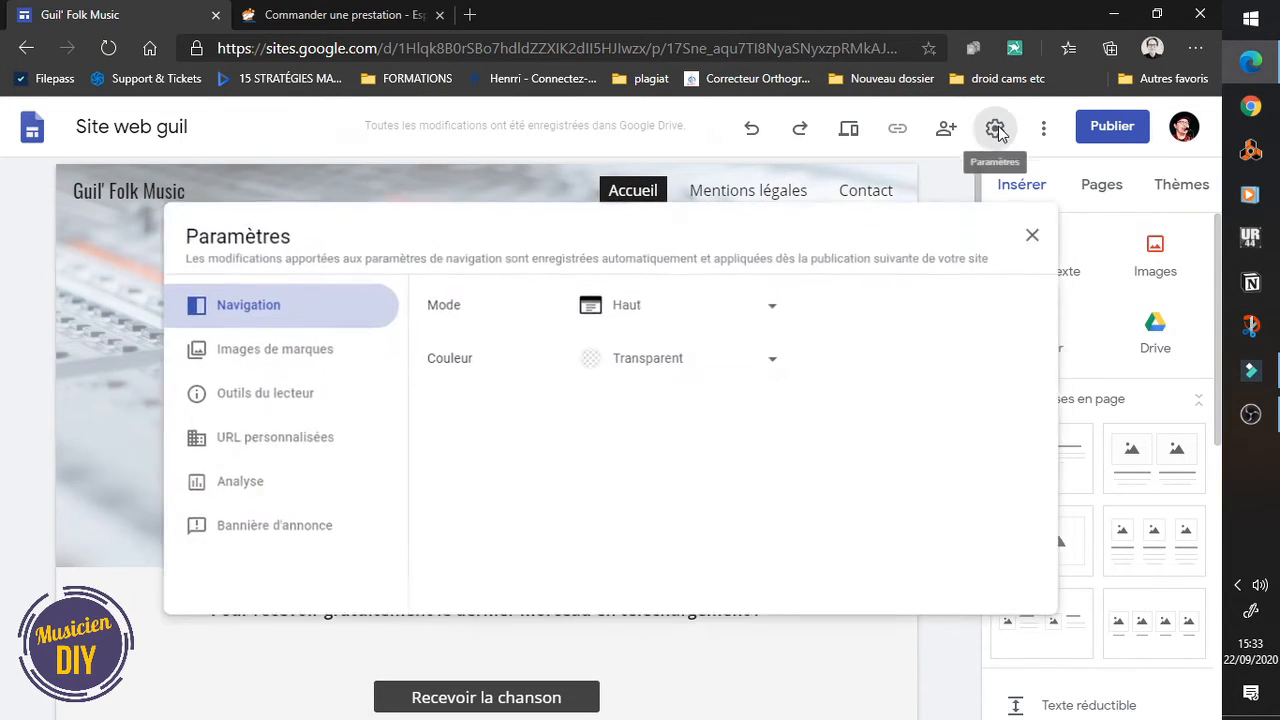
left_click(272, 396)
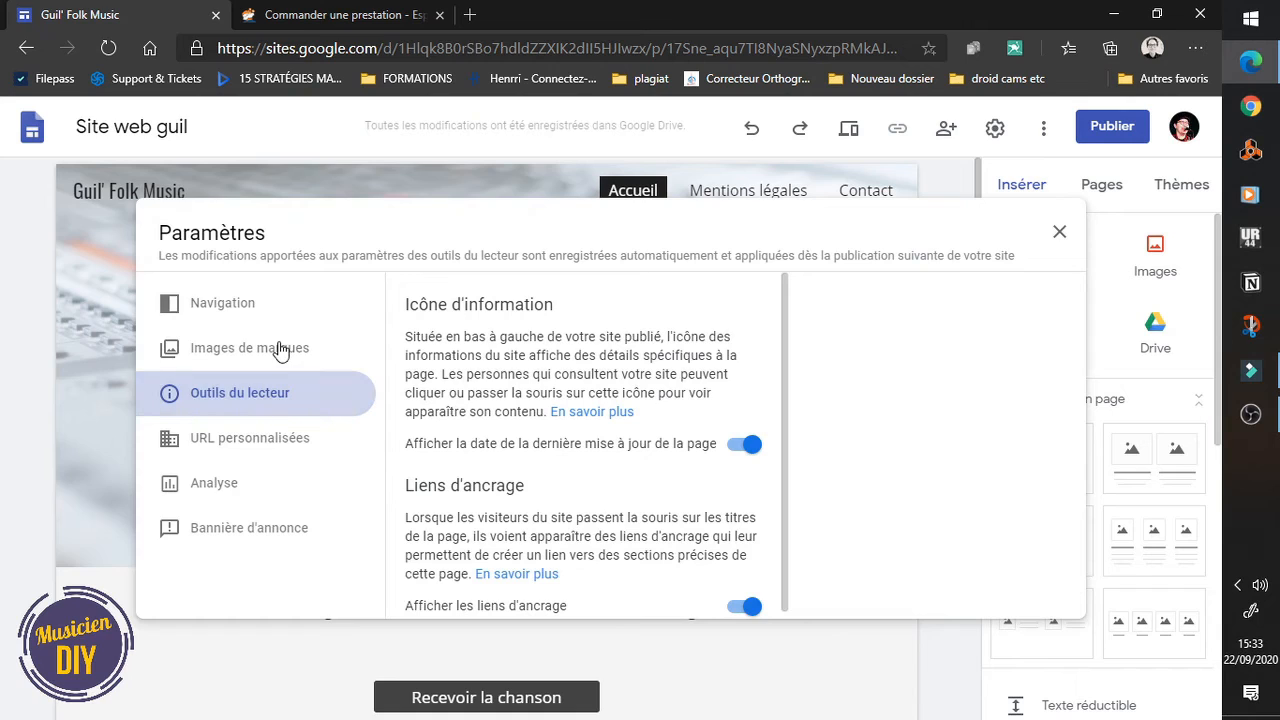
left_click(280, 435)
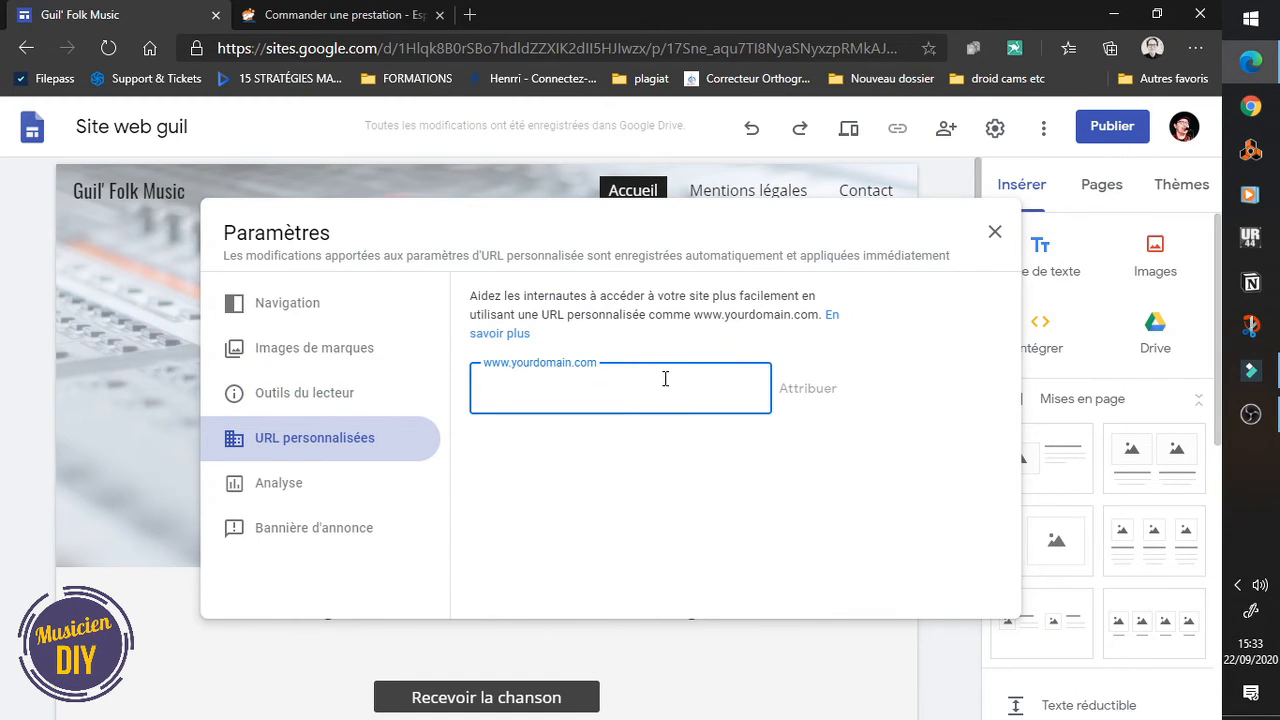
left_click(1118, 138)
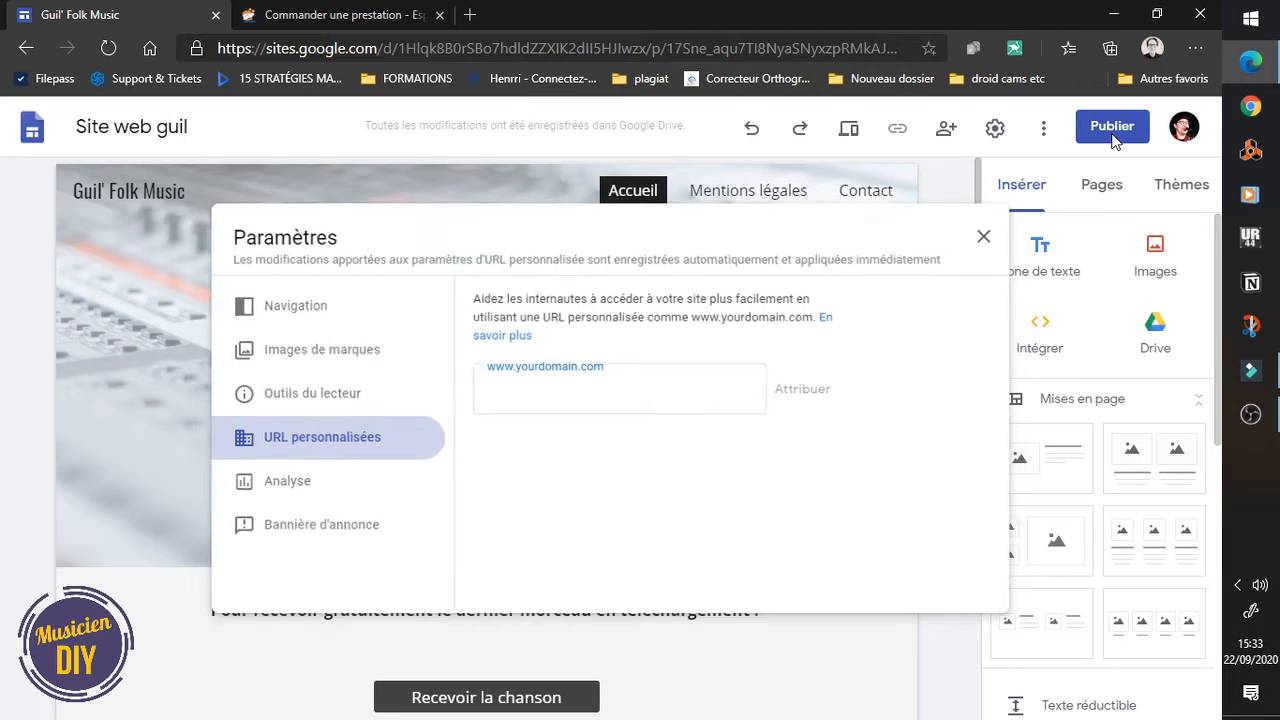
Step: Enter guilfolkmusic as the site's web address for publishing, and cancel without publishing
left_click(1115, 130)
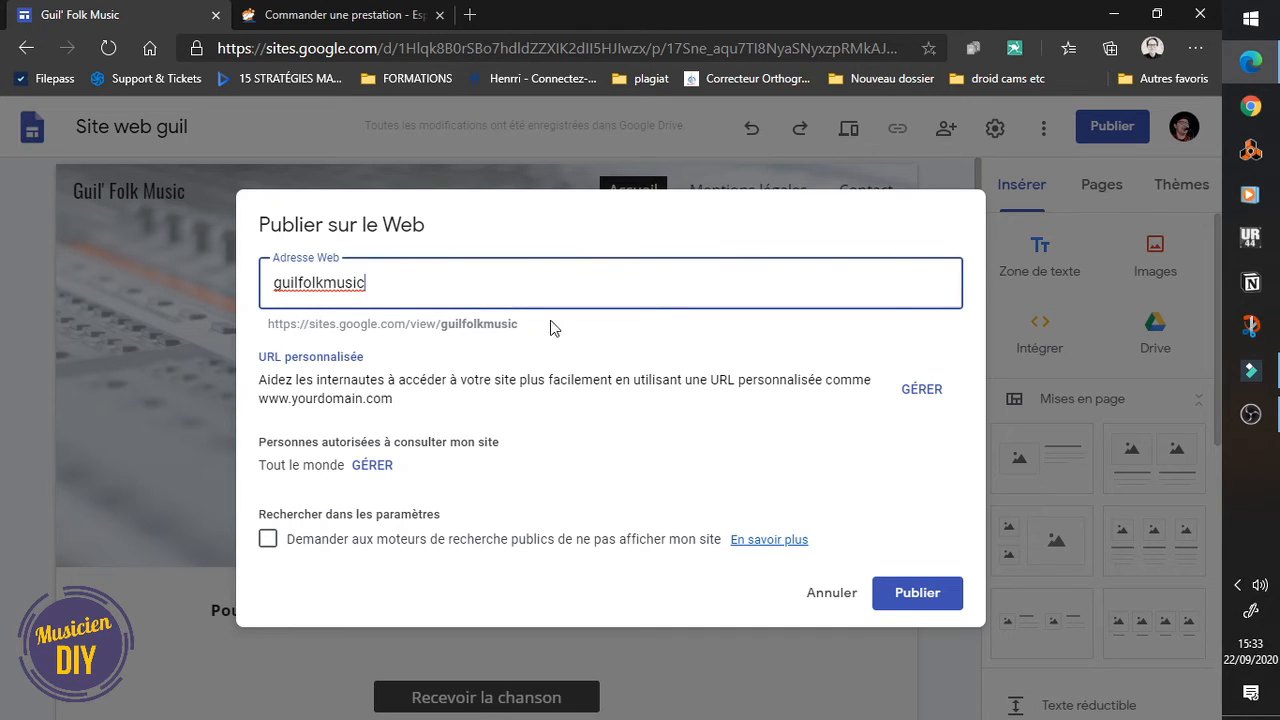
left_click(832, 593)
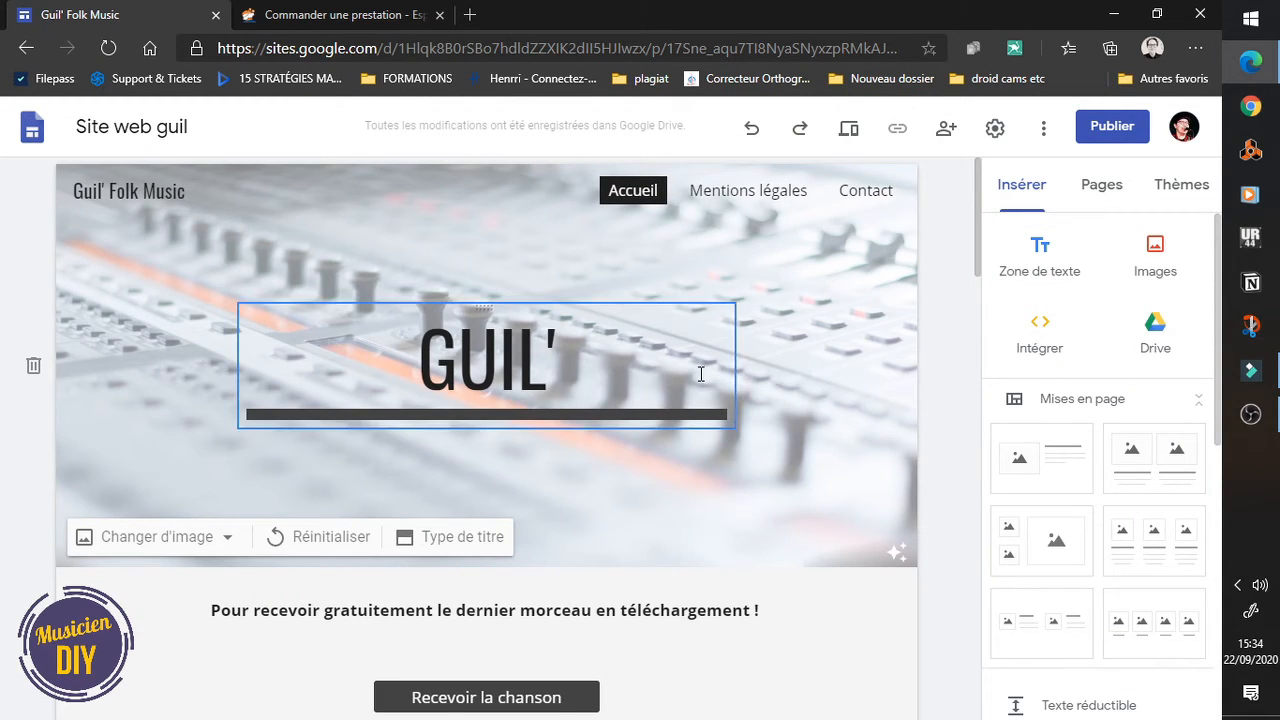
left_click(995, 128)
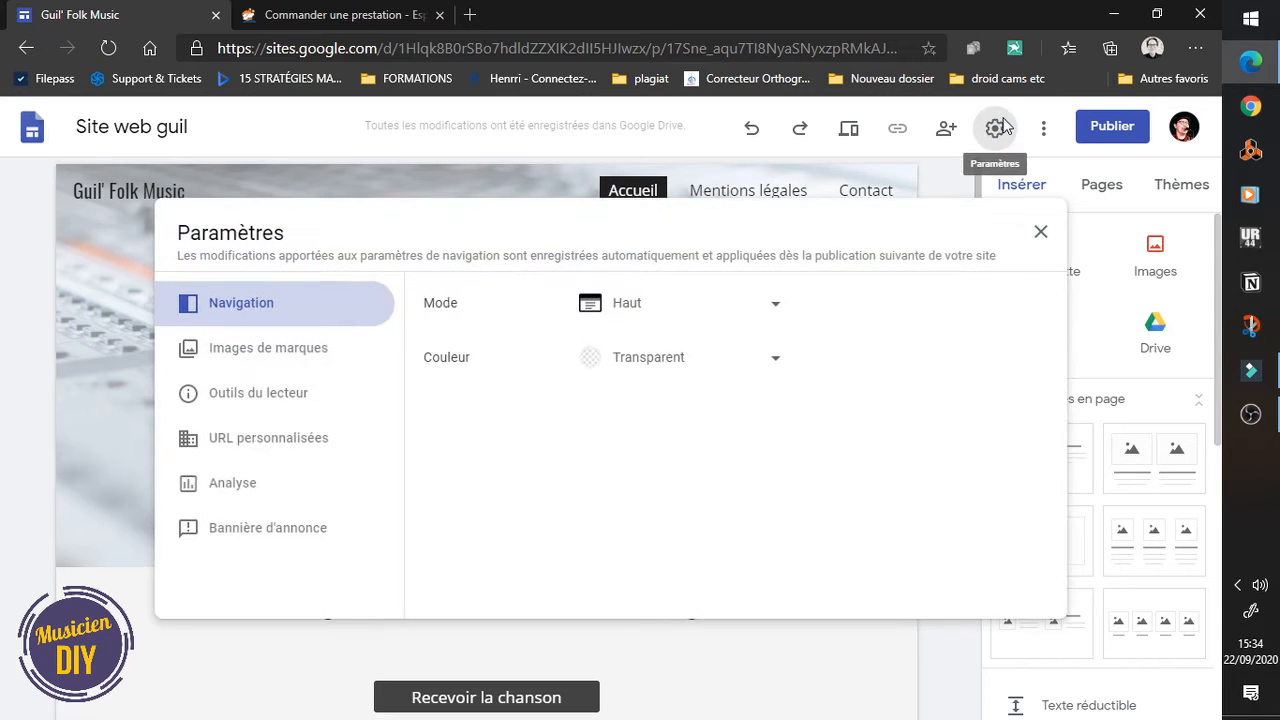
left_click(277, 440)
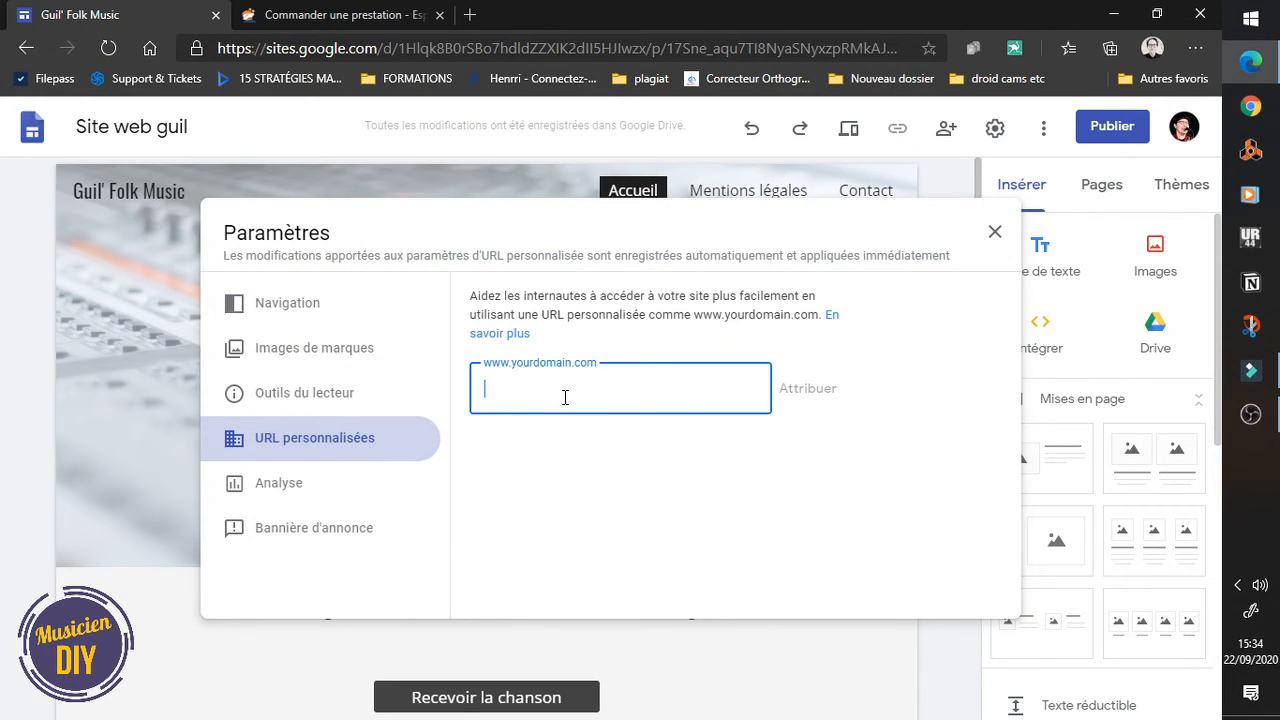
type("www.guilfolkmusic.fr")
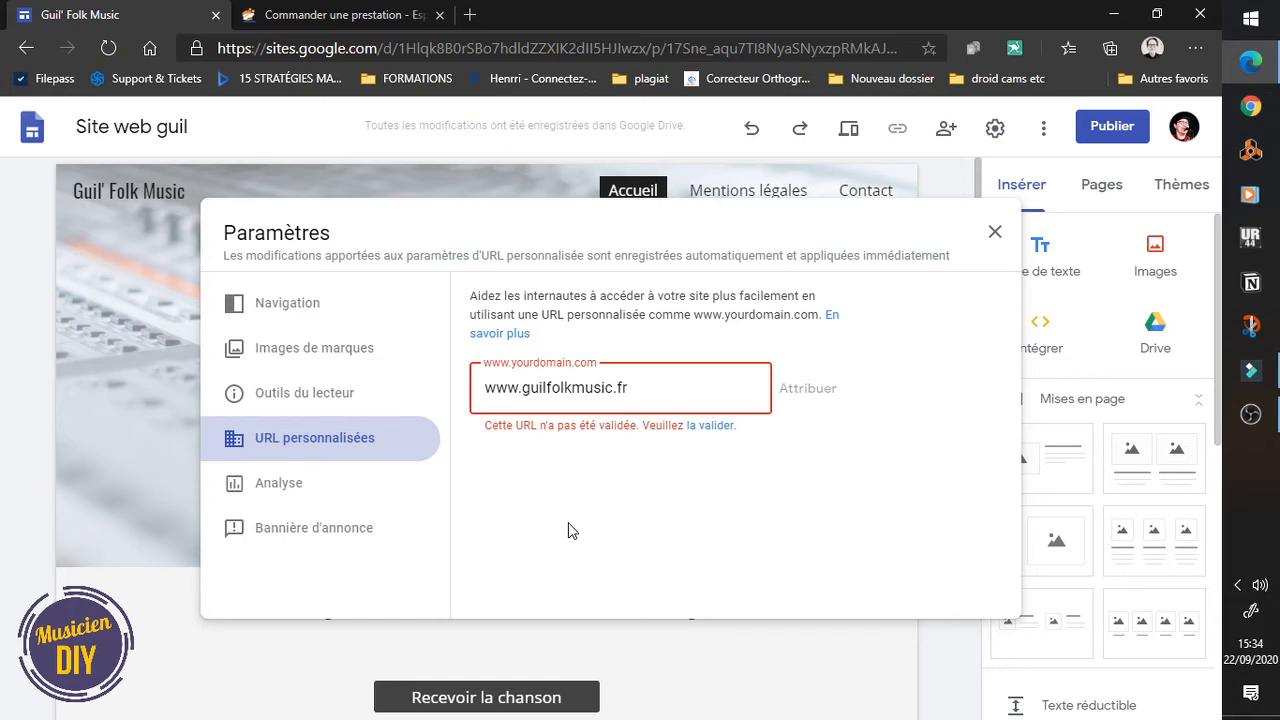
Step: Switch to the o2switch order page and open the order form for a domain name
left_click(345, 16)
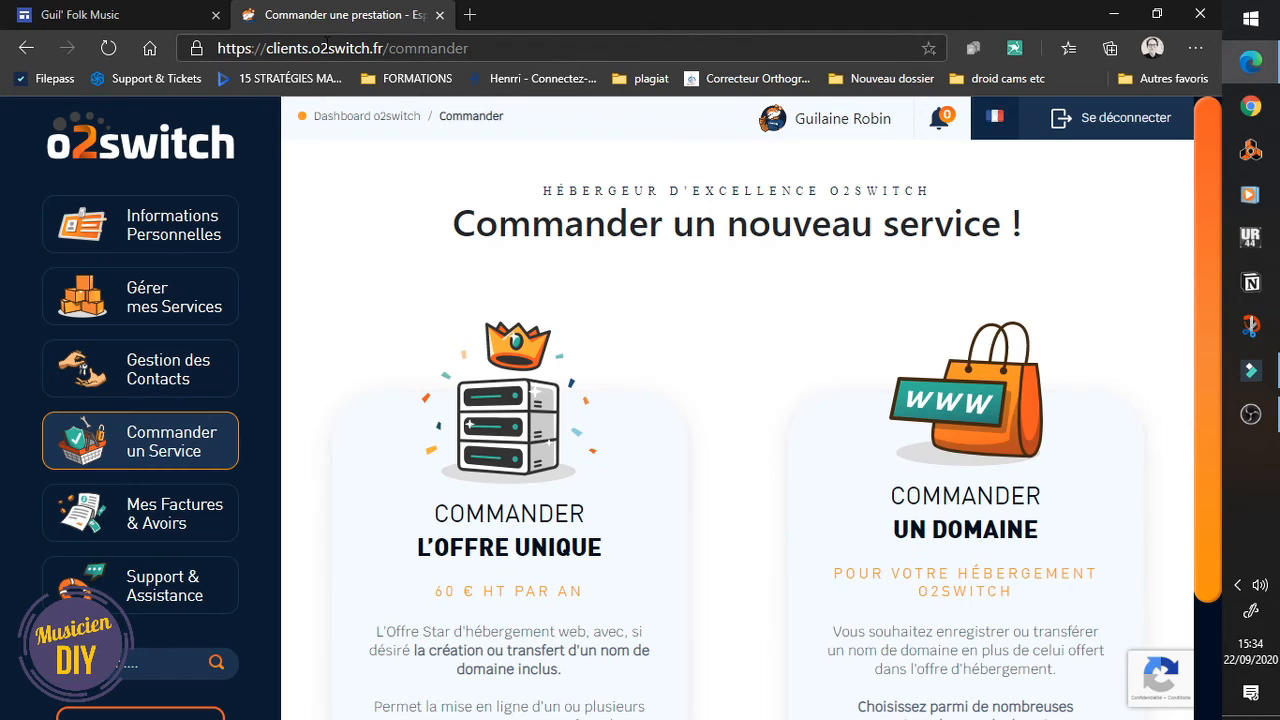
left_click_drag(312, 48, 383, 52)
left_click(721, 326)
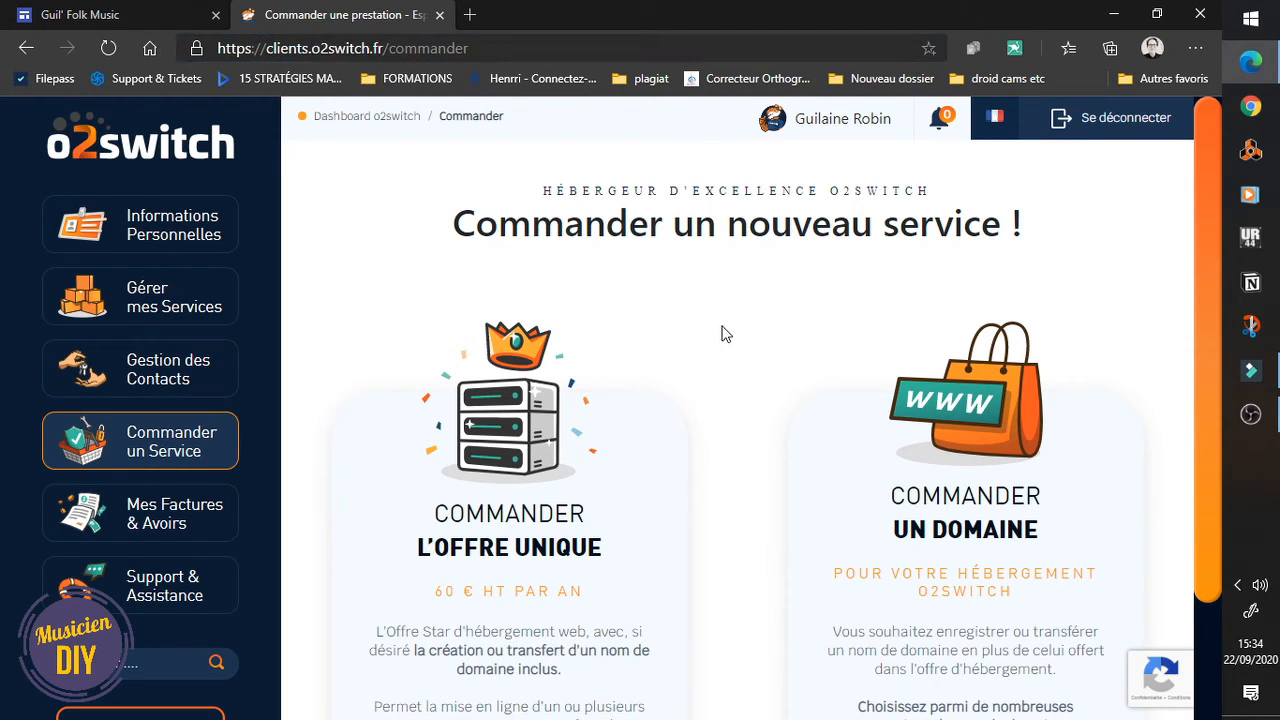
scroll(745, 440, "down", 1)
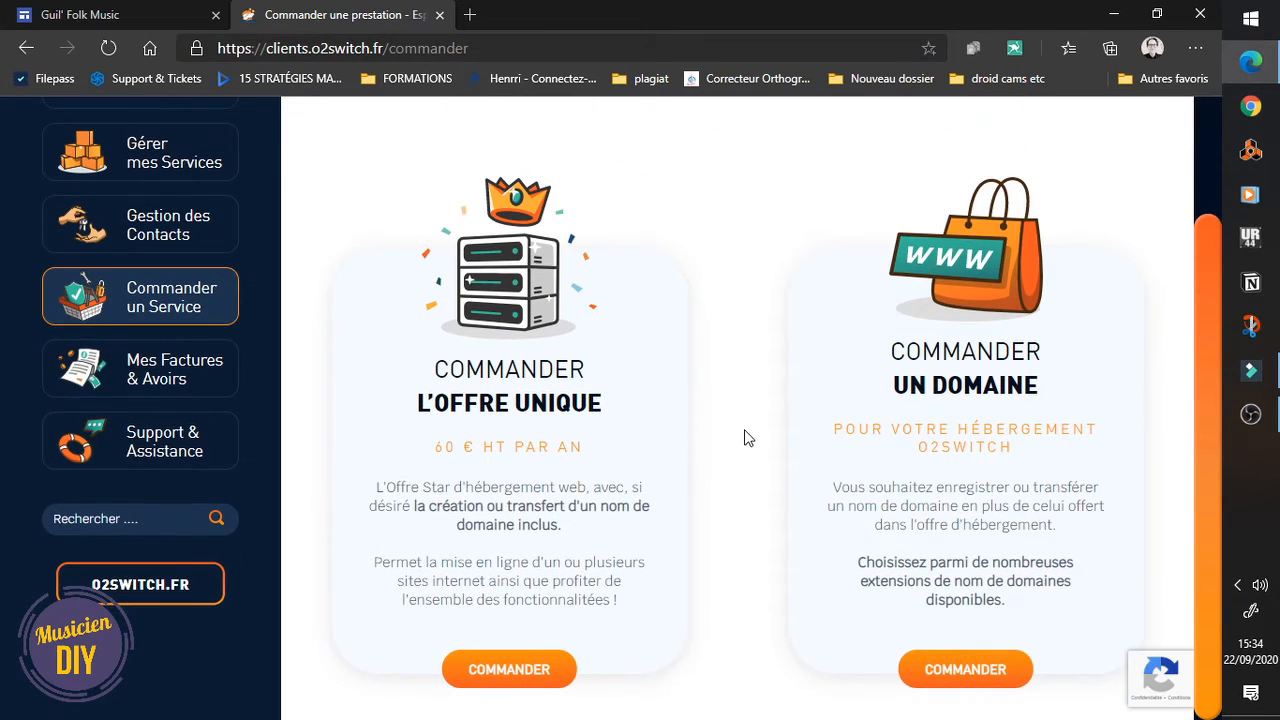
left_click(946, 357)
scroll(703, 437, "down", 3)
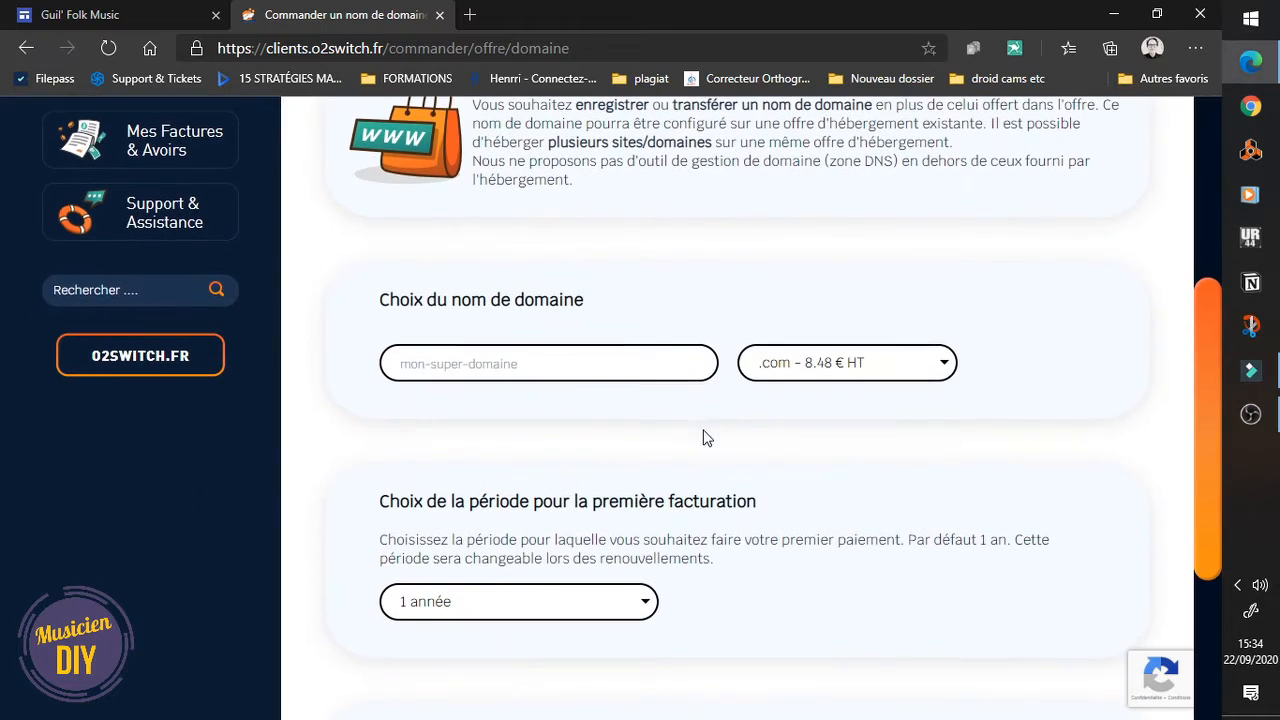
Step: Look at the available domain extensions and their prices, including .fr, without changing the selection
left_click(909, 362)
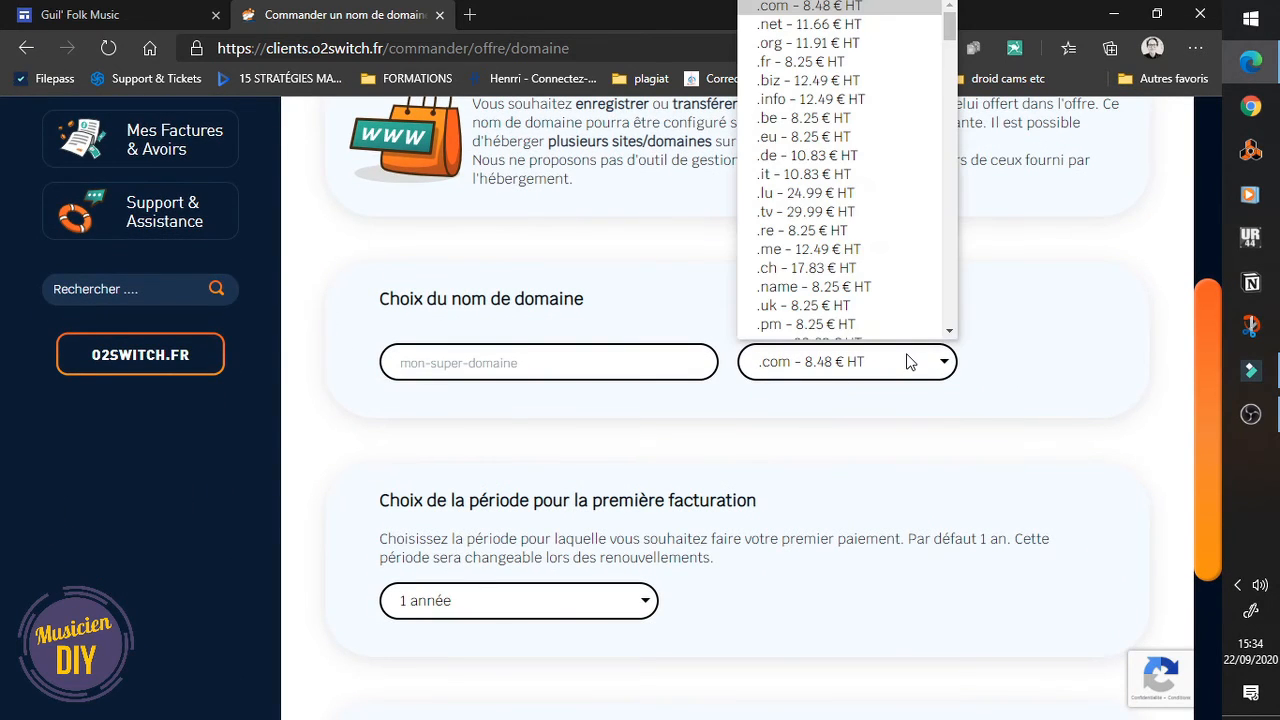
scroll(909, 362, "up", 2)
left_click(912, 556)
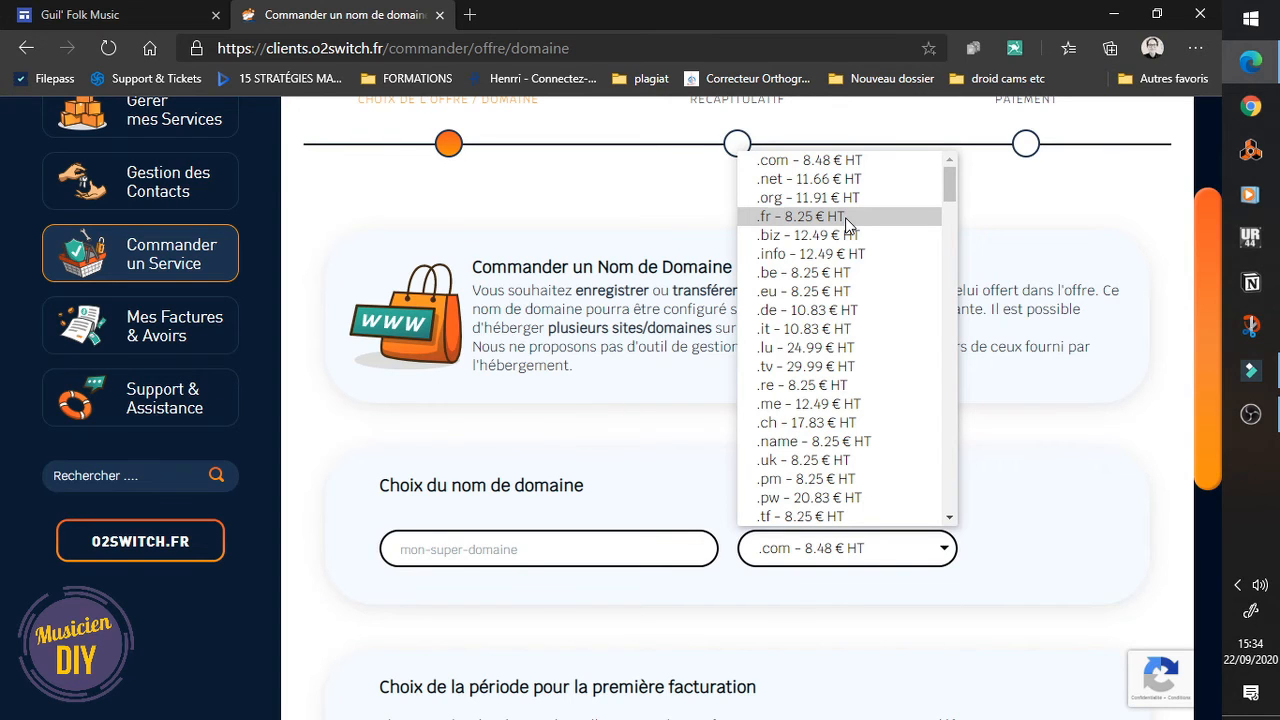
left_click(598, 371)
Step: View the first billing period choices and the advanced ownership options of the domain order
scroll(598, 371, "down", 5)
left_click(578, 333)
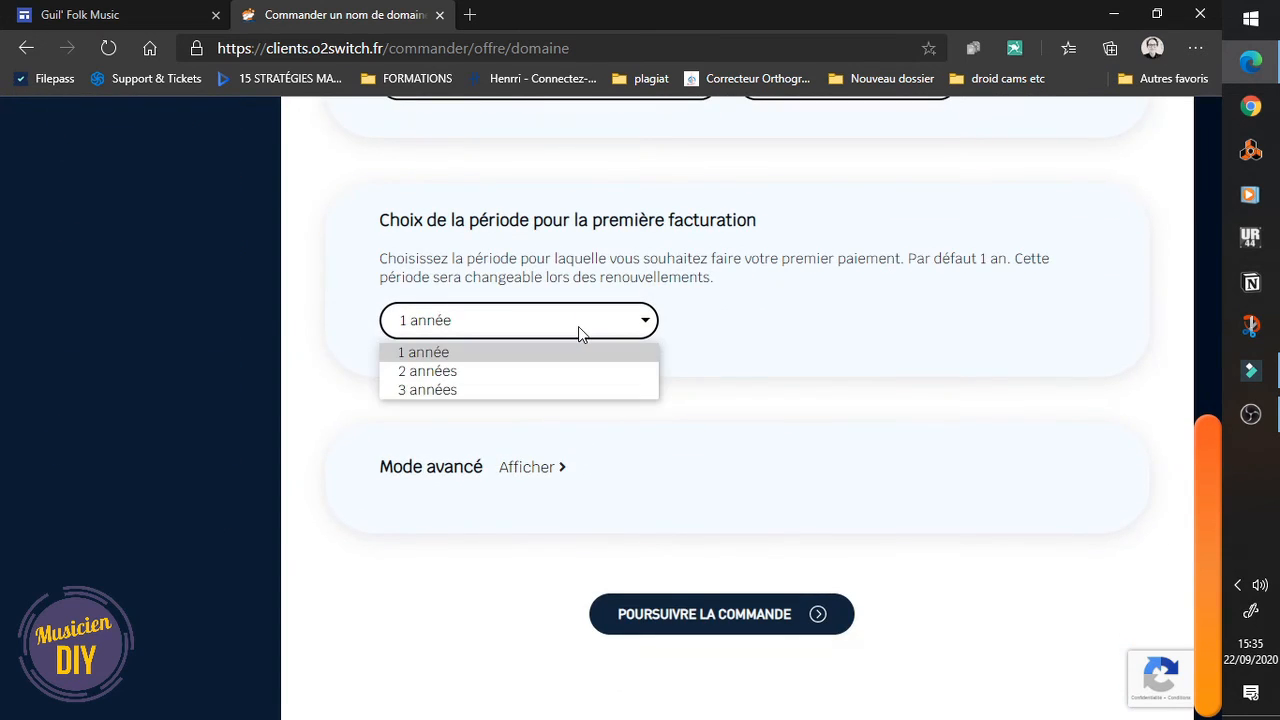
left_click(865, 331)
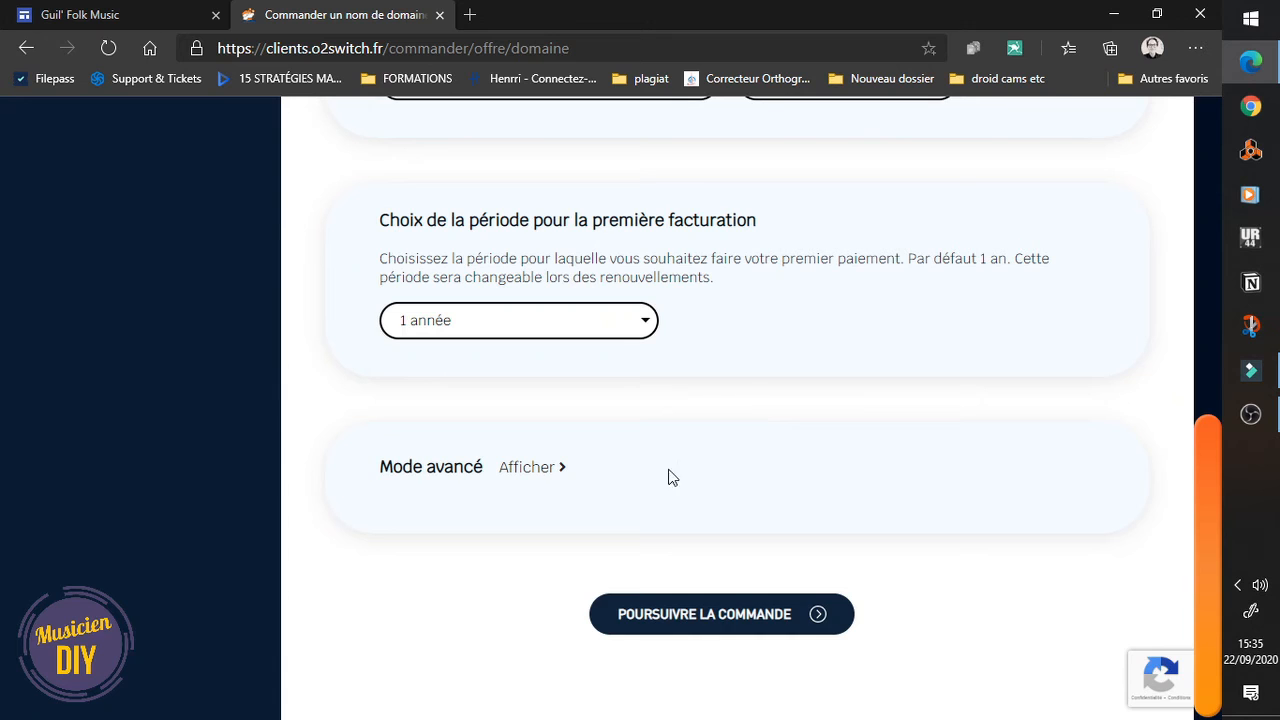
left_click(528, 481)
scroll(531, 486, "down", 2)
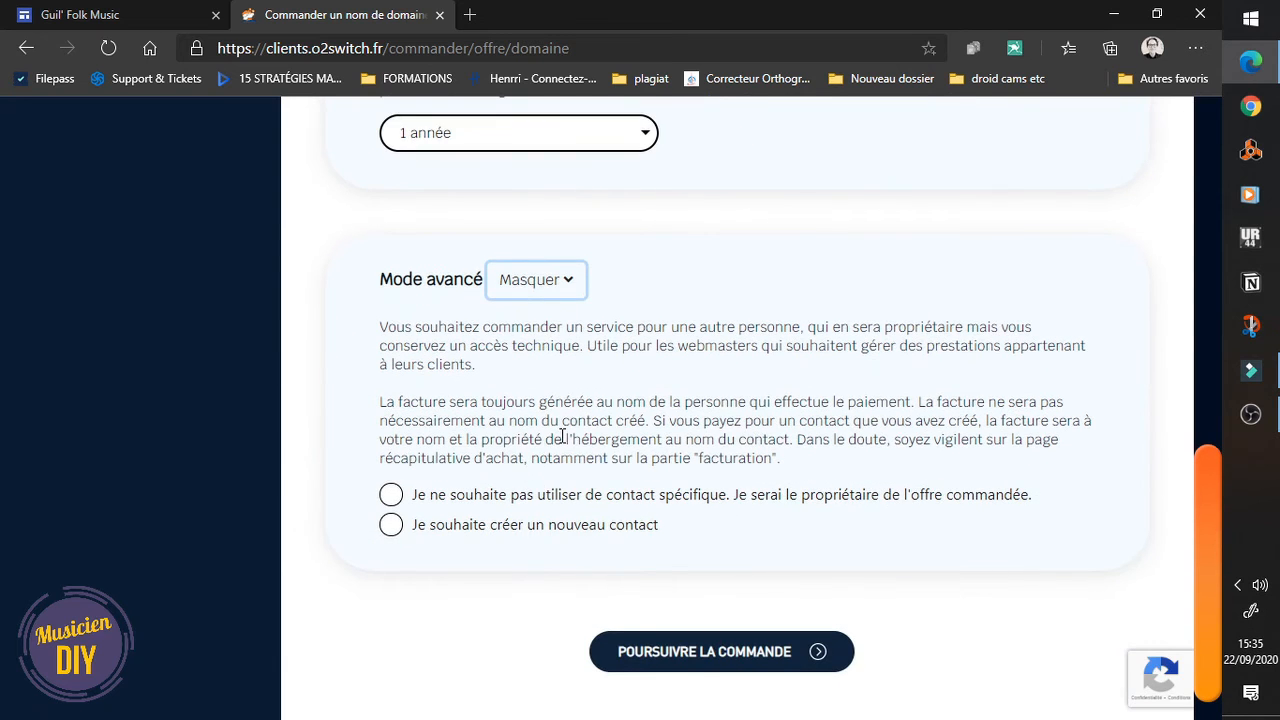
scroll(640, 445, "up", 5)
scroll(690, 434, "down", 1)
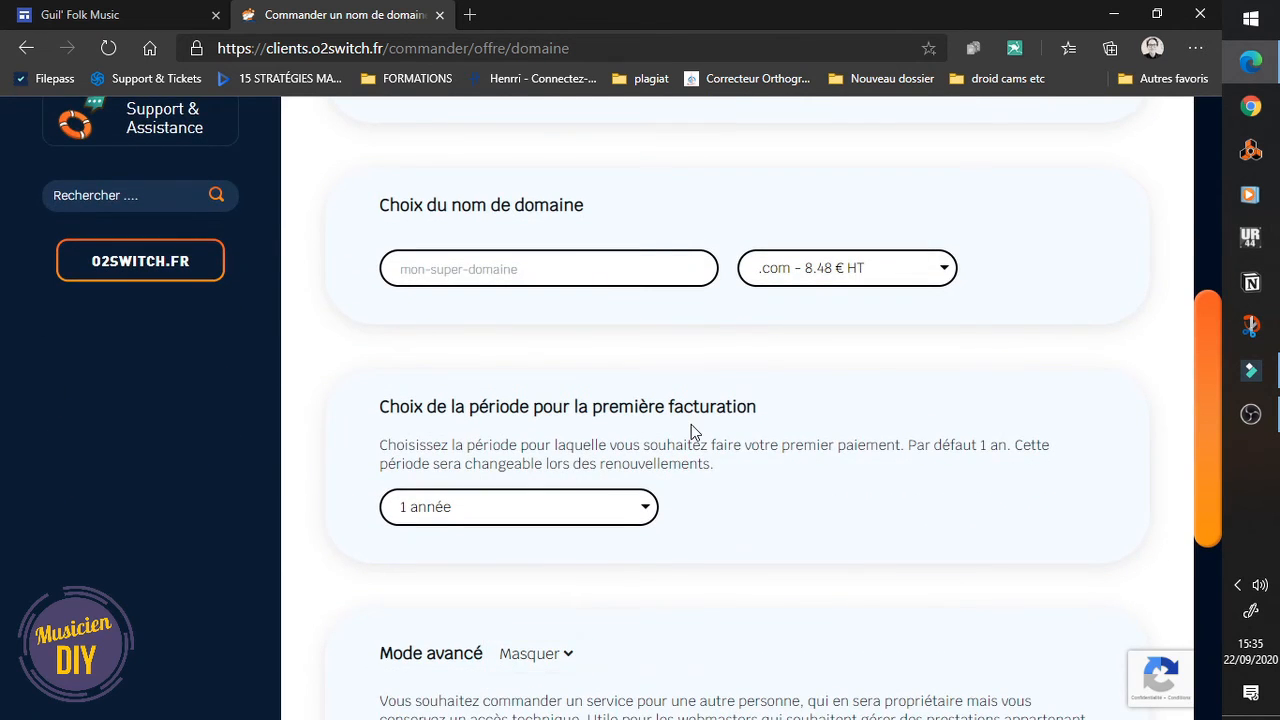